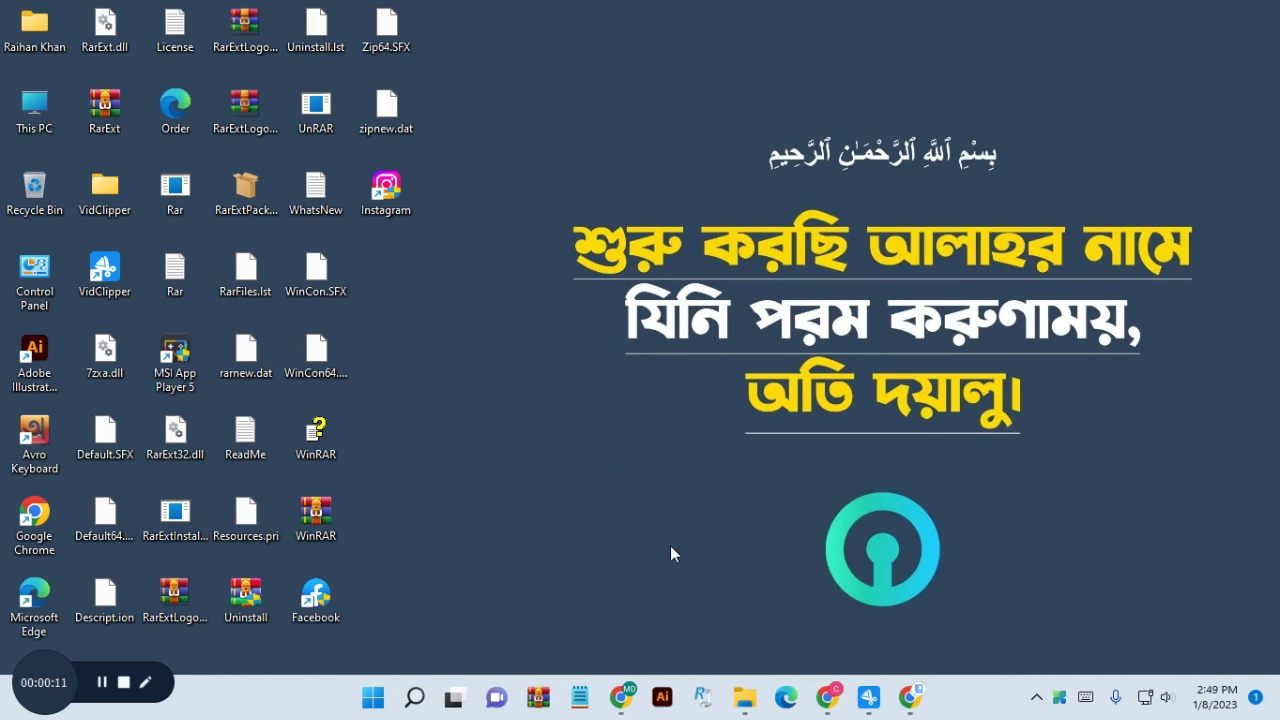
Switch to the Blog20.2 site in Chrome and examine its homepage posts and blogspot.com web address
click(827, 697)
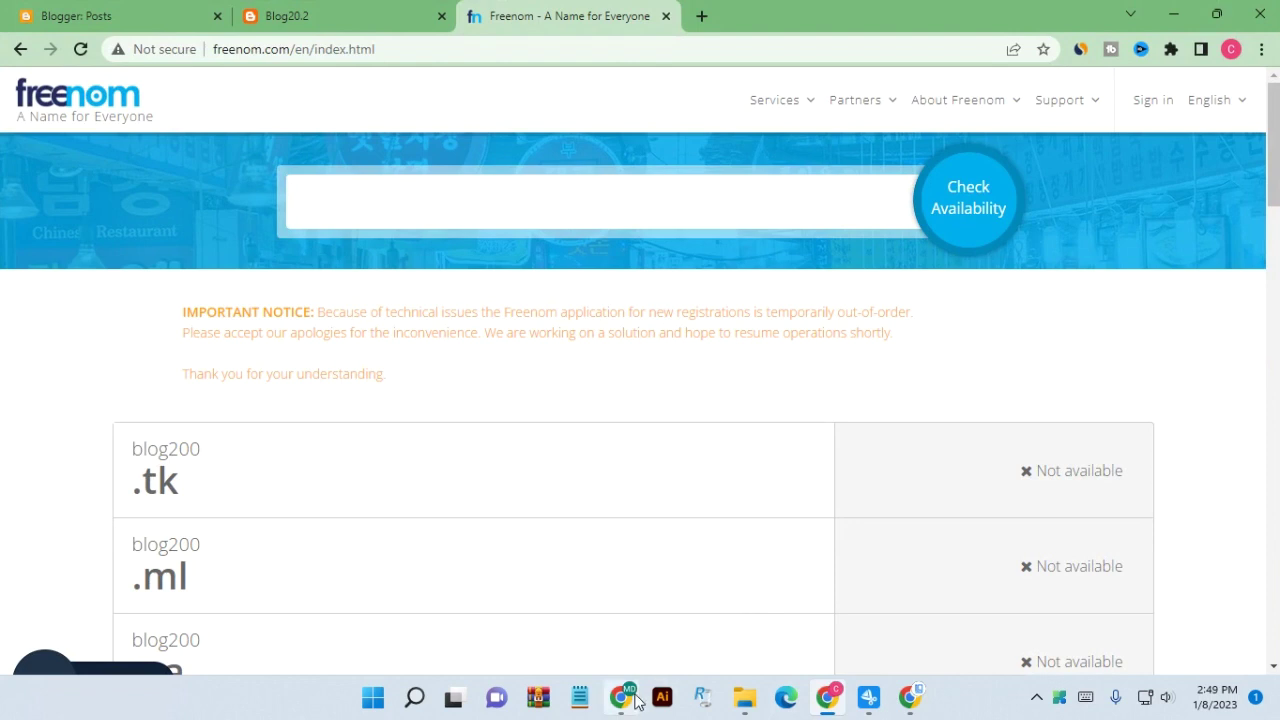
click(910, 700)
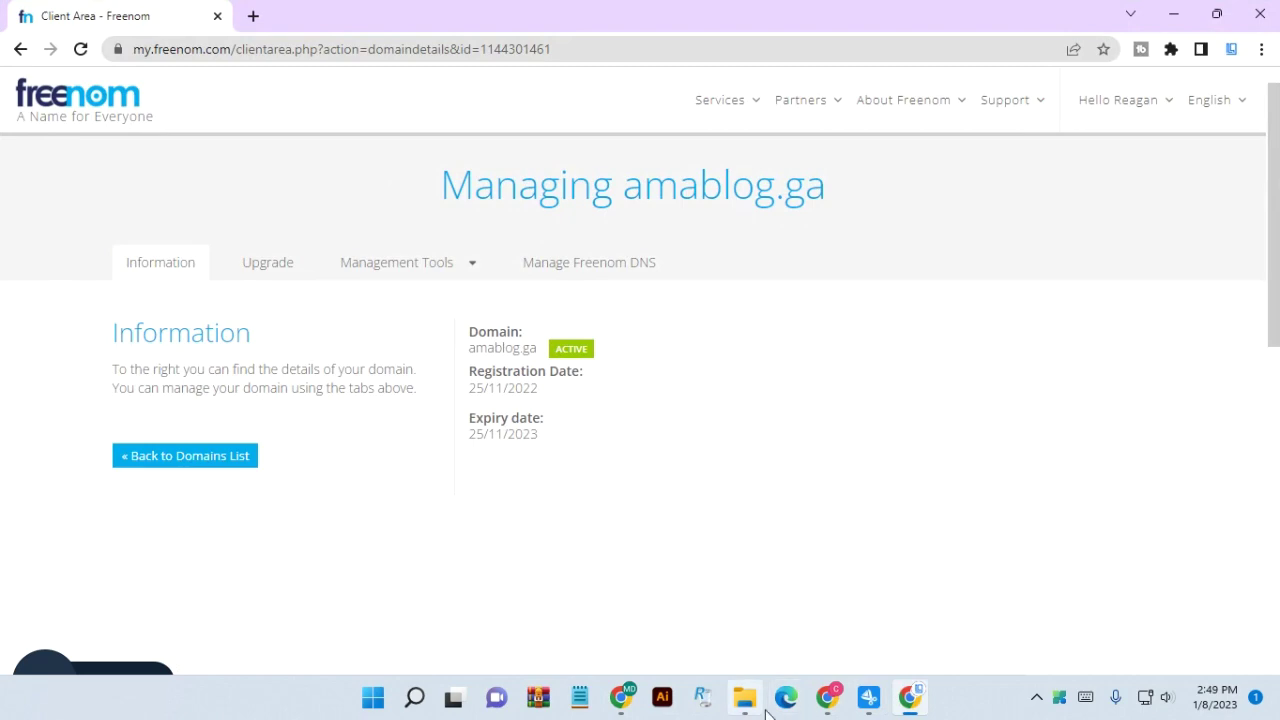
click(827, 697)
click(270, 16)
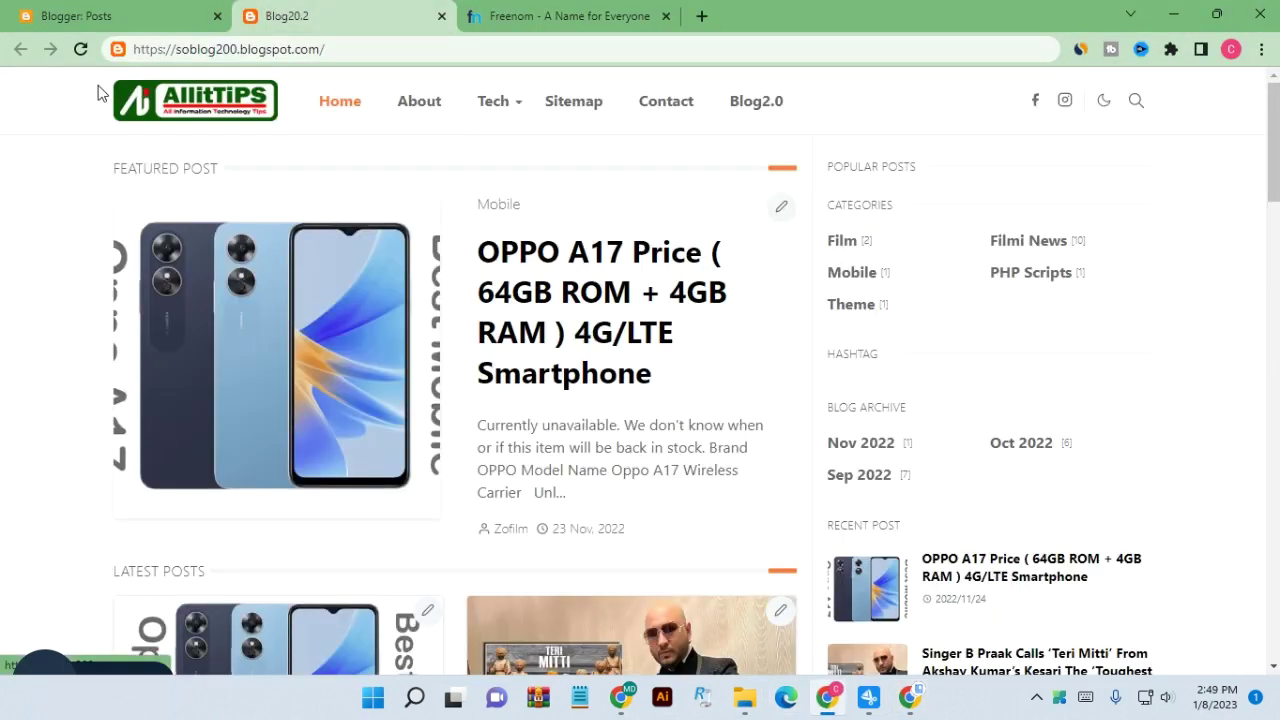
scroll(726, 403, down, 15)
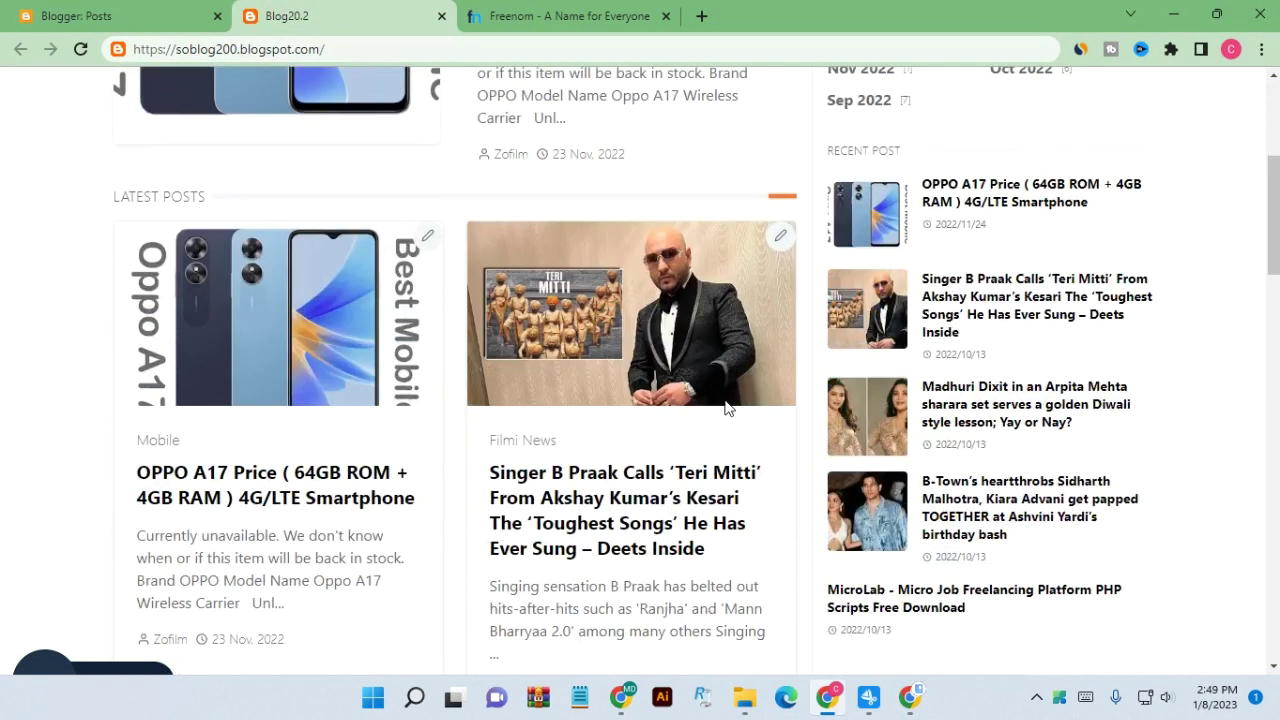
scroll(719, 414, down, 5)
scroll(714, 414, up, 9)
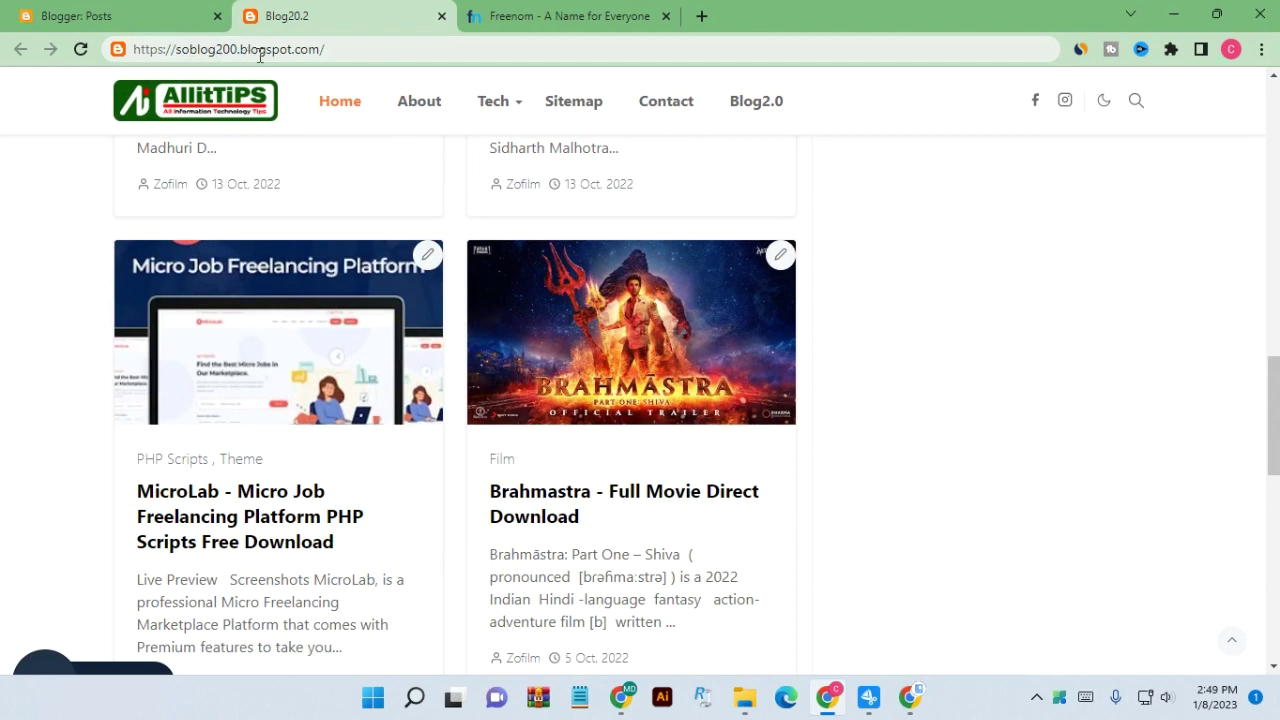
drag(322, 50, 243, 53)
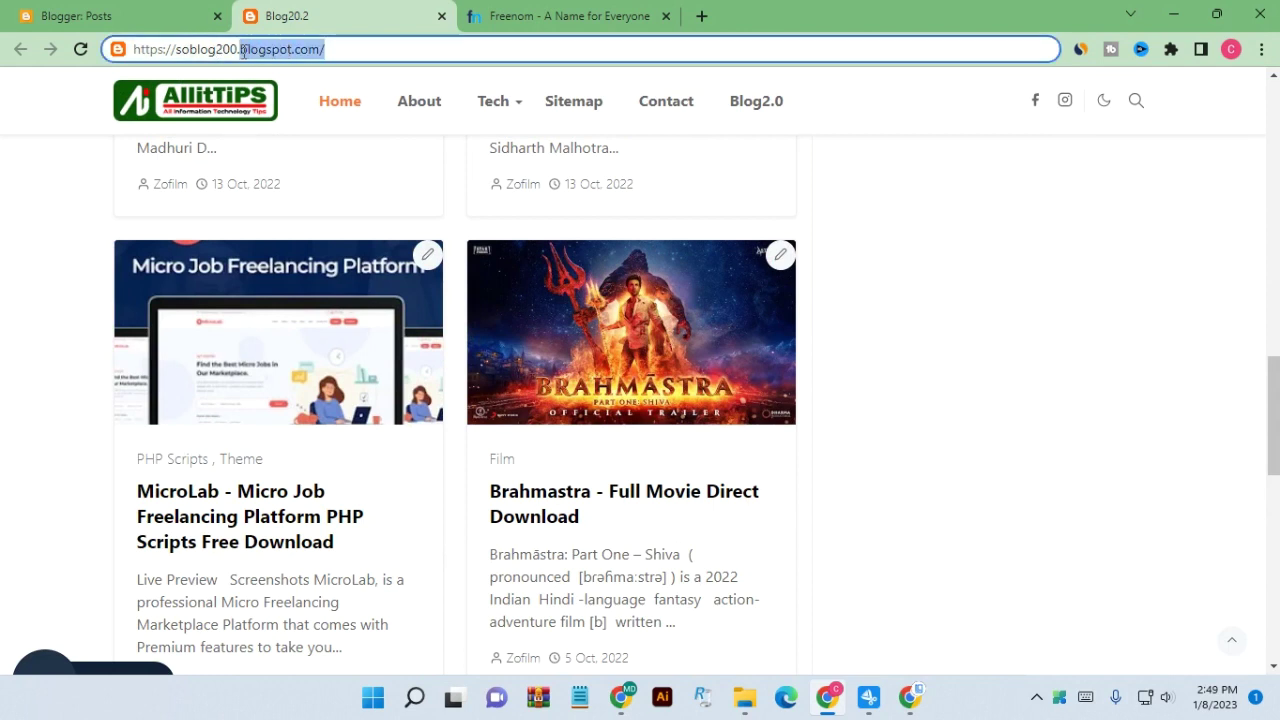
click(252, 52)
mouse_move(329, 50)
mouse_down()
mouse_move(128, 58)
mouse_move(328, 52)
mouse_up()
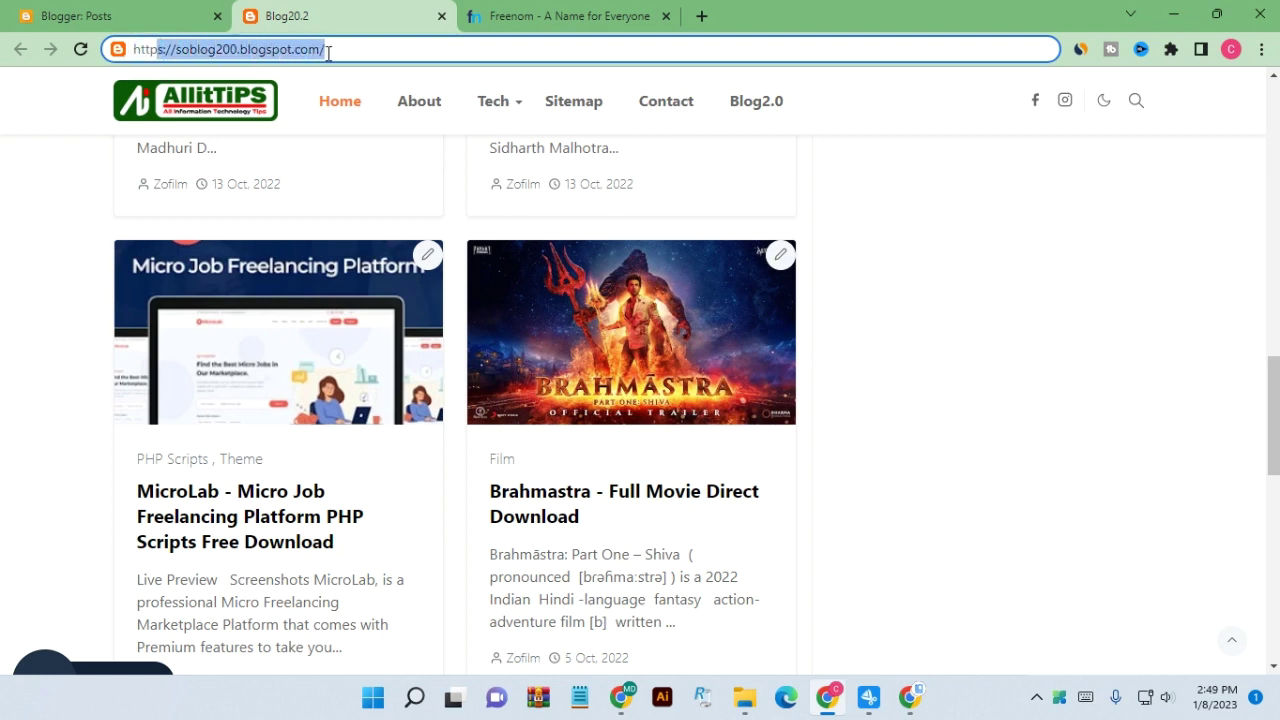
click(296, 58)
Close the Freenom home page and return to the featured post section of the blog's homepage
click(664, 17)
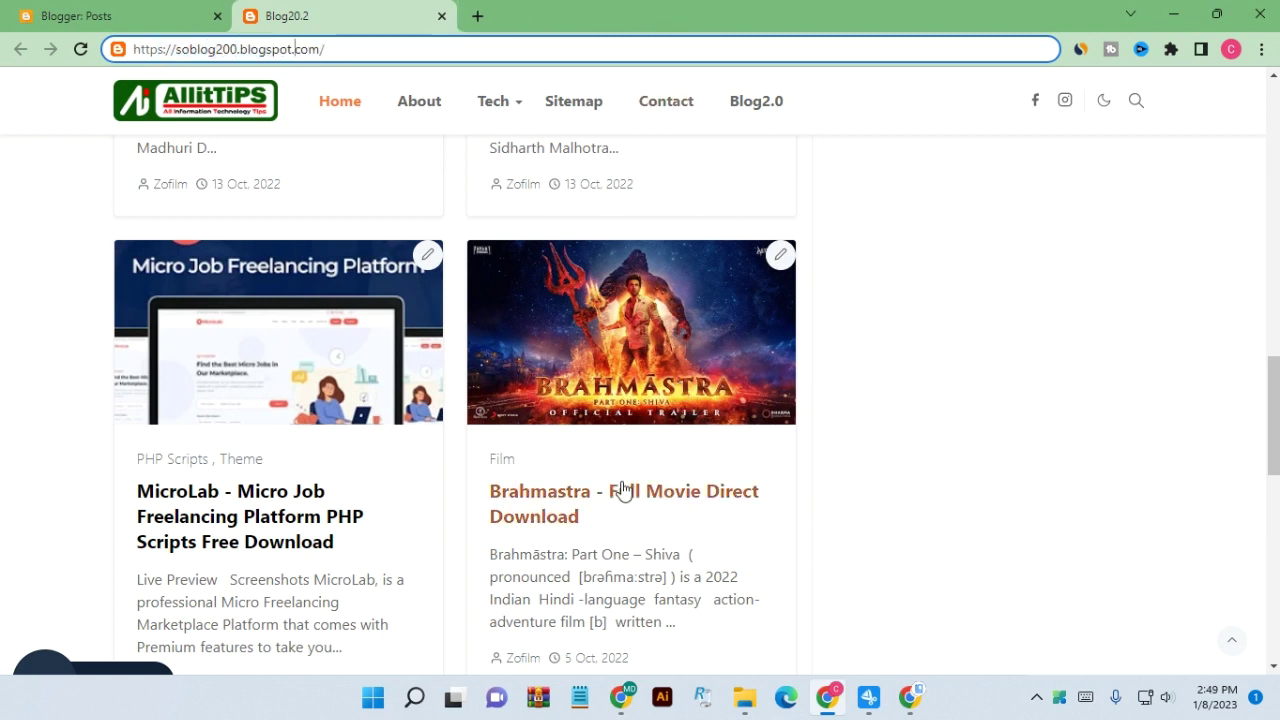
scroll(450, 212, up, 10)
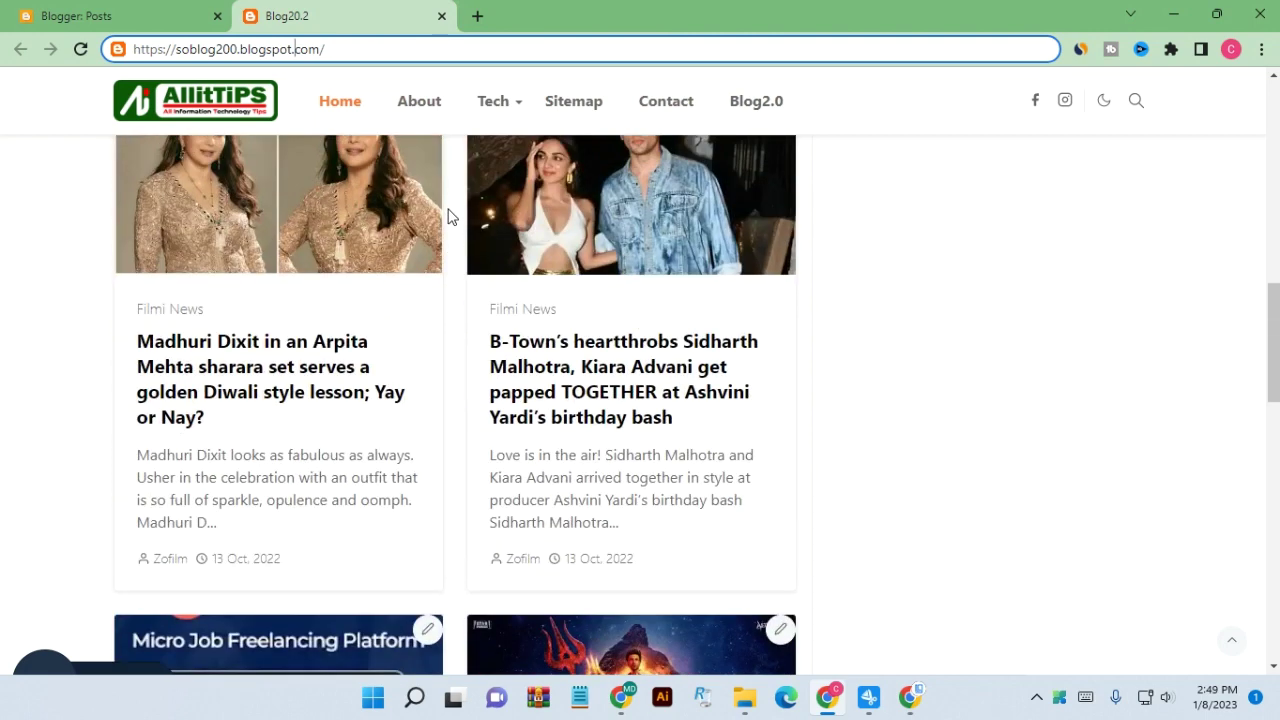
scroll(448, 217, up, 3)
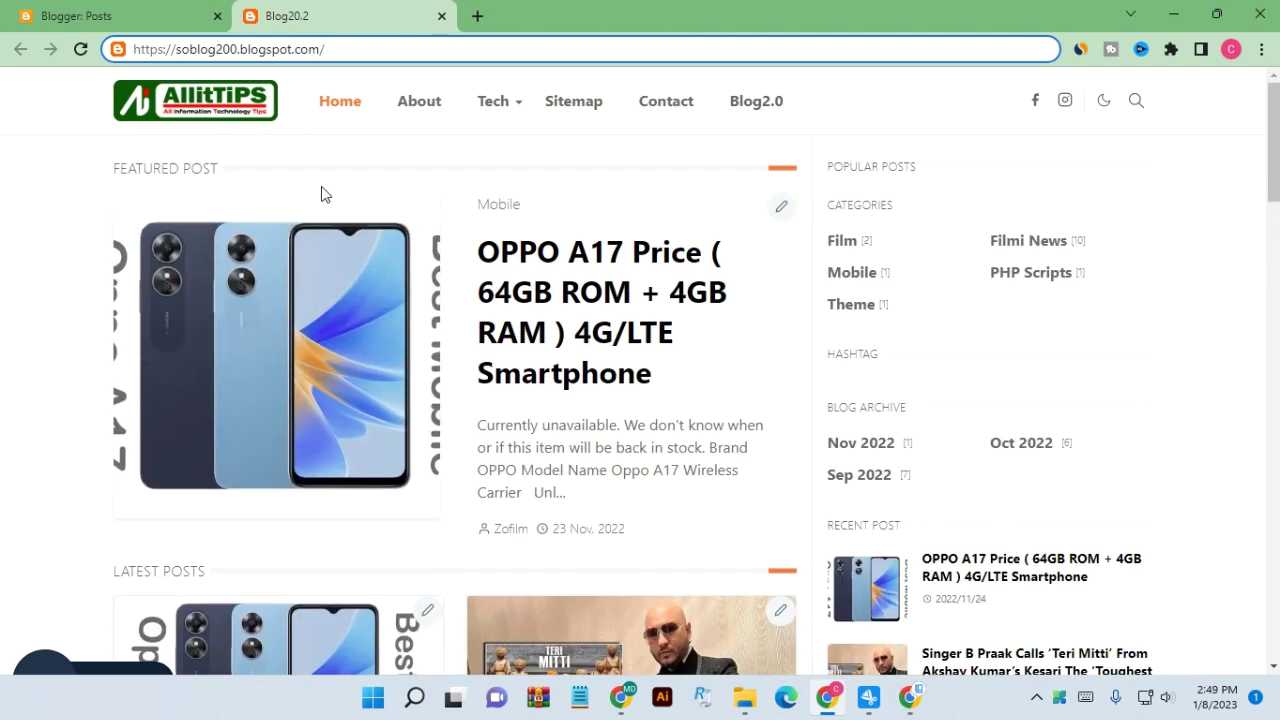
drag(218, 171, 118, 172)
click(173, 177)
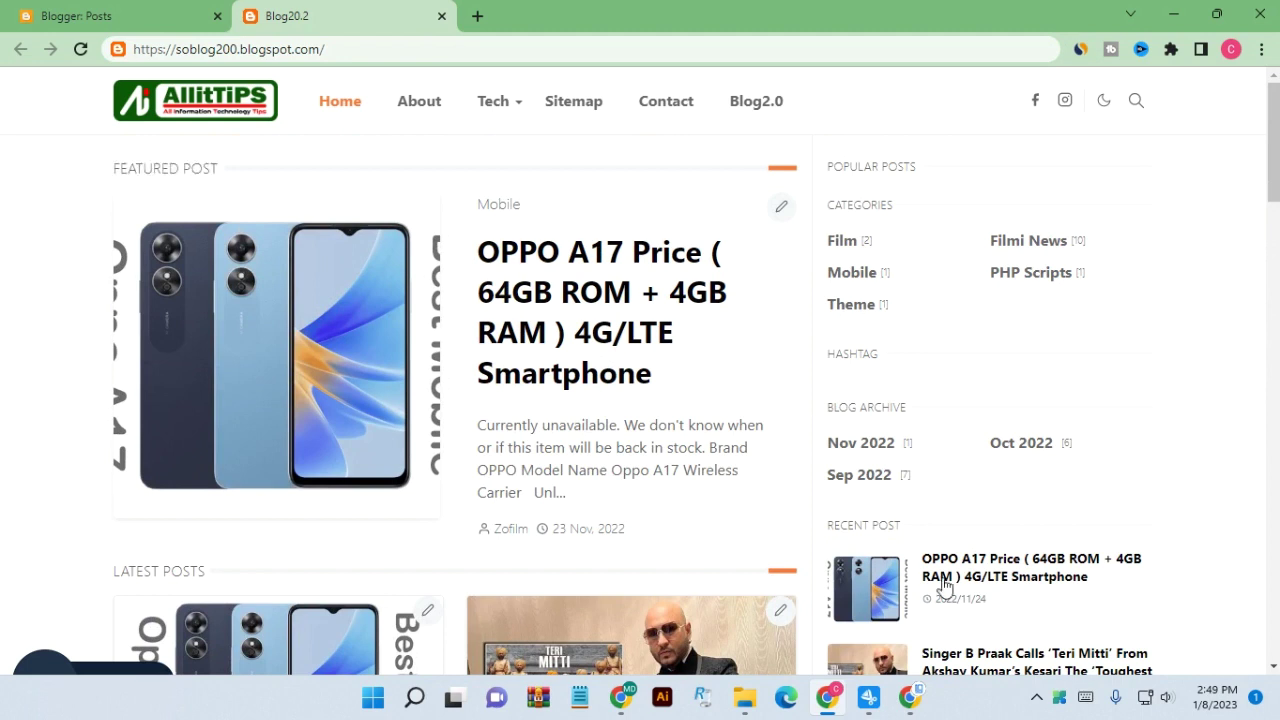
Review the registered domain name on the Freenom domain details page in the other Chrome window
click(909, 696)
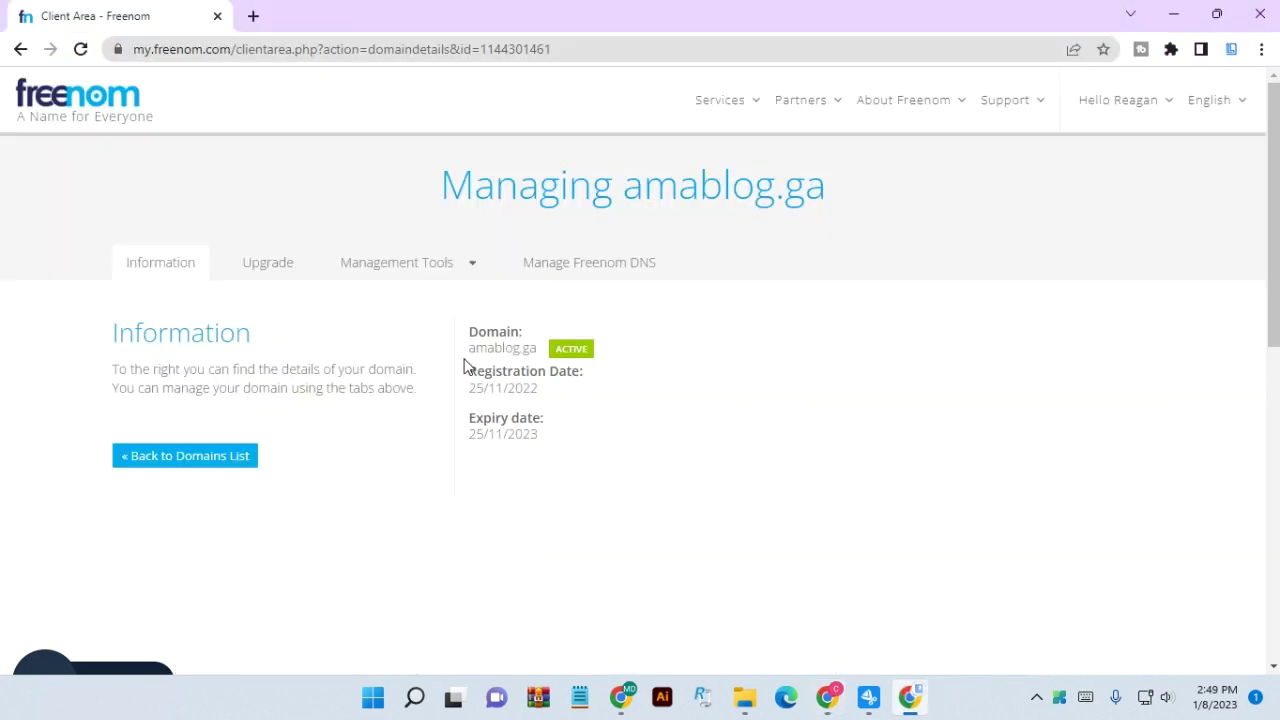
drag(469, 351, 533, 348)
click(510, 349)
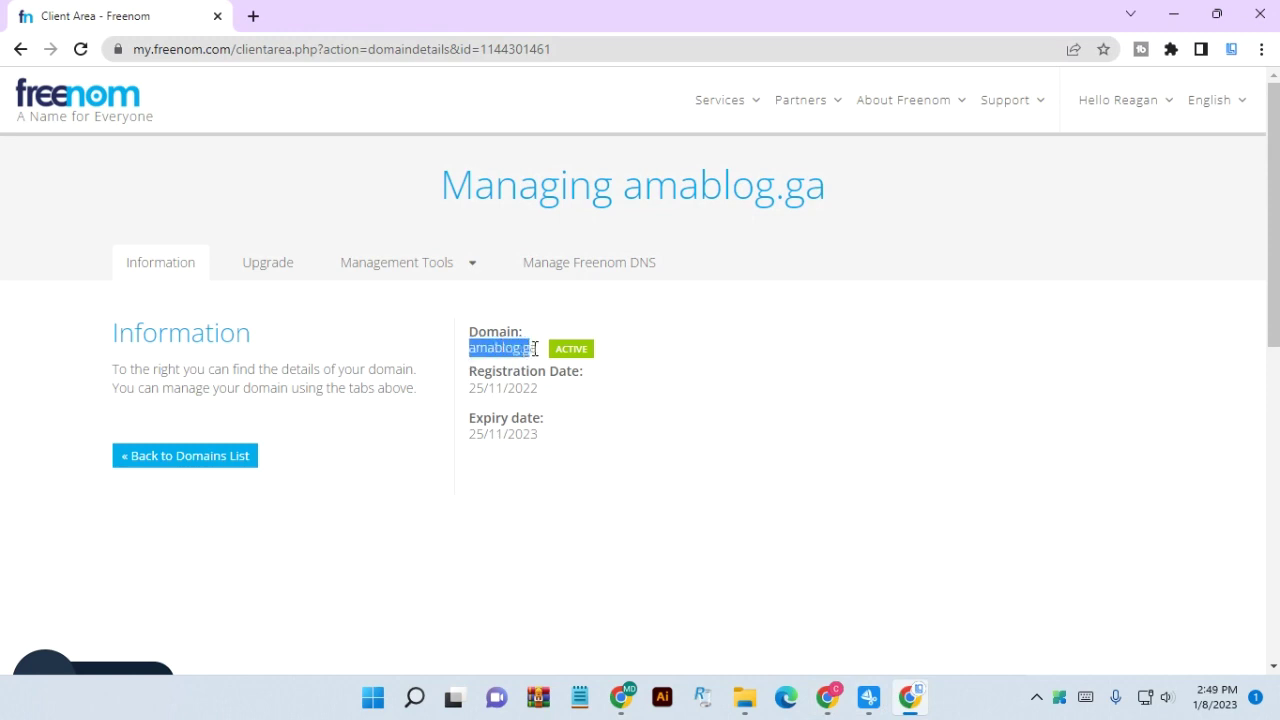
click(520, 352)
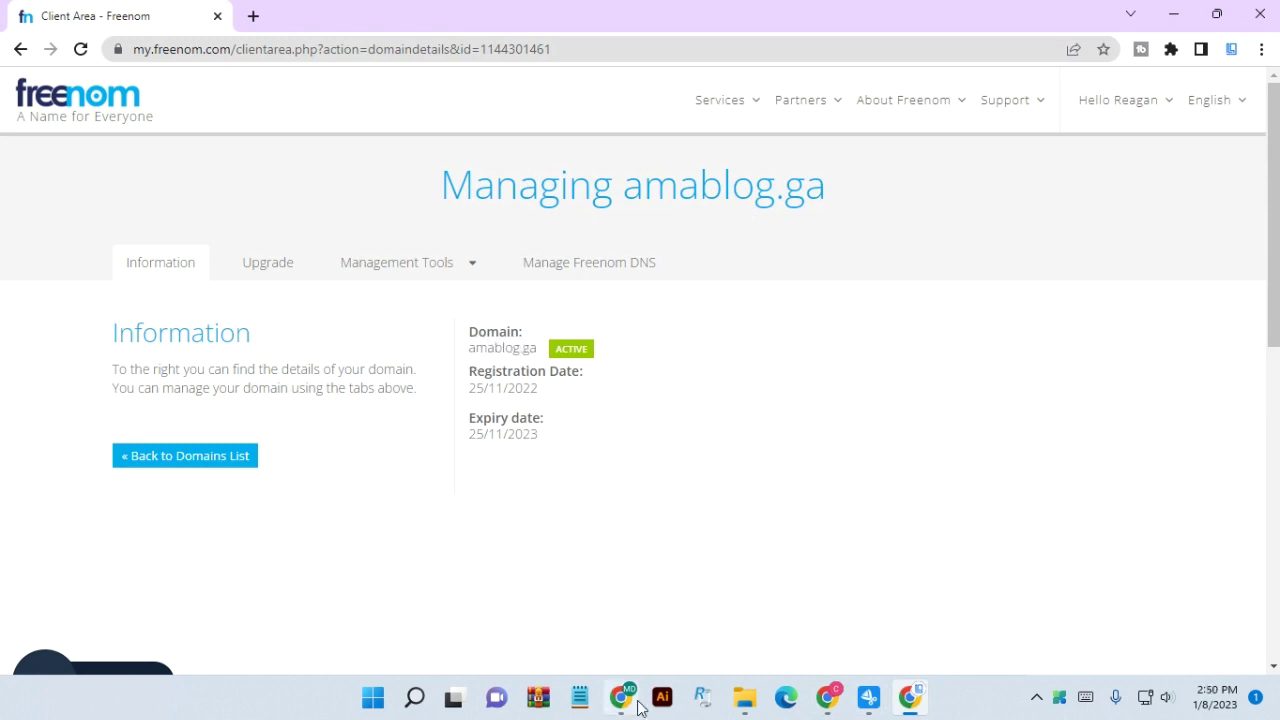
Return to the blog's Chrome window and search Google for Cloudflare in a new tab
mouse_move(838, 705)
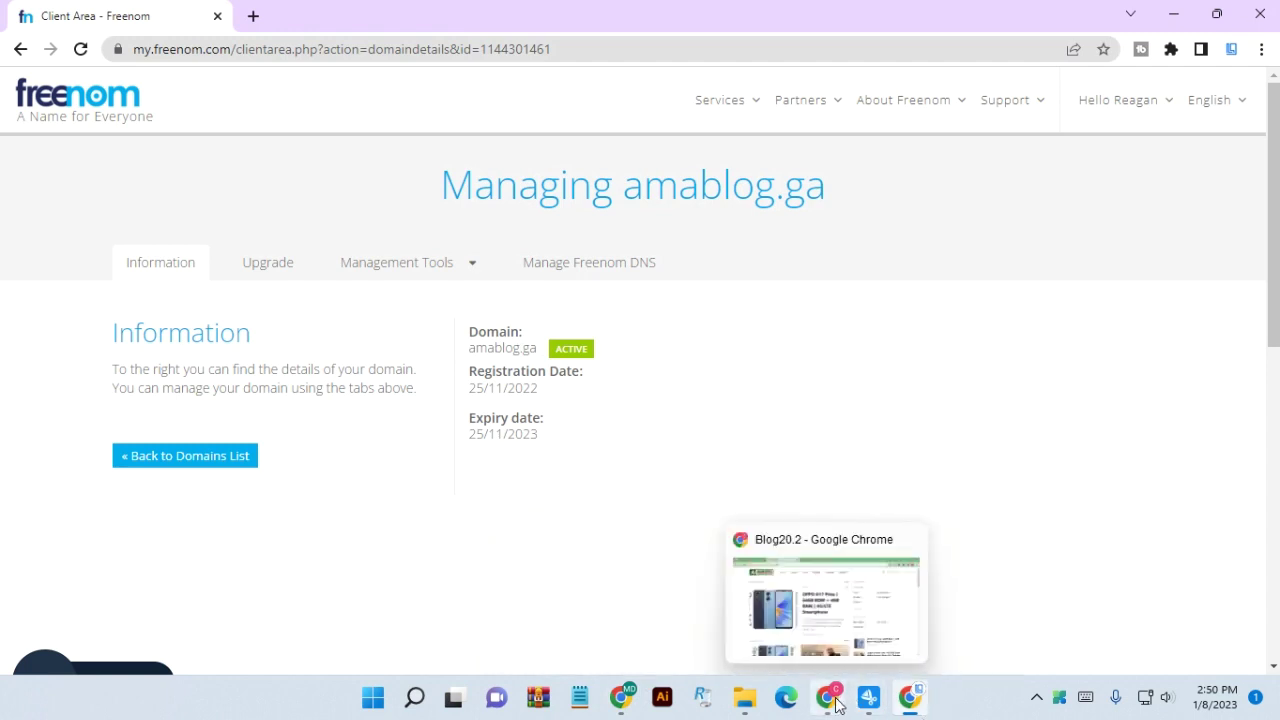
click(838, 705)
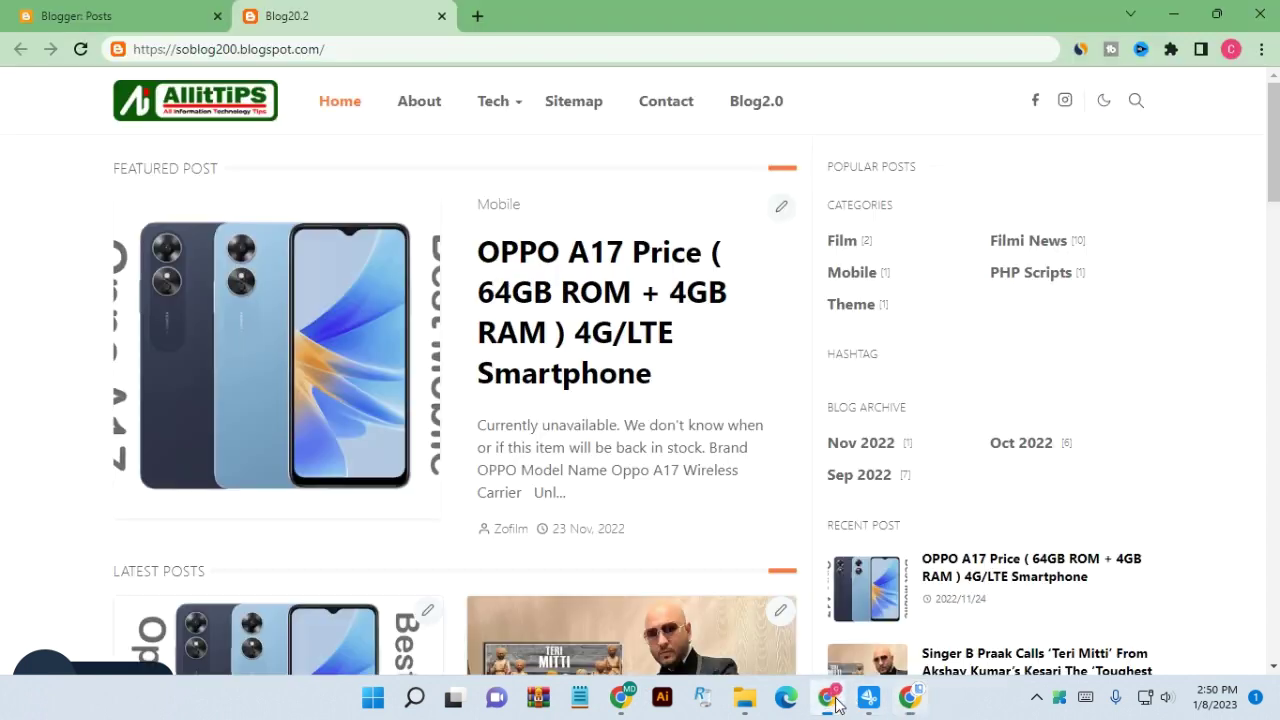
click(479, 18)
click(466, 394)
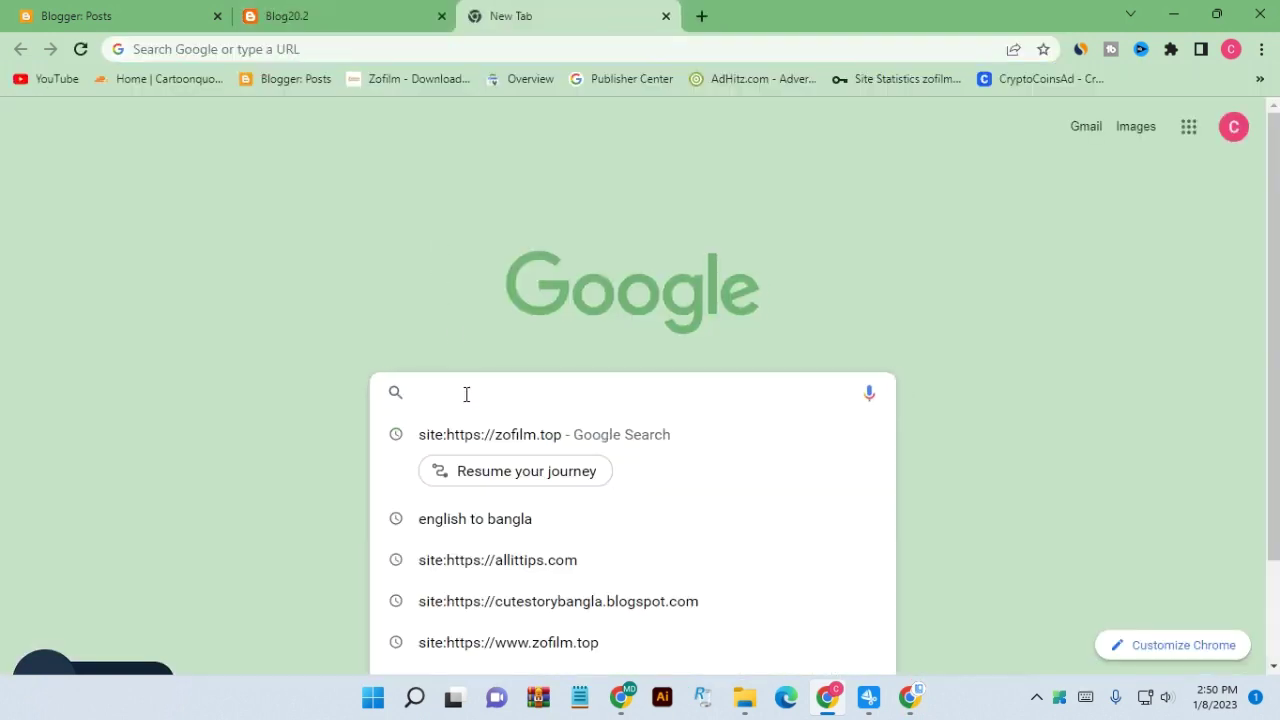
text(cl)
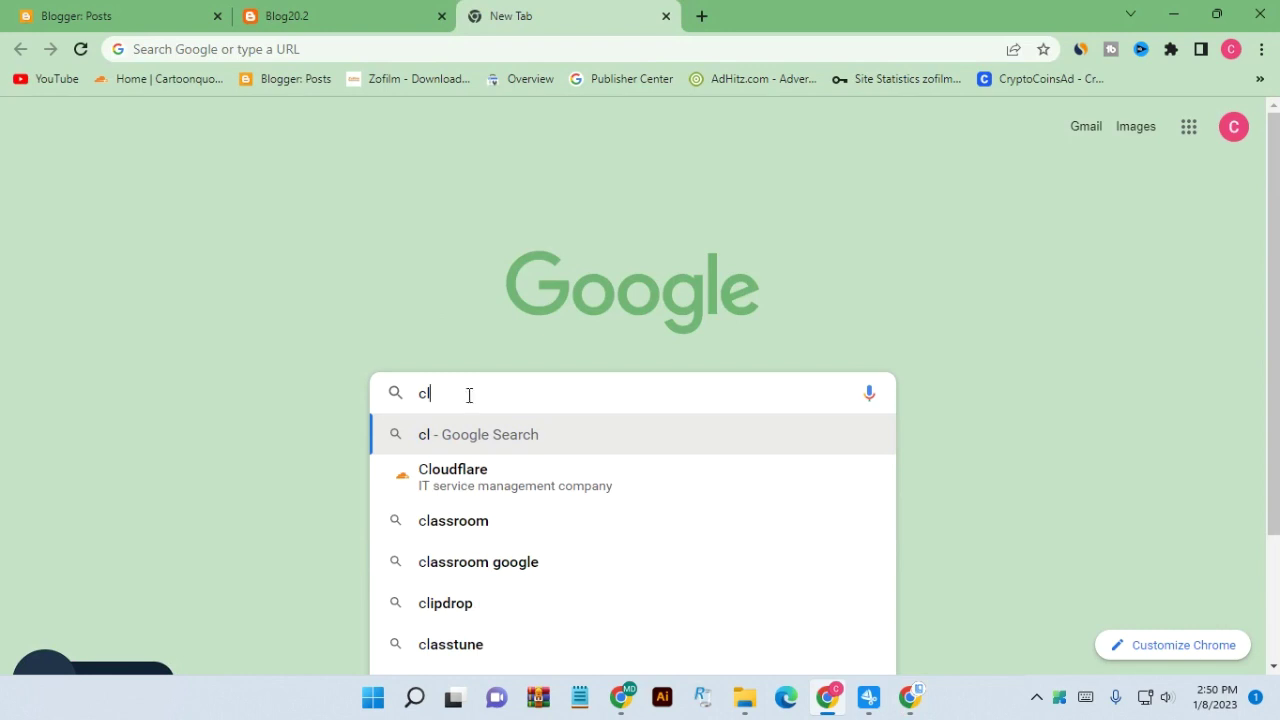
click(460, 480)
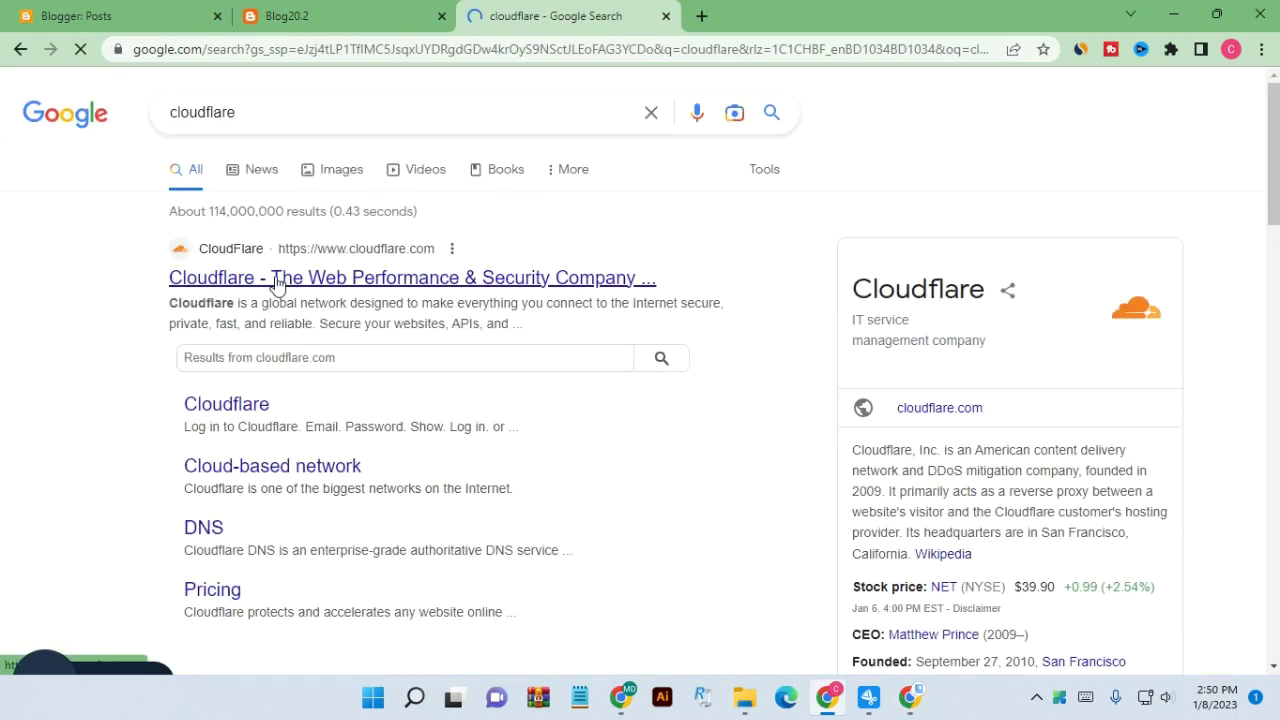
Look over the Blogger dashboard's posts and navigation options, then return to the Cloudflare search results
key(ctrl+shift+Tab)
key(ctrl+shift+Tab)
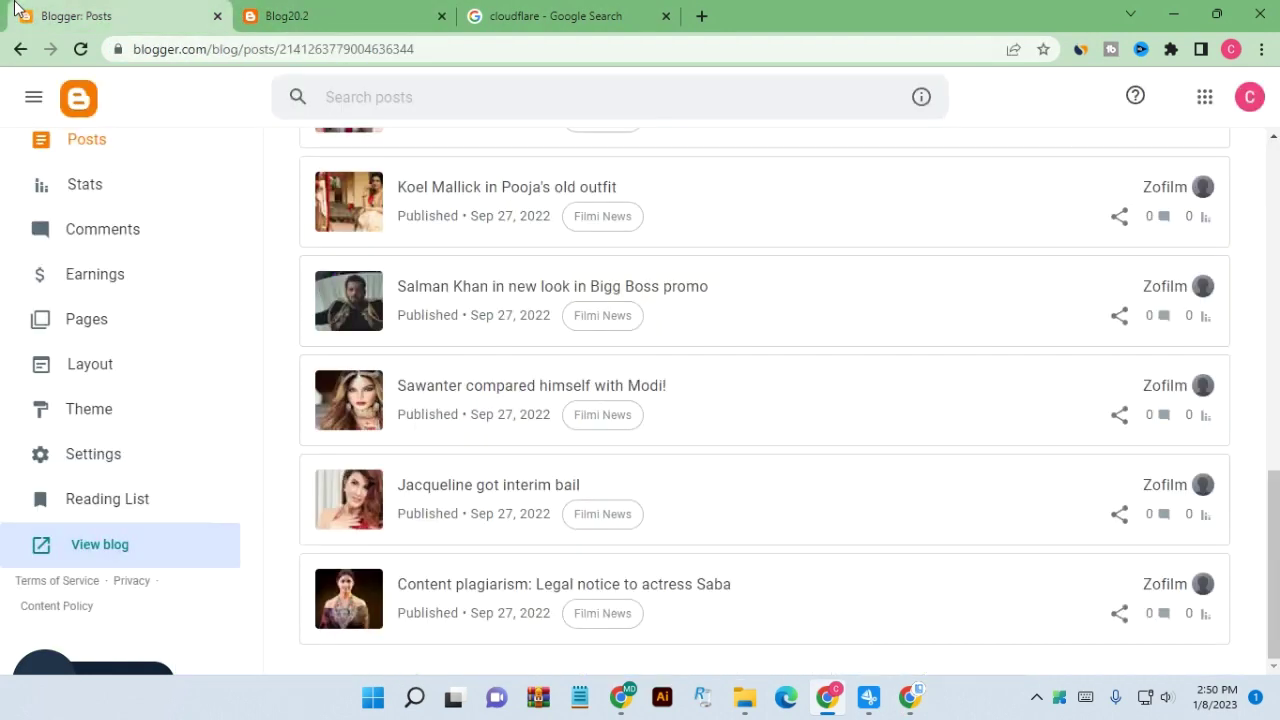
scroll(71, 371, up, 2)
scroll(84, 420, down, 2)
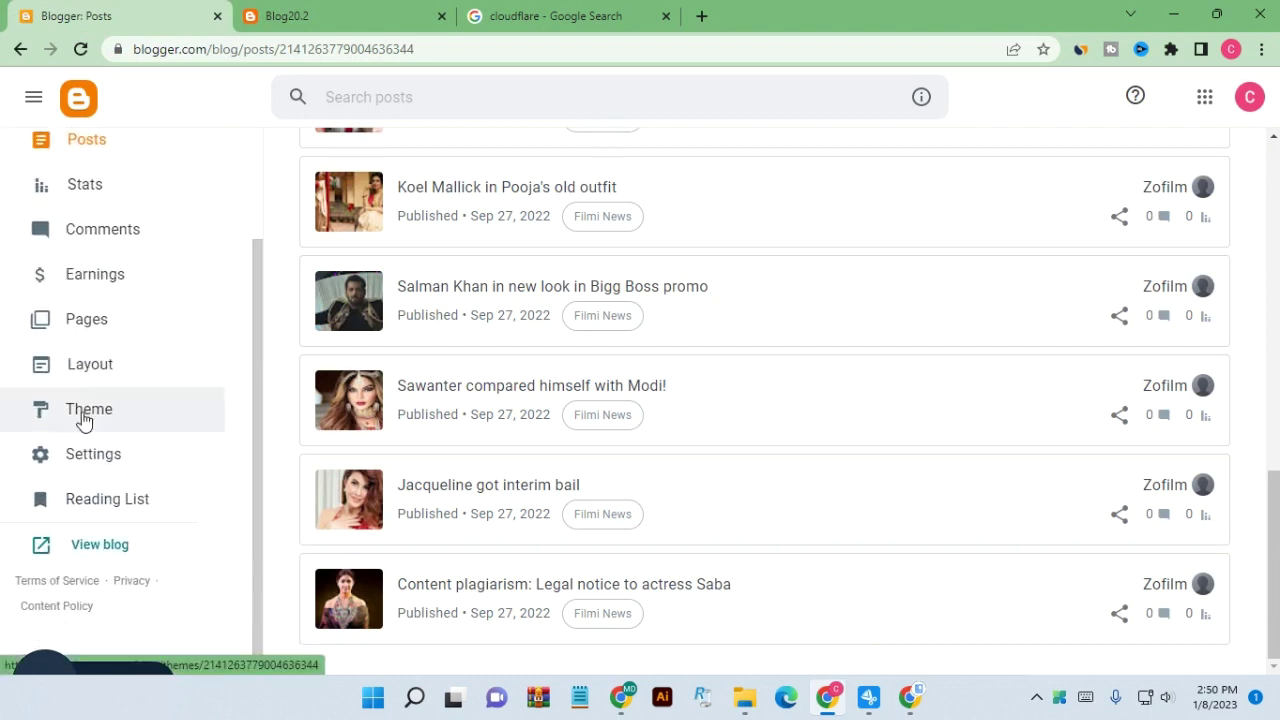
click(92, 544)
click(555, 12)
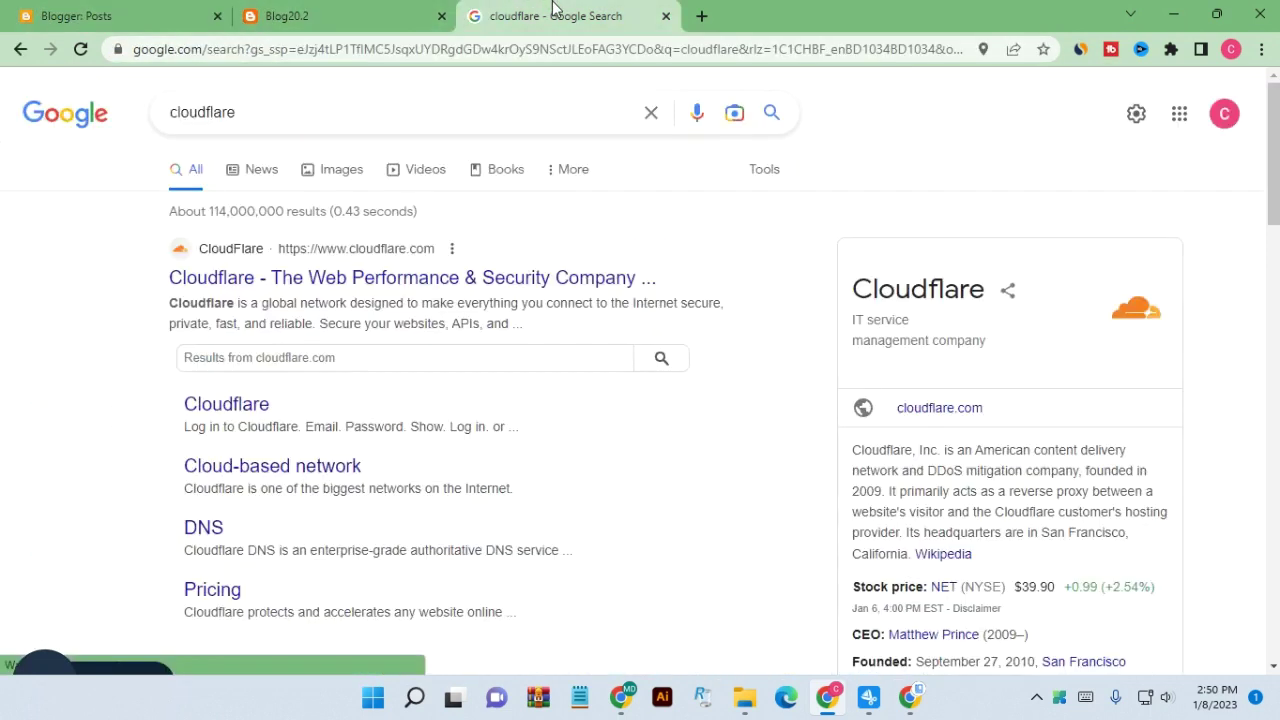
Open the official Cloudflare website from the search results and log in with the prefilled account credentials
click(268, 278)
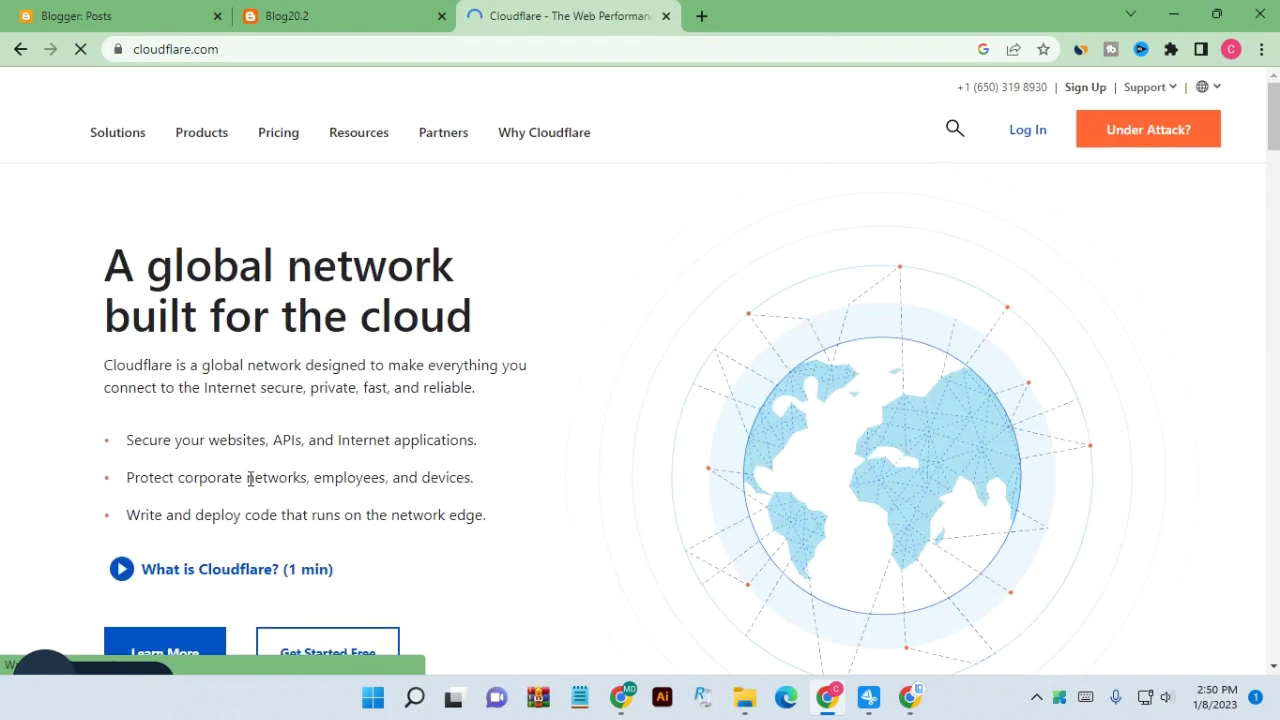
scroll(280, 480, down, 1)
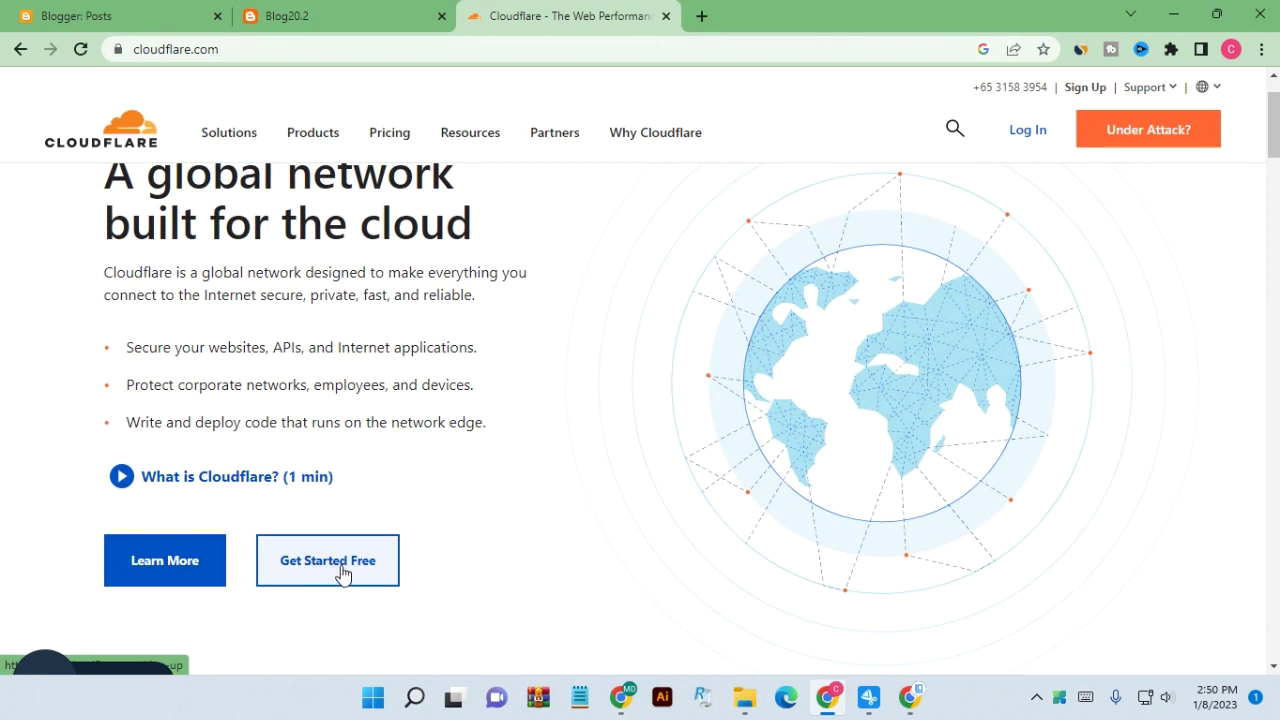
click(1027, 138)
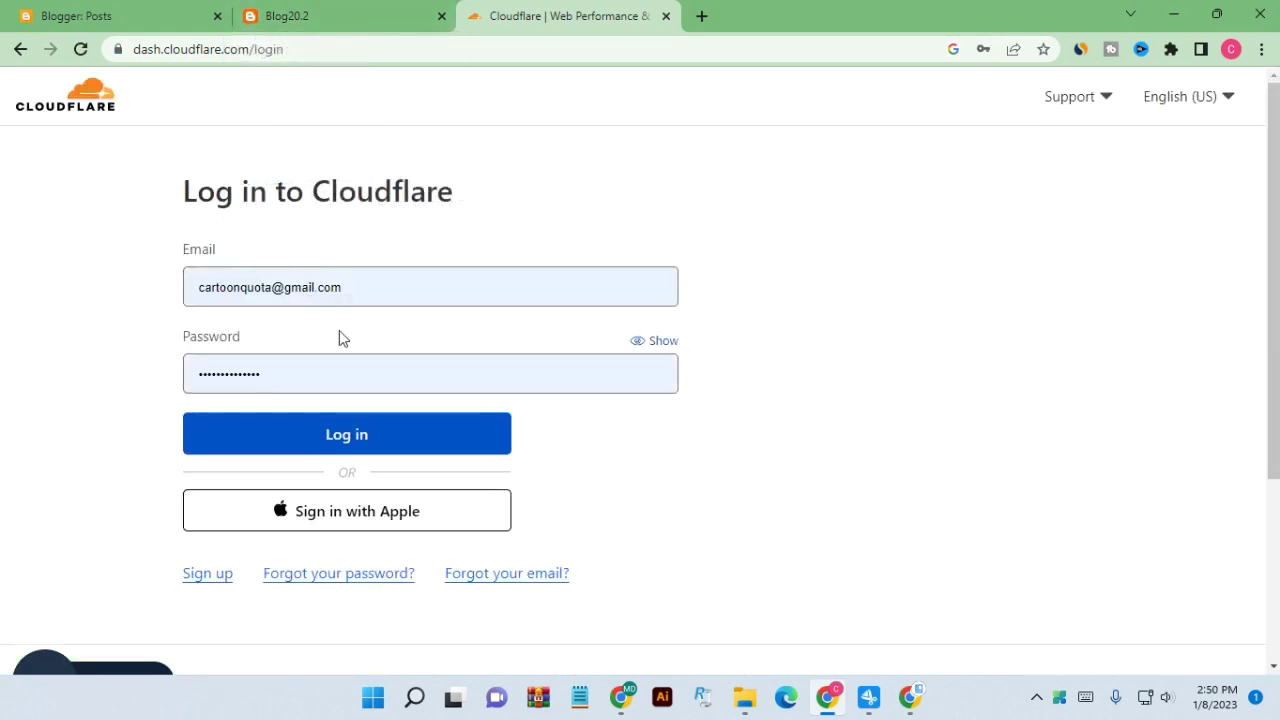
click(314, 448)
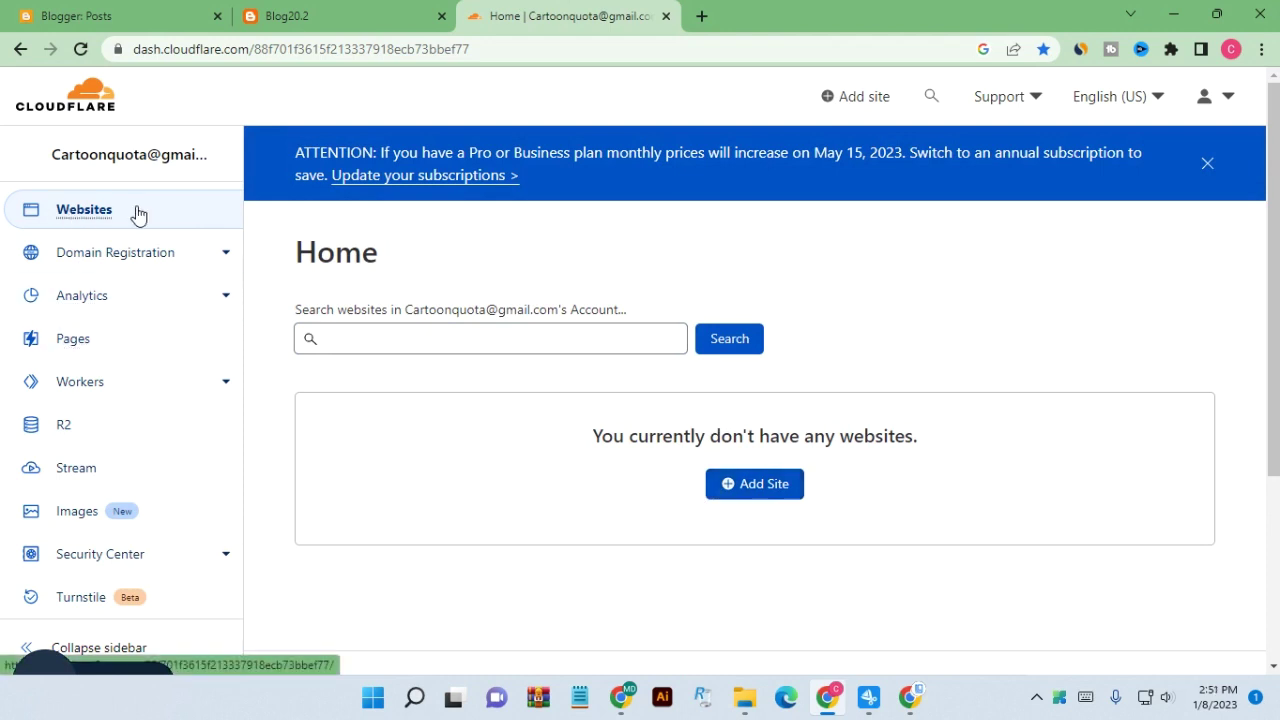
Start adding a new website in Cloudflare and make the site address field ready for entry
click(181, 222)
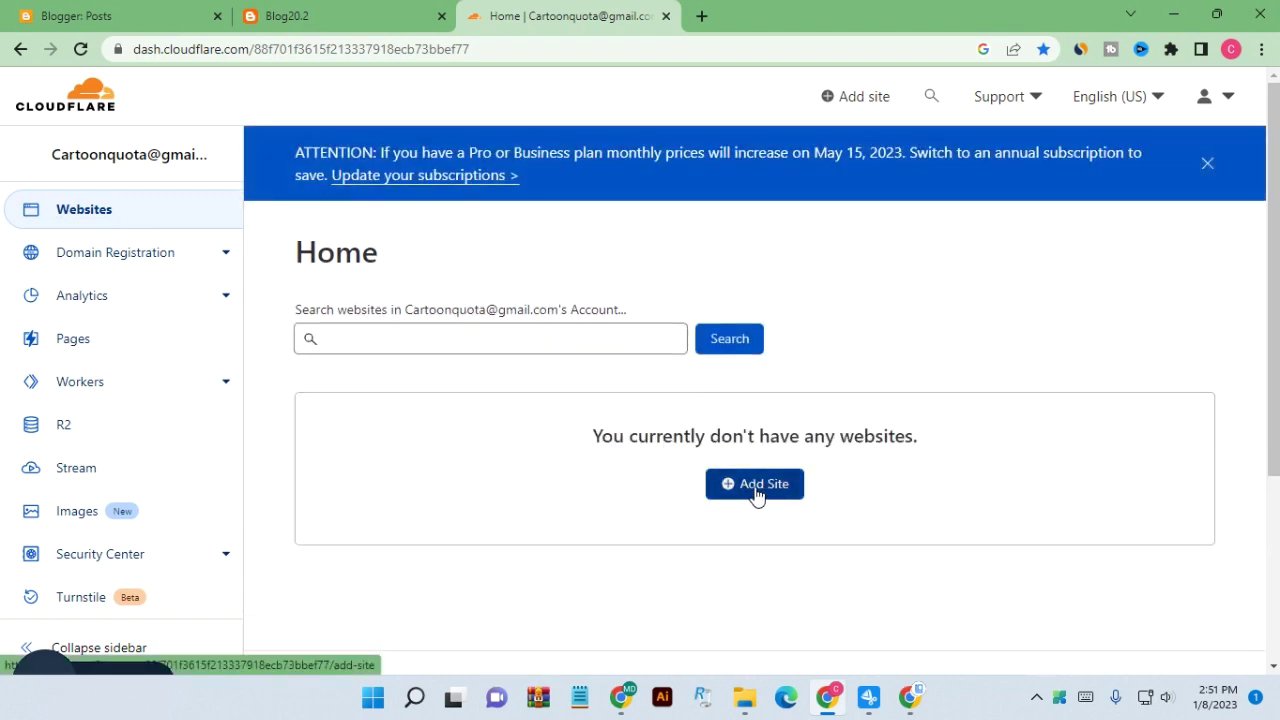
click(746, 494)
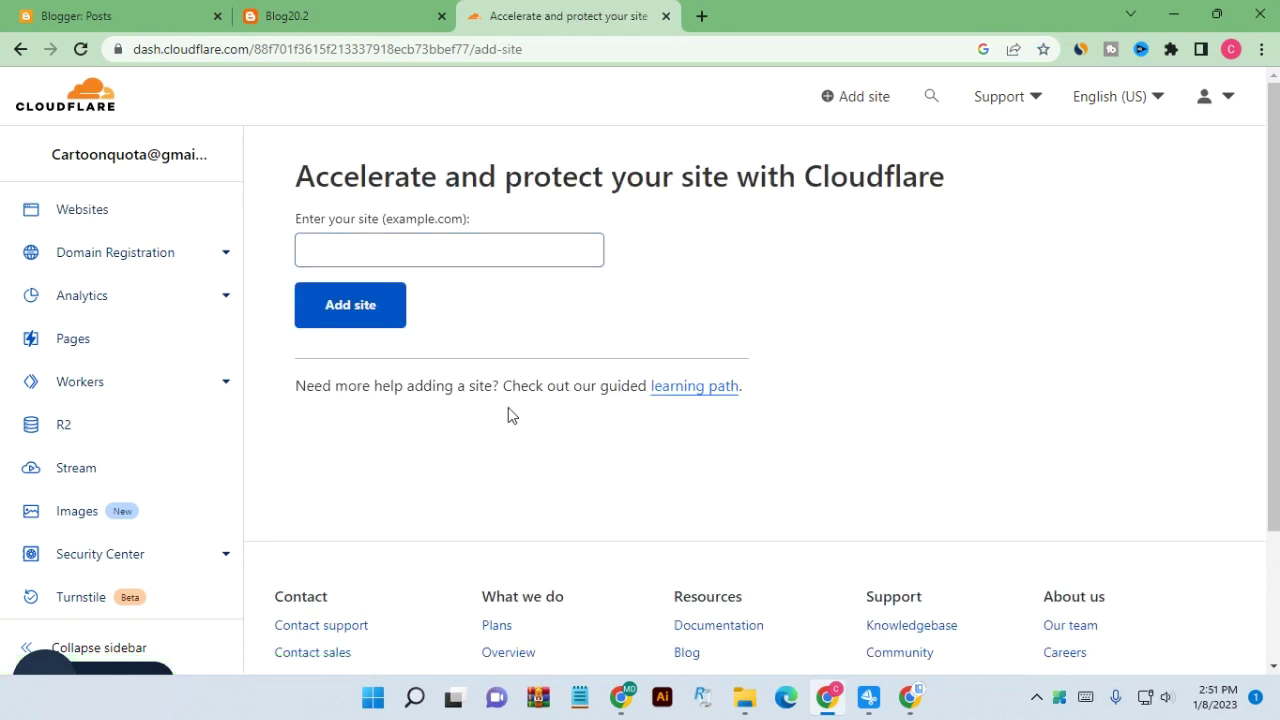
click(355, 252)
click(331, 244)
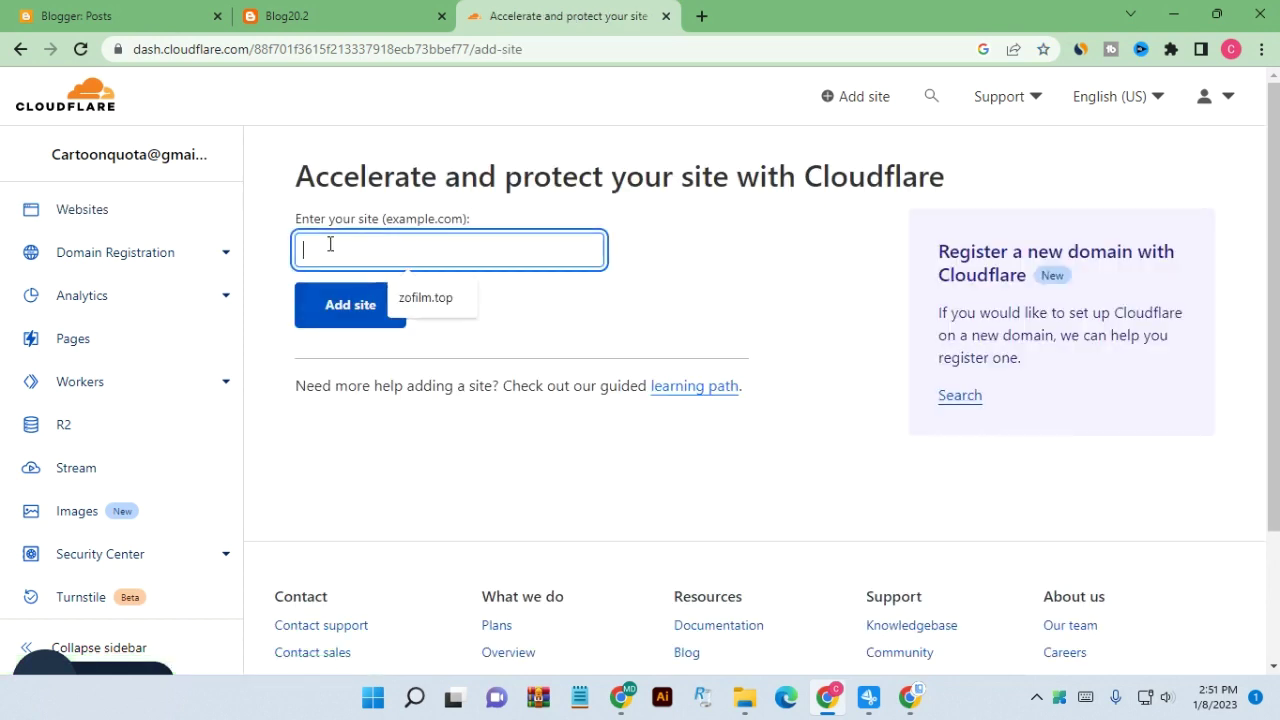
drag(386, 220, 468, 226)
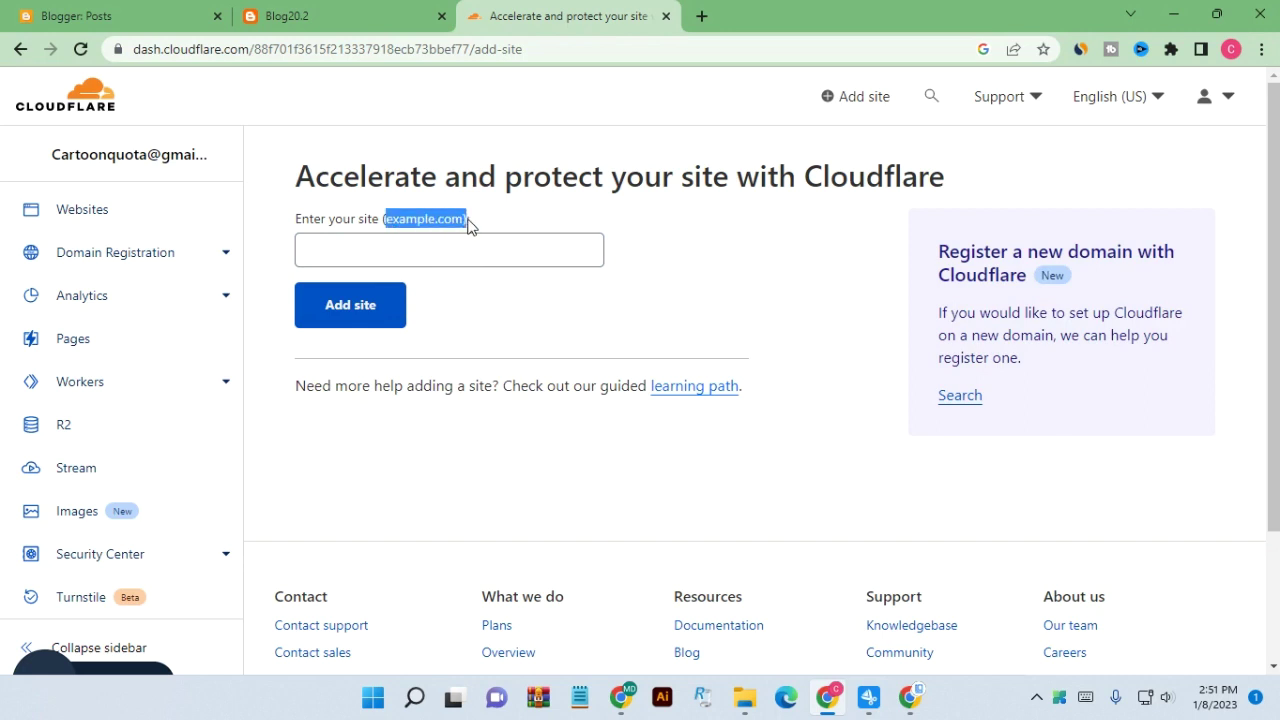
click(357, 250)
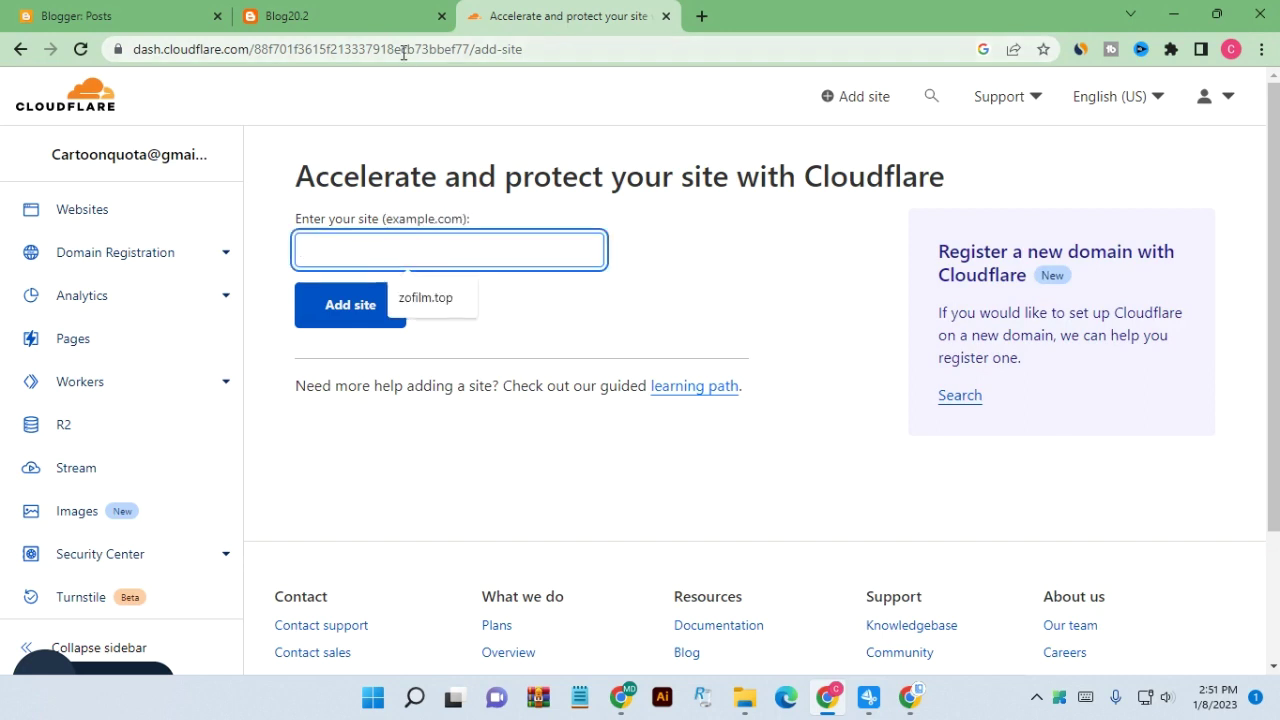
Copy the domain name amablog.ga from its management page in the Freenom window
click(908, 697)
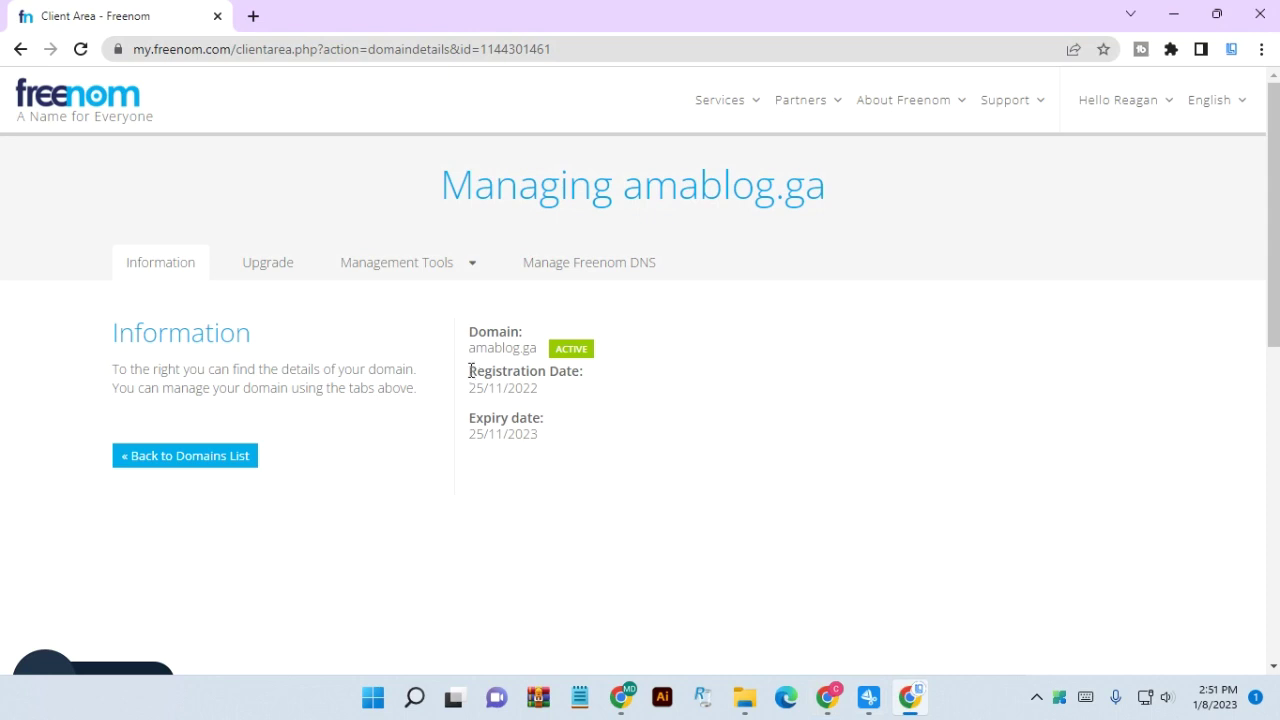
drag(484, 350, 504, 352)
right_click(523, 352)
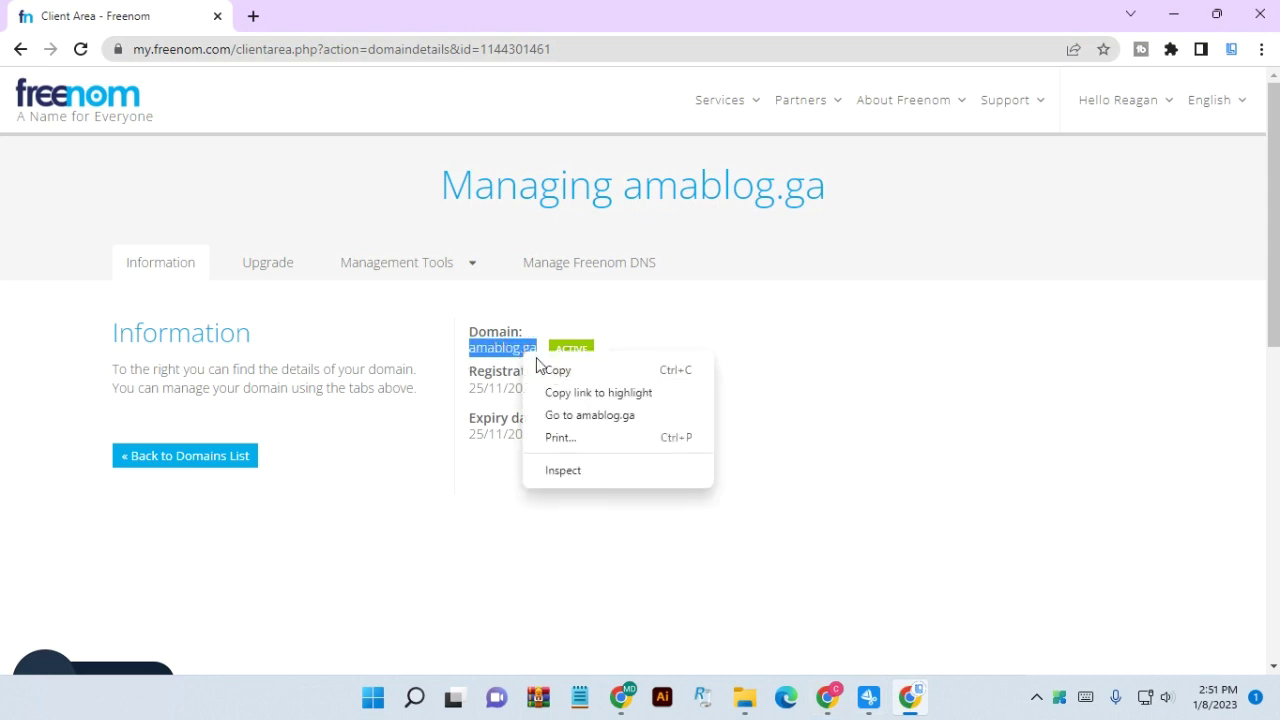
click(558, 369)
Return to the Cloudflare window, paste amablog.ga as the site address and add the site
click(828, 697)
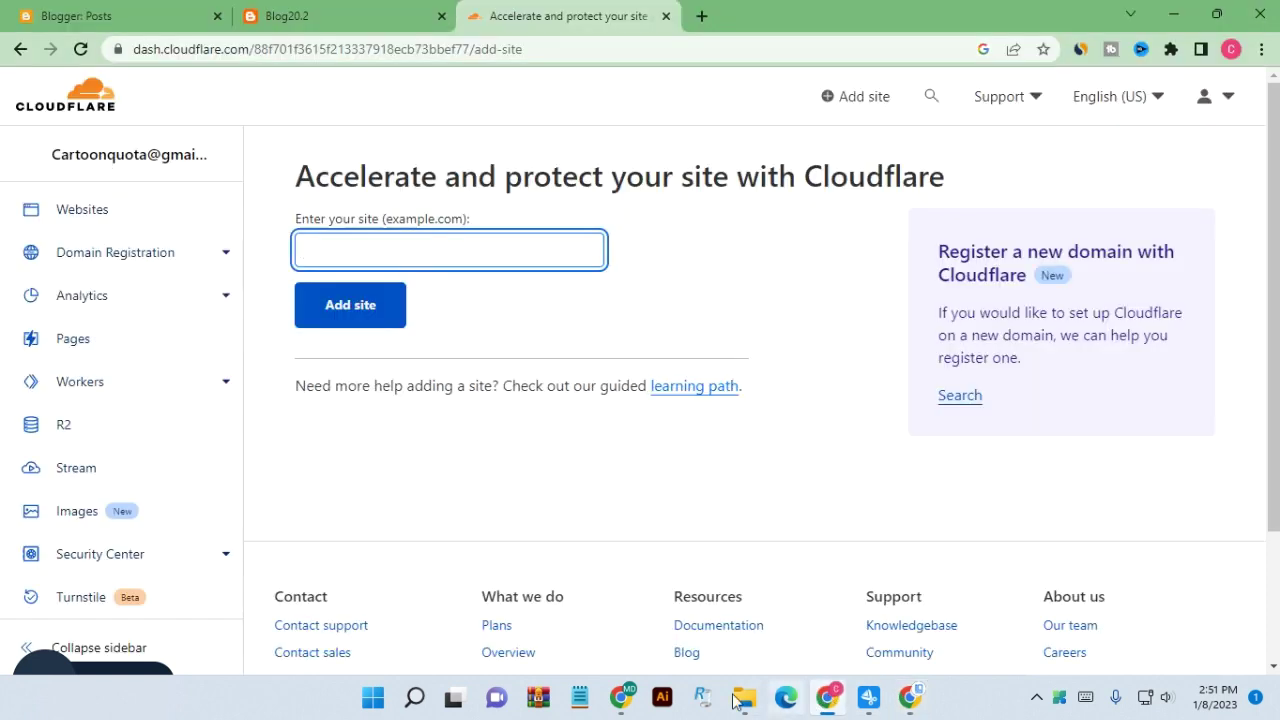
right_click(438, 247)
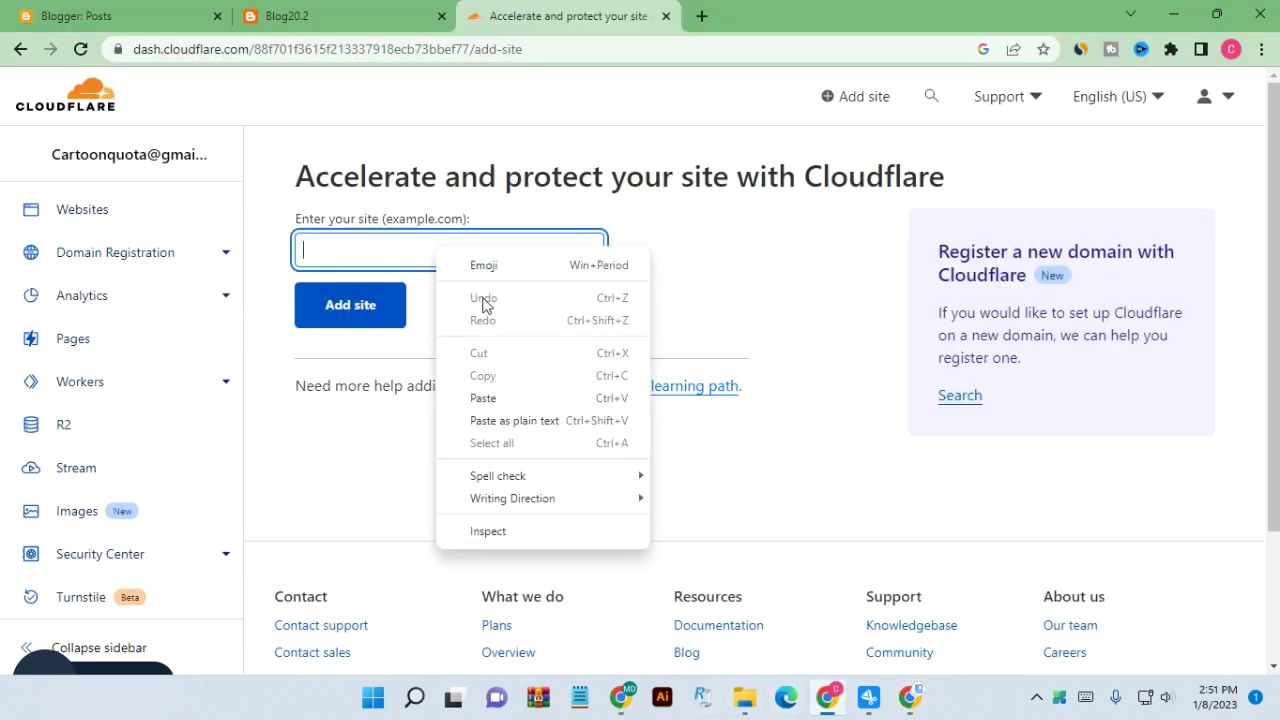
click(482, 399)
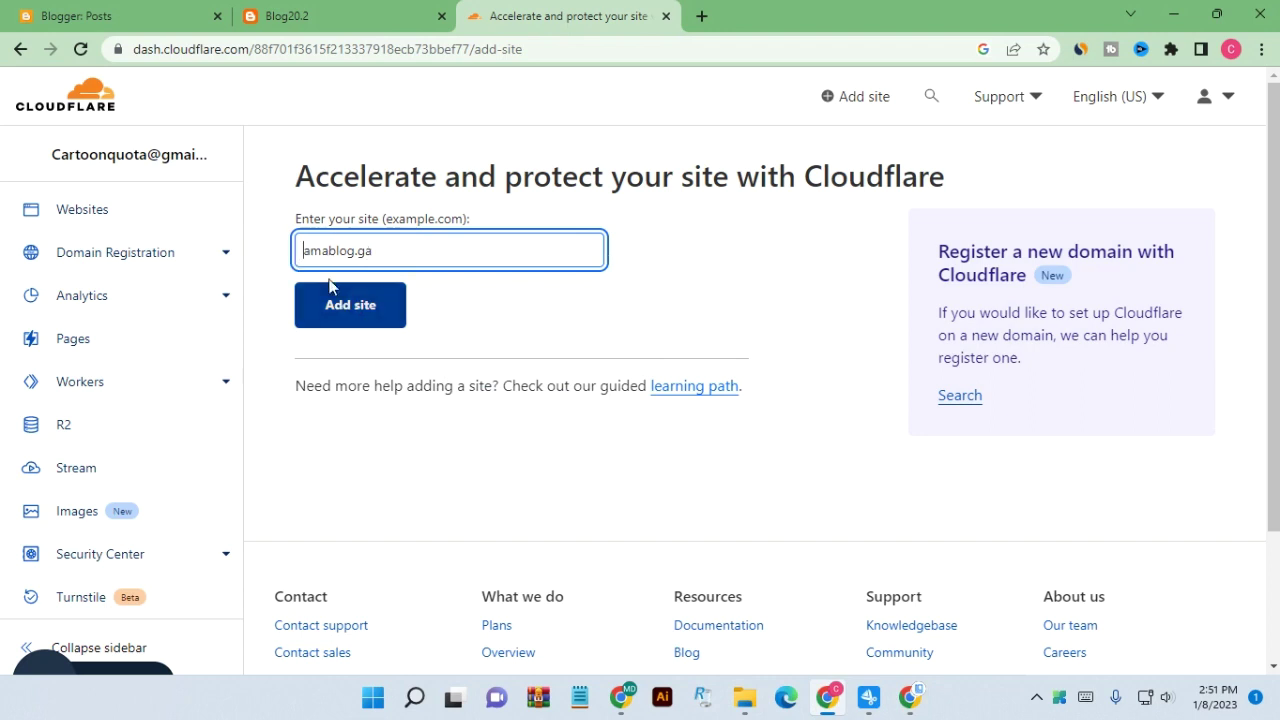
drag(304, 255, 397, 254)
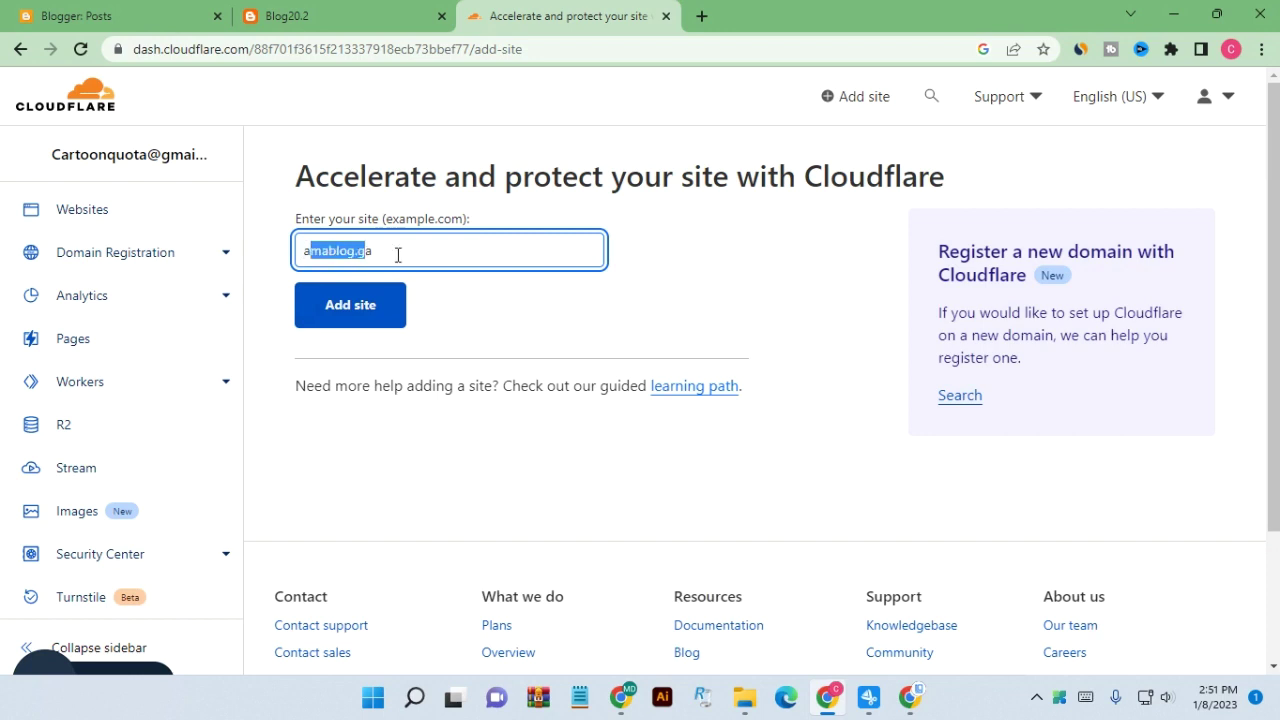
click(352, 317)
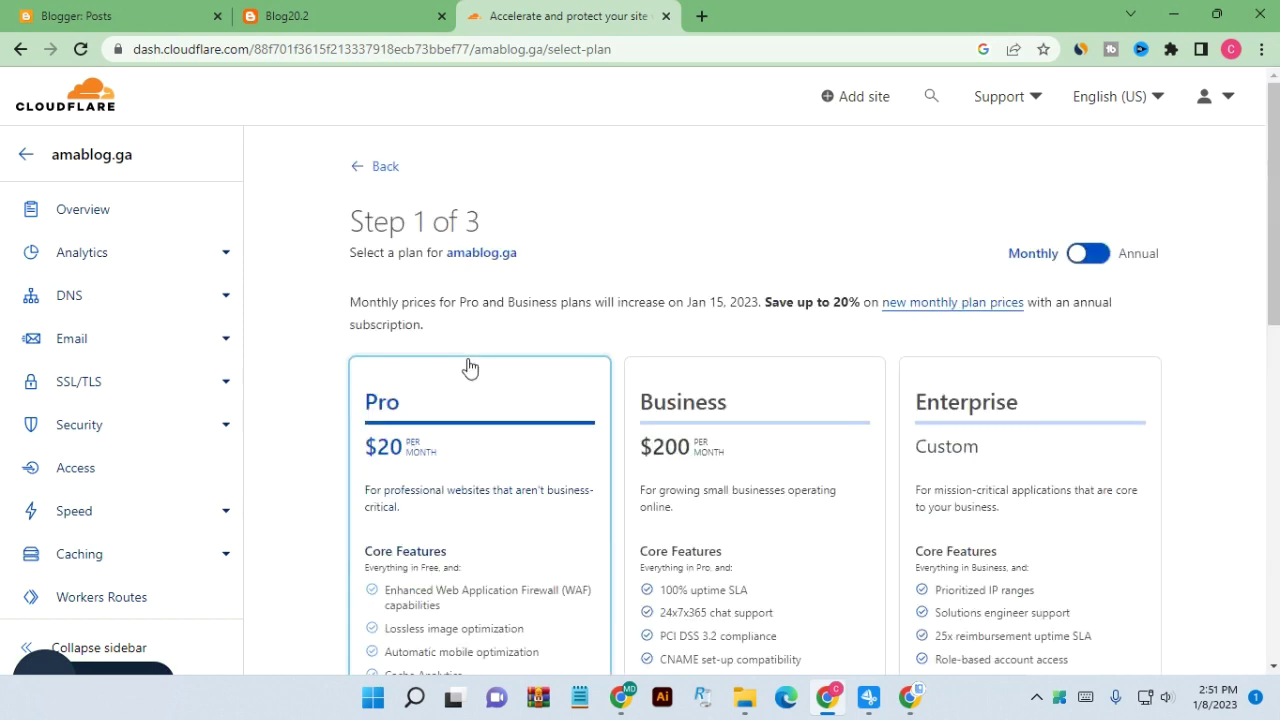
Compare the available plans for amablog.ga, select the Free plan and continue to the DNS review
scroll(466, 368, down, 4)
scroll(469, 386, down, 3)
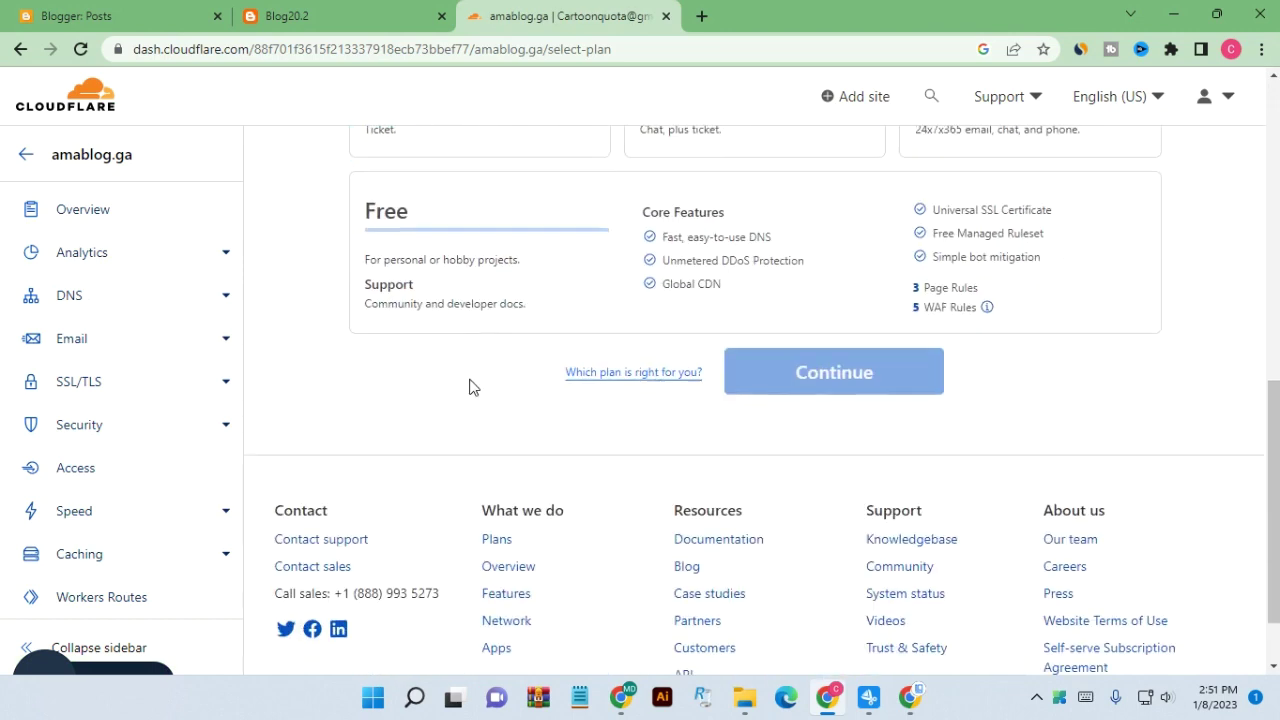
scroll(451, 371, up, 6)
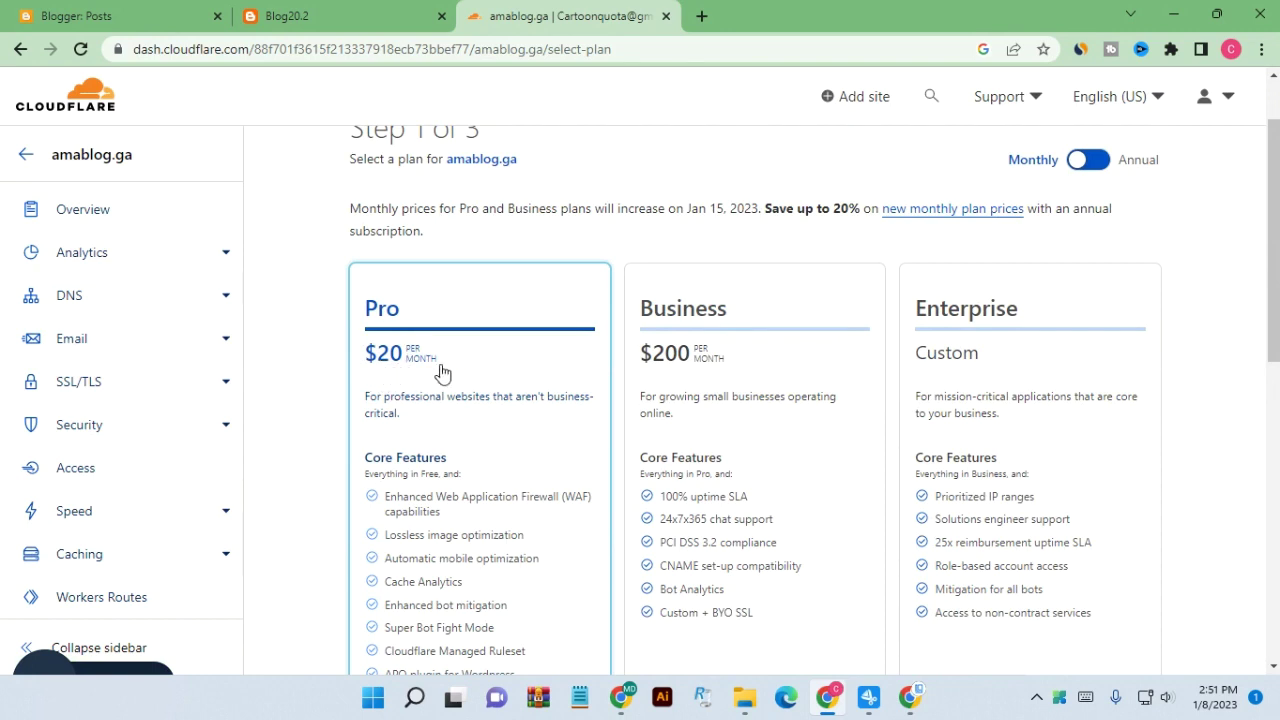
scroll(549, 423, down, 5)
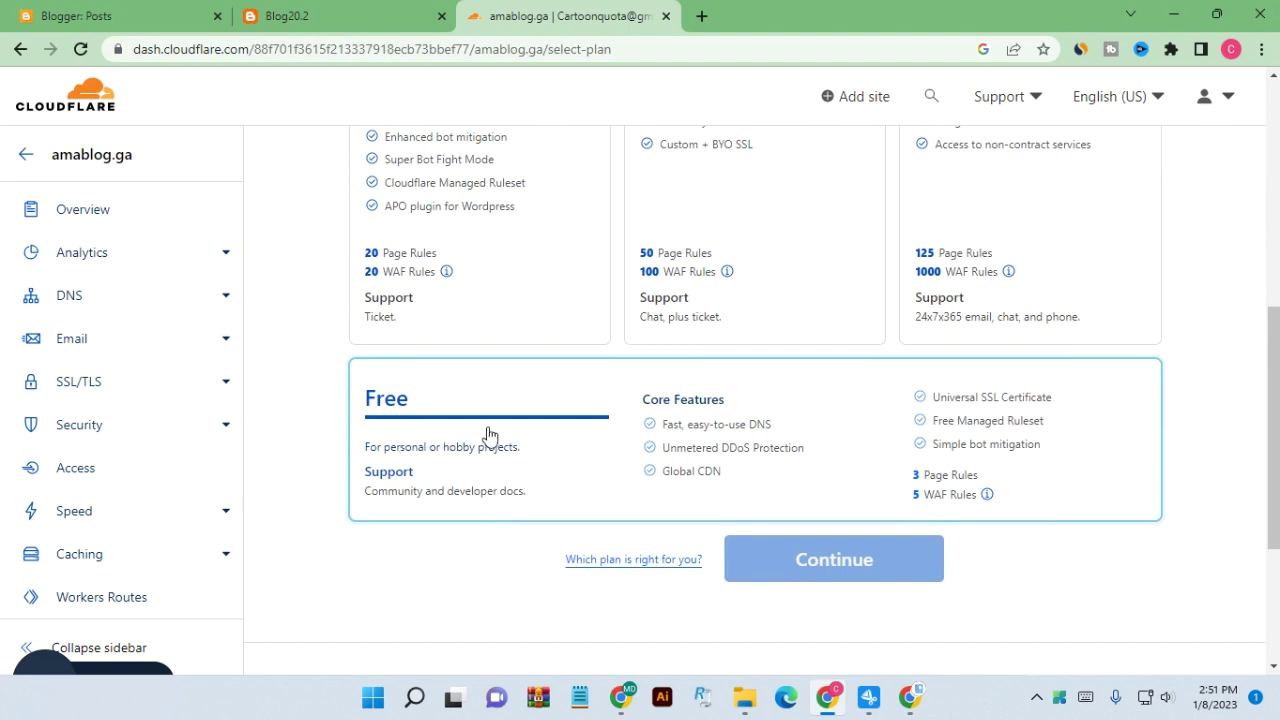
click(456, 444)
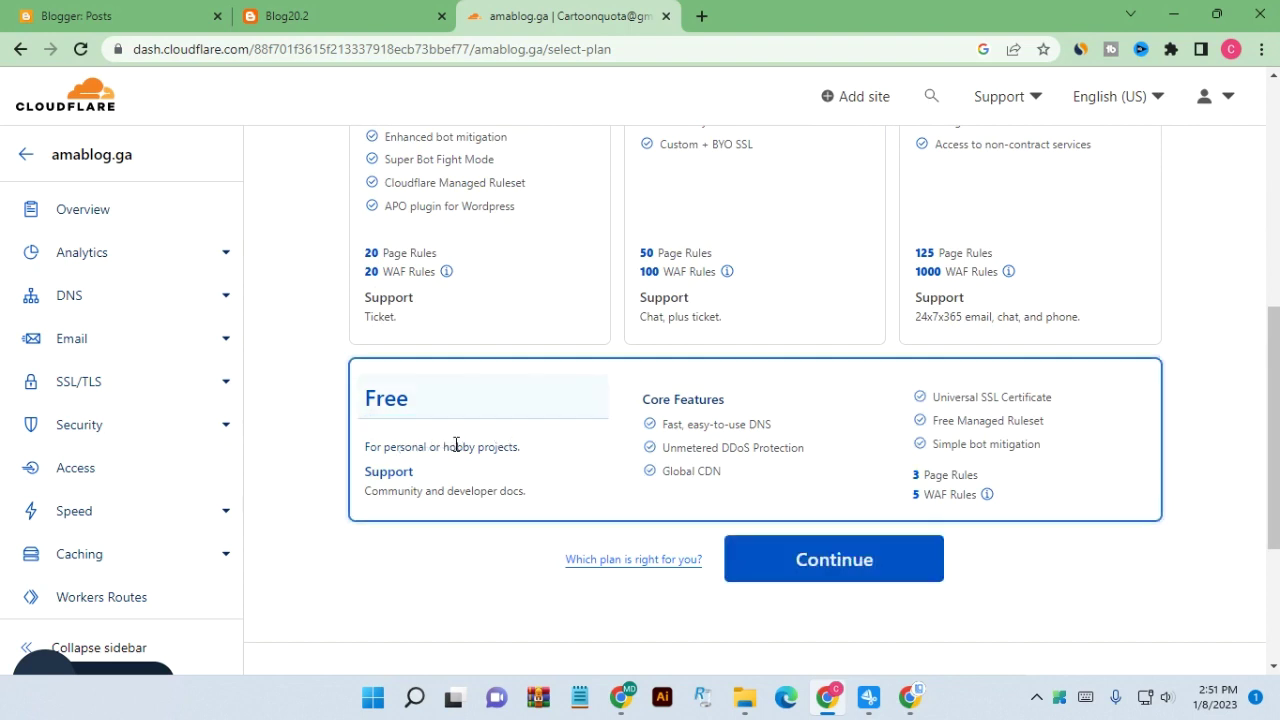
click(798, 562)
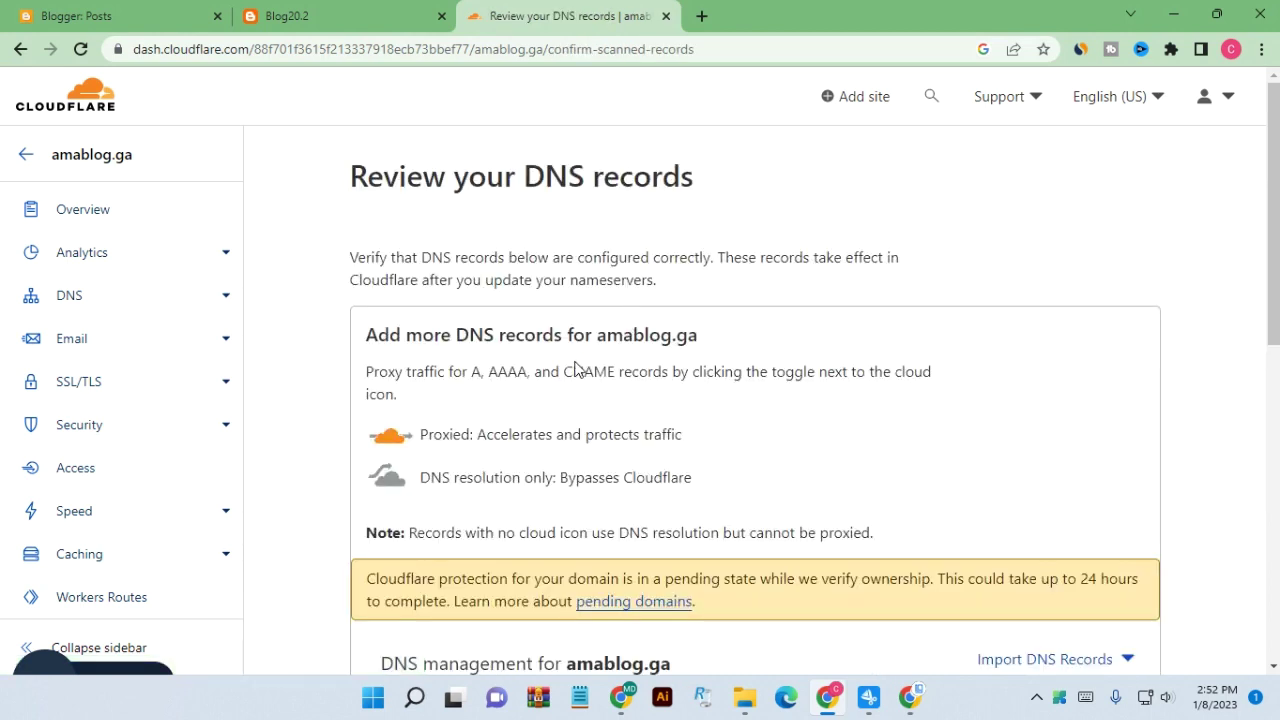
Delete the scanned TXT record of amablog.ga from the DNS records and confirm the deletion
scroll(577, 366, down, 5)
scroll(726, 415, down, 2)
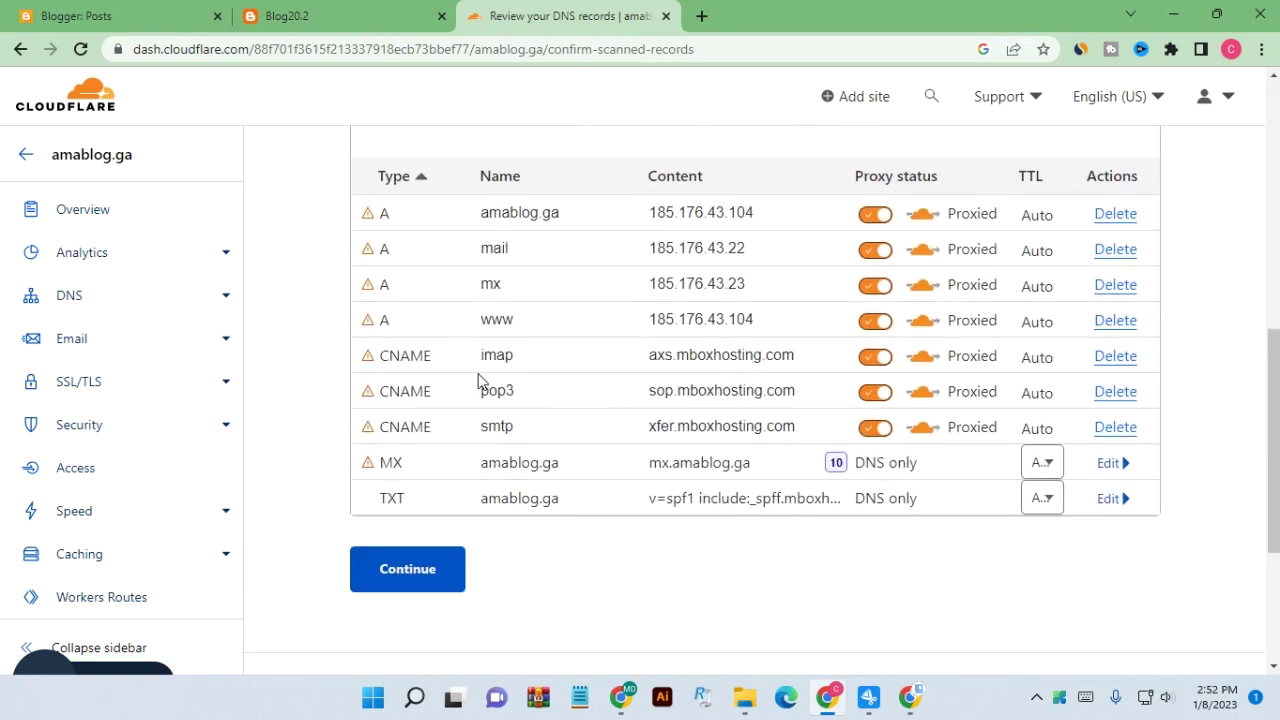
click(1108, 502)
scroll(743, 573, down, 2)
click(443, 564)
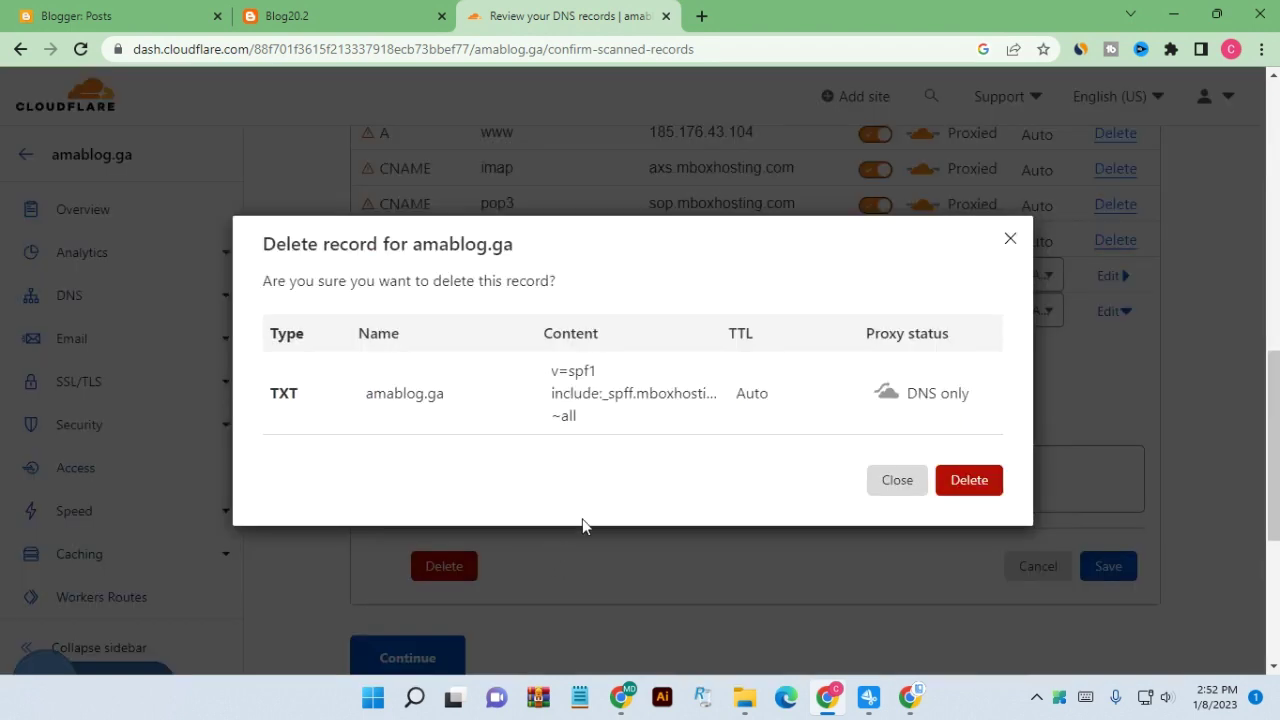
click(962, 484)
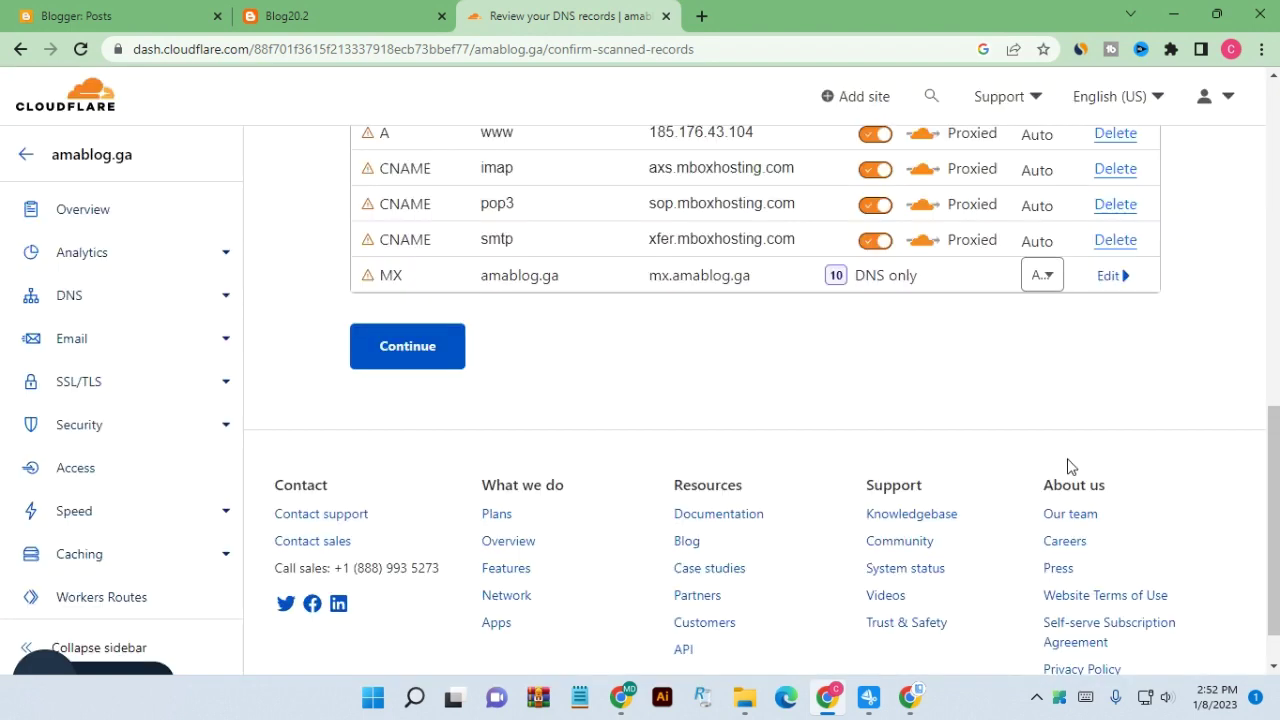
click(1106, 278)
click(1108, 430)
Delete the four scanned A records named amablog.ga, mail, mx and www, confirming each deletion
scroll(409, 294, up, 3)
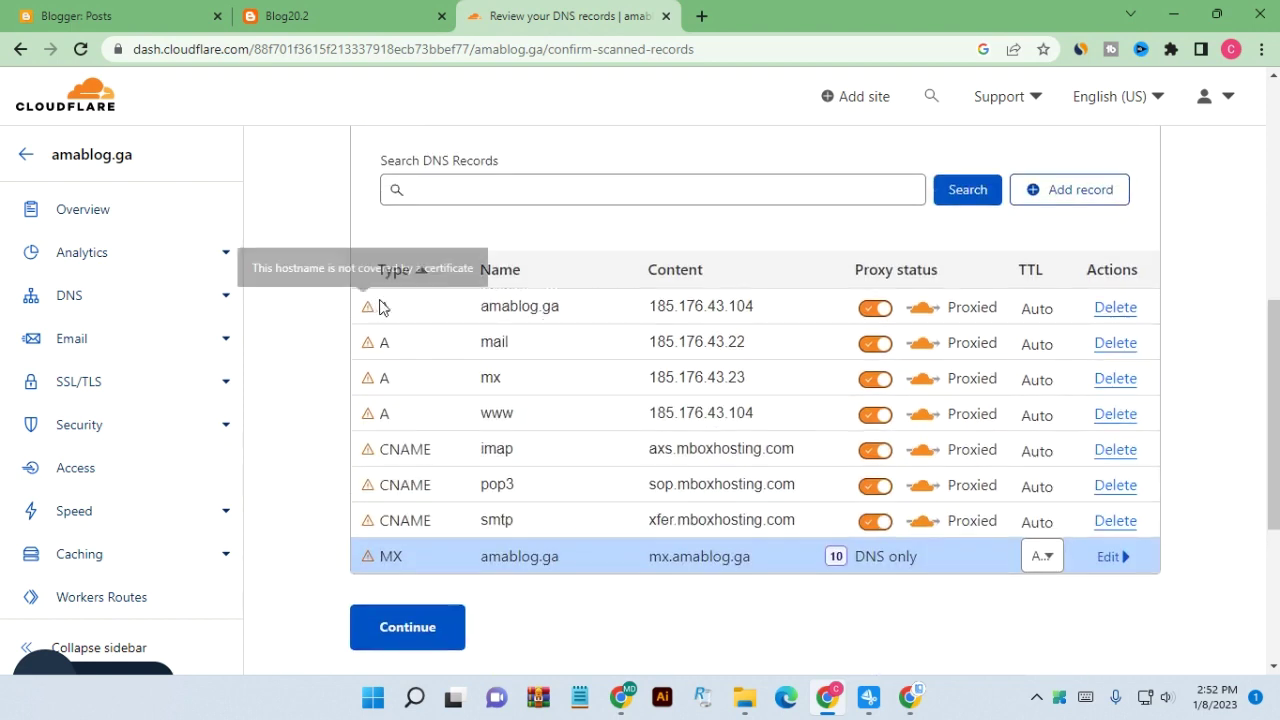
click(1110, 312)
click(978, 458)
click(1115, 310)
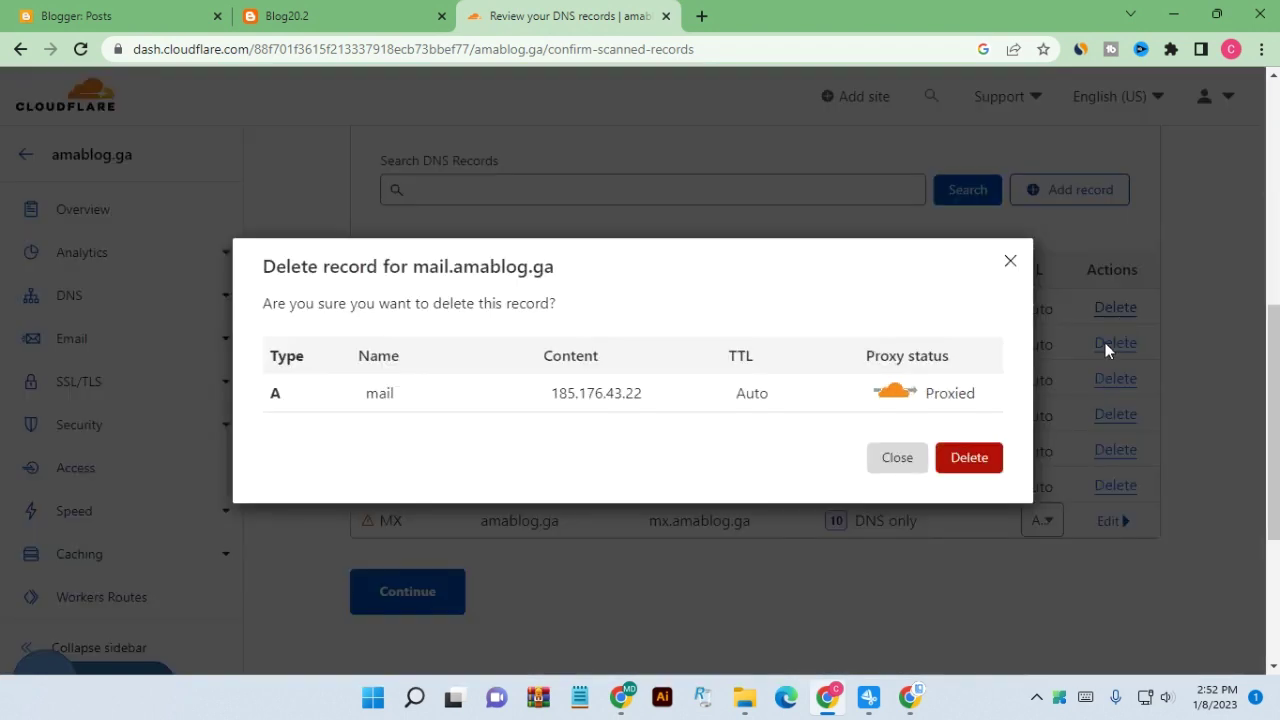
click(980, 460)
click(1120, 310)
click(985, 455)
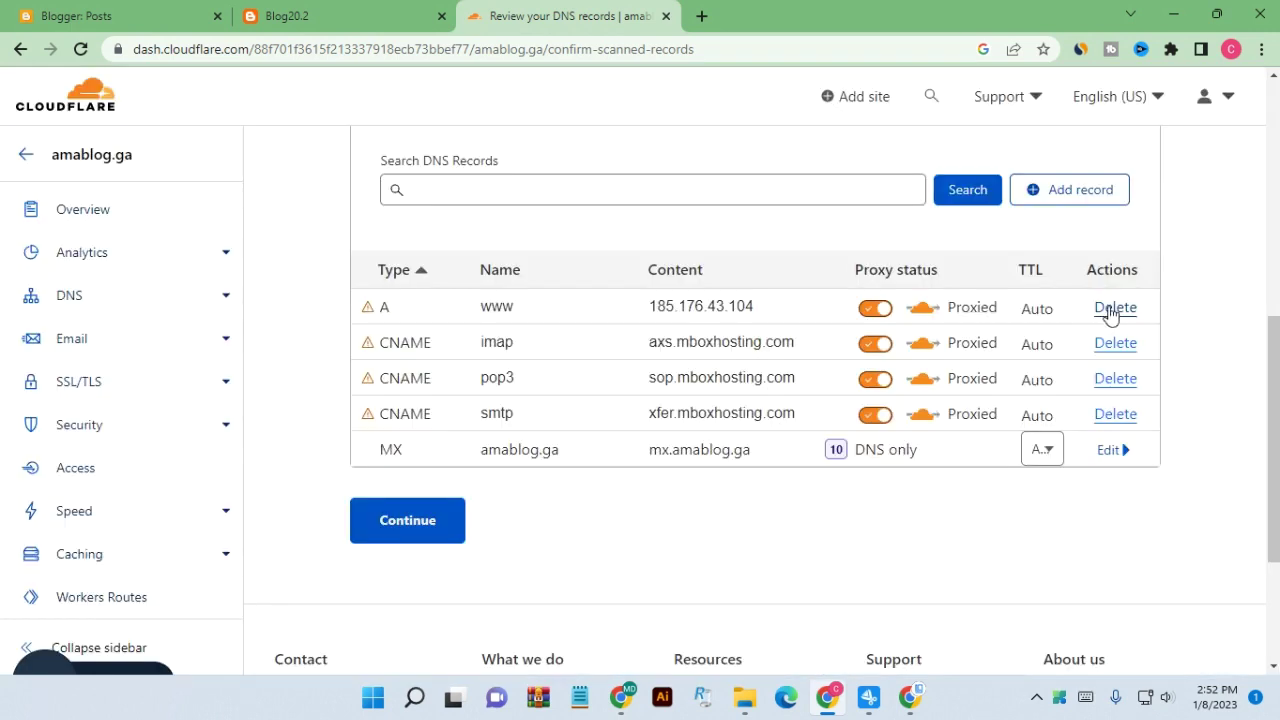
click(1110, 310)
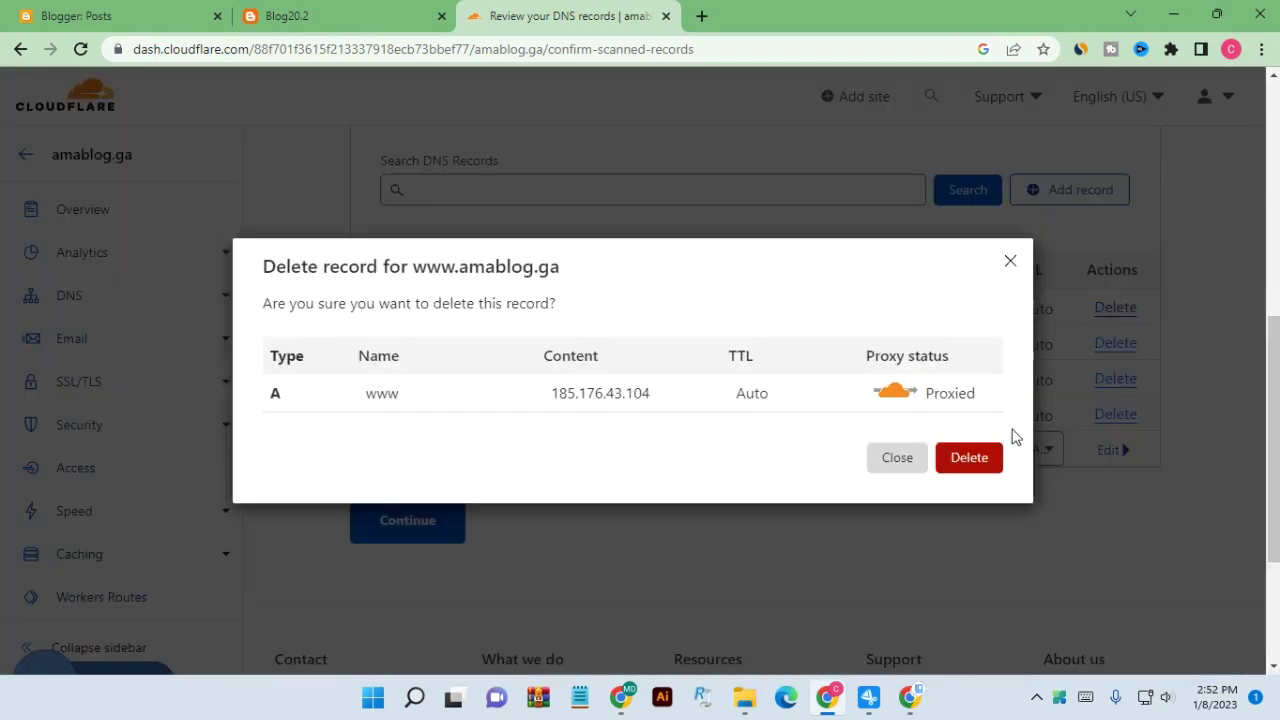
click(971, 462)
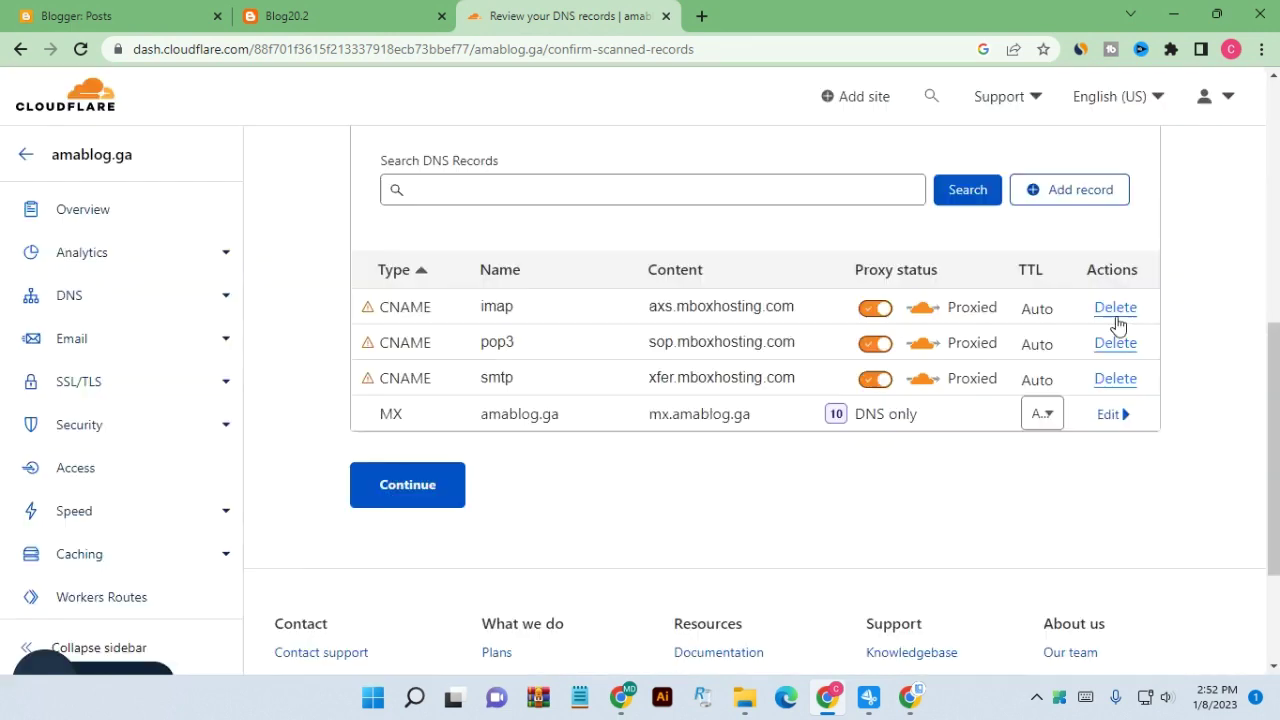
Delete the three CNAME records named imap, pop3 and smtp, confirming each deletion
click(1112, 310)
click(969, 460)
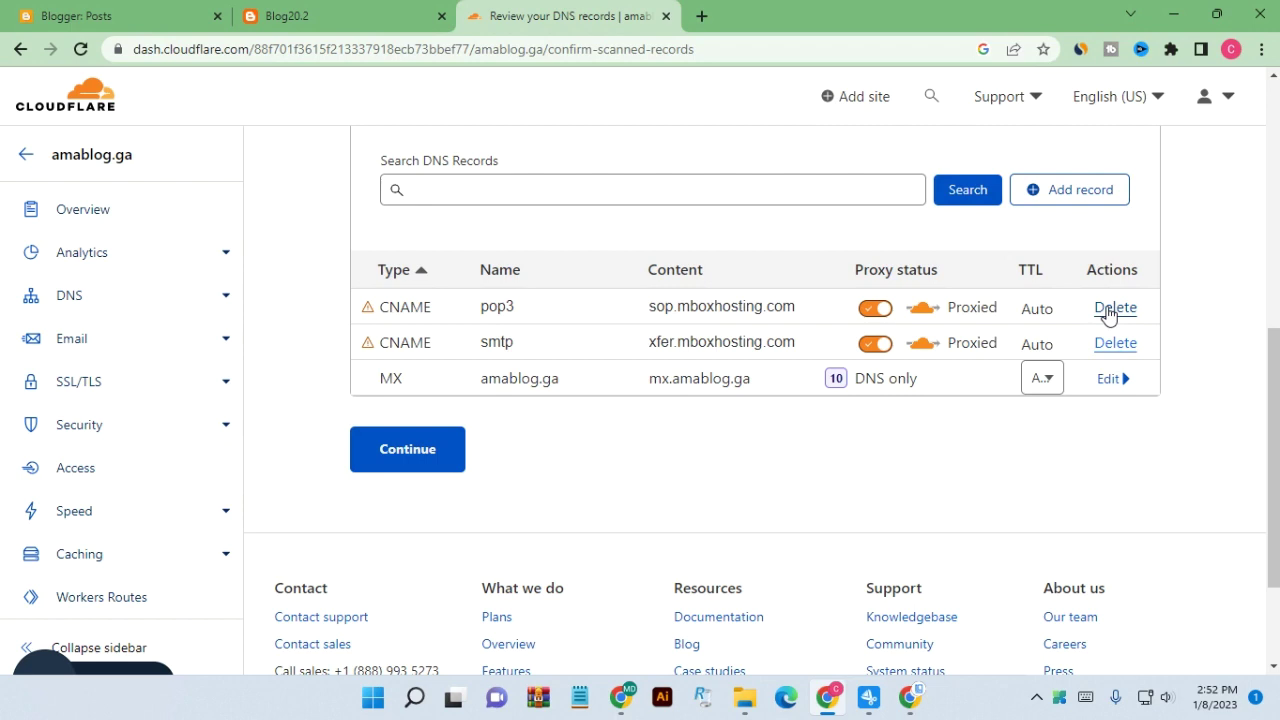
click(1108, 310)
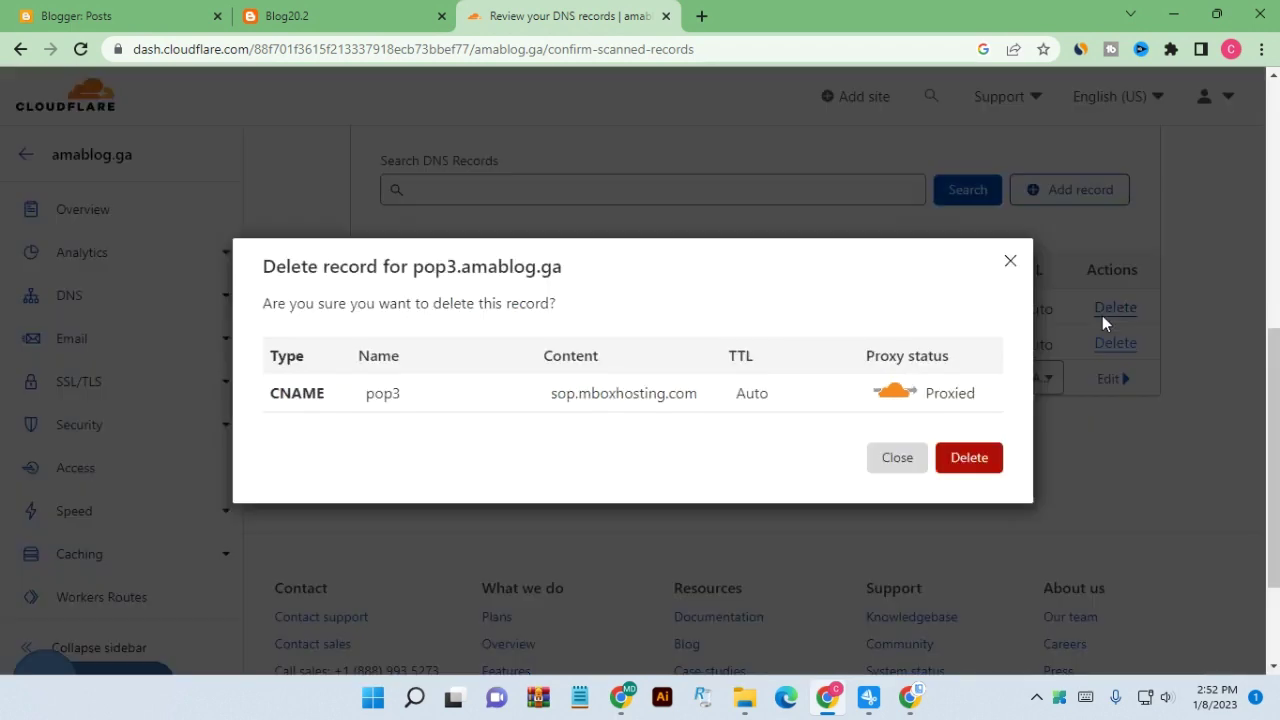
click(982, 452)
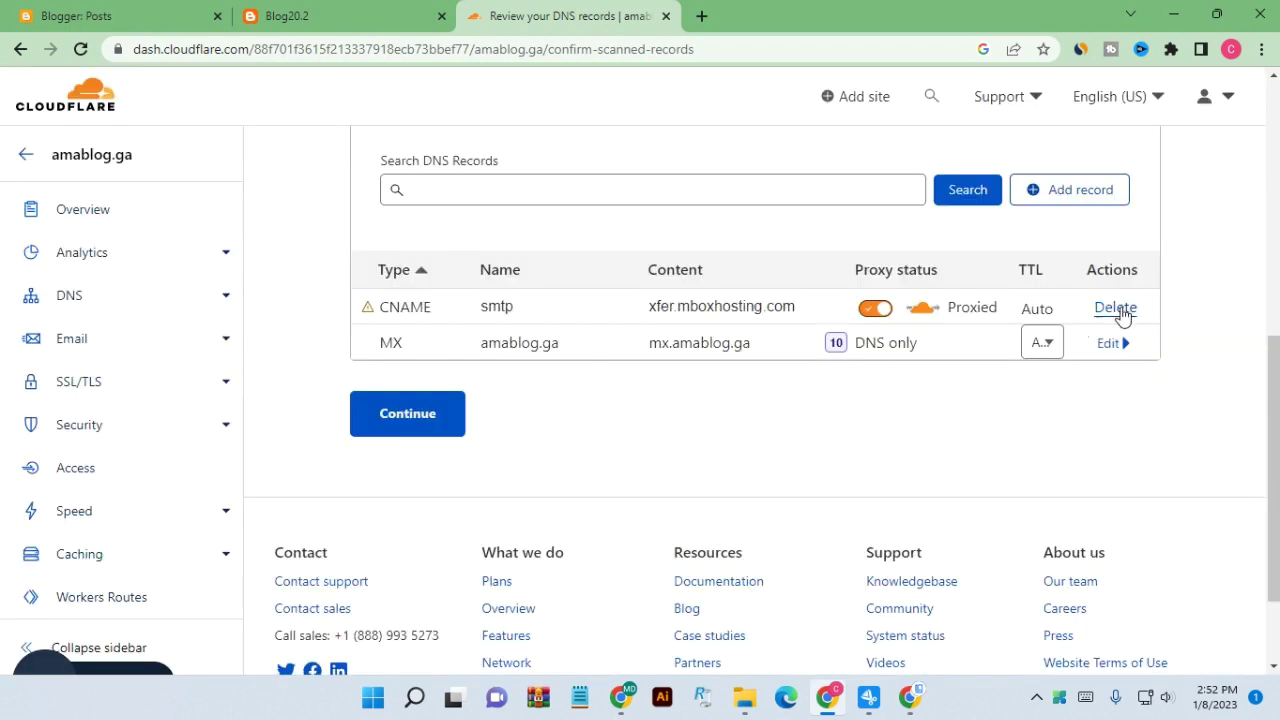
click(1115, 310)
click(983, 452)
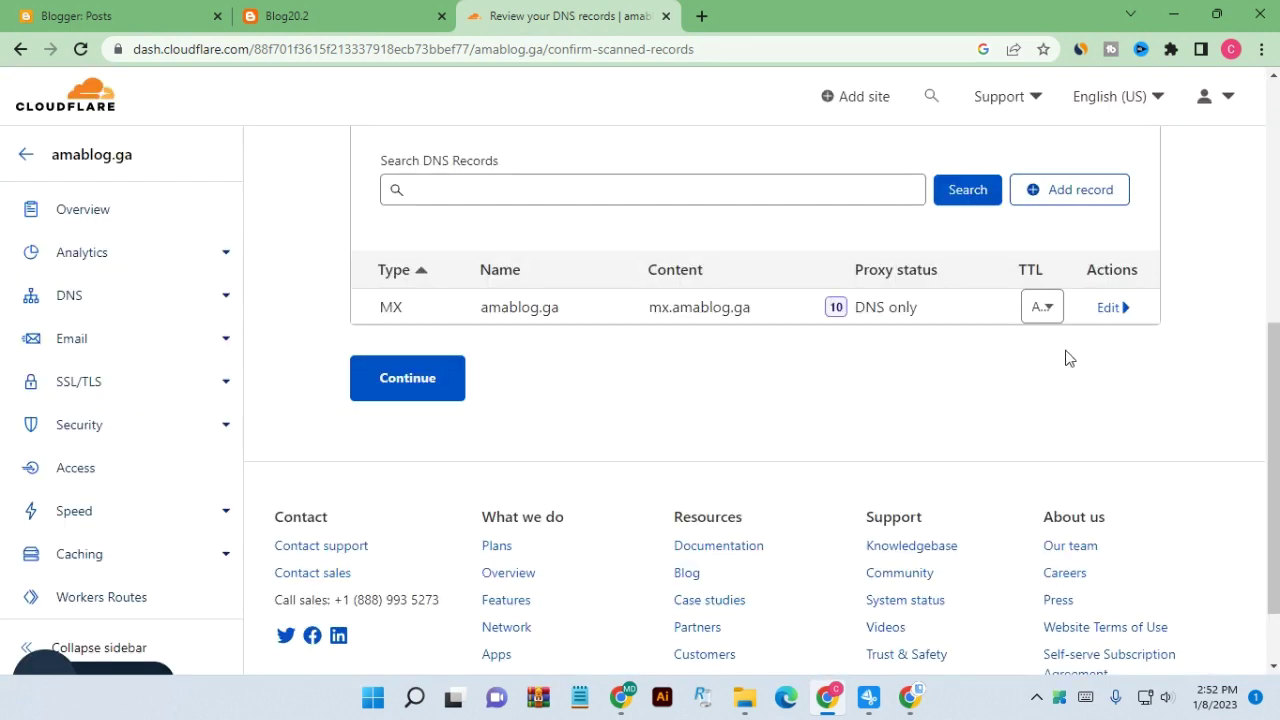
Delete the remaining MX record of amablog.ga and confirm the deletion
click(1106, 309)
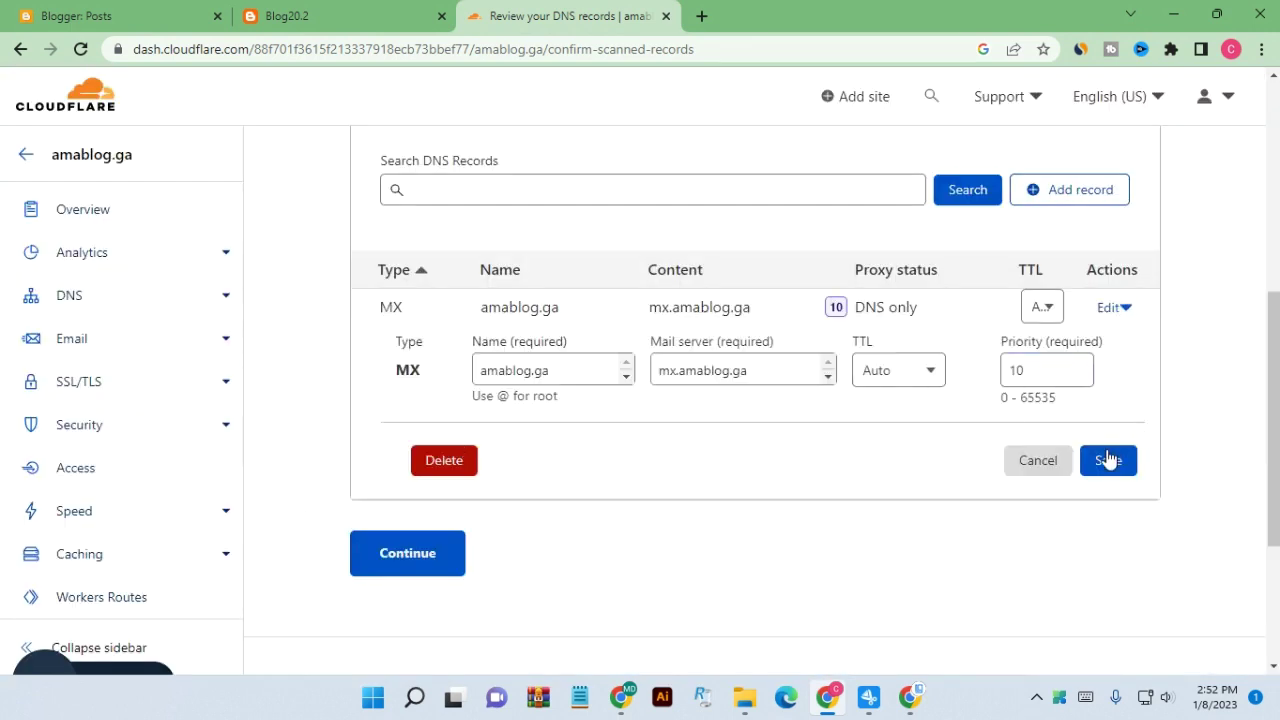
click(424, 466)
click(966, 458)
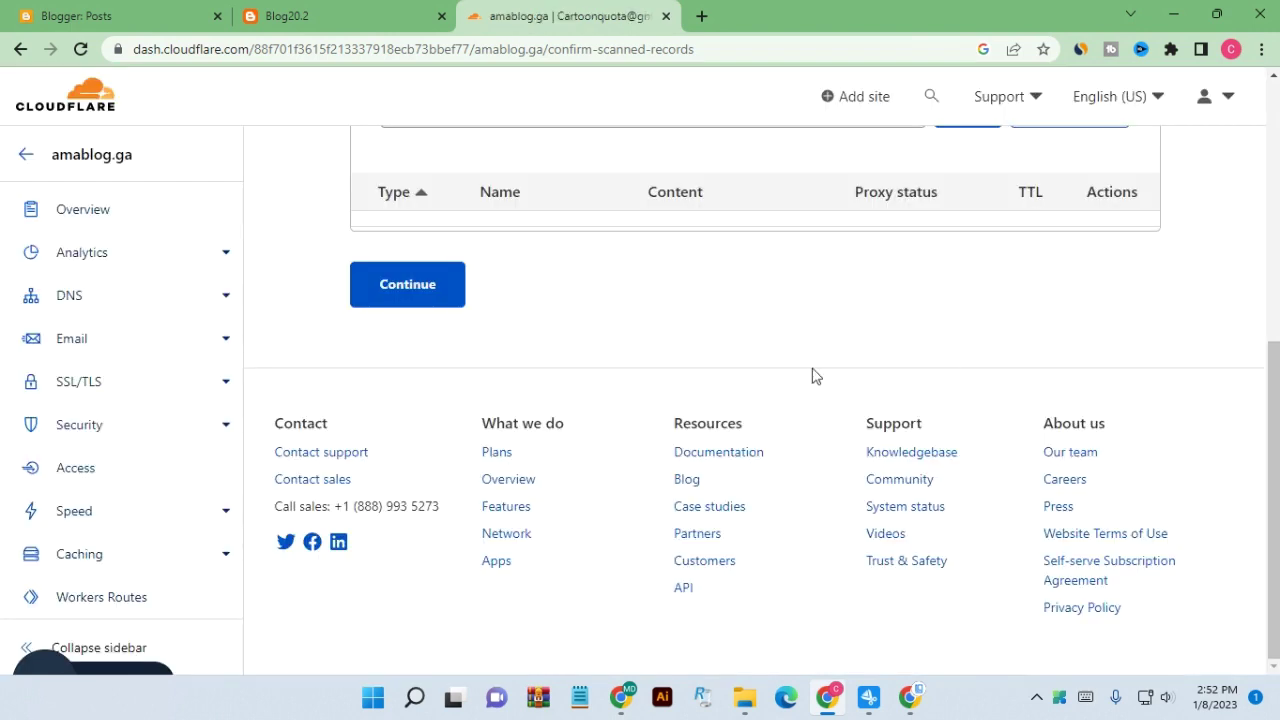
Start a new DNS record of type A and copy amablog.ga from the DNS management heading into its name
scroll(541, 334, up, 3)
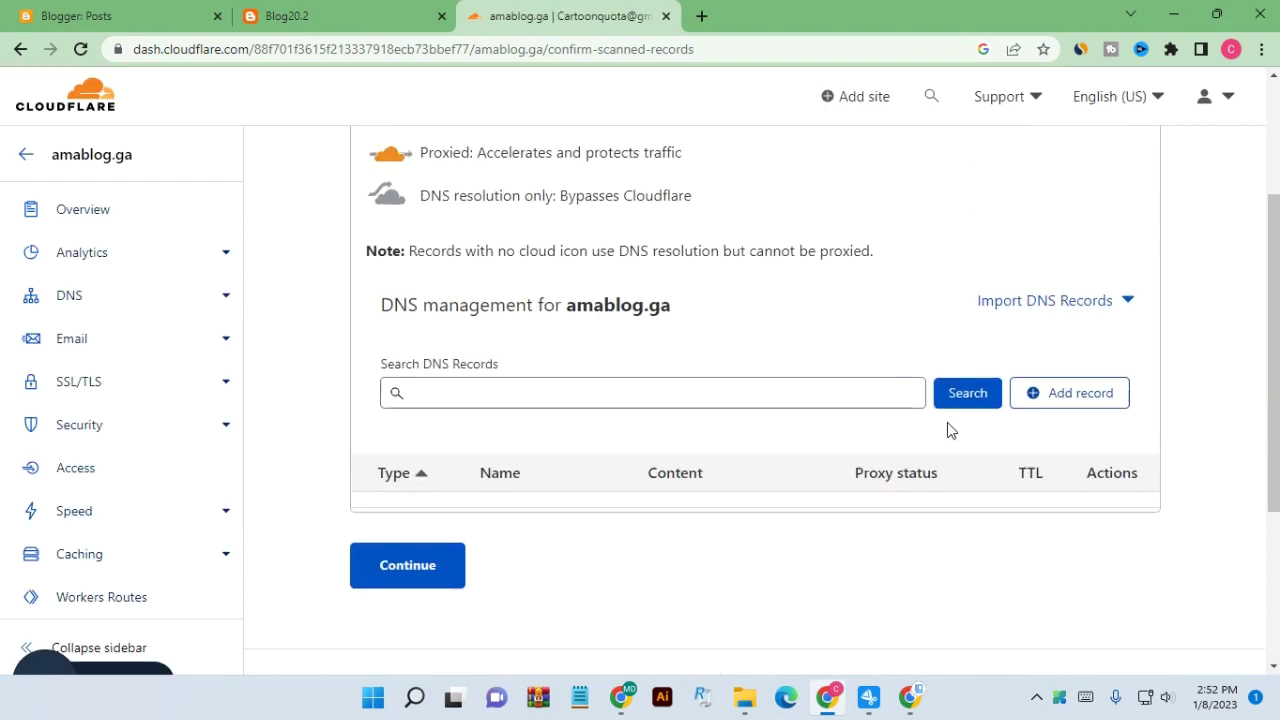
click(1052, 409)
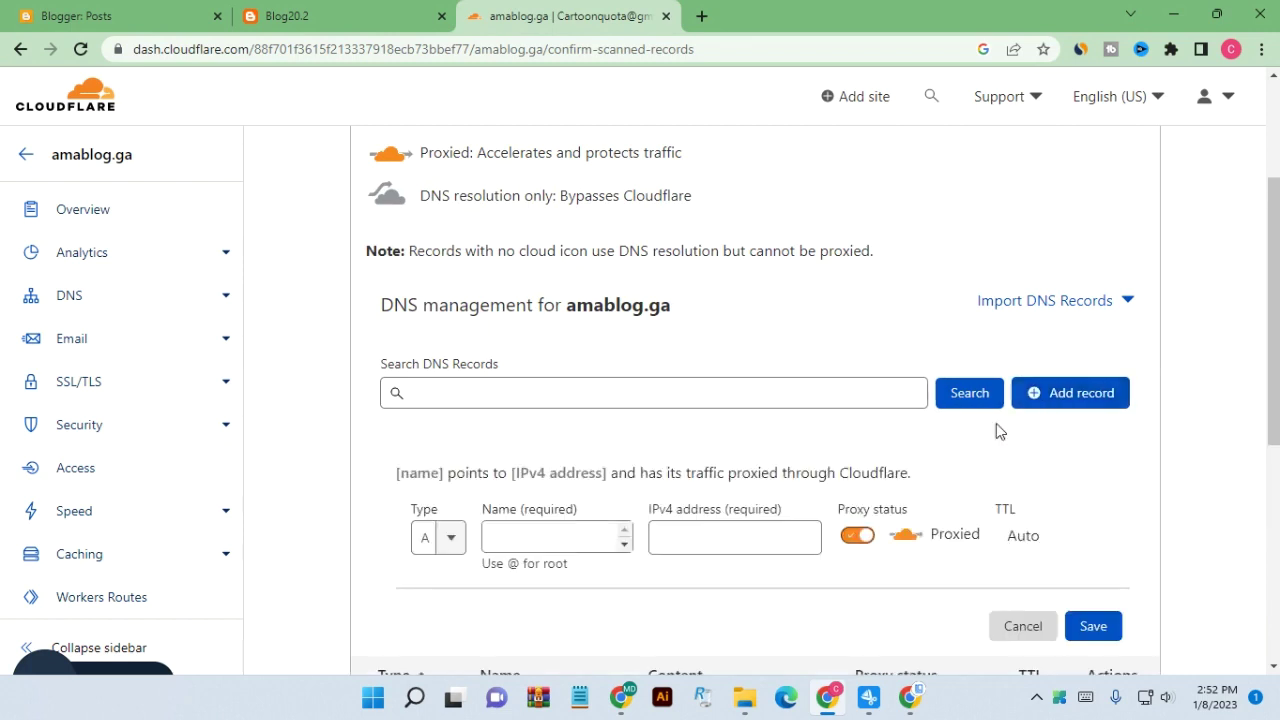
click(416, 548)
click(497, 538)
click(513, 539)
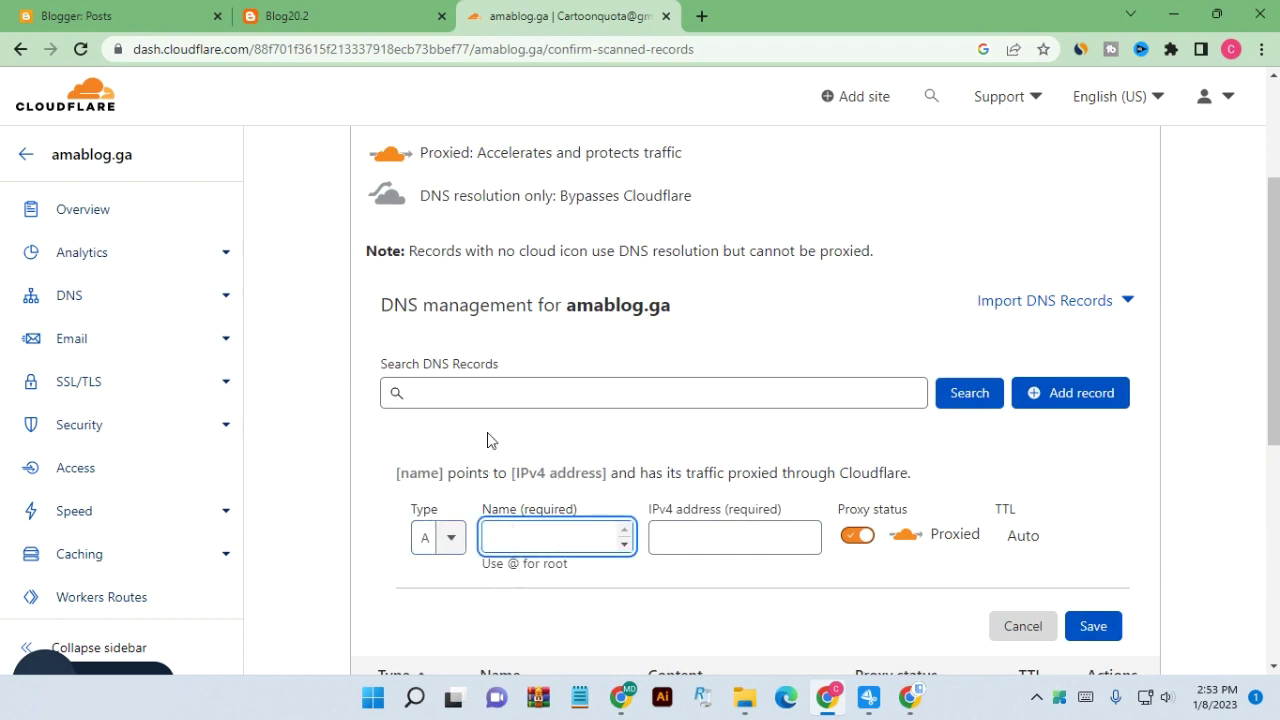
drag(567, 311, 676, 310)
key(ctrl+c)
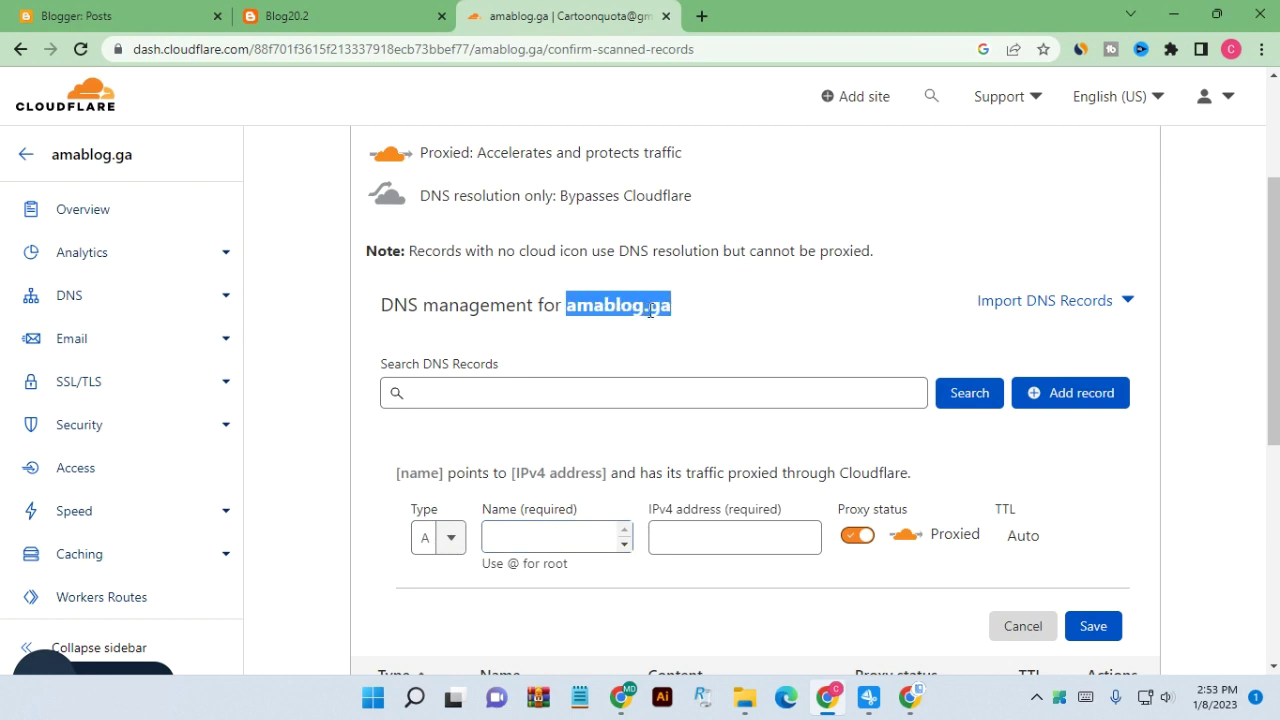
click(672, 330)
click(510, 537)
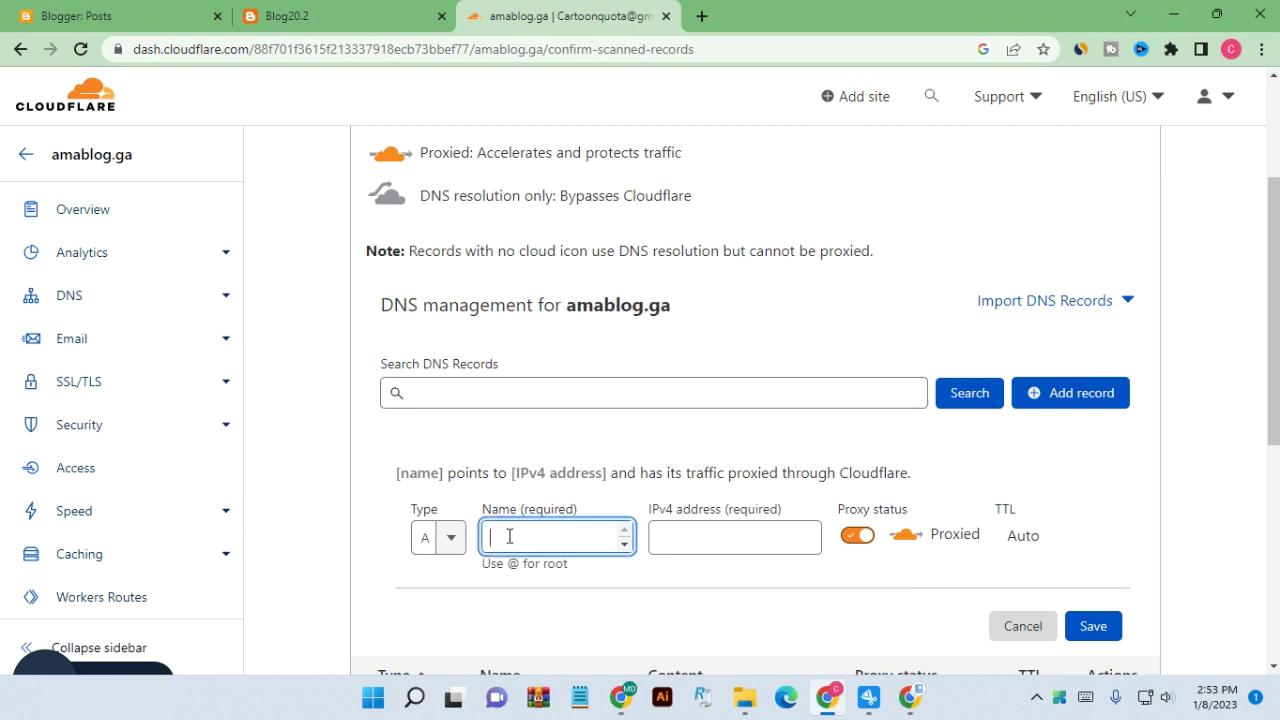
right_click(510, 537)
click(563, 385)
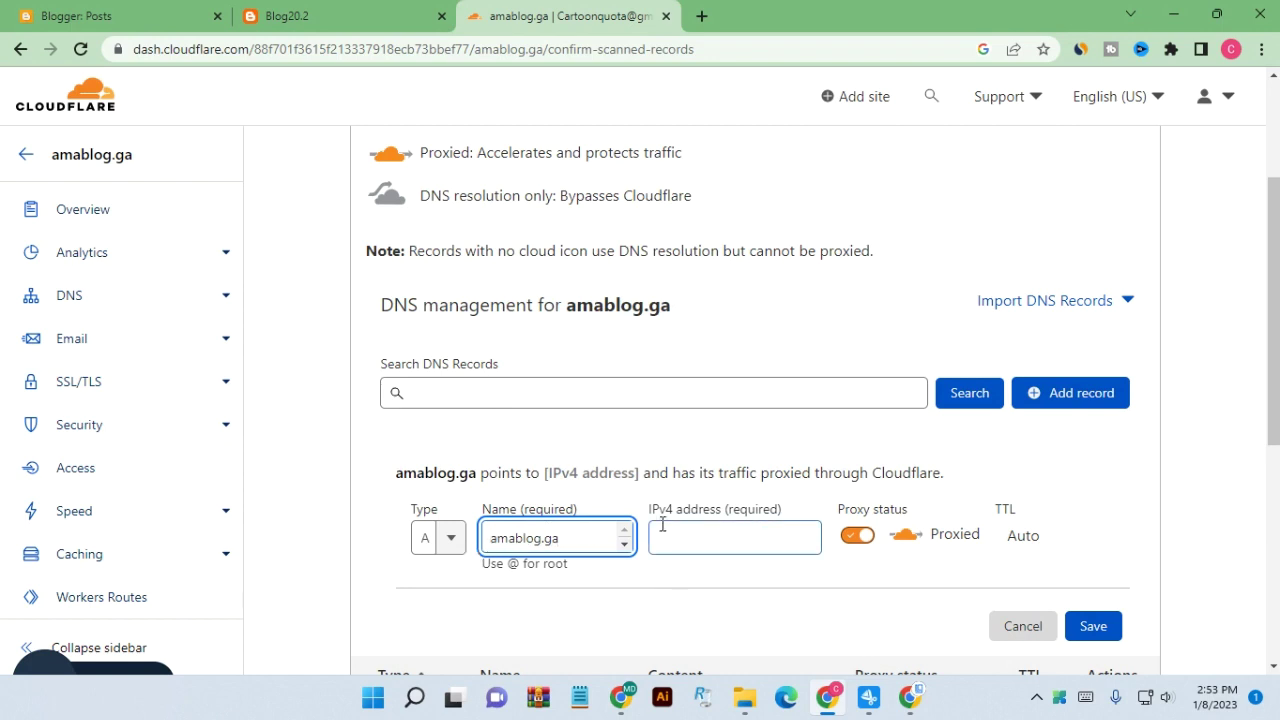
Switch to the Blogger settings and open the Custom domain setting under Publishing
drag(648, 518, 680, 514)
click(706, 517)
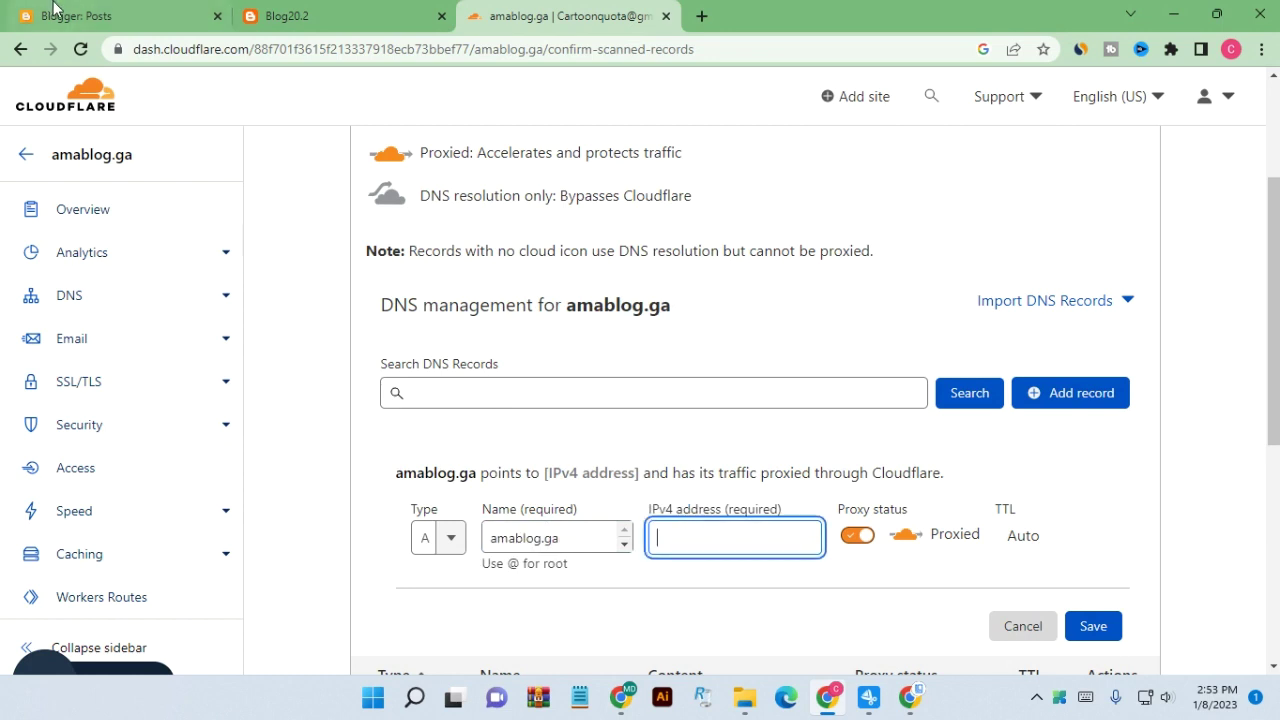
click(75, 16)
scroll(240, 346, up, 1)
scroll(127, 516, down, 1)
click(115, 461)
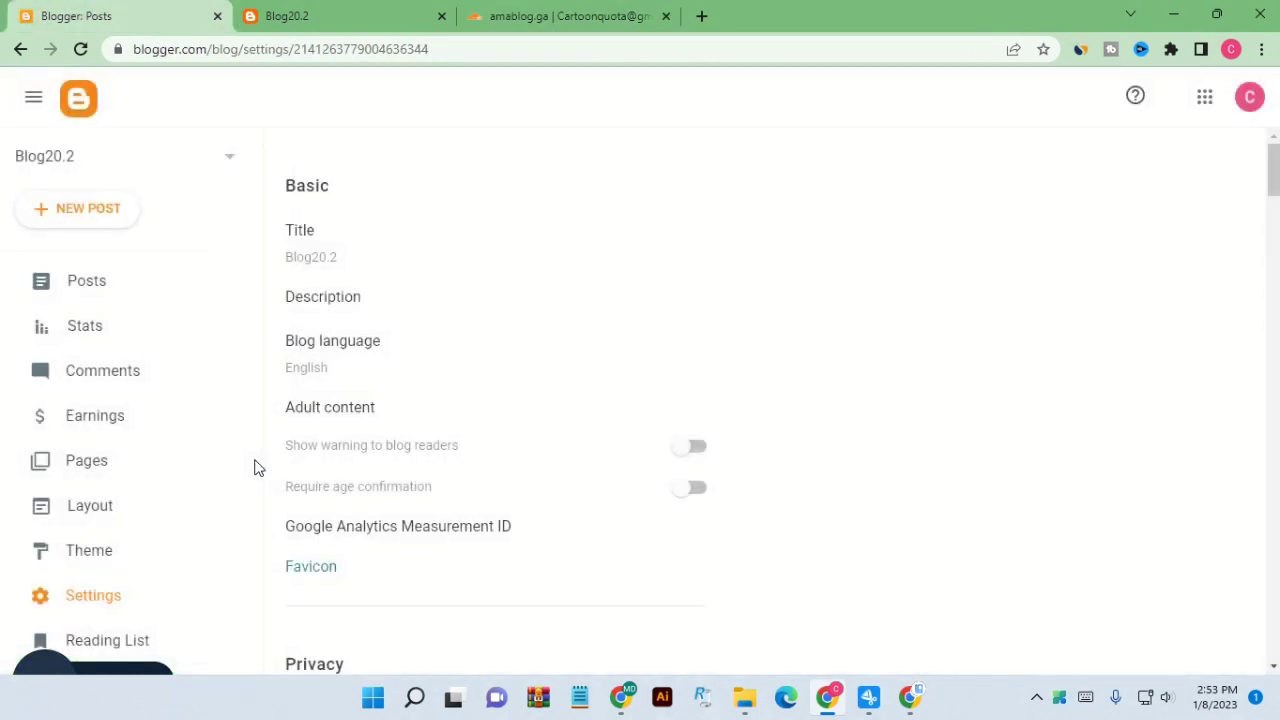
scroll(418, 516, down, 6)
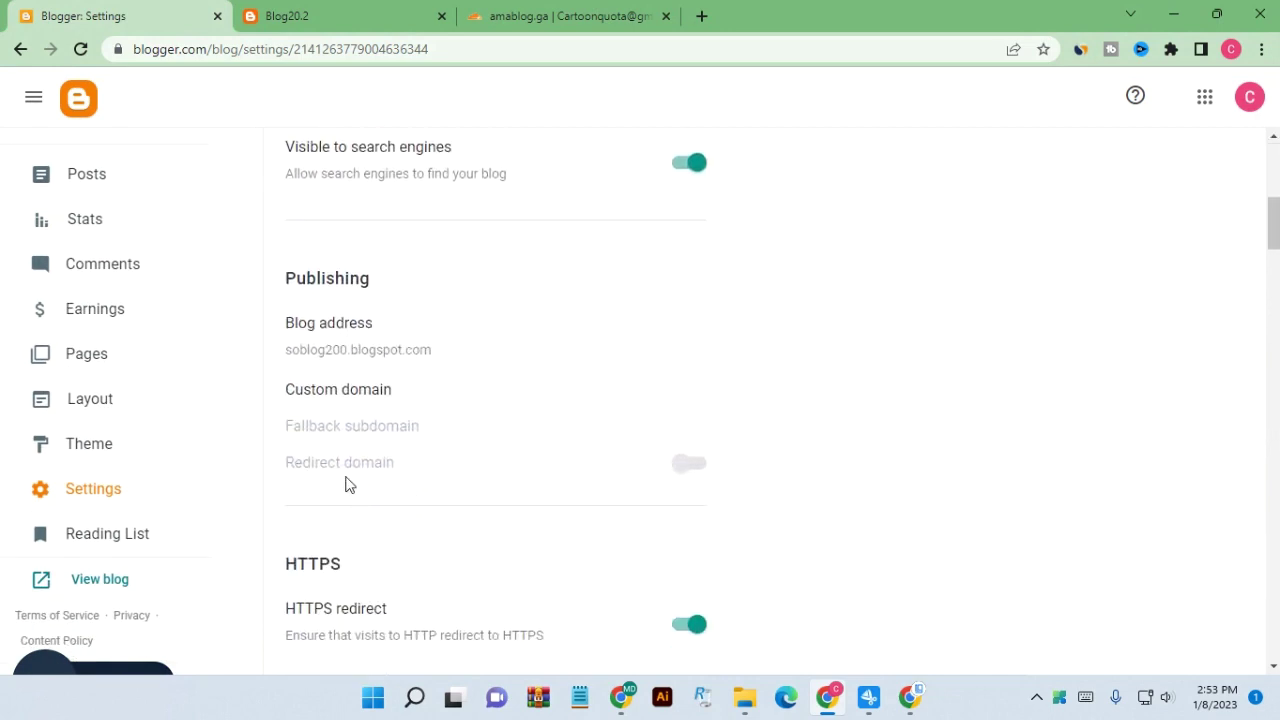
click(349, 395)
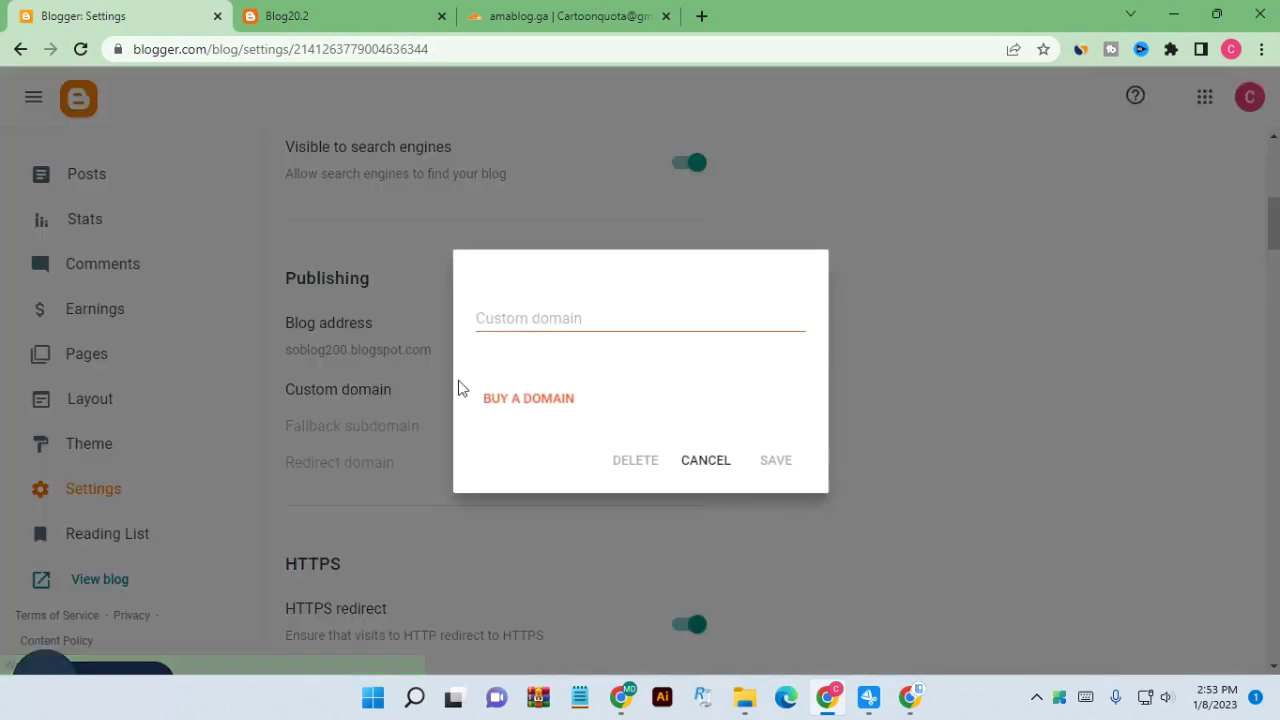
Enter the copied amablog.ga as the blog's custom domain and try to save it
click(491, 317)
right_click(491, 318)
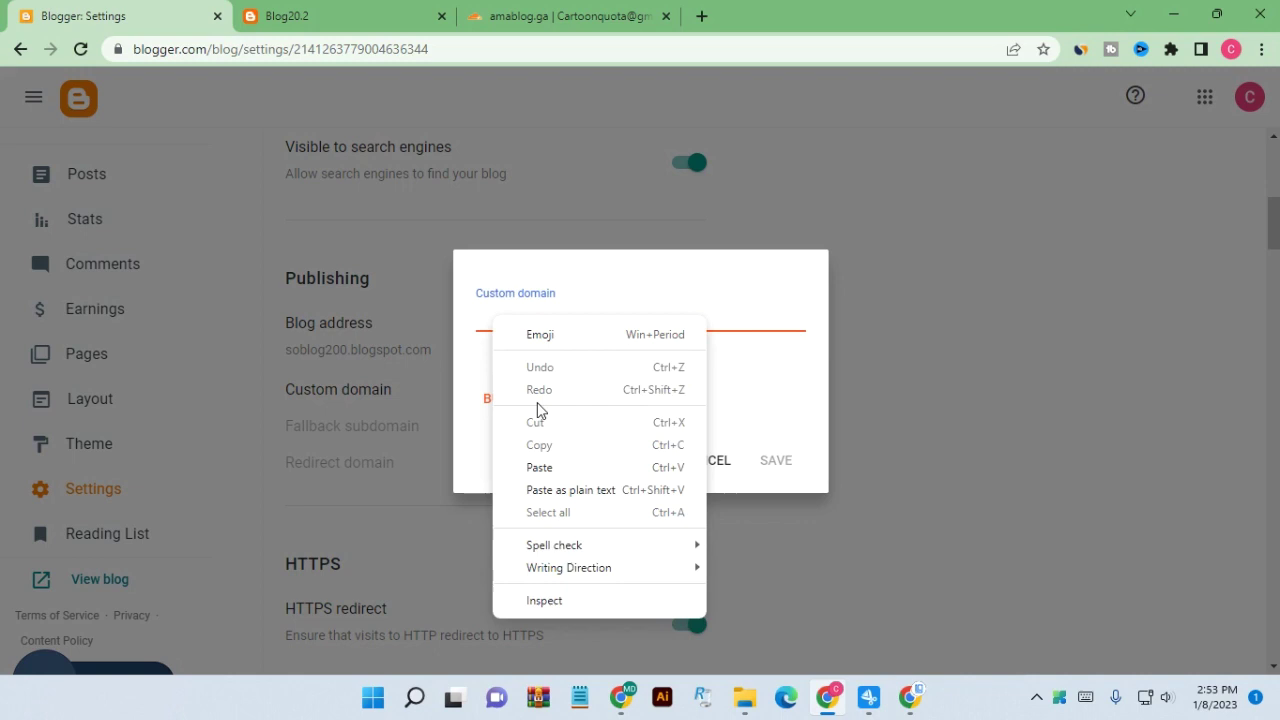
click(540, 468)
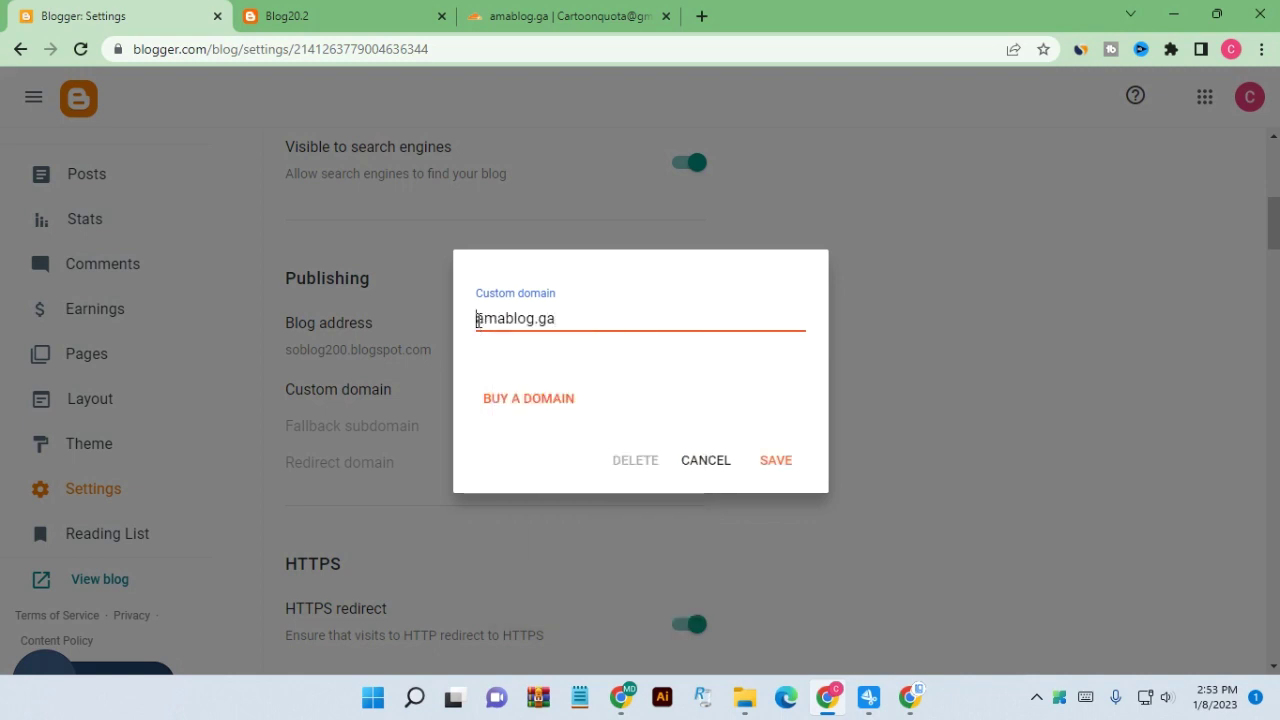
click(776, 461)
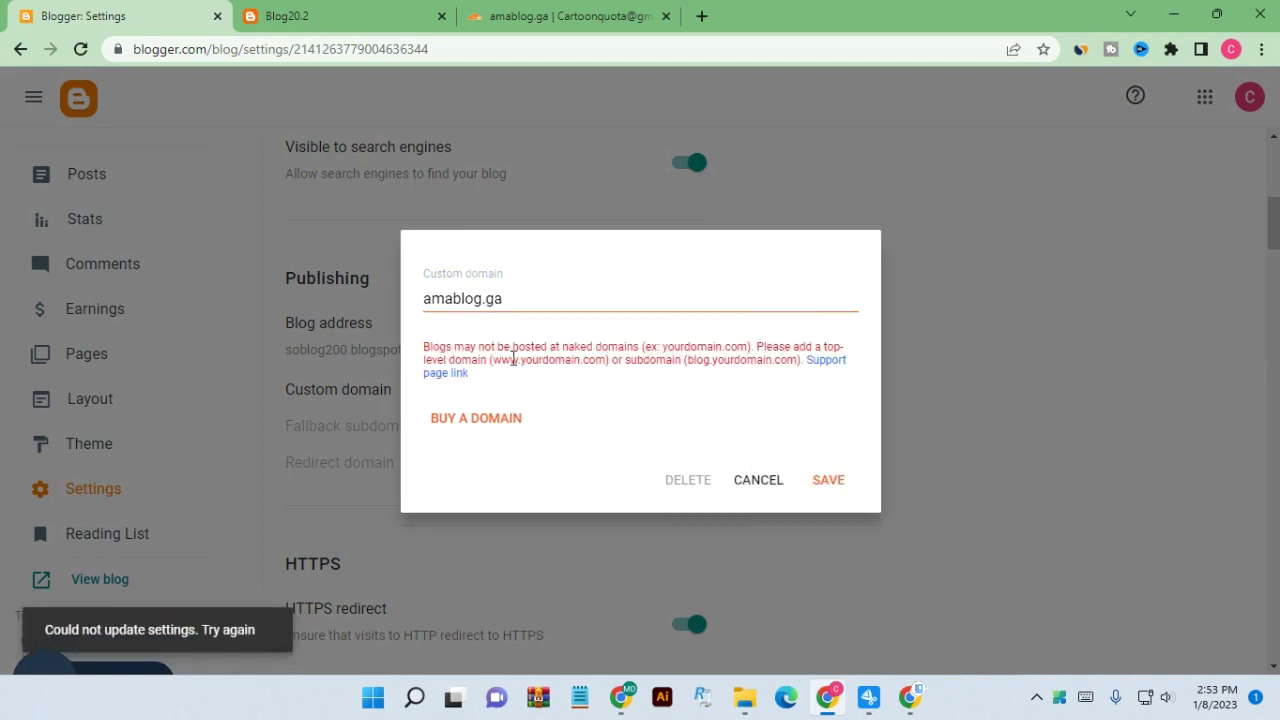
click(425, 299)
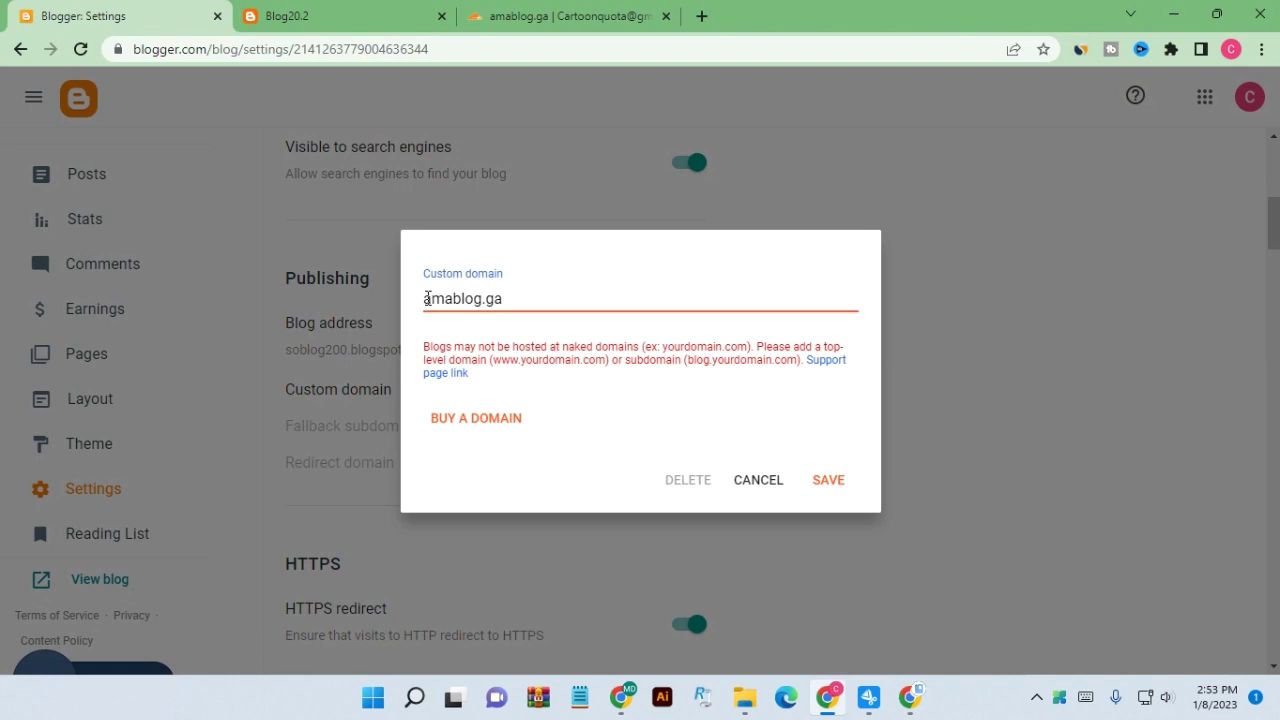
text(www)
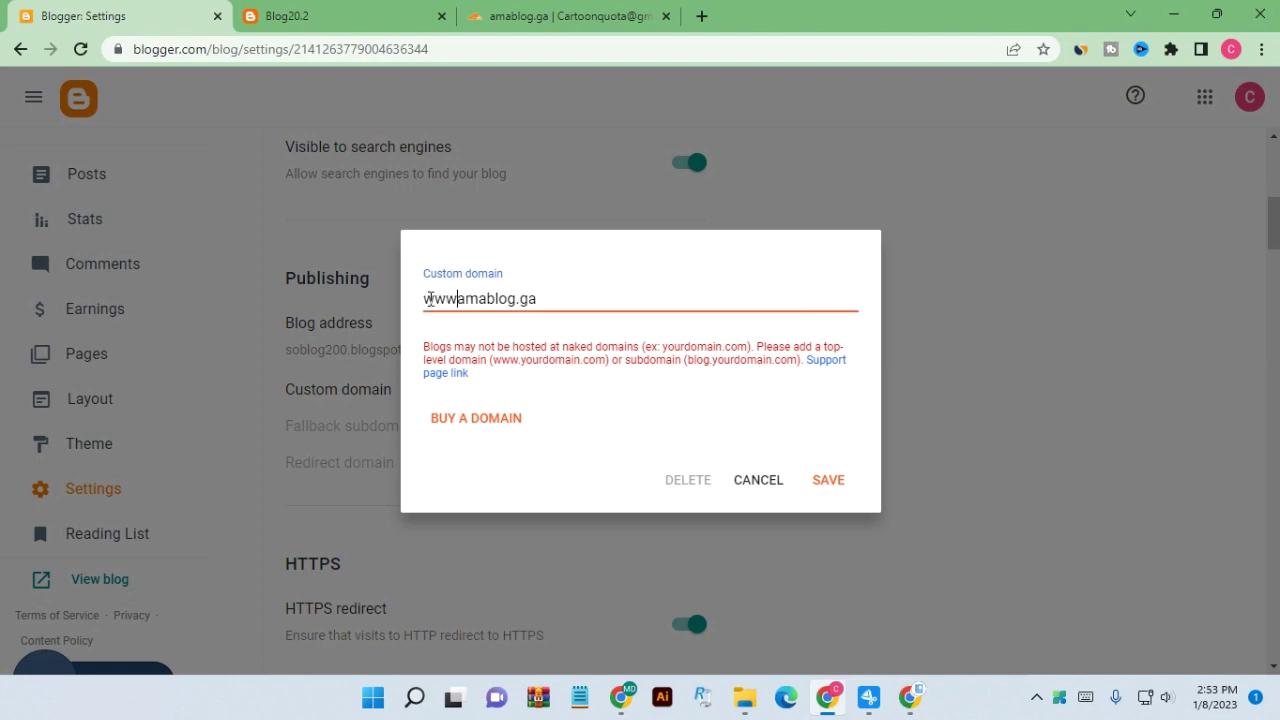
text(.)
click(826, 481)
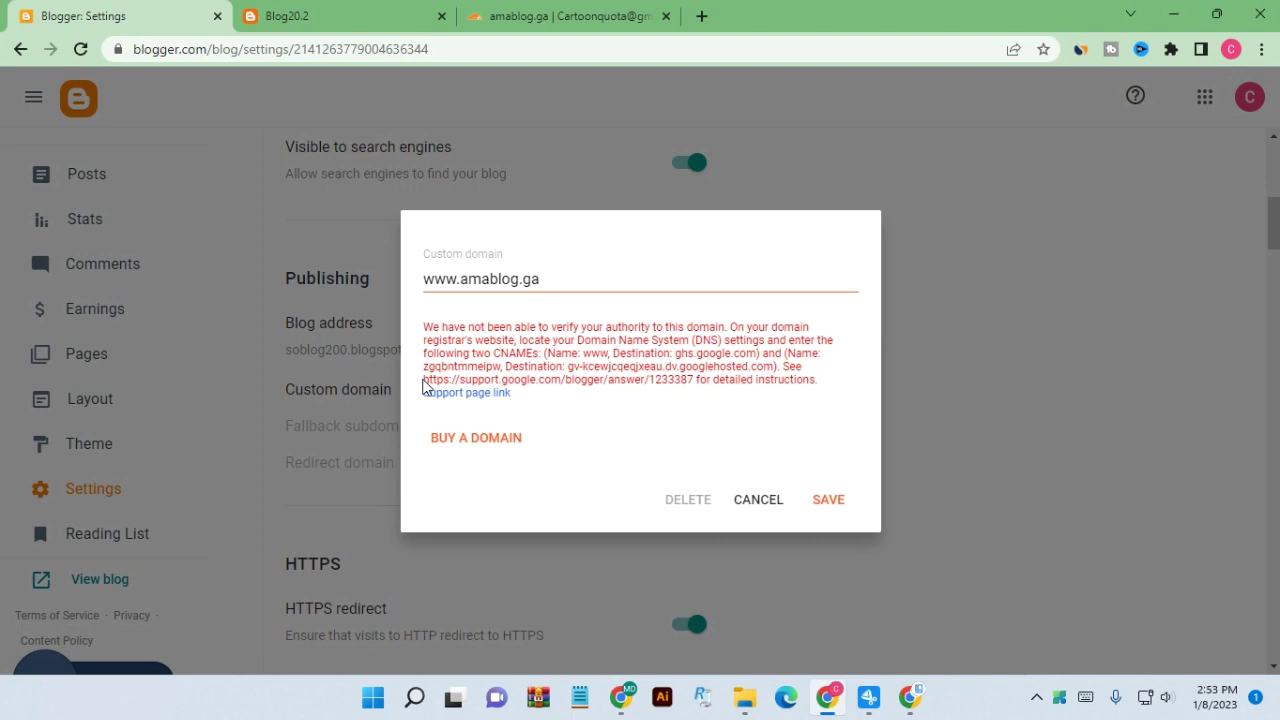
Open the support.google.com/blogger/answer/1233387 address from the error text and find the Google IP addresses for the A-records
drag(420, 388, 678, 382)
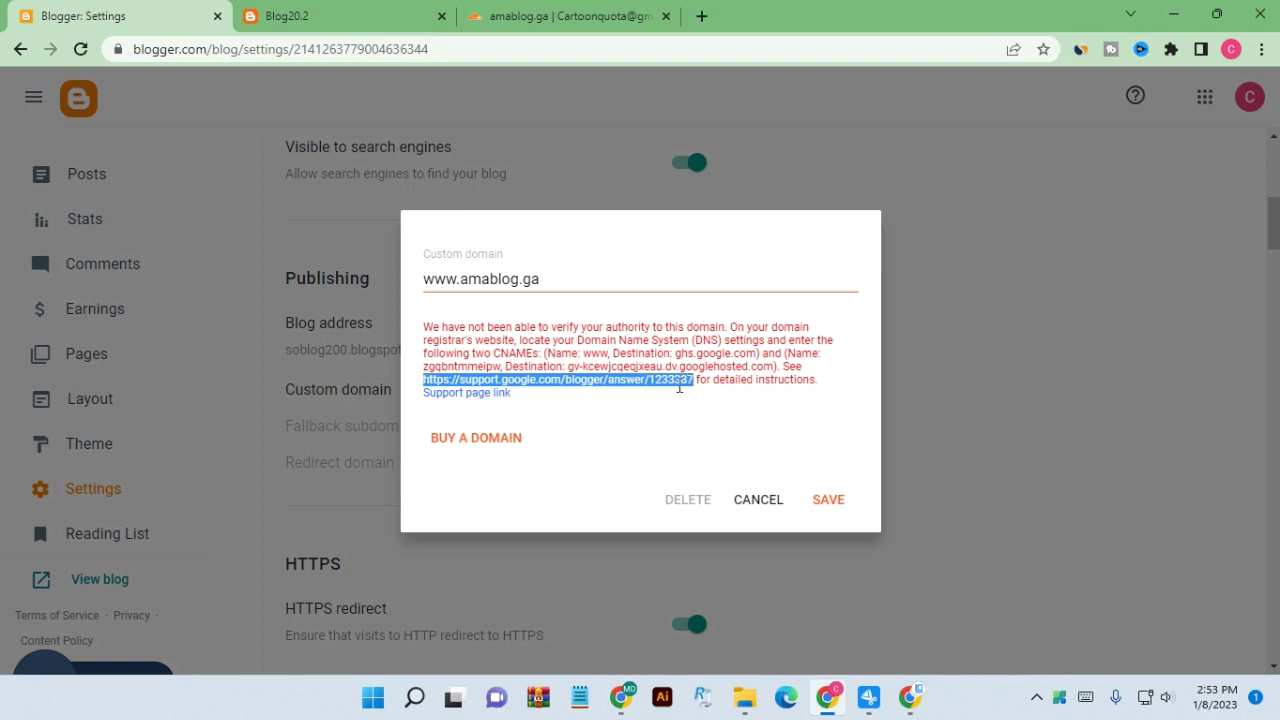
right_click(642, 376)
click(734, 443)
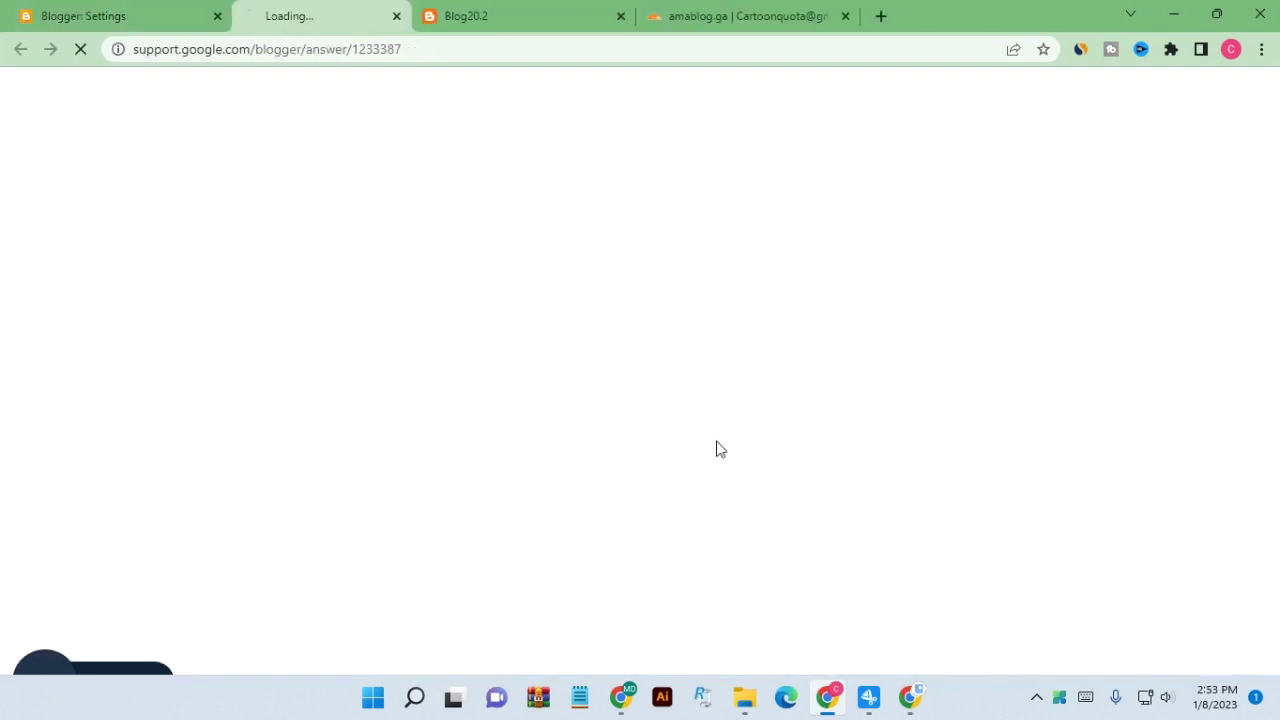
scroll(266, 474, down, 15)
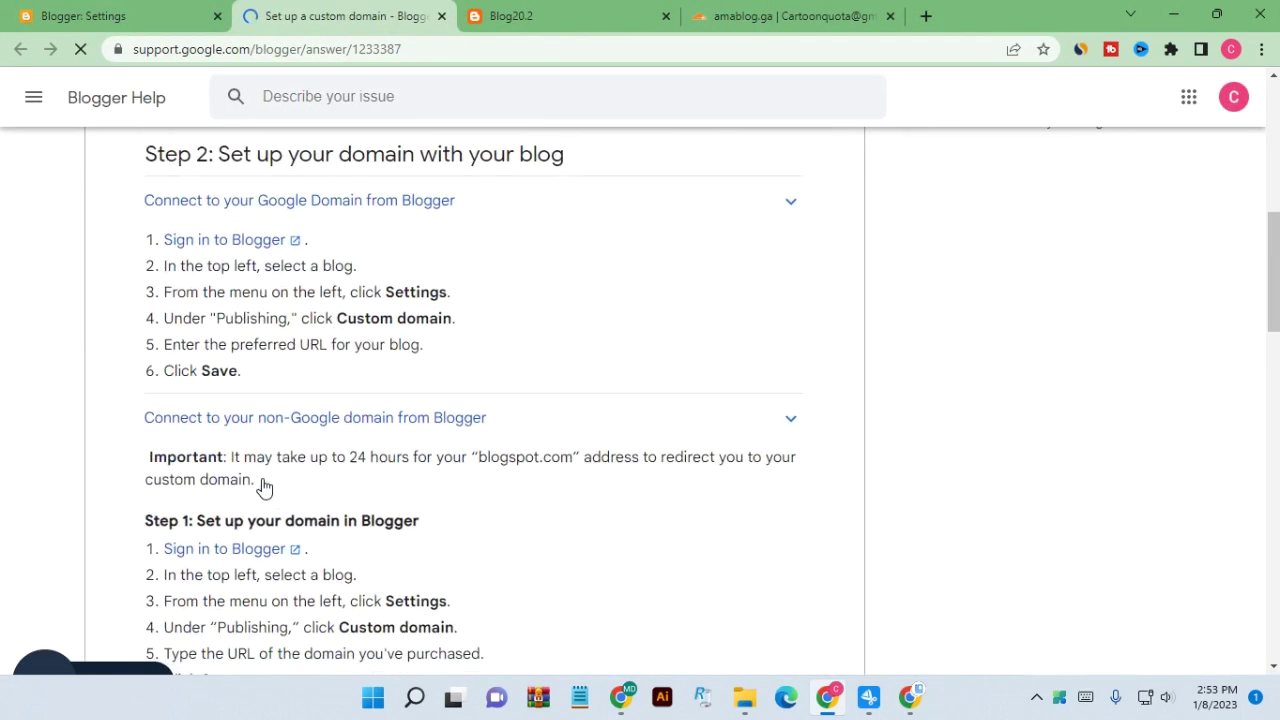
scroll(250, 481, down, 2)
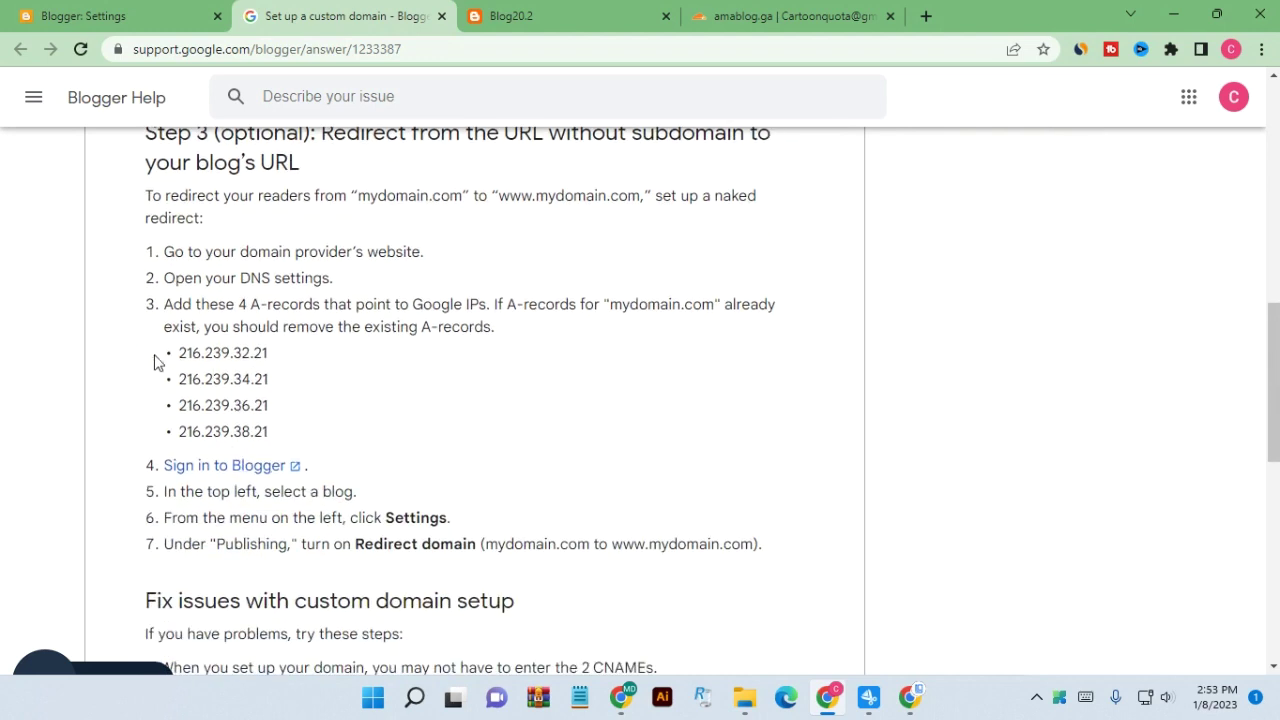
drag(166, 362, 286, 431)
click(269, 377)
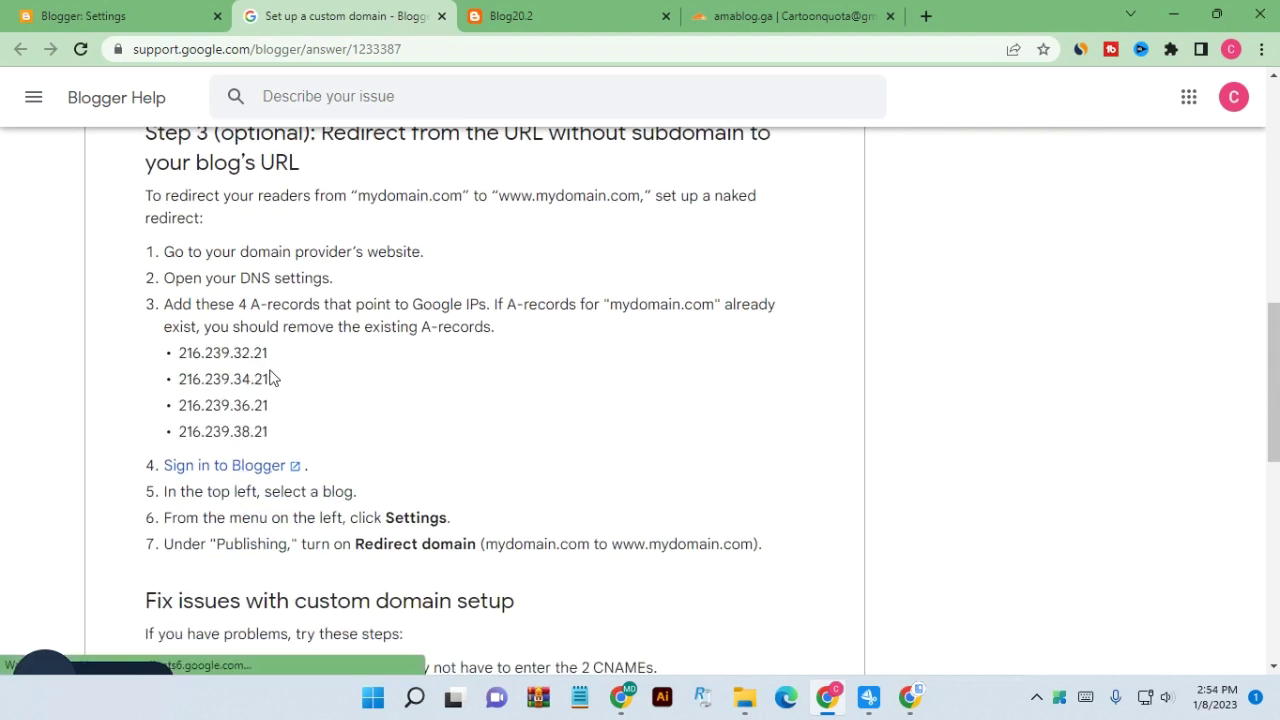
Copy the first A-record IP address, 216.239.32.21, from the Blogger help page
click(750, 15)
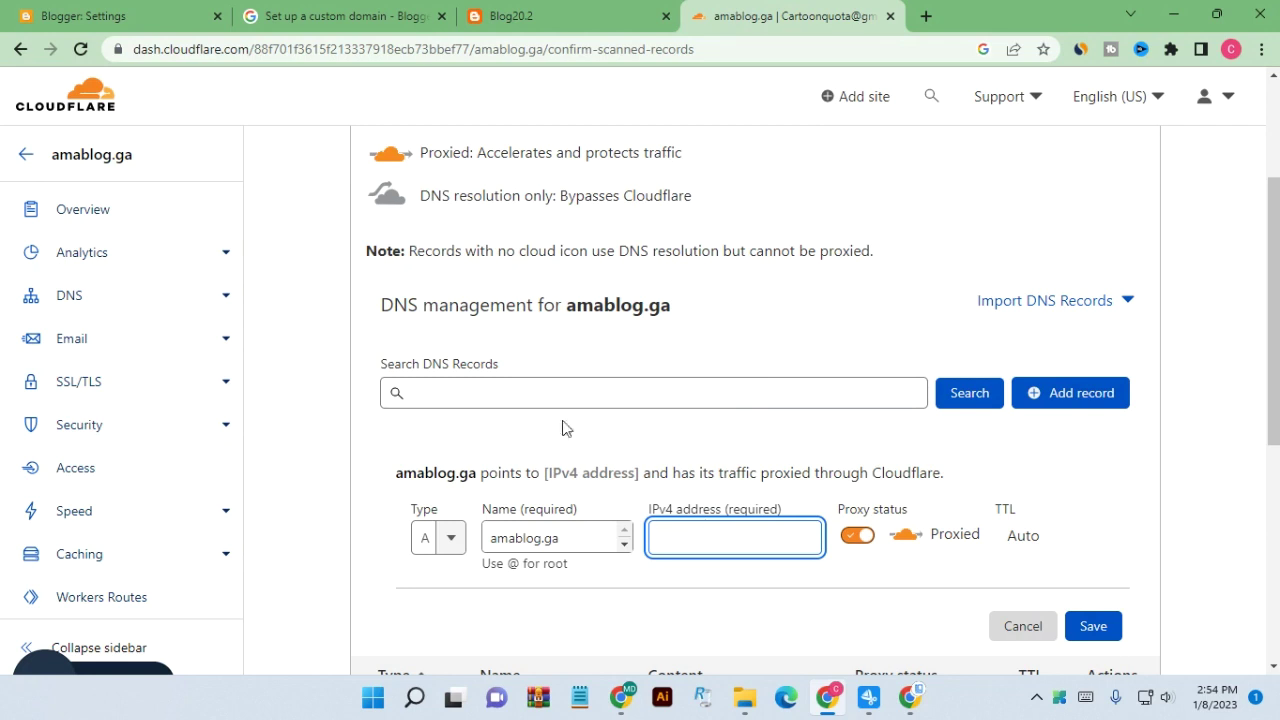
click(523, 12)
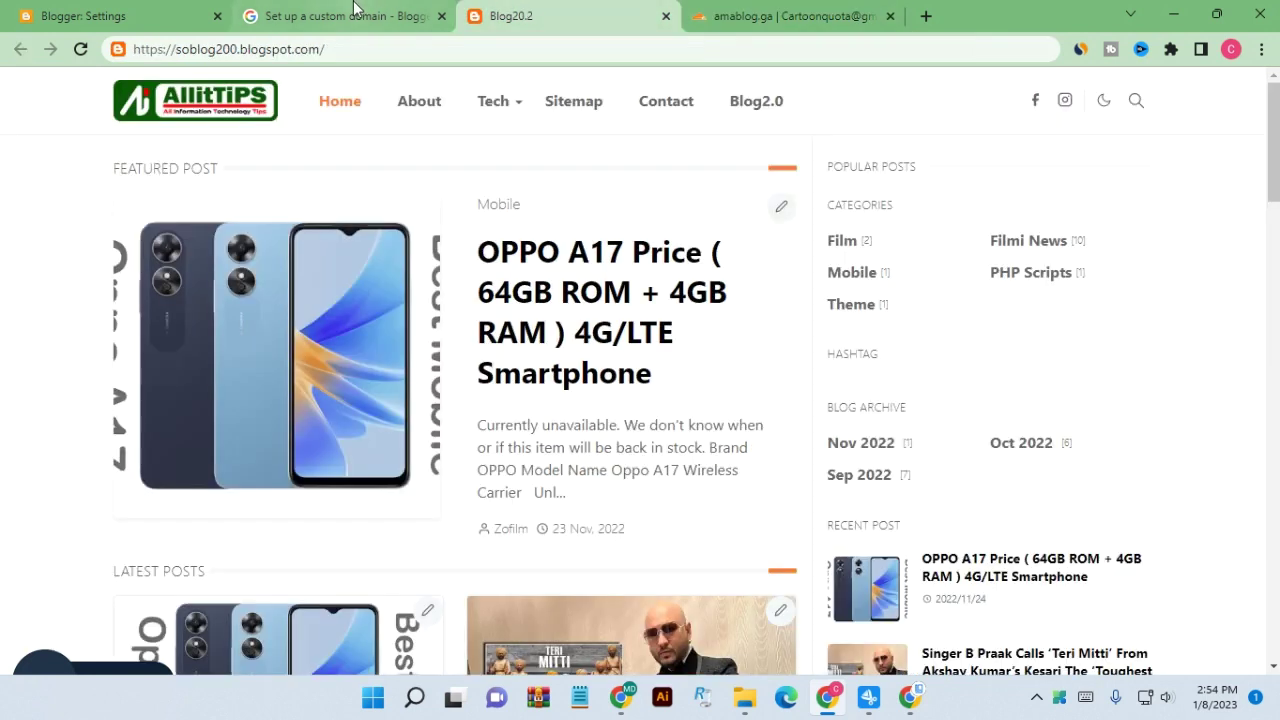
click(355, 12)
double_click(218, 355)
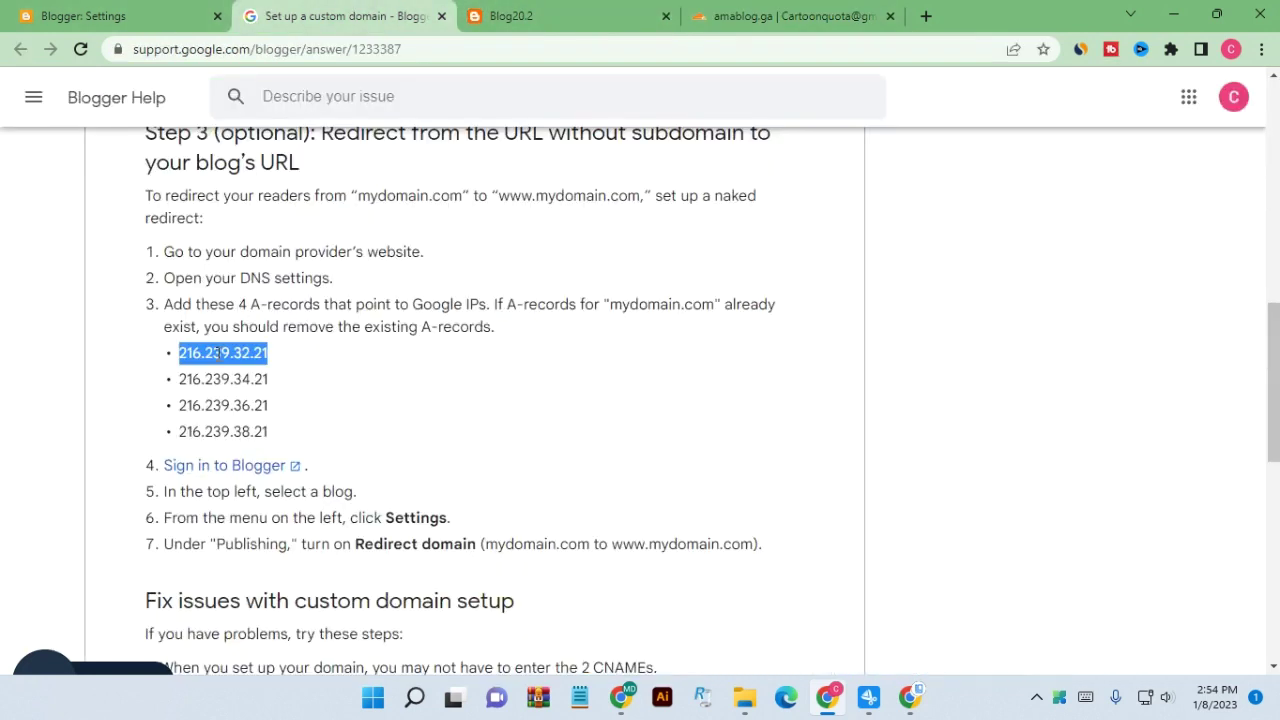
right_click(218, 355)
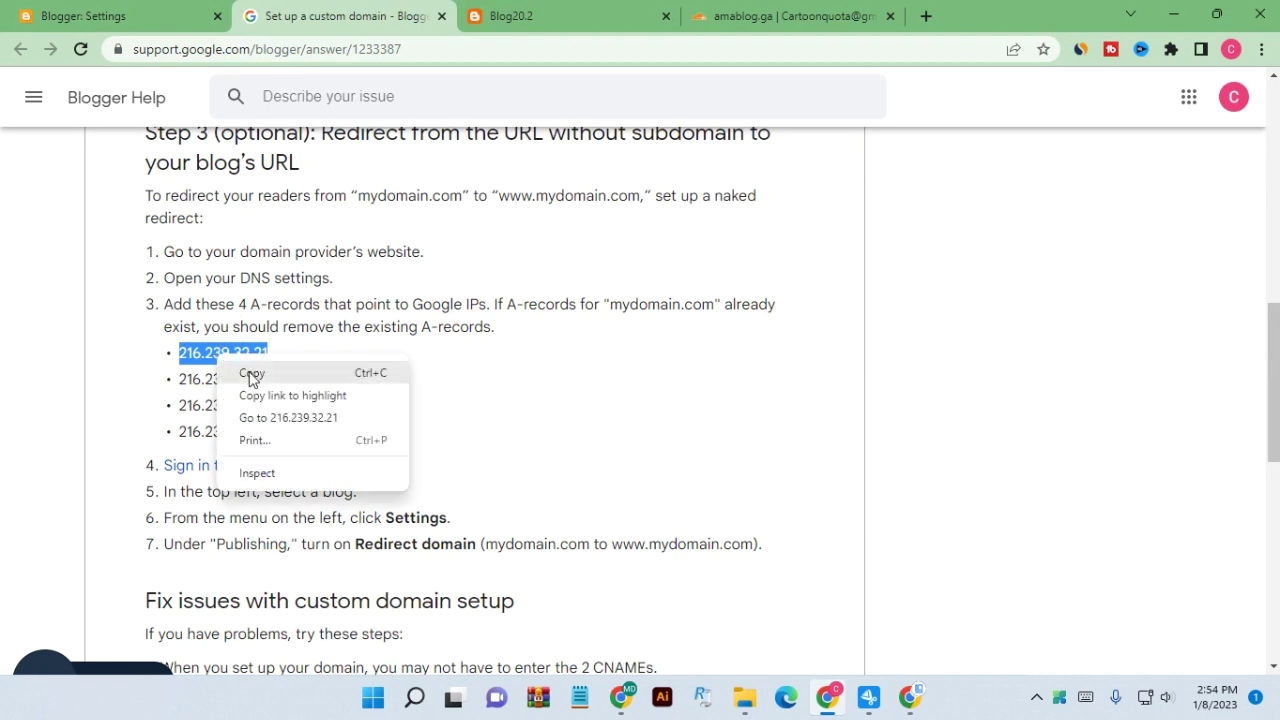
click(251, 371)
In Cloudflare, set the amablog.ga A record's IPv4 address to 216.239.32.21, make it DNS only and save it
click(790, 16)
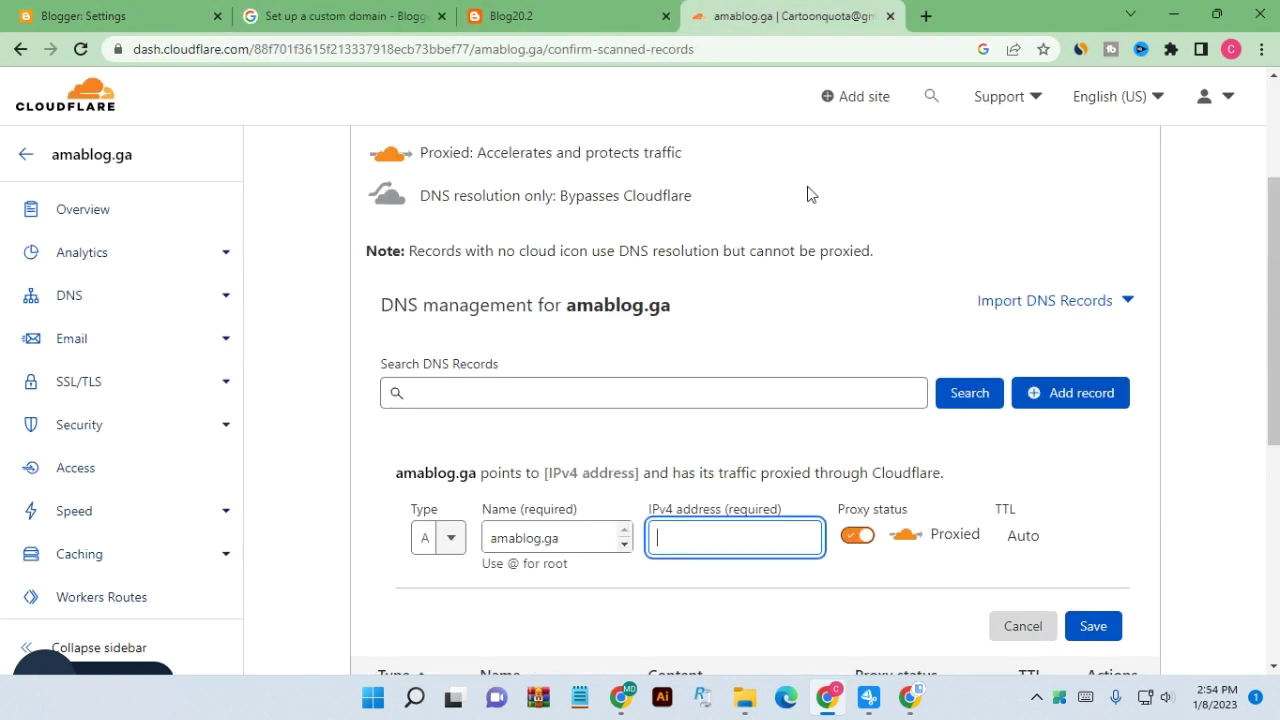
right_click(682, 546)
click(731, 395)
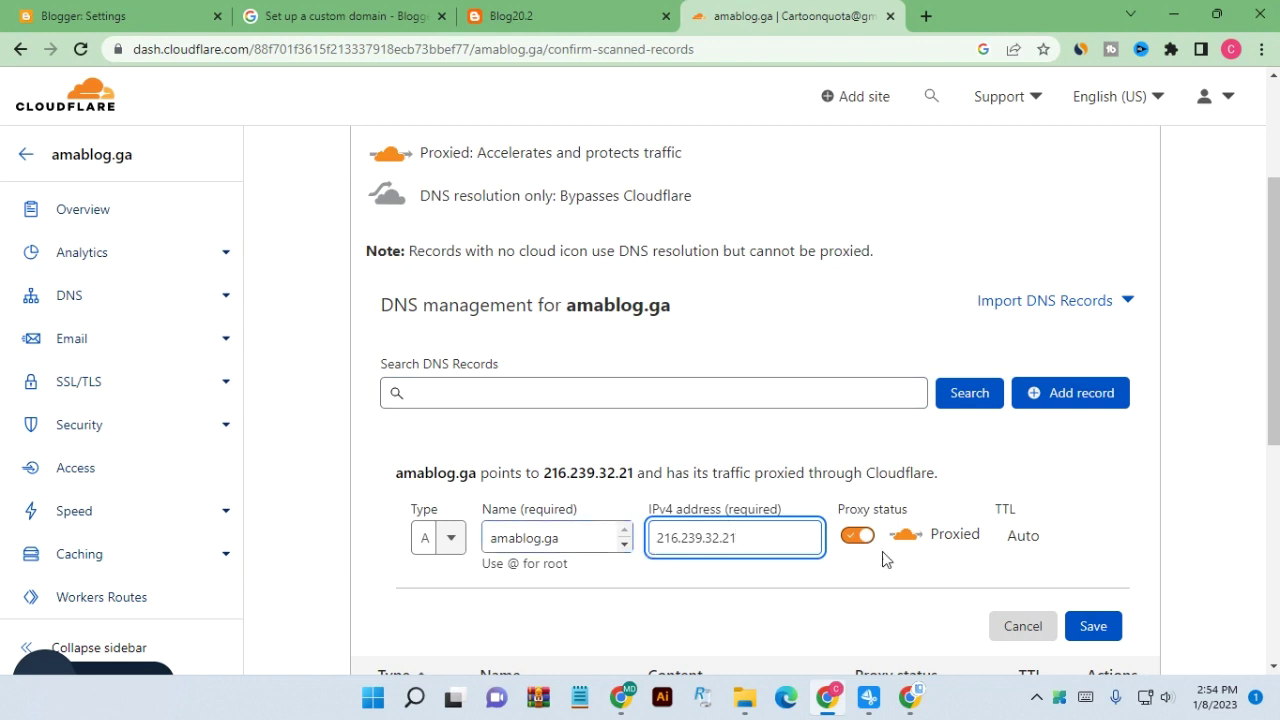
click(856, 538)
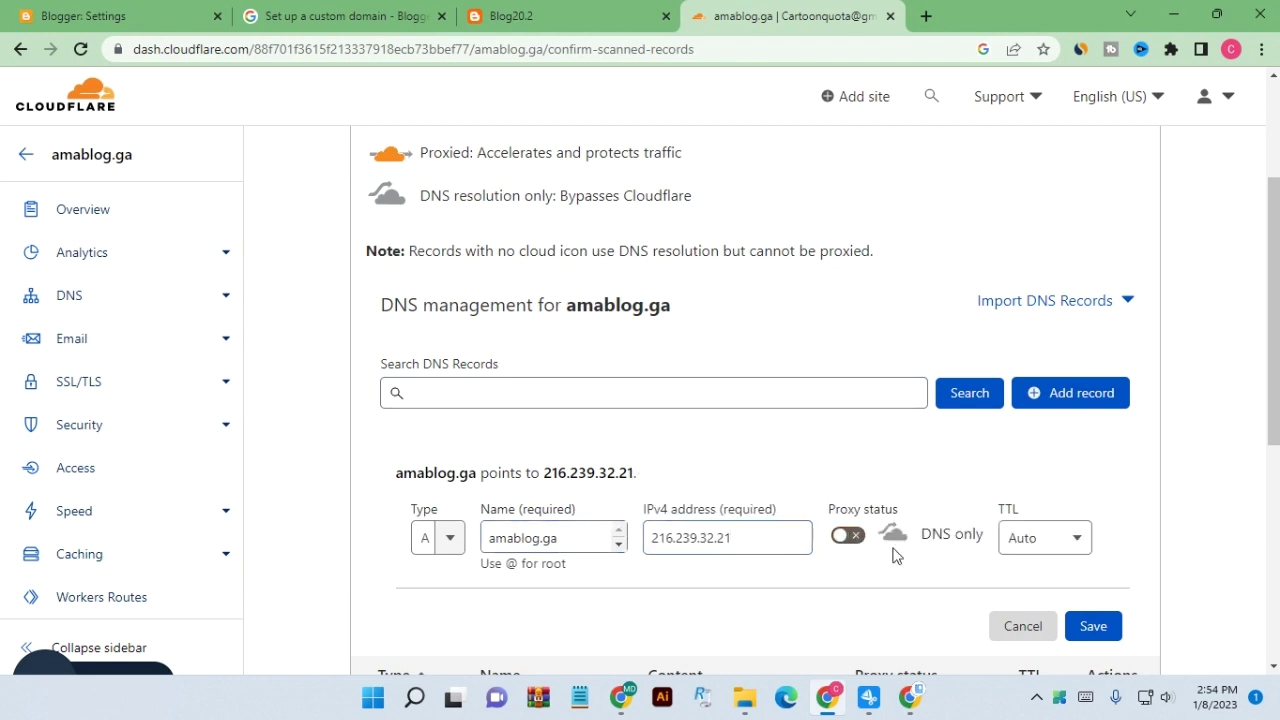
click(1088, 624)
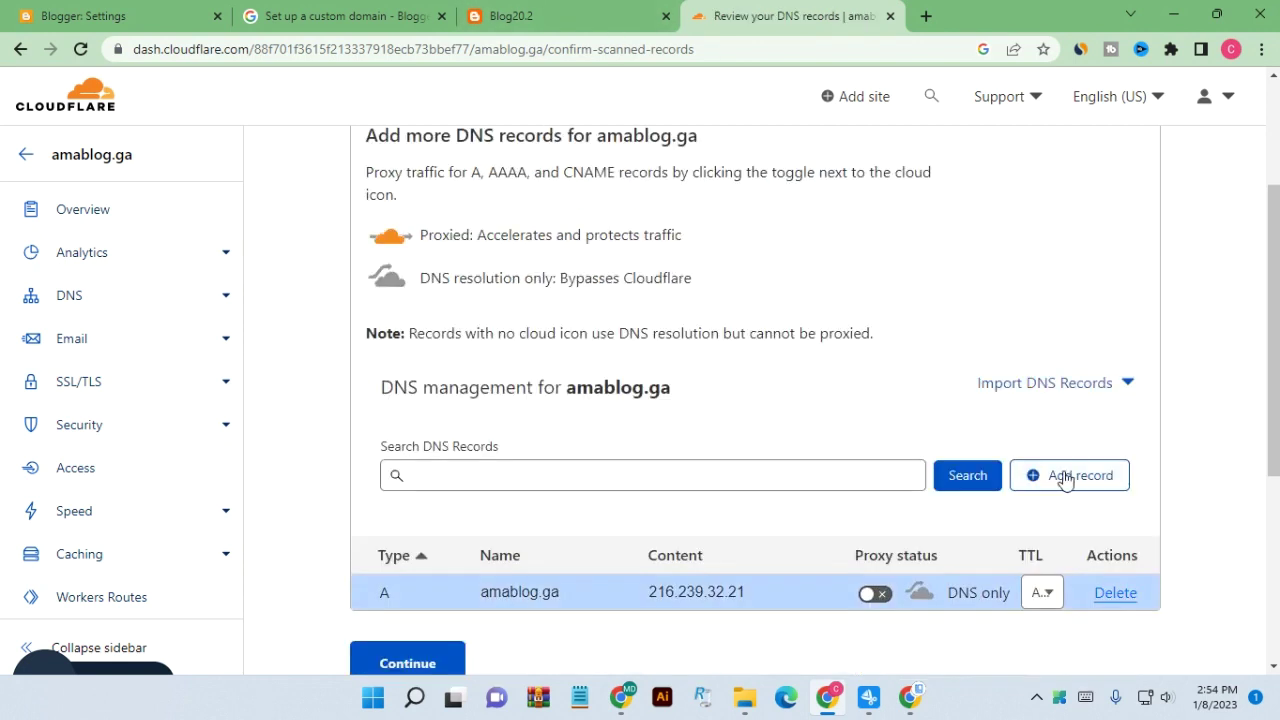
Start another DNS record of type A and name it @
click(1065, 477)
click(527, 619)
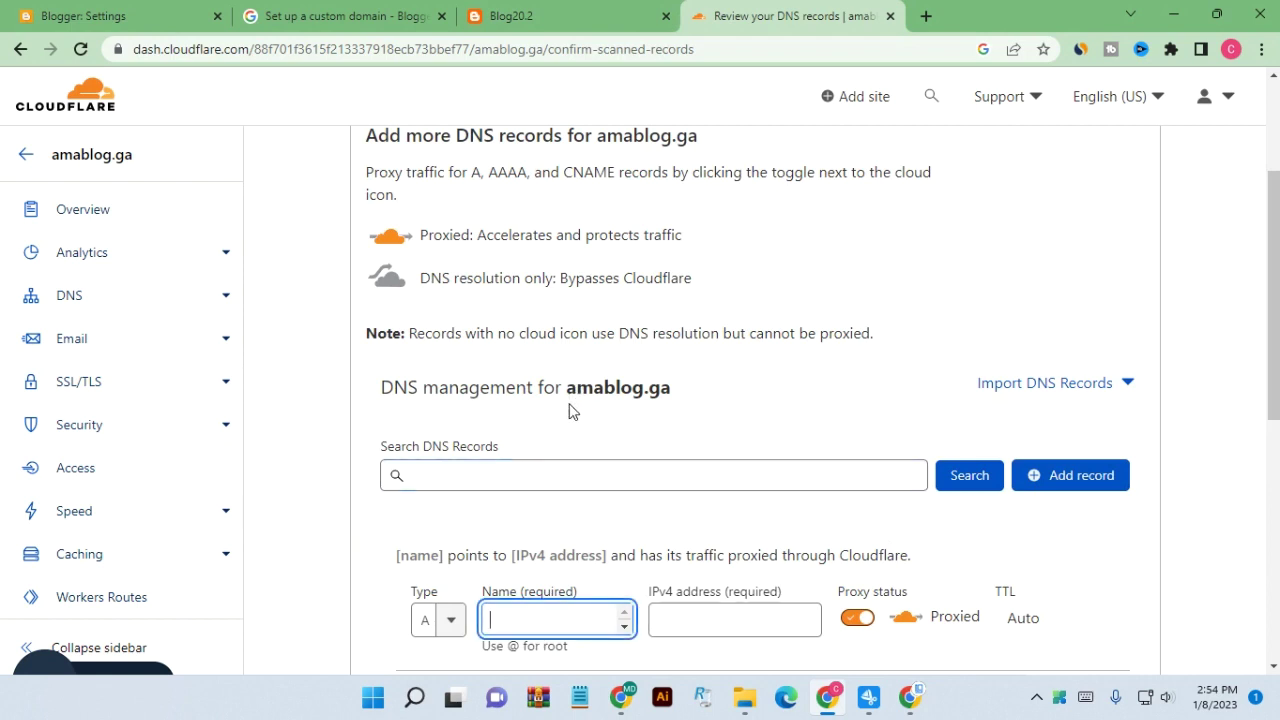
text(@)
click(701, 607)
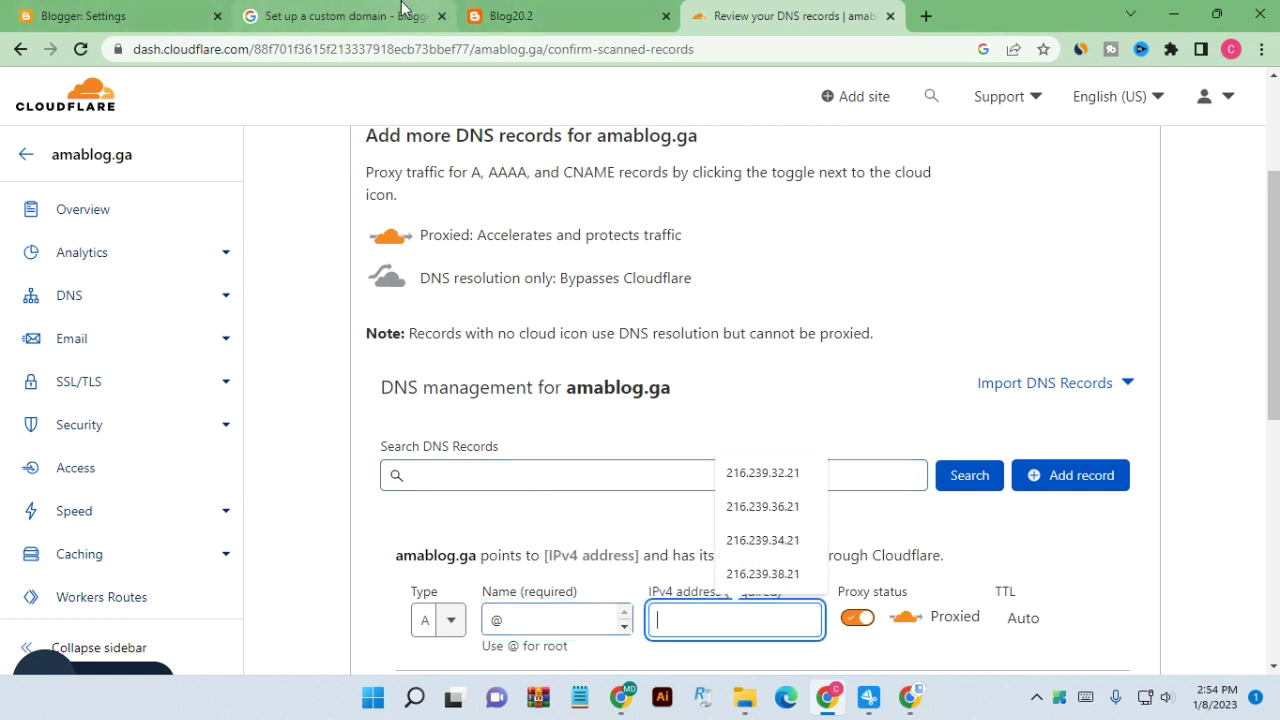
Copy the second IP address, 216.239.34.21, from the Blogger help page into the new Cloudflare record's IPv4 address
click(340, 16)
double_click(219, 378)
right_click(219, 380)
click(252, 398)
click(785, 16)
right_click(674, 629)
click(723, 486)
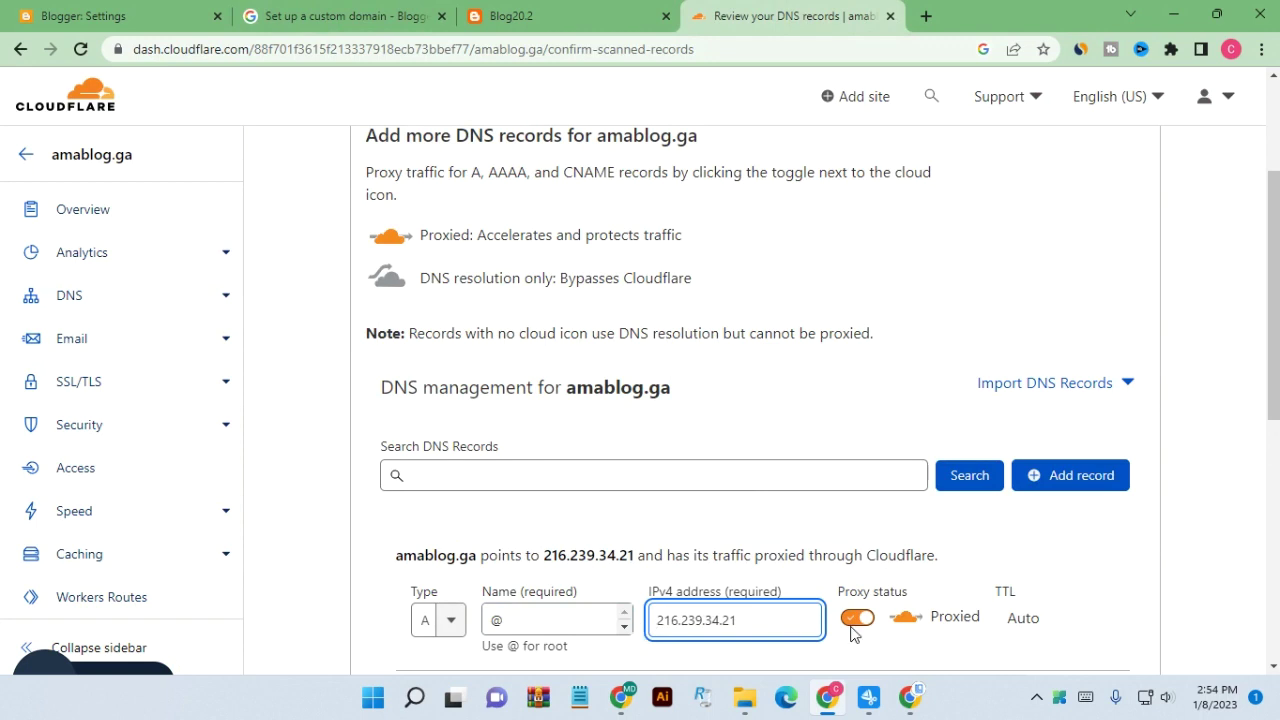
Set the 216.239.34.21 record's proxy status to DNS only and save the record
scroll(851, 634, down, 2)
click(852, 434)
click(1068, 528)
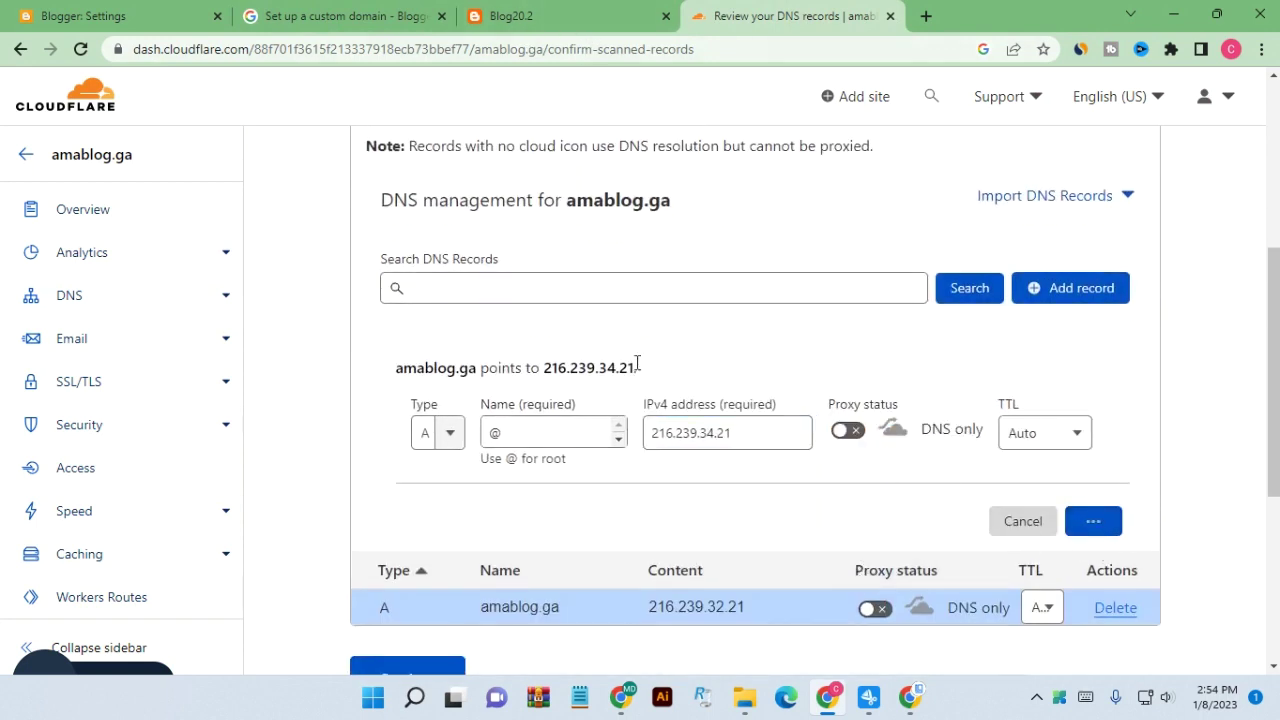
Copy the third A-record IP address, 216.239.36.21, from the Blogger help page
click(325, 14)
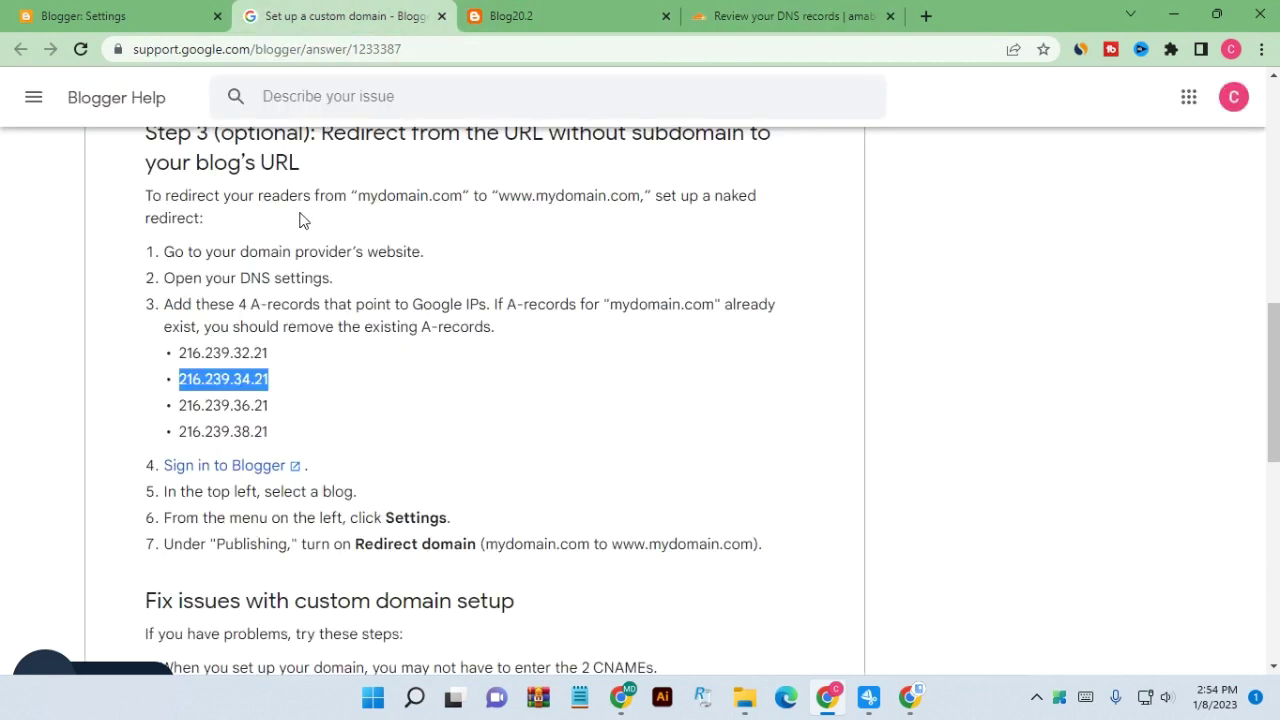
double_click(214, 405)
right_click(214, 405)
click(225, 423)
click(110, 12)
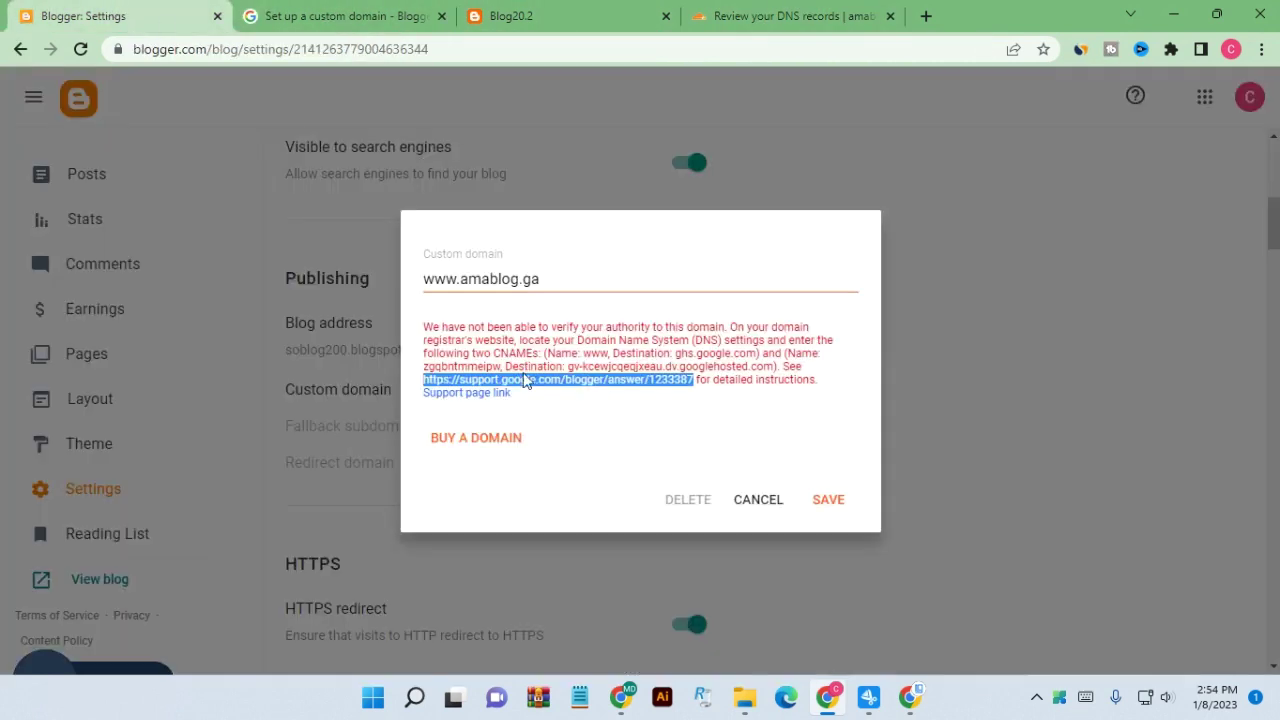
In Cloudflare, add and save an A record named @ with IPv4 address 216.239.36.21 and proxy status DNS only
click(745, 15)
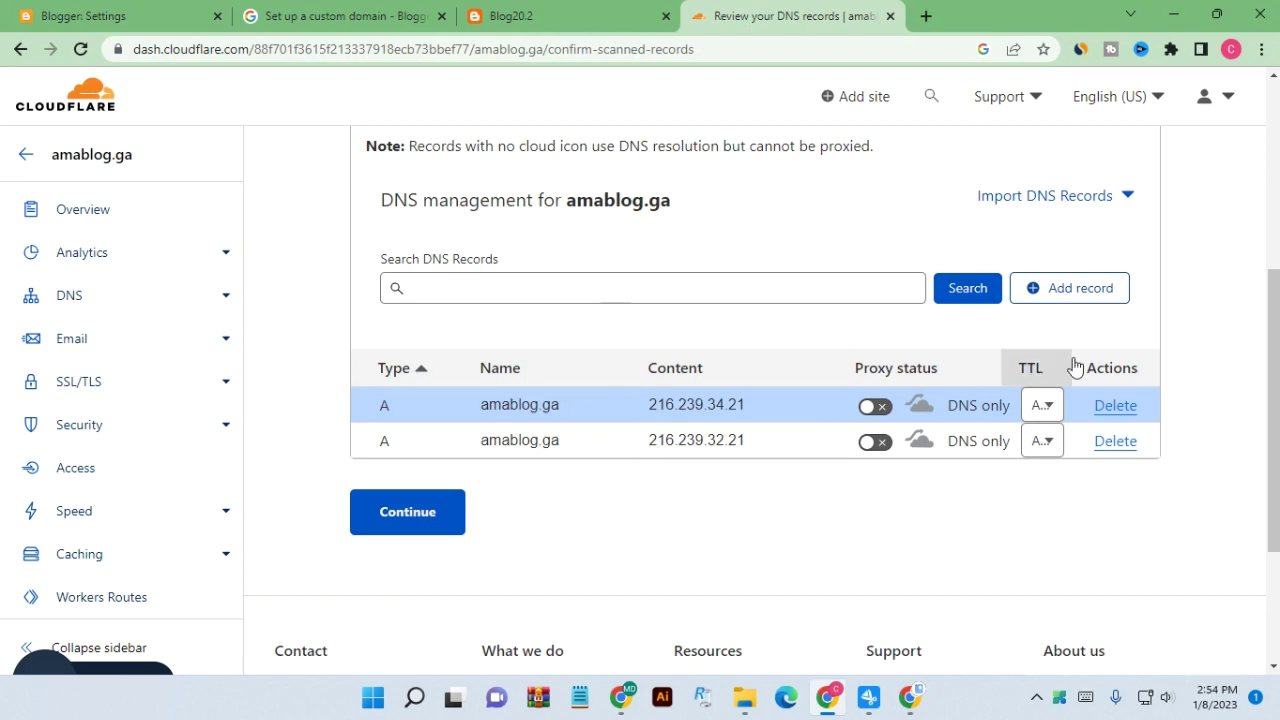
click(1070, 288)
click(559, 425)
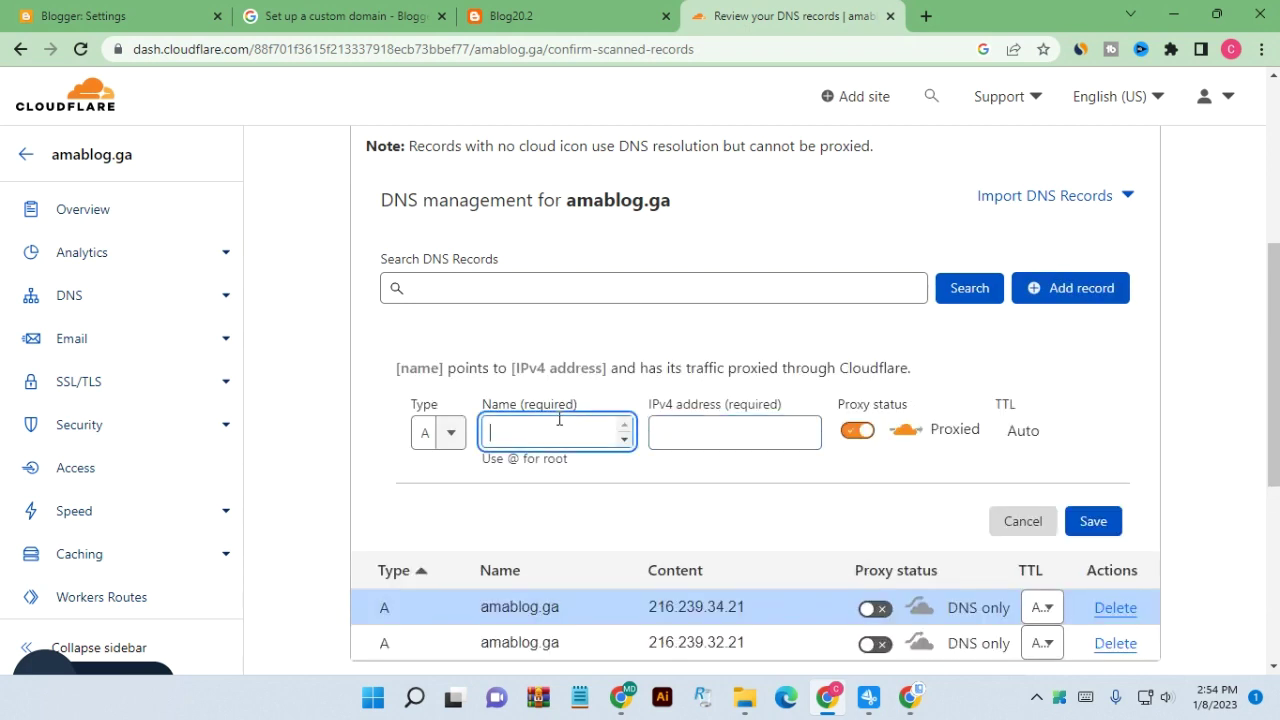
text(@)
click(683, 438)
right_click(683, 438)
click(731, 280)
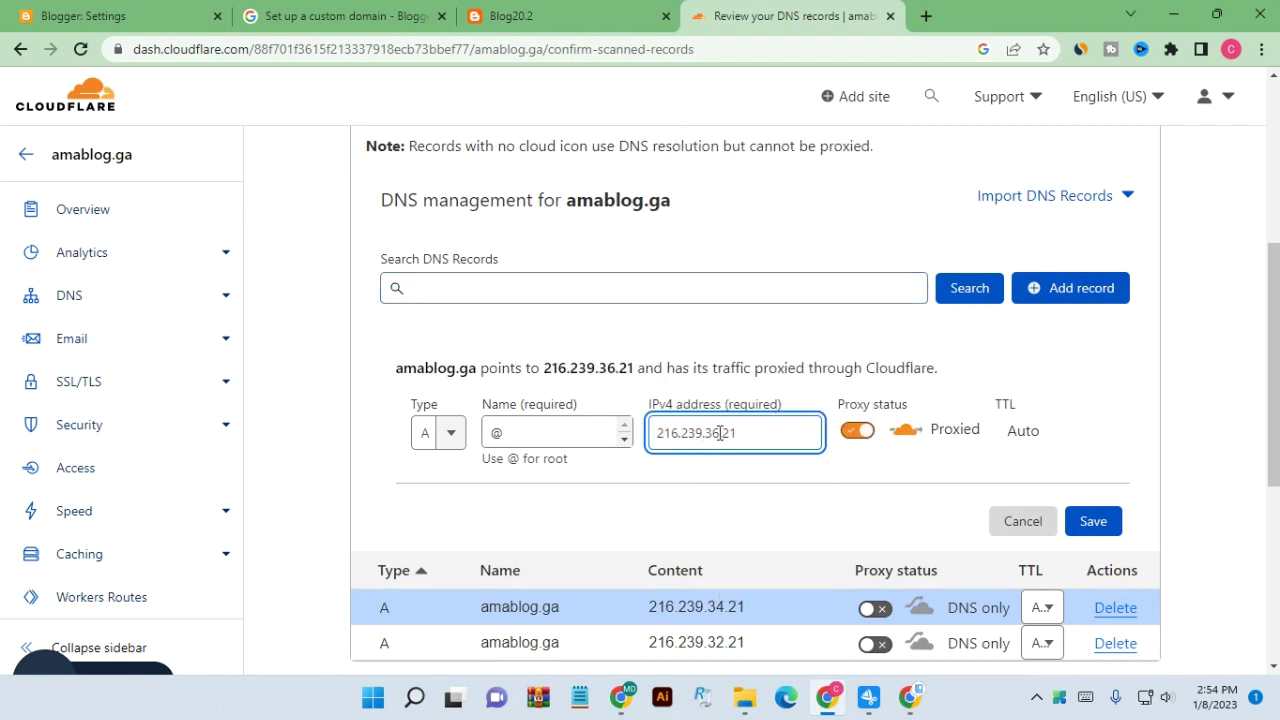
click(858, 431)
click(1090, 521)
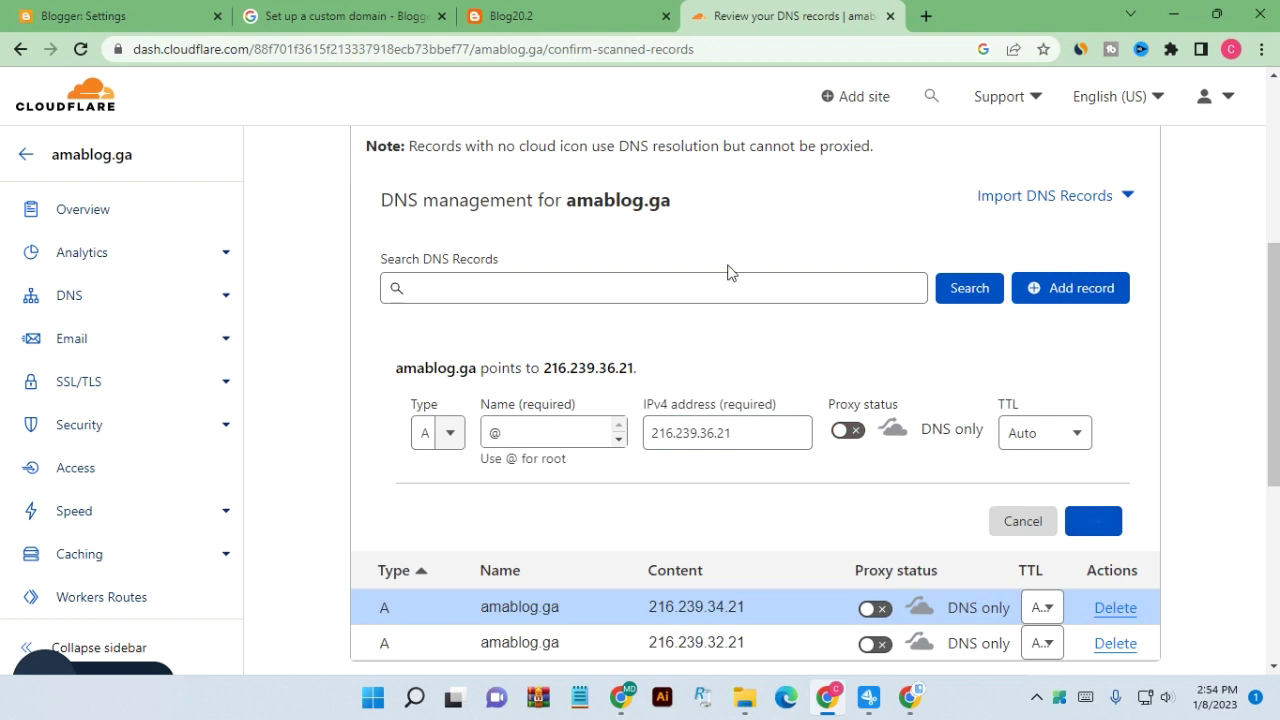
Copy the fourth A-record IP address, 216.239.38.21, from the Blogger help page
click(330, 16)
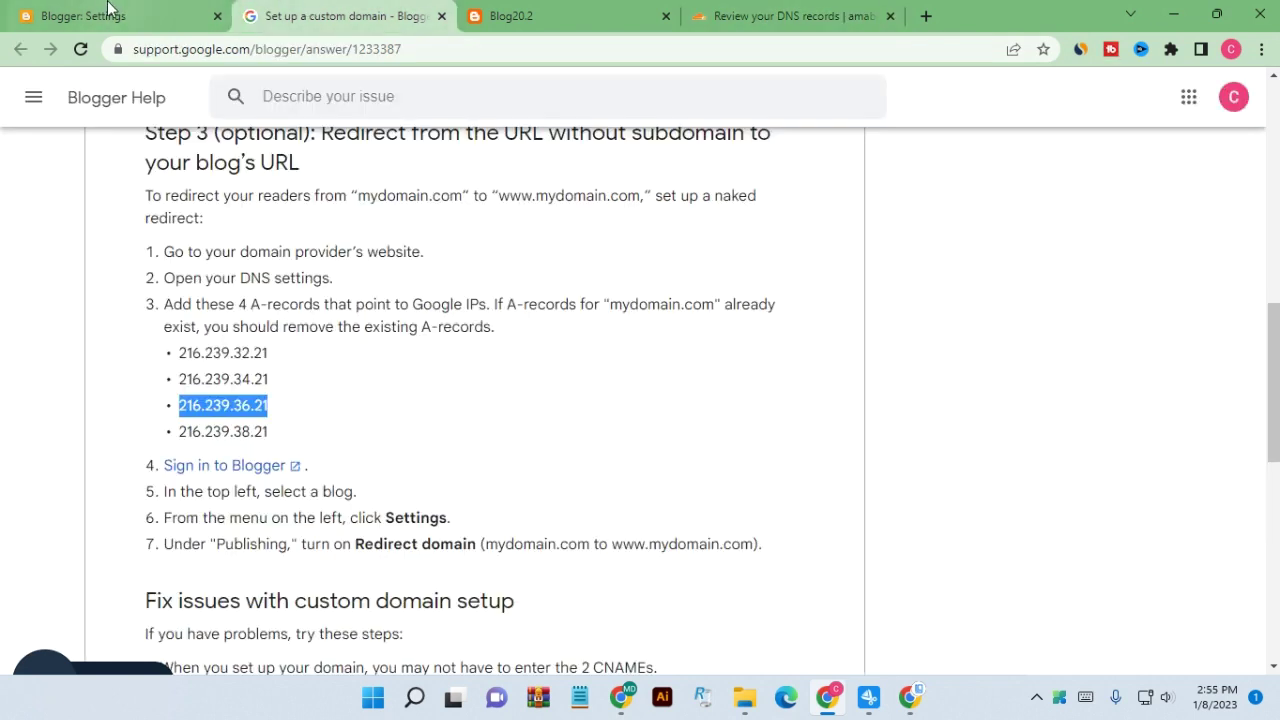
double_click(220, 431)
right_click(215, 430)
click(250, 448)
click(55, 10)
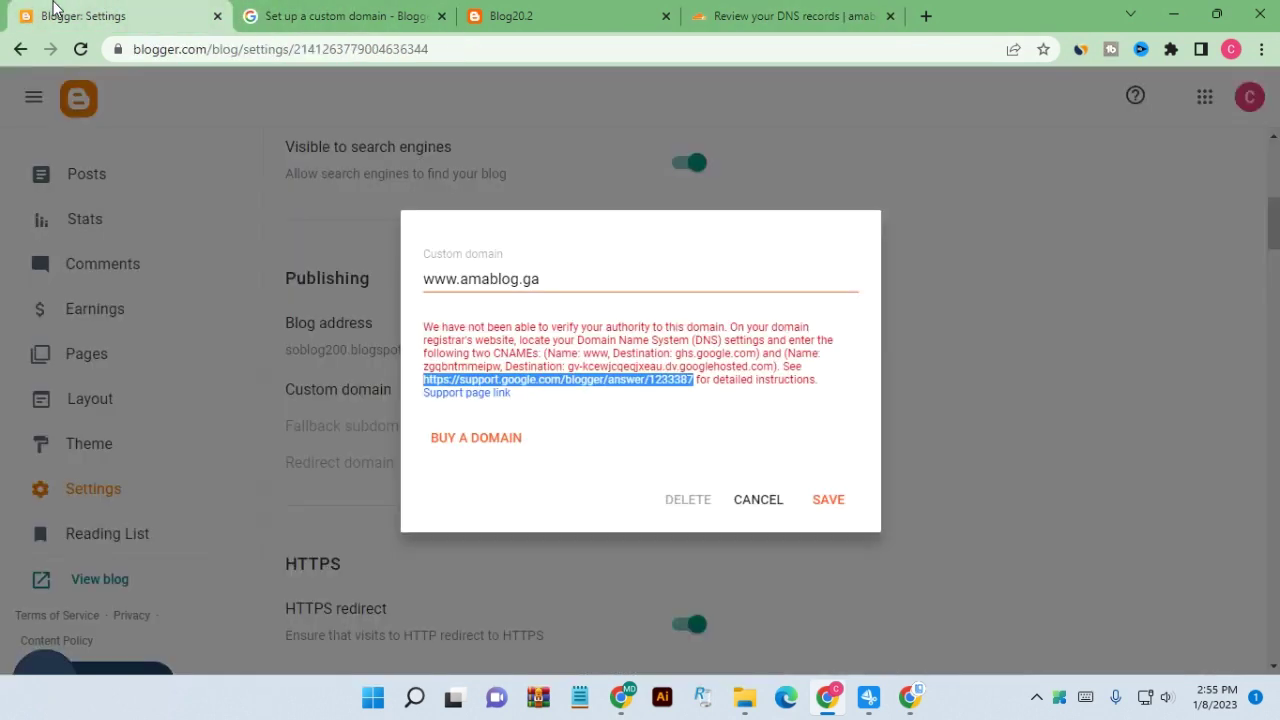
In Cloudflare, add and save an A record named @ with IPv4 address 216.239.38.21 and proxy status DNS only
click(735, 16)
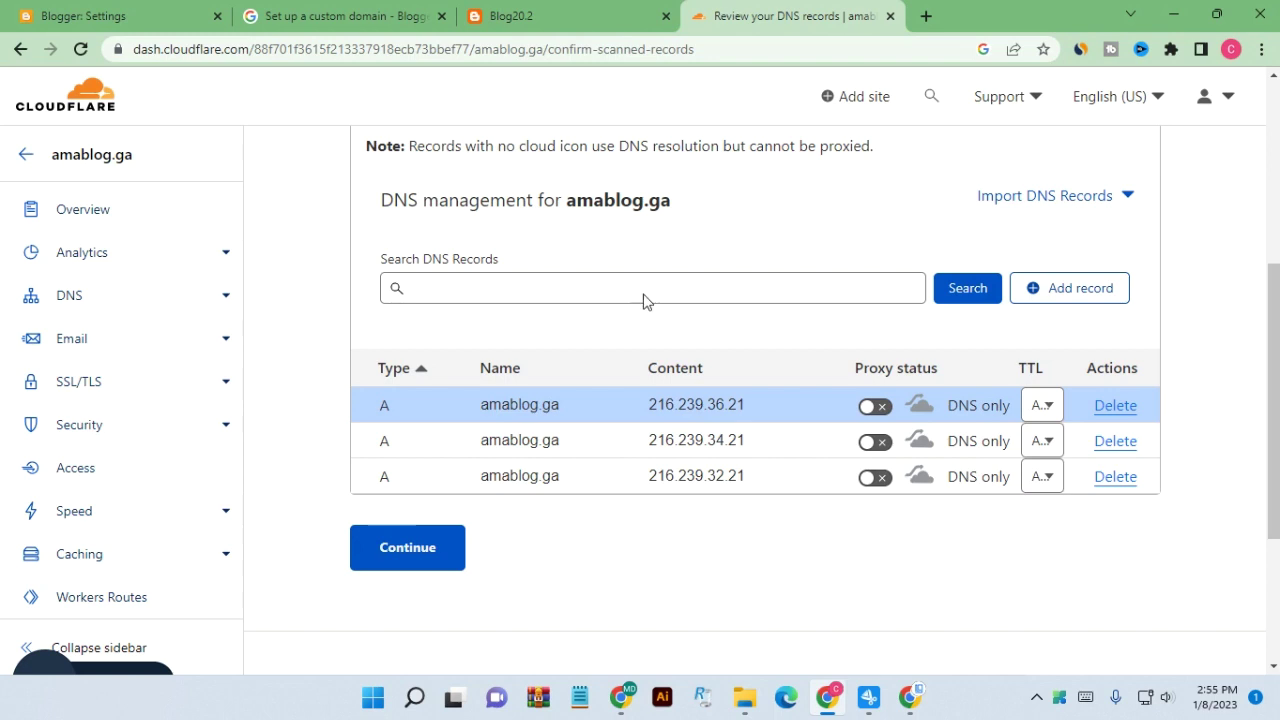
click(1090, 289)
click(522, 434)
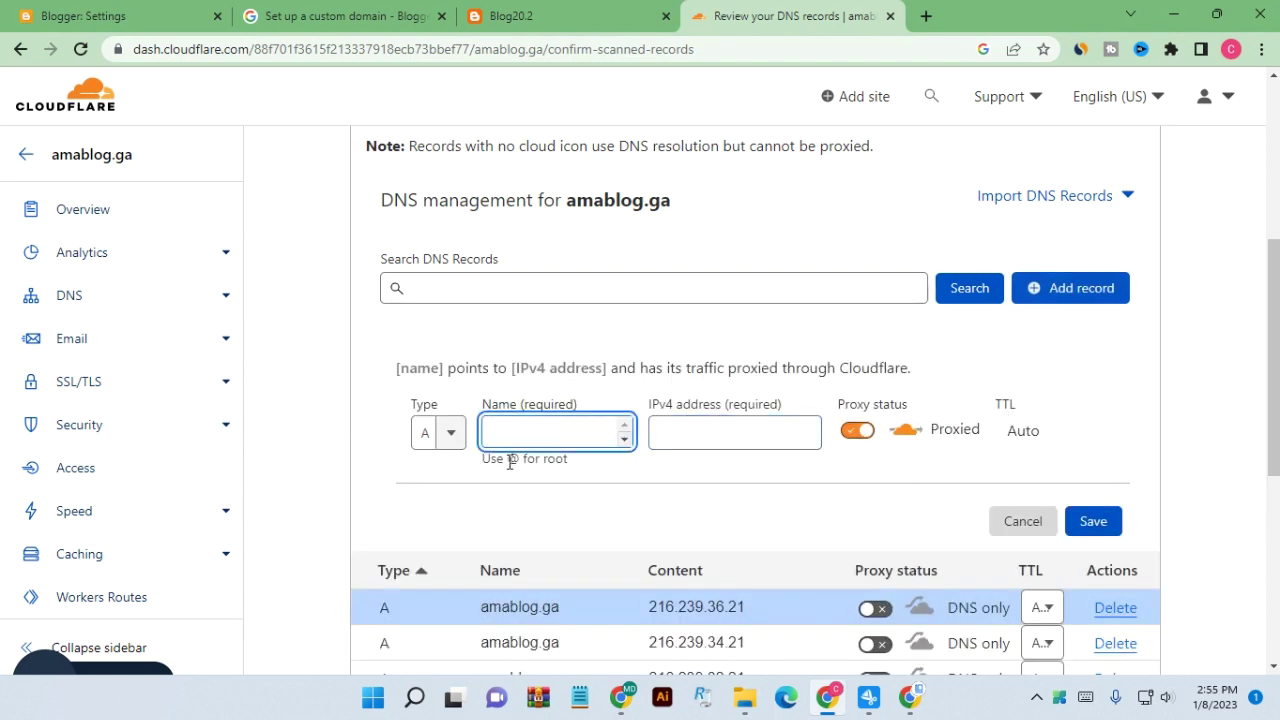
text(@)
click(697, 438)
right_click(697, 434)
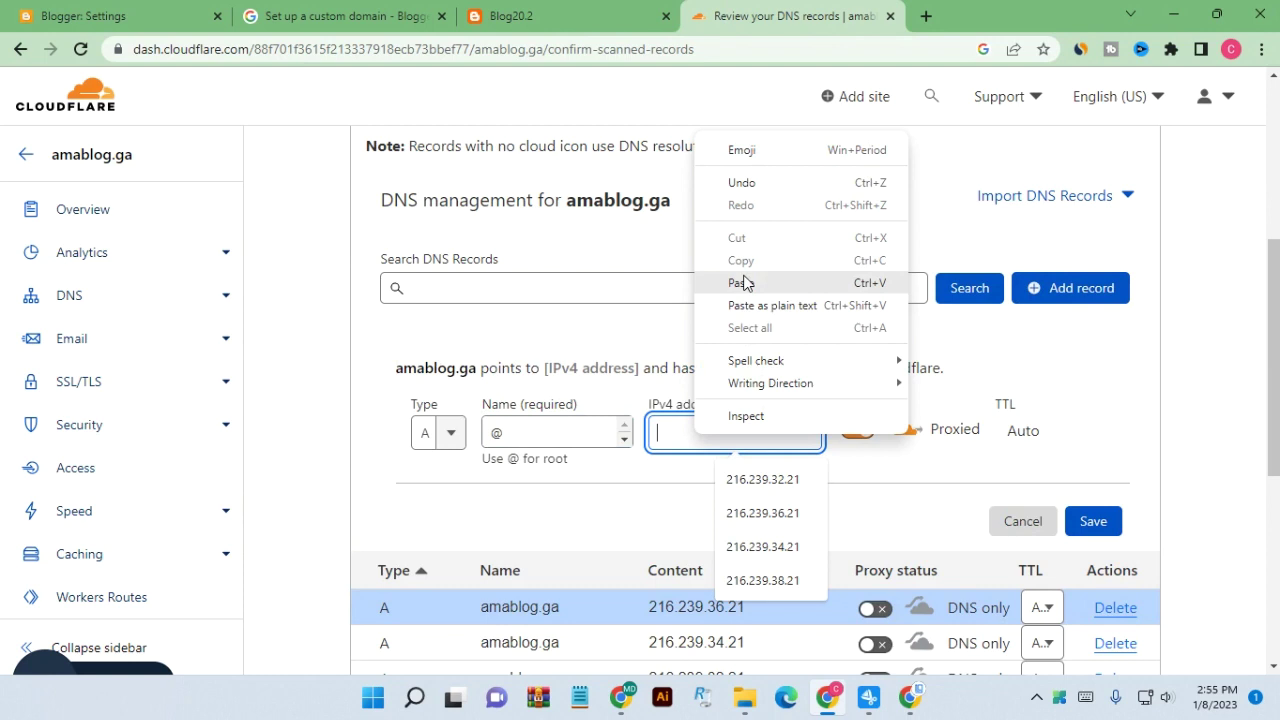
click(741, 283)
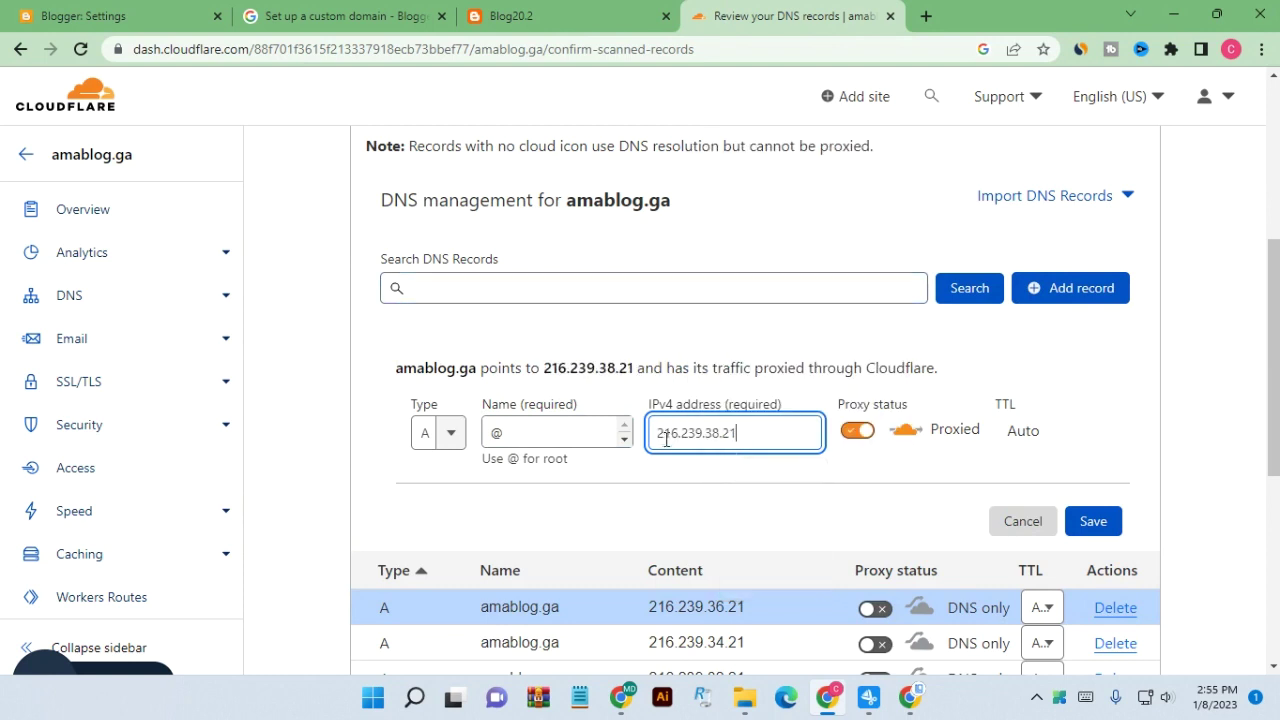
click(858, 431)
click(1090, 522)
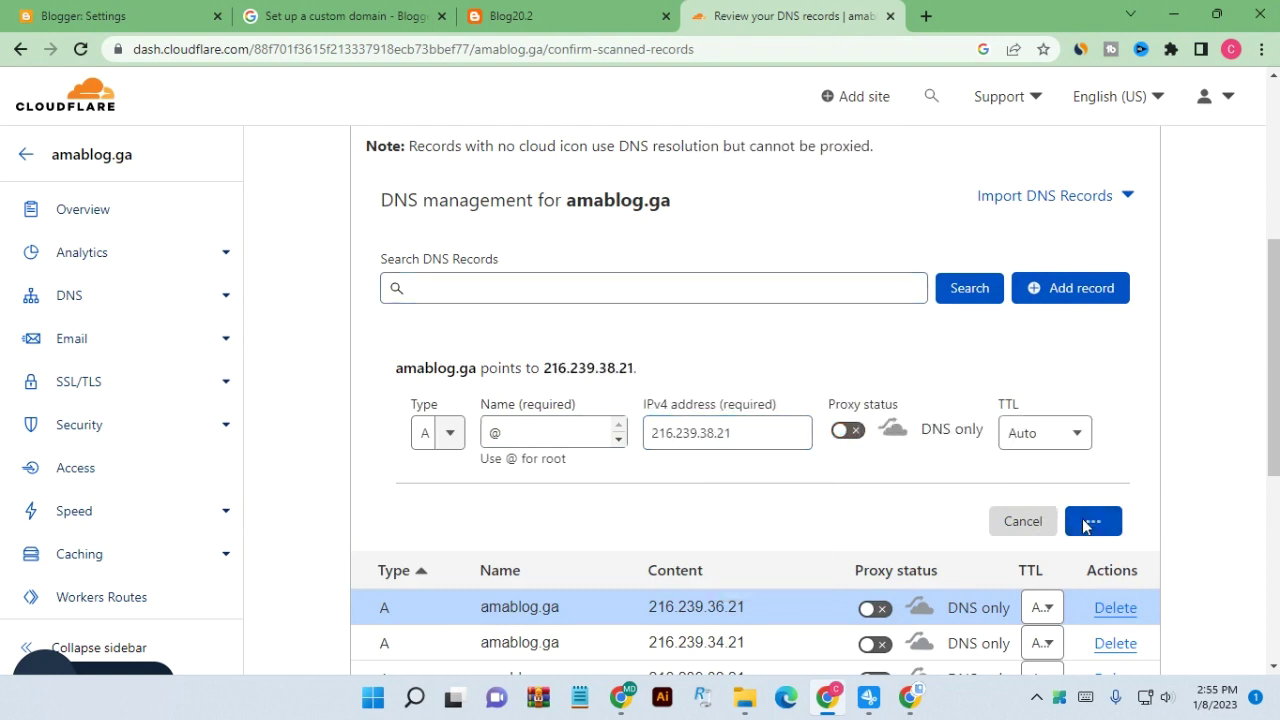
scroll(680, 440, down, 2)
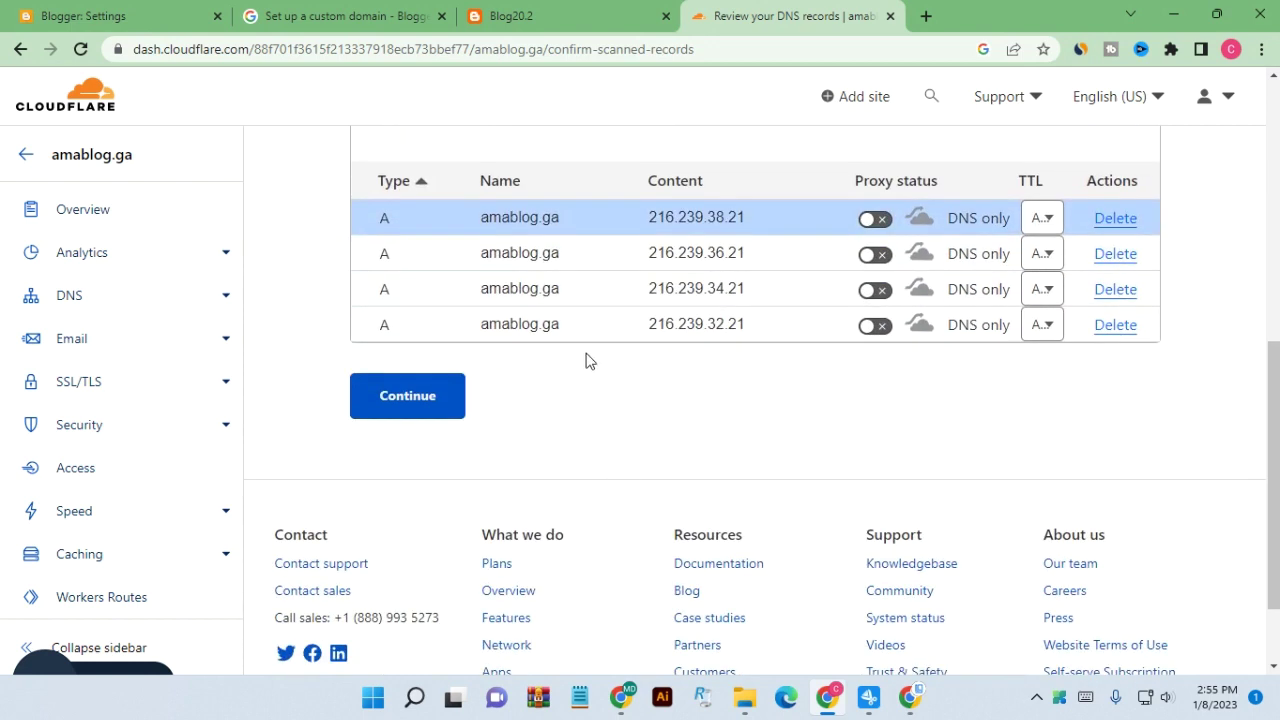
scroll(966, 403, up, 2)
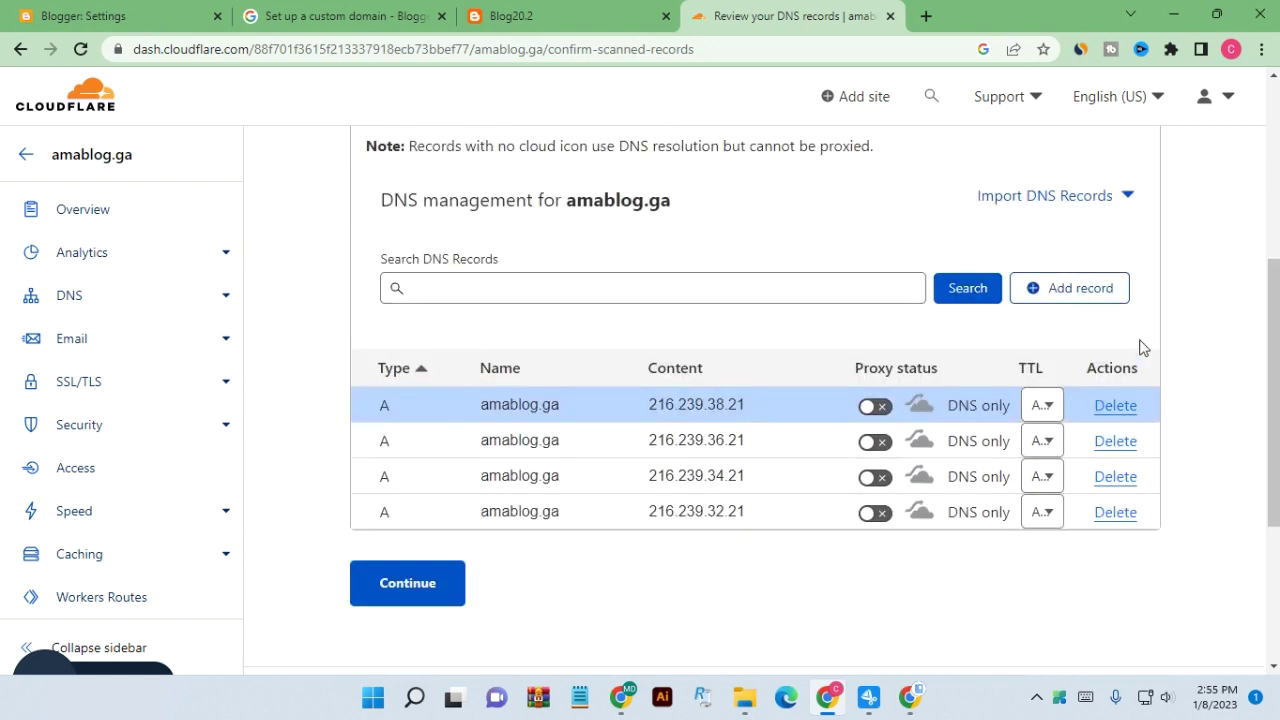
Start a new DNS record for amablog.ga and set its type to CNAME
click(1043, 304)
click(445, 433)
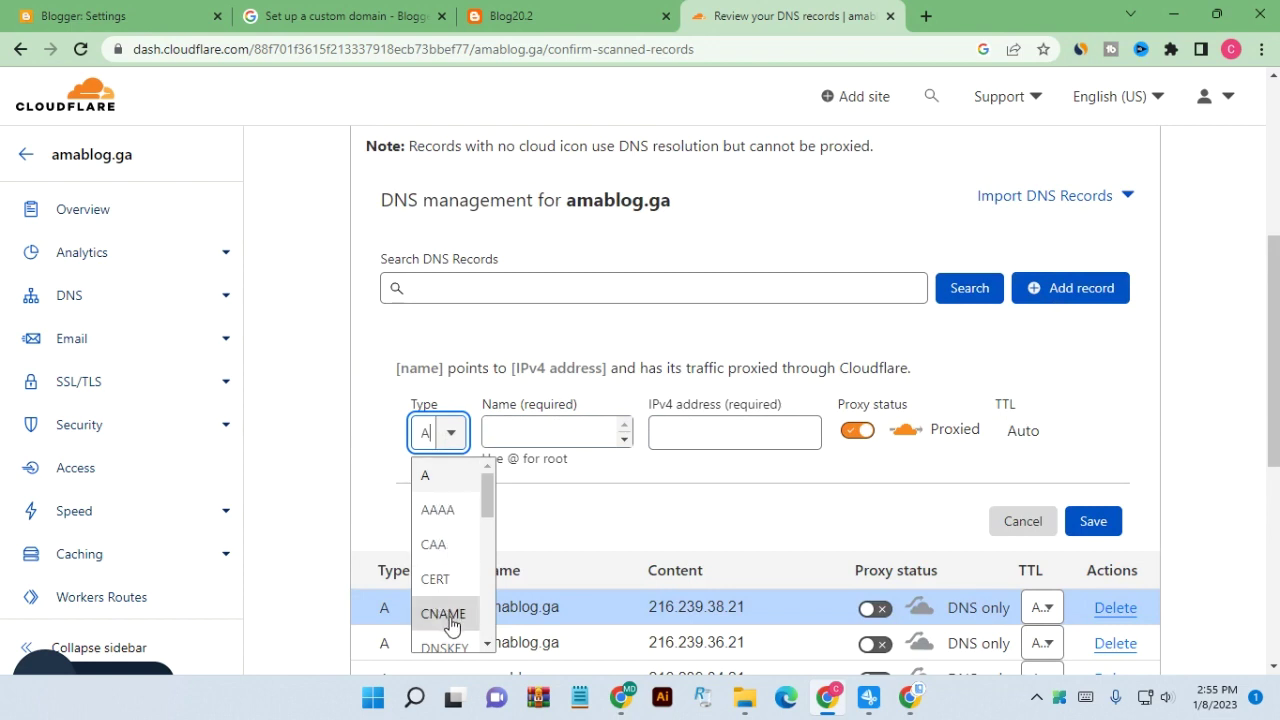
click(520, 570)
click(451, 437)
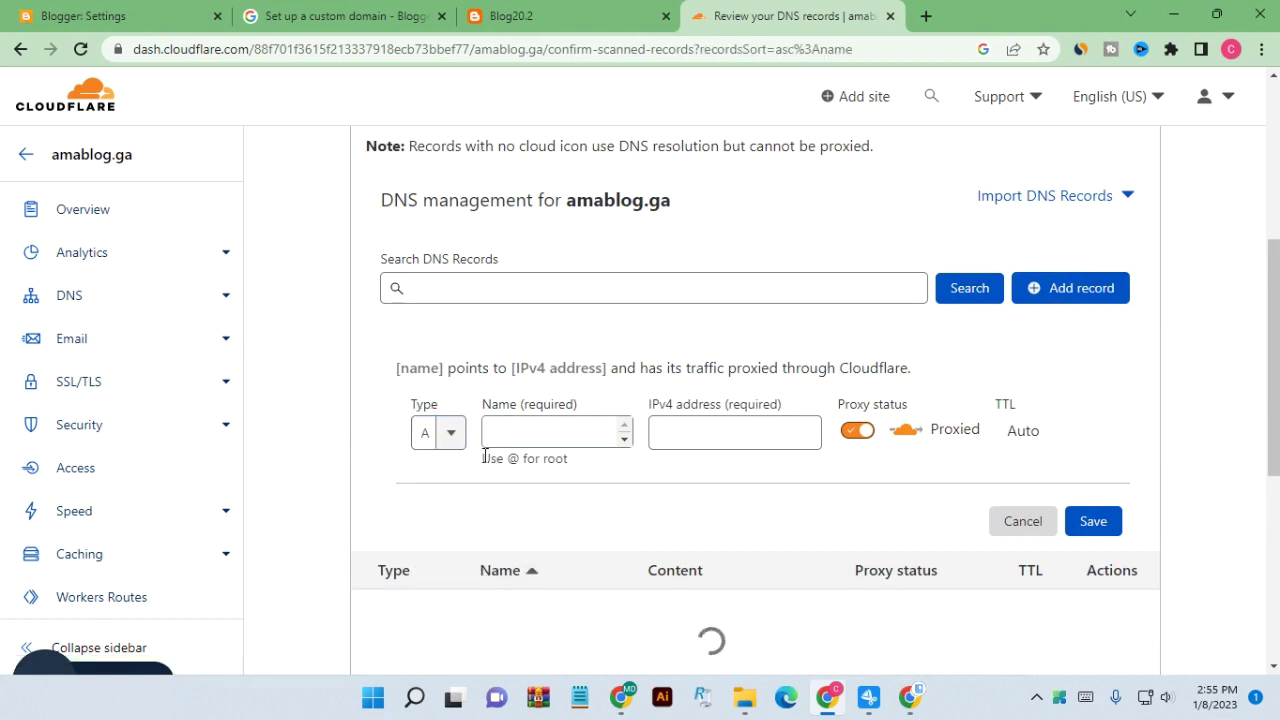
scroll(643, 520, down, 2)
click(640, 516)
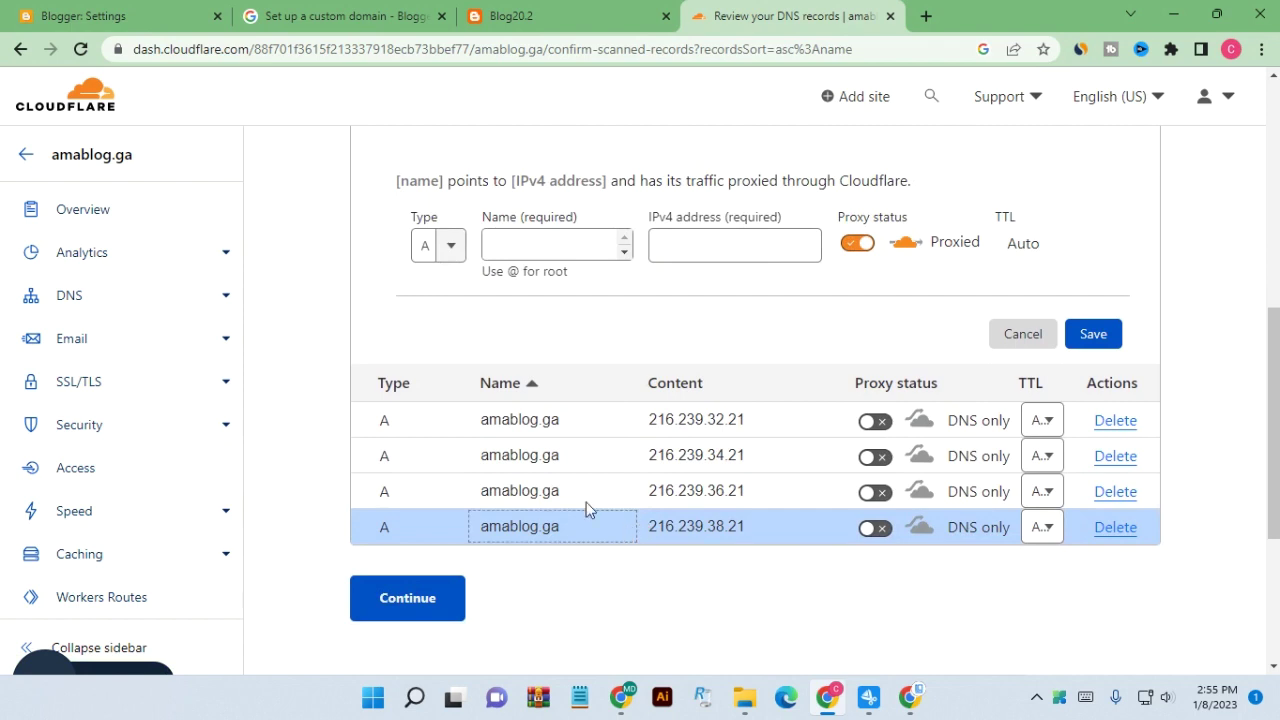
click(449, 251)
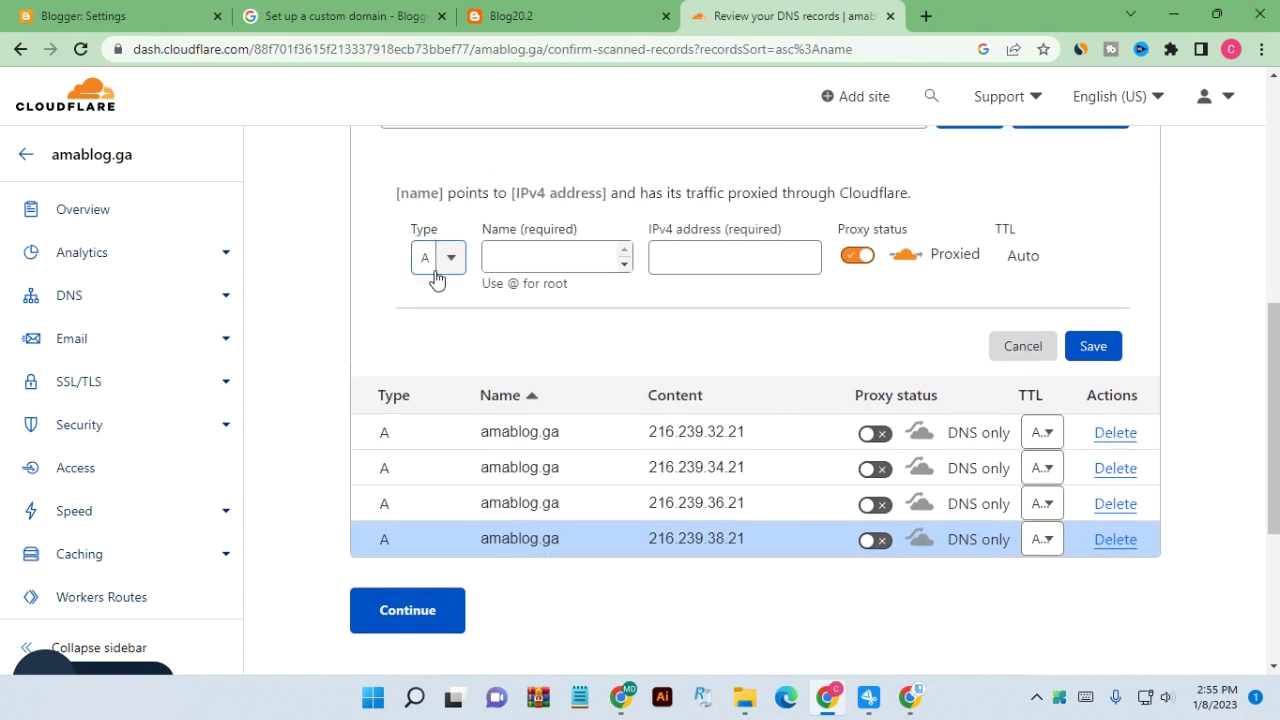
click(450, 339)
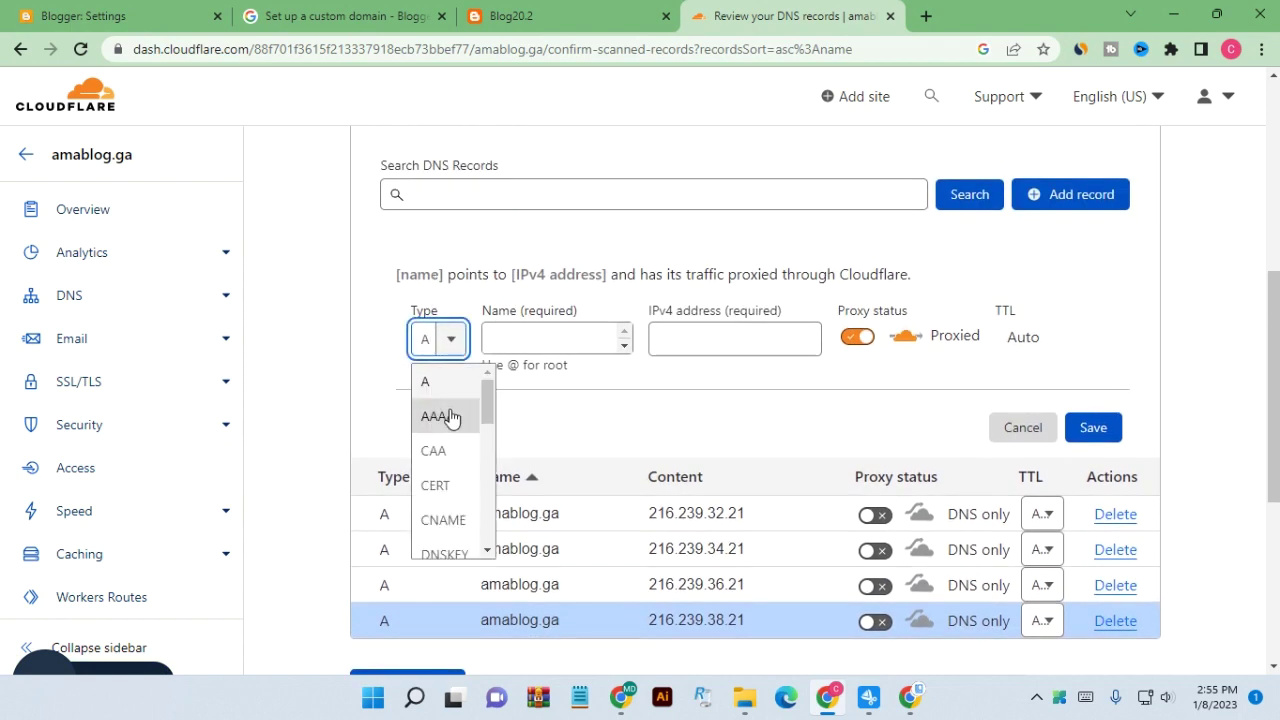
scroll(451, 420, down, 1)
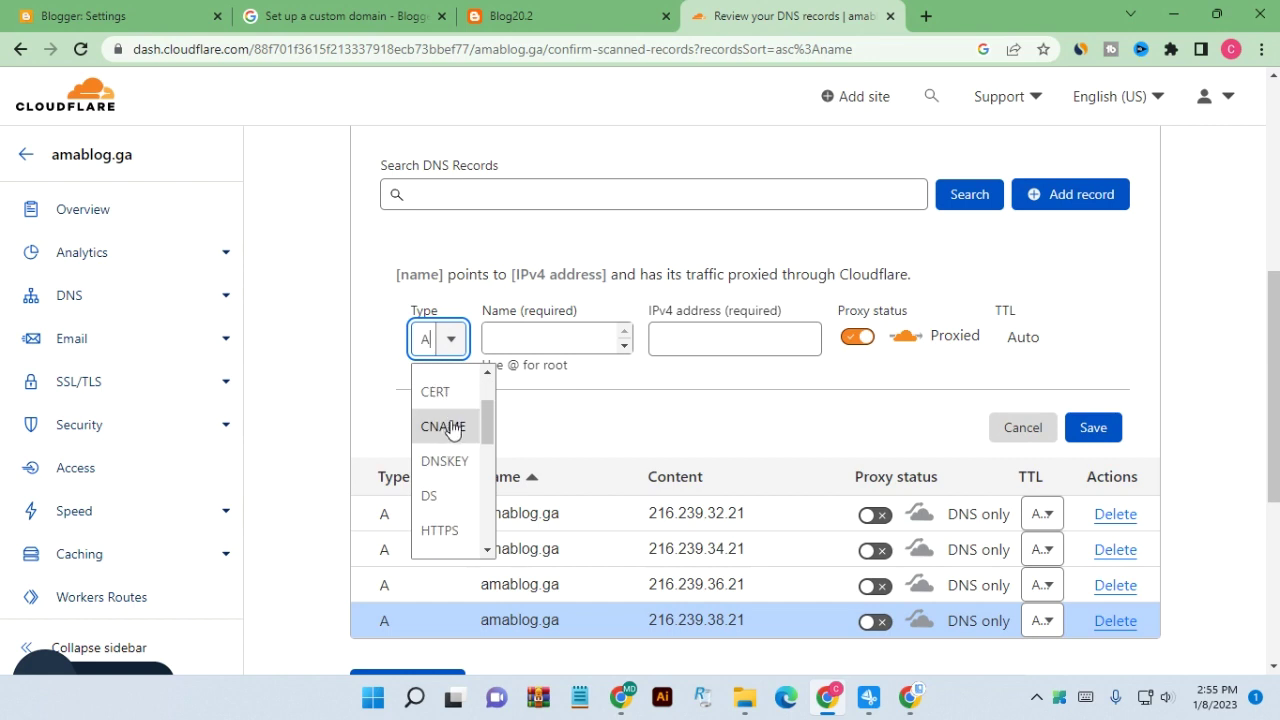
click(451, 427)
Copy the first CNAME name, www, from Blogger's custom domain message and paste it as the new Cloudflare record's name
click(531, 344)
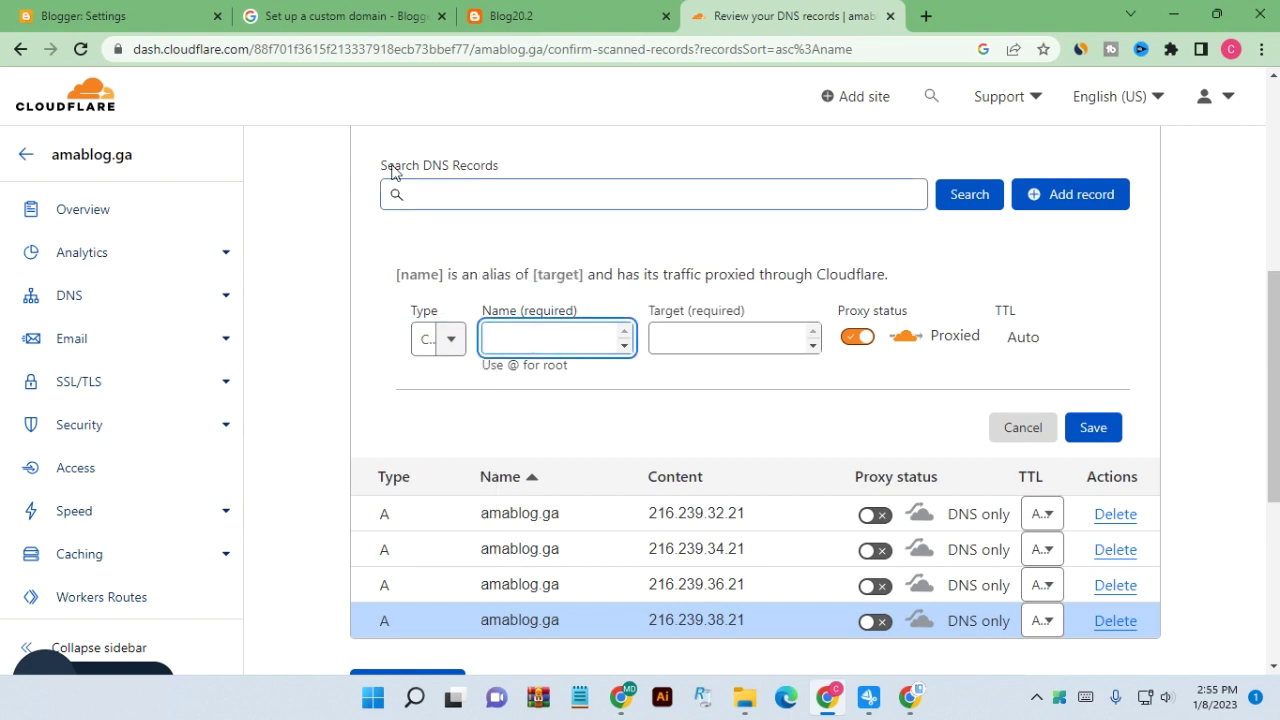
click(165, 8)
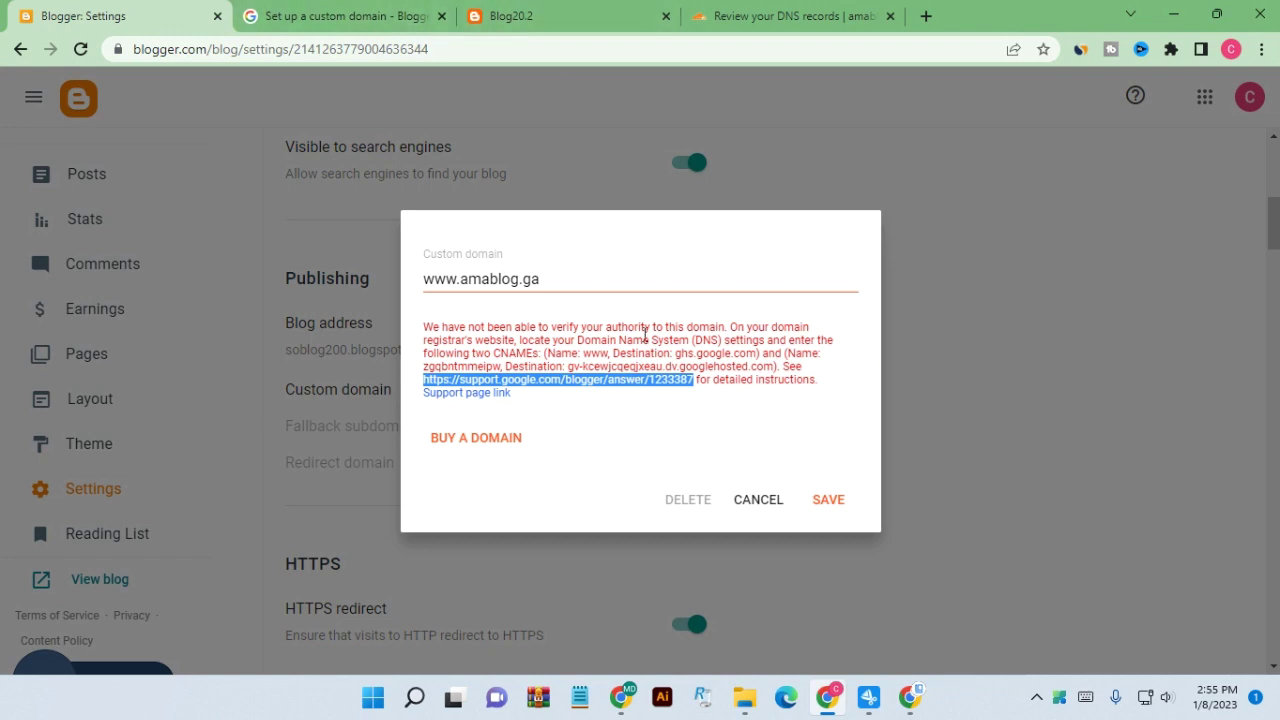
click(617, 366)
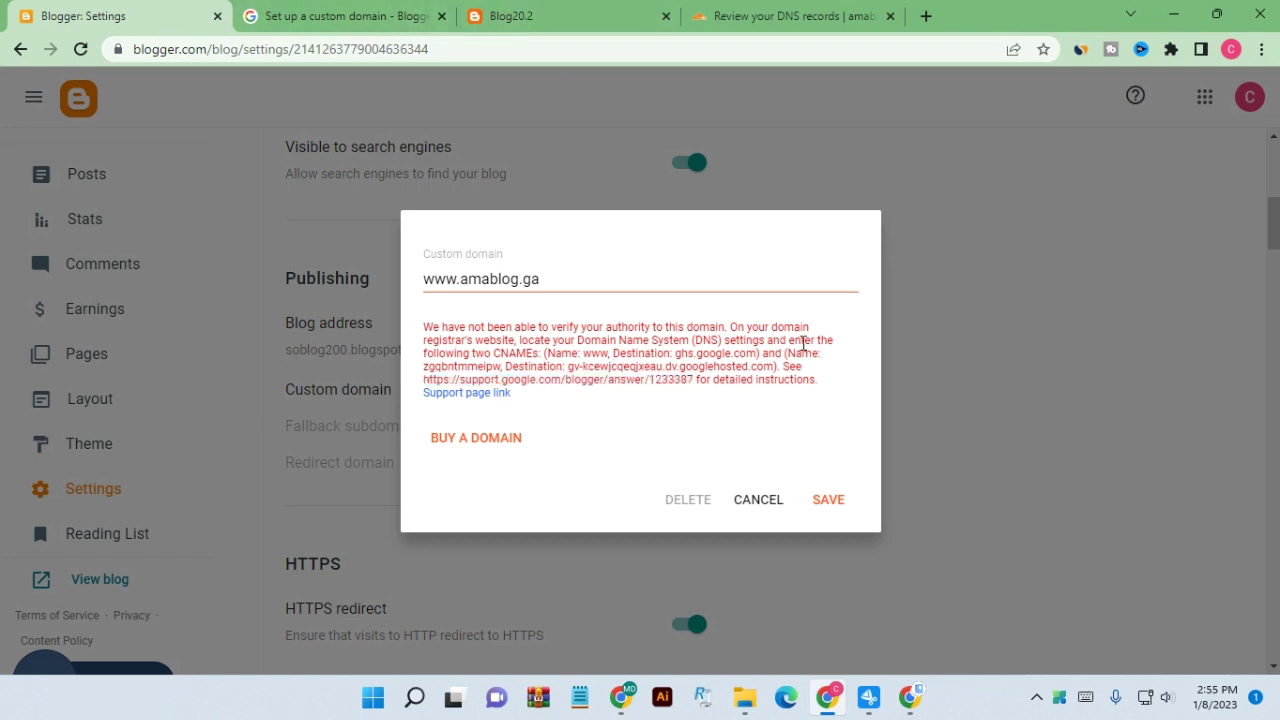
mouse_move(600, 368)
mouse_down()
mouse_move(614, 366)
mouse_move(608, 355)
mouse_up()
right_click(596, 353)
click(610, 369)
click(730, 8)
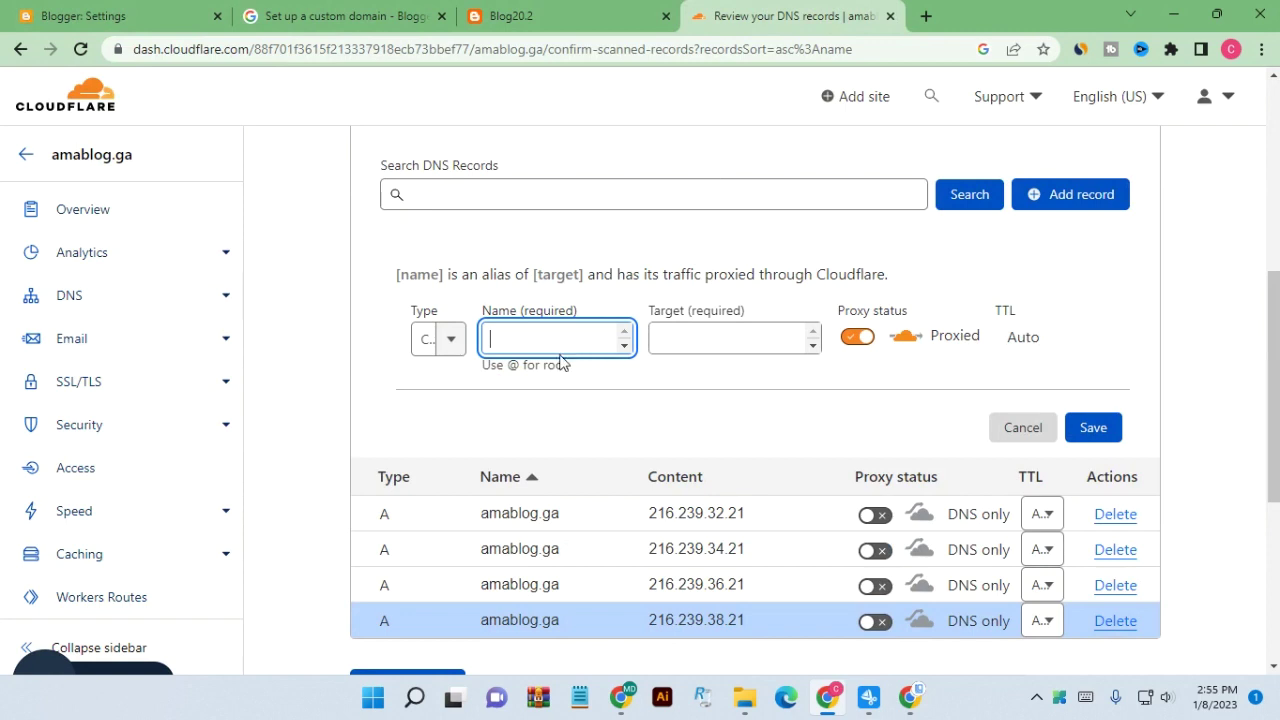
right_click(536, 347)
click(590, 493)
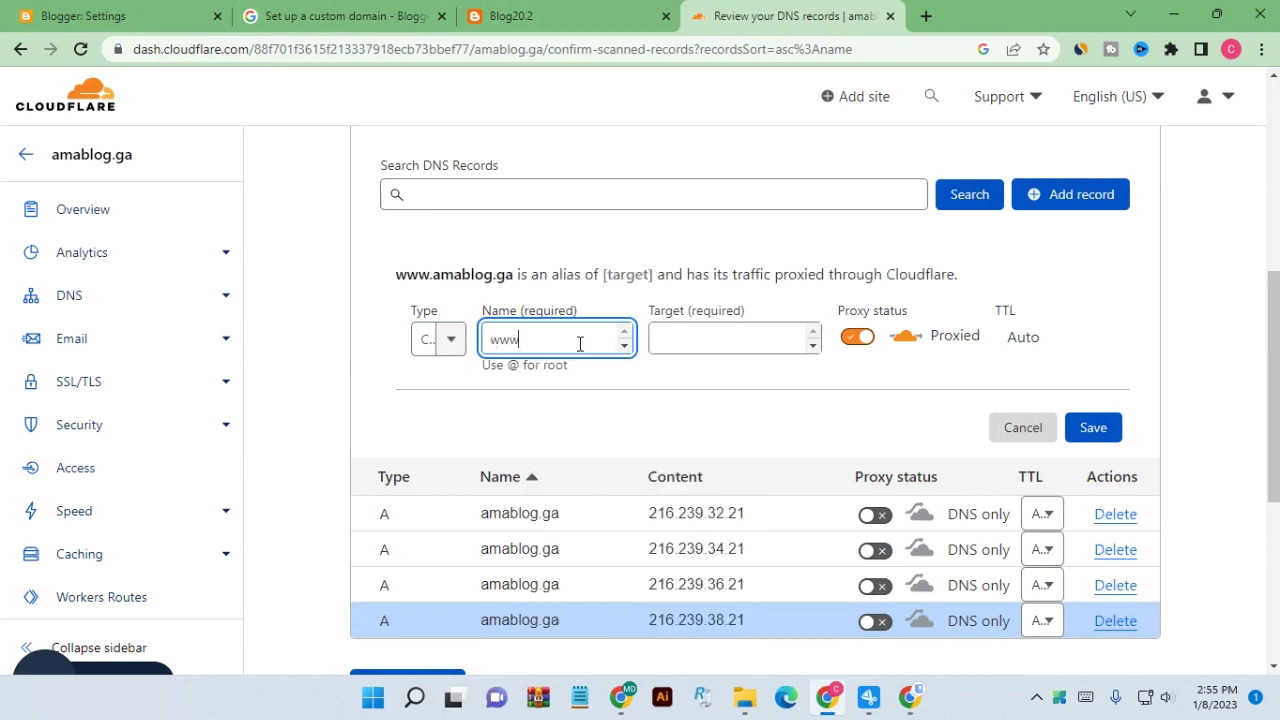
Copy the www record's destination, ghs.google.com, from Blogger's custom domain message
click(110, 14)
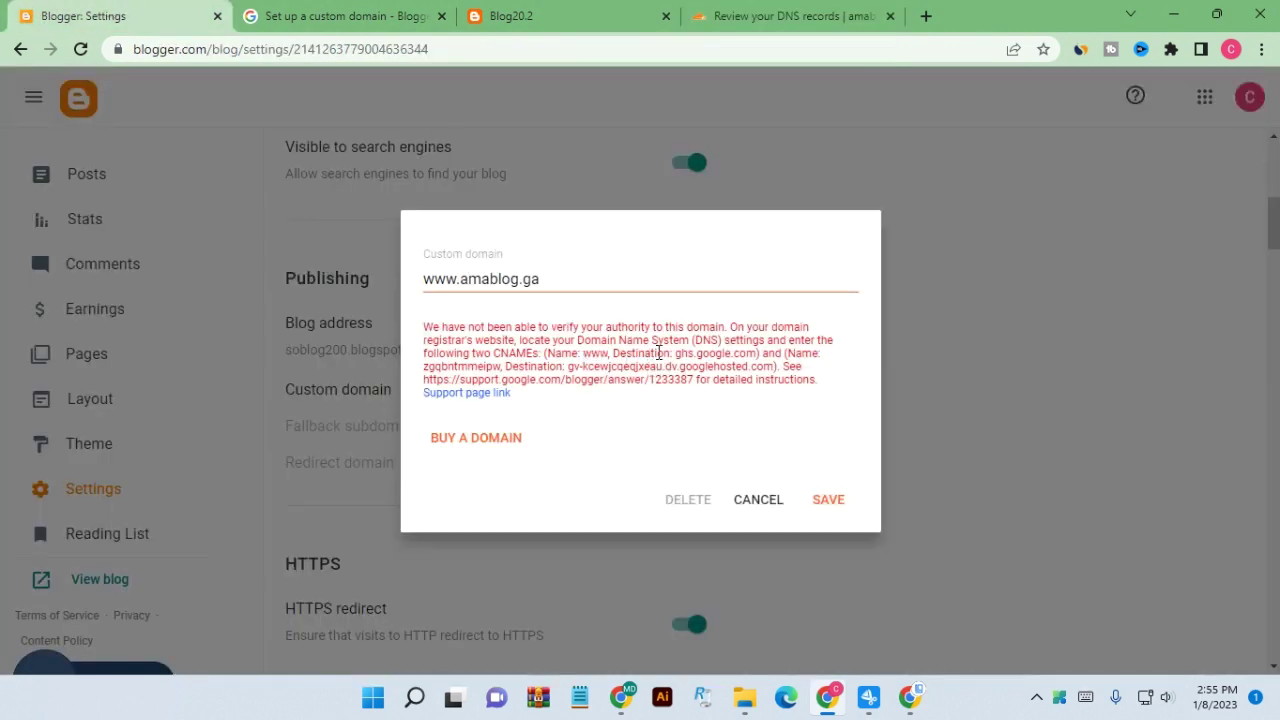
drag(729, 356, 755, 358)
right_click(729, 360)
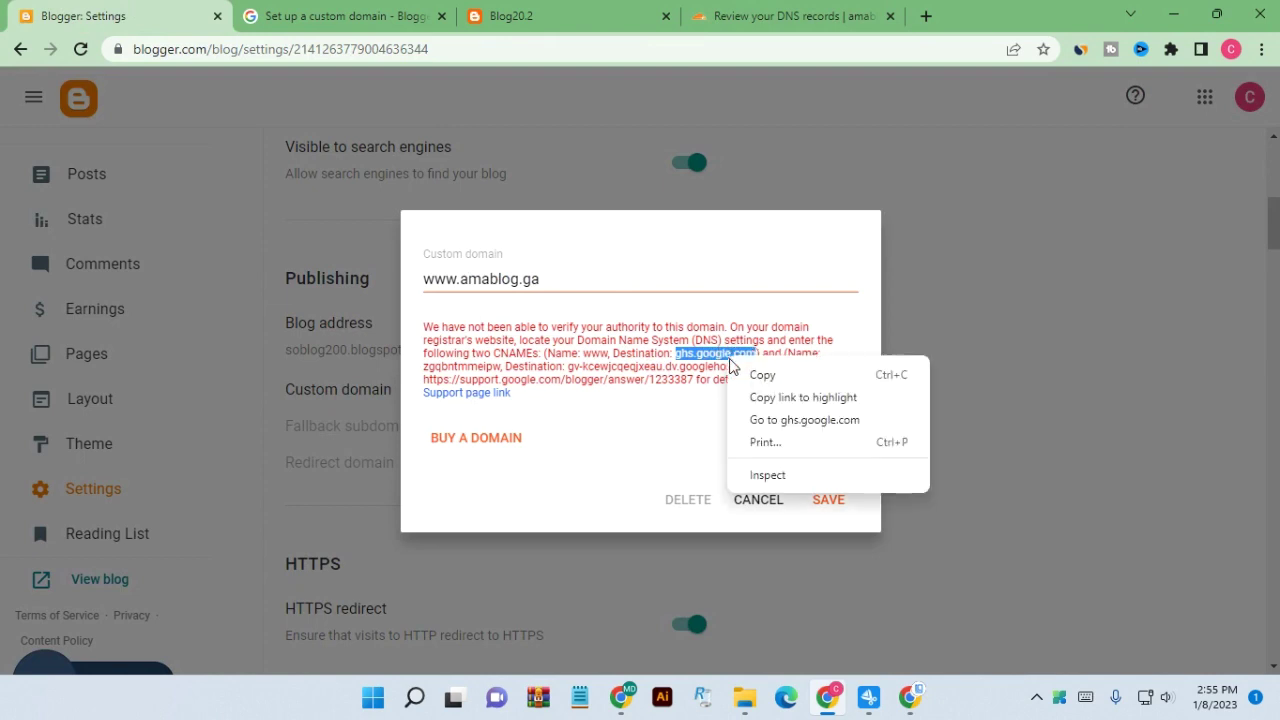
click(757, 371)
In Cloudflare, set the www CNAME record's target to ghs.google.com and proxy status to DNS only, and save the record
click(786, 14)
right_click(654, 347)
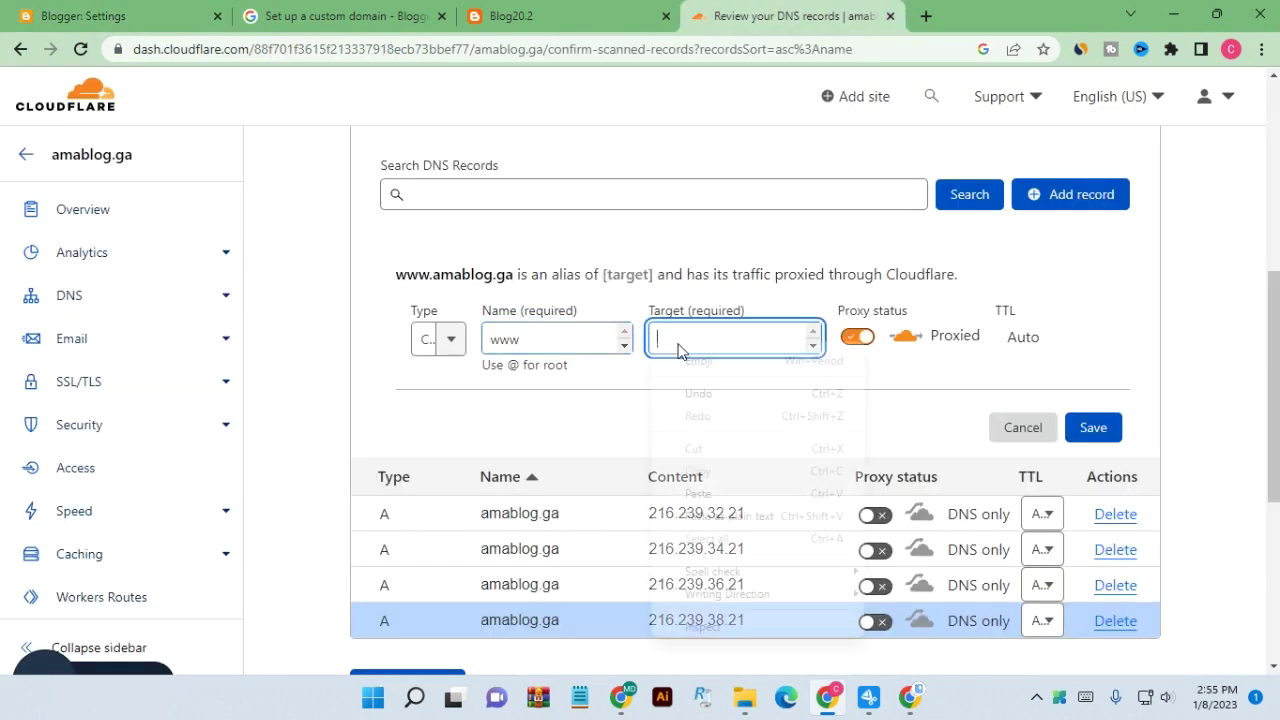
click(698, 493)
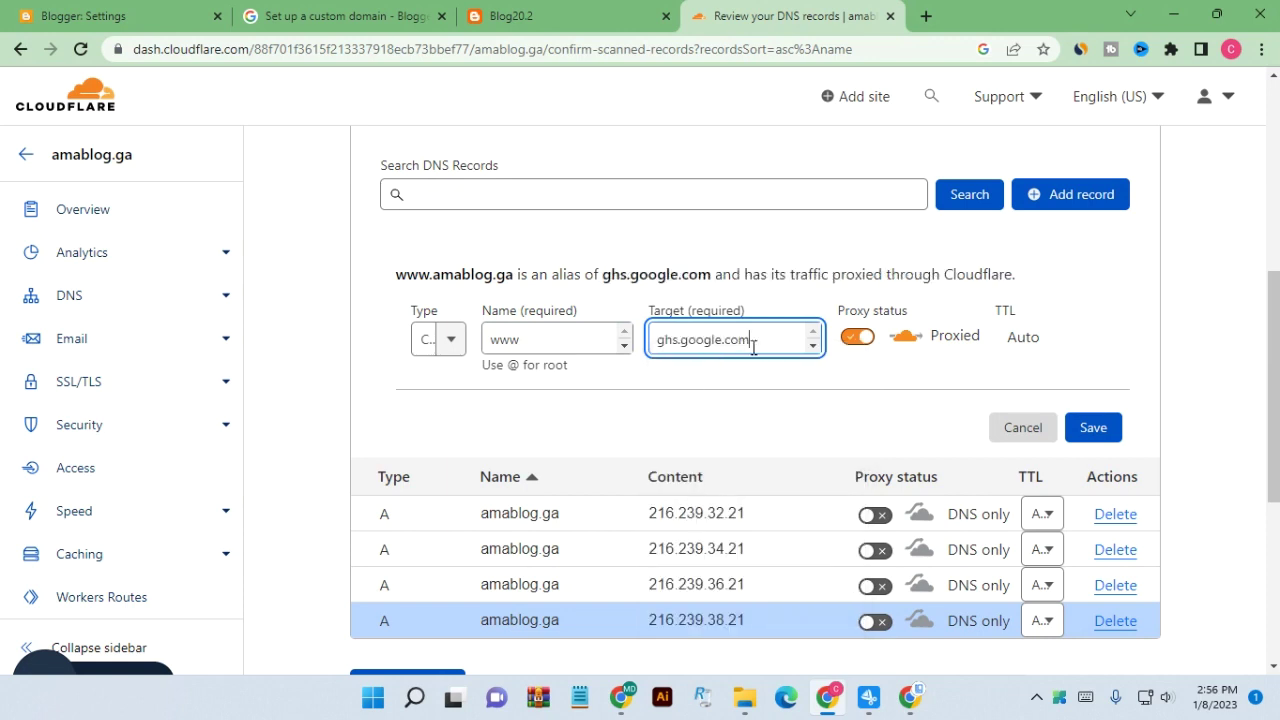
click(849, 340)
click(1114, 428)
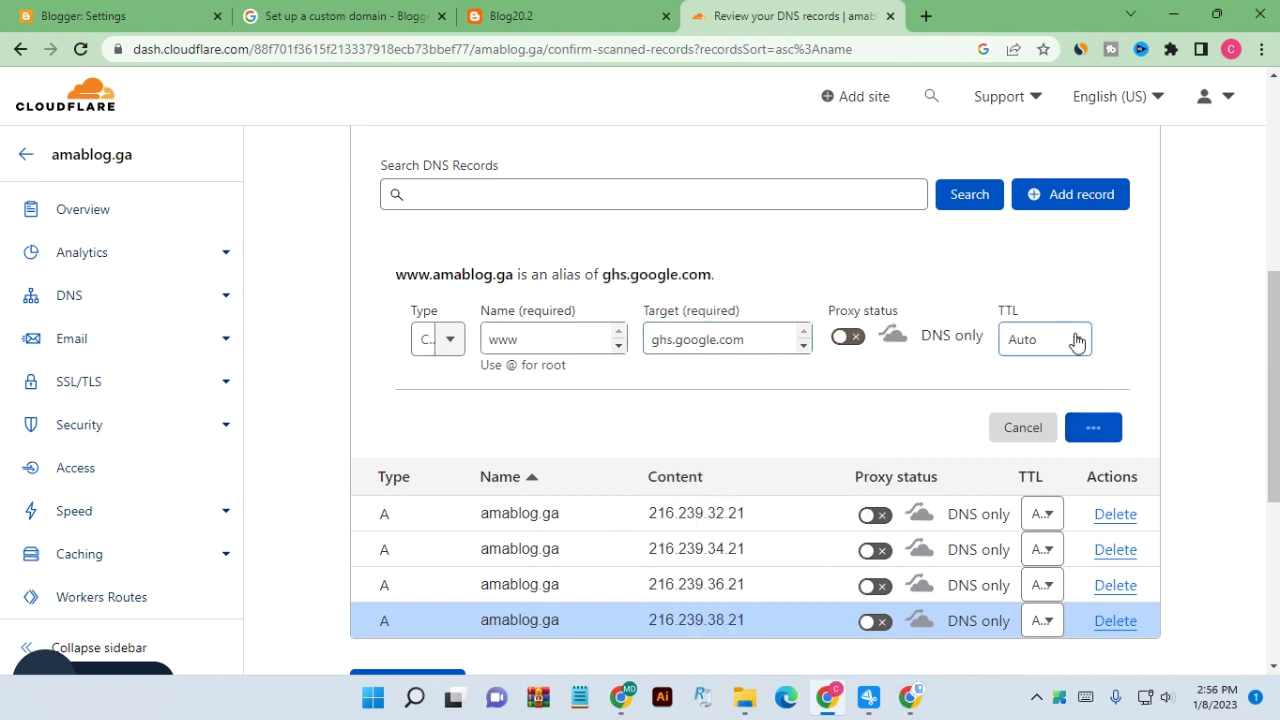
Start another DNS record and choose CNAME as its type
click(1070, 196)
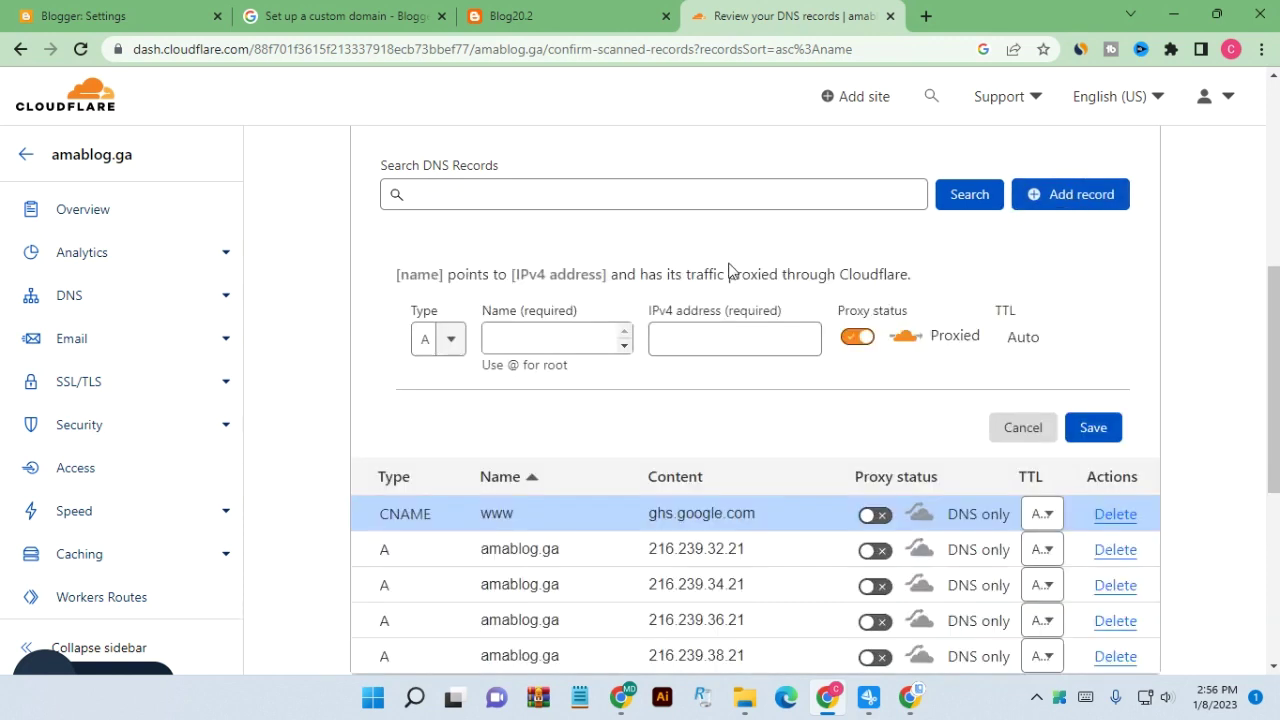
click(455, 343)
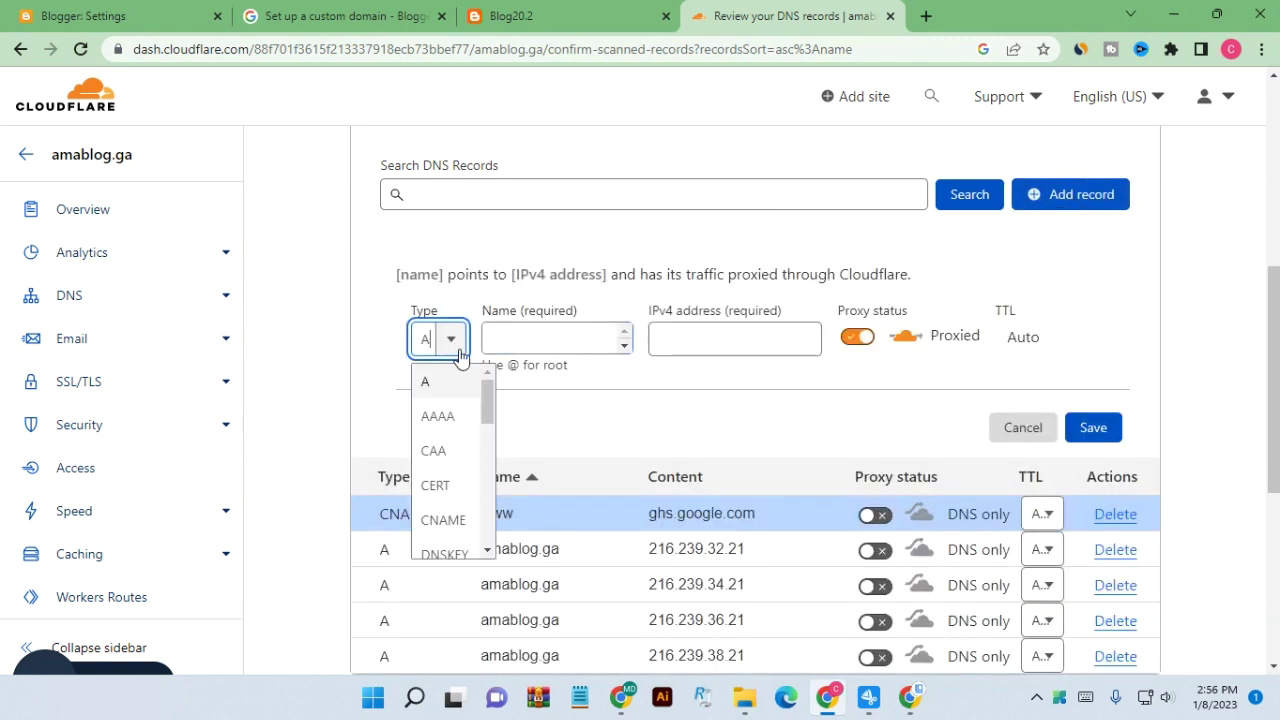
click(447, 520)
Copy the second CNAME's verification name from Blogger's custom domain message and paste it as the new Cloudflare record's name
click(85, 12)
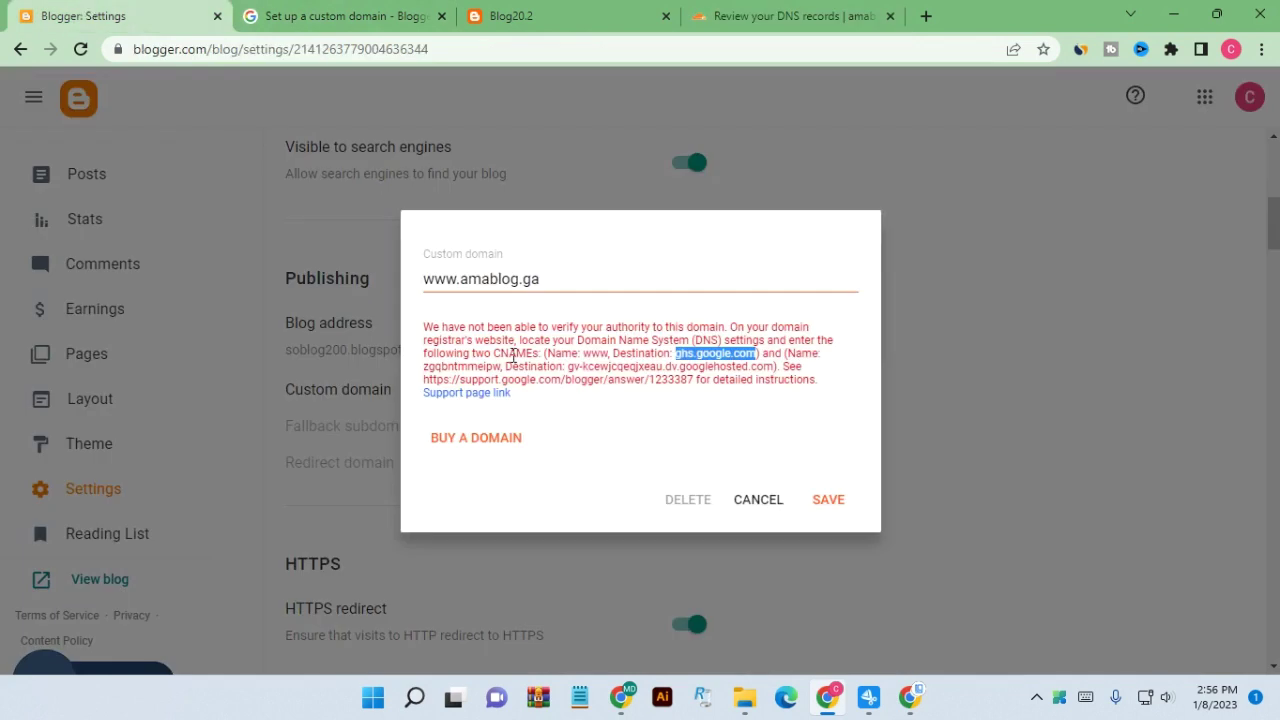
drag(697, 379, 785, 381)
drag(424, 366, 487, 373)
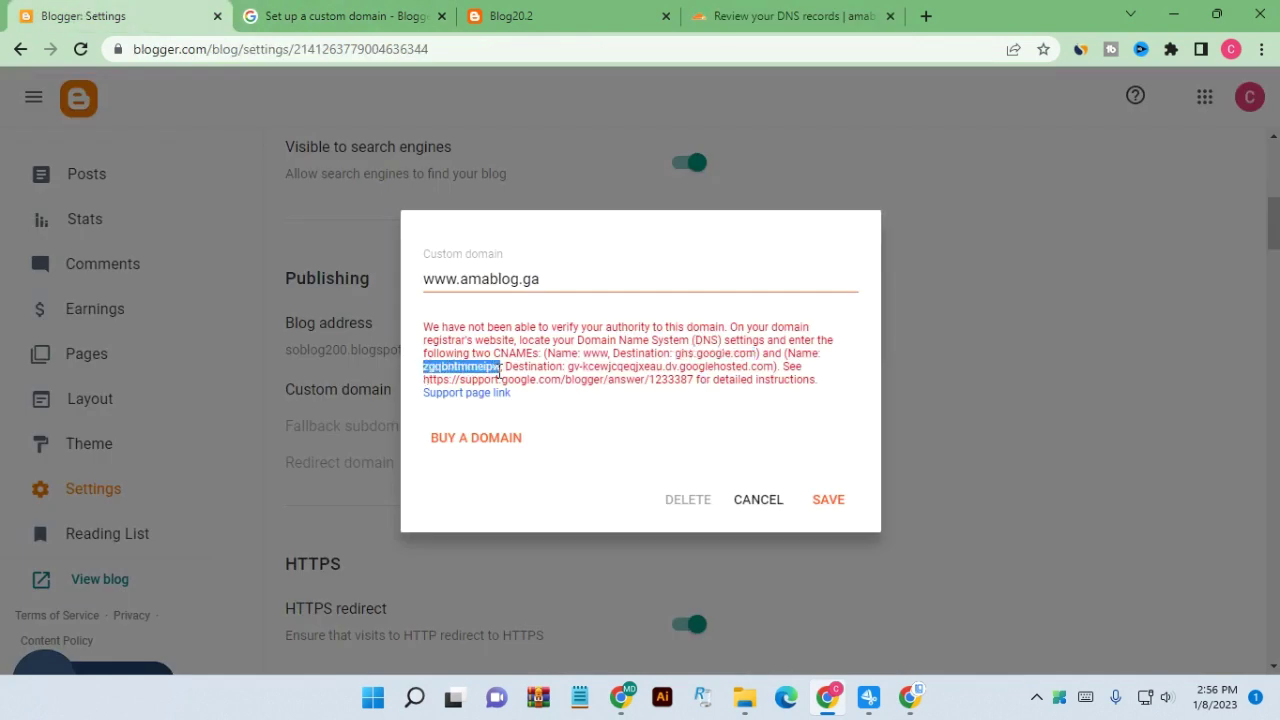
right_click(487, 370)
click(522, 388)
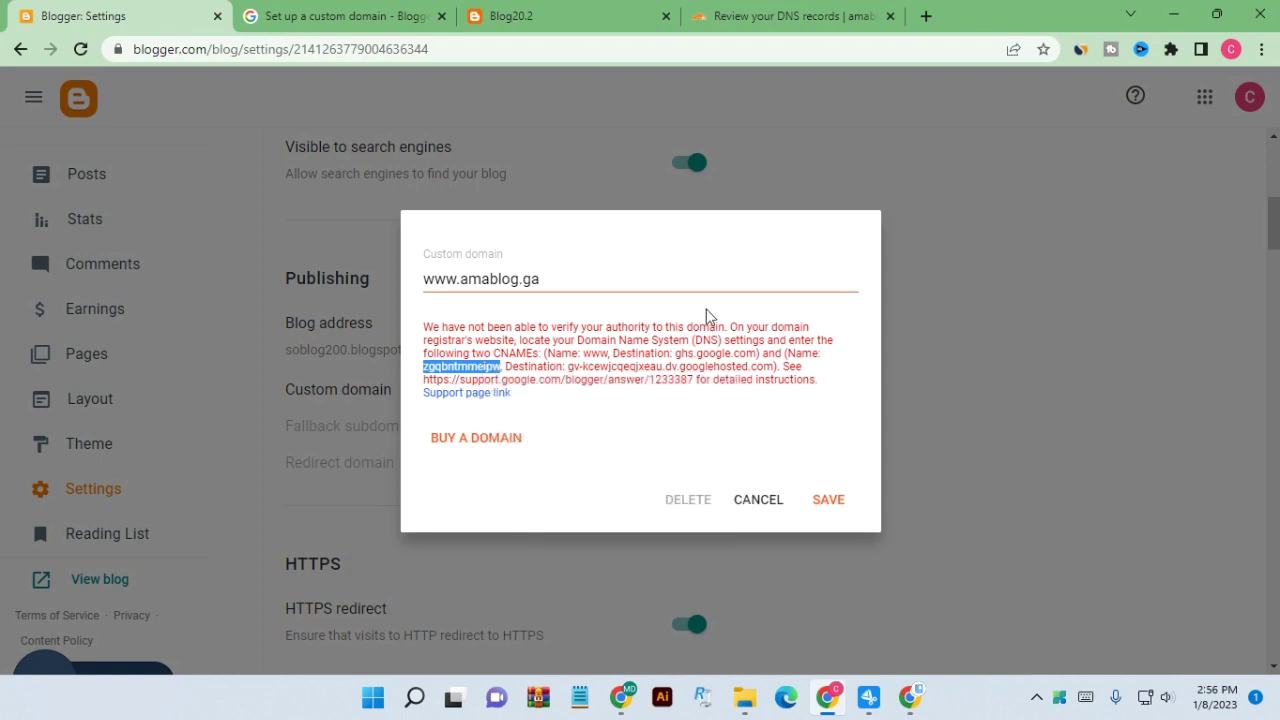
click(785, 16)
click(546, 338)
right_click(546, 338)
click(597, 486)
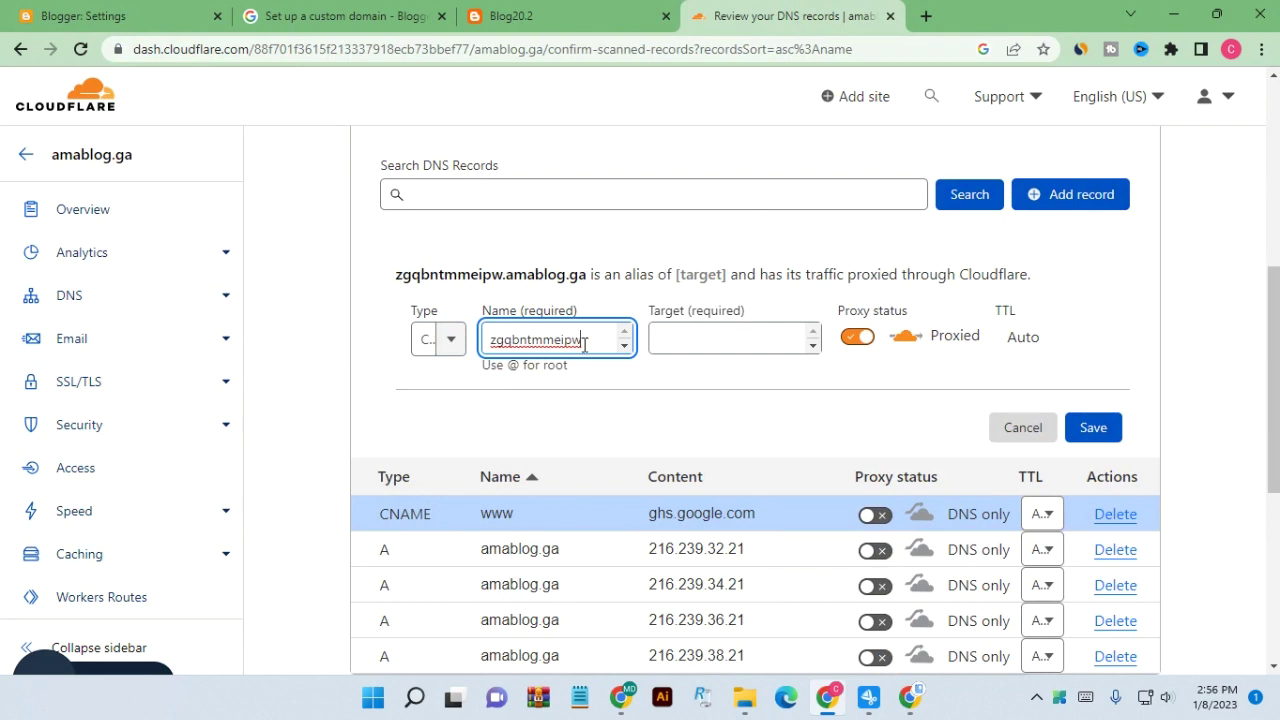
Copy the second CNAME's verification destination from Blogger's custom domain message and paste it as the Cloudflare record's target
click(30, 16)
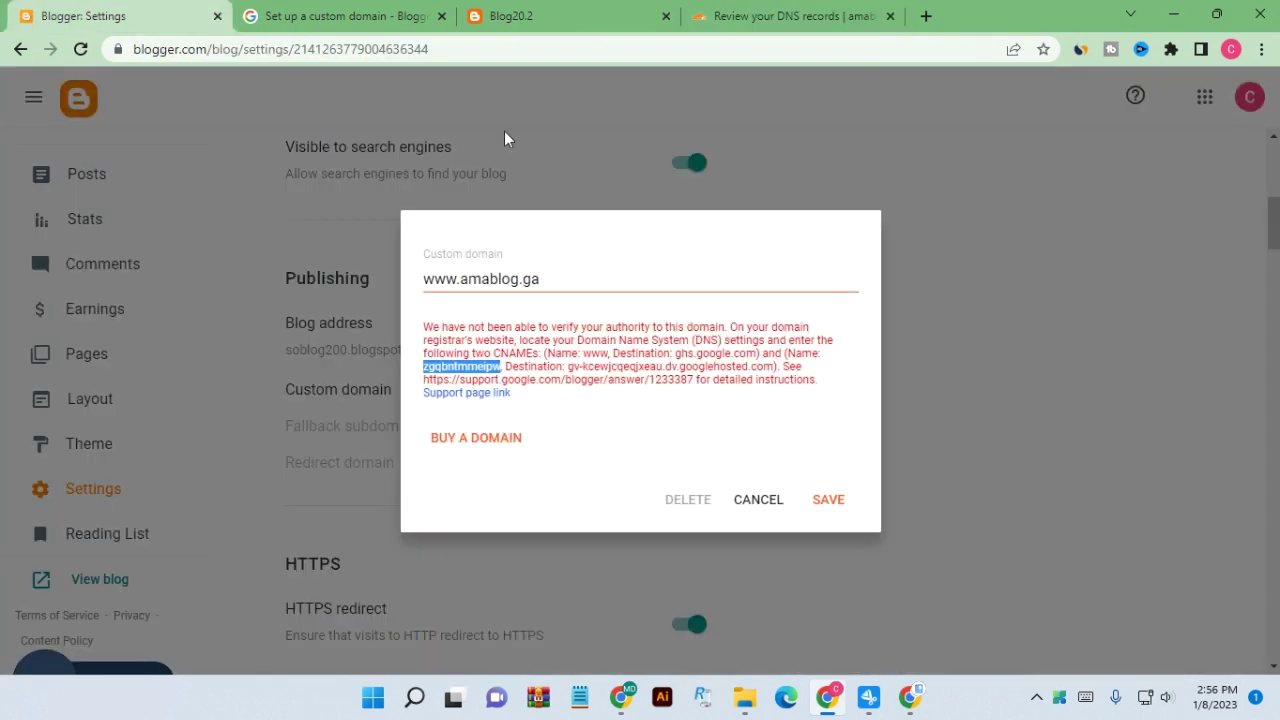
click(653, 374)
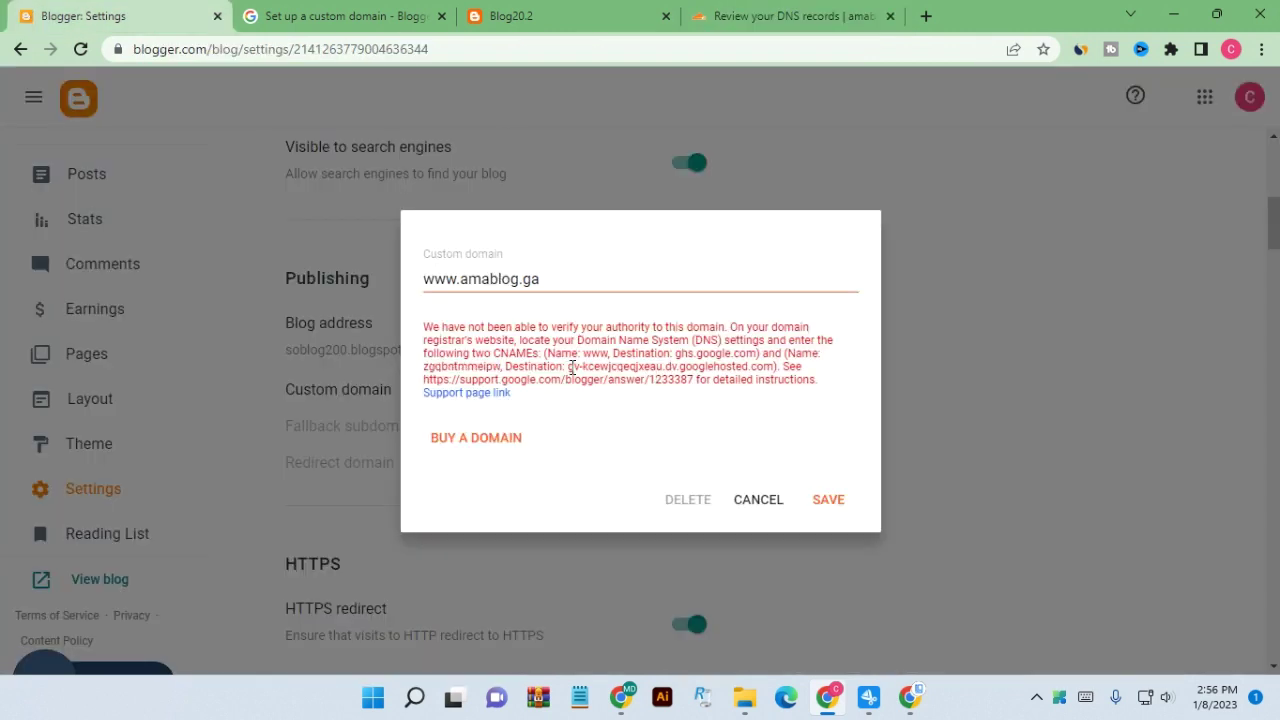
drag(585, 368, 771, 369)
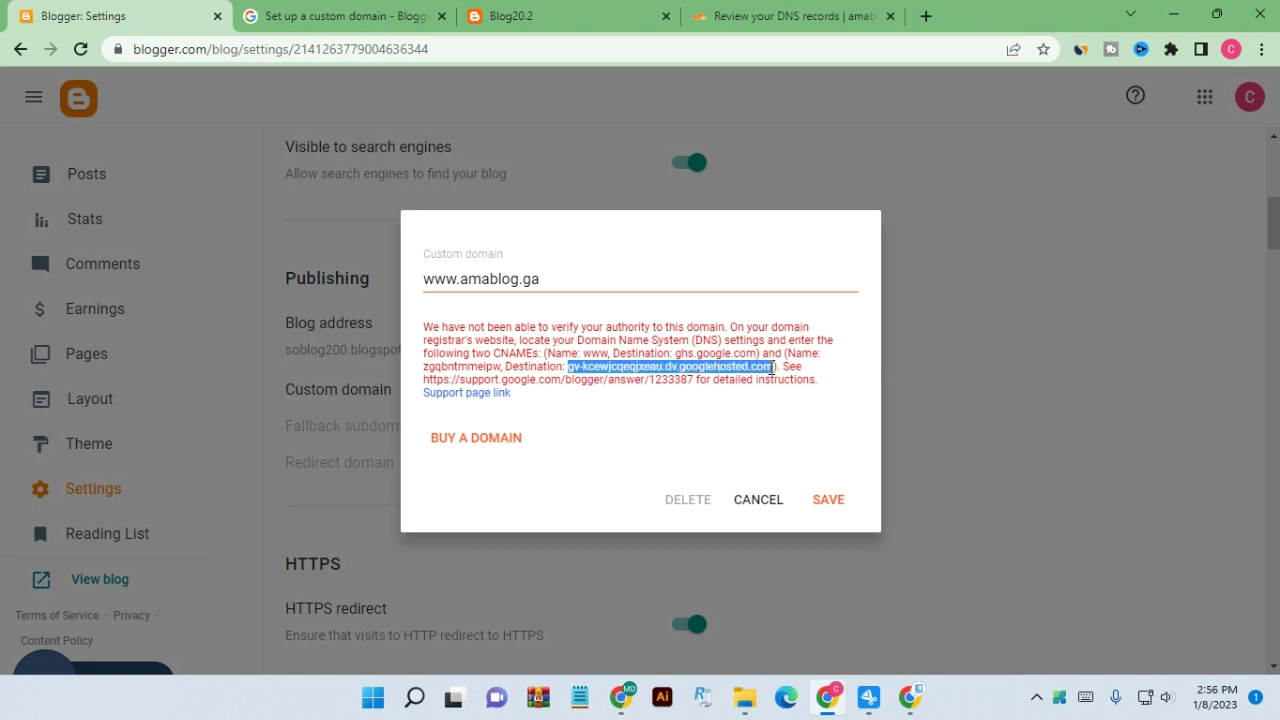
right_click(741, 375)
click(776, 388)
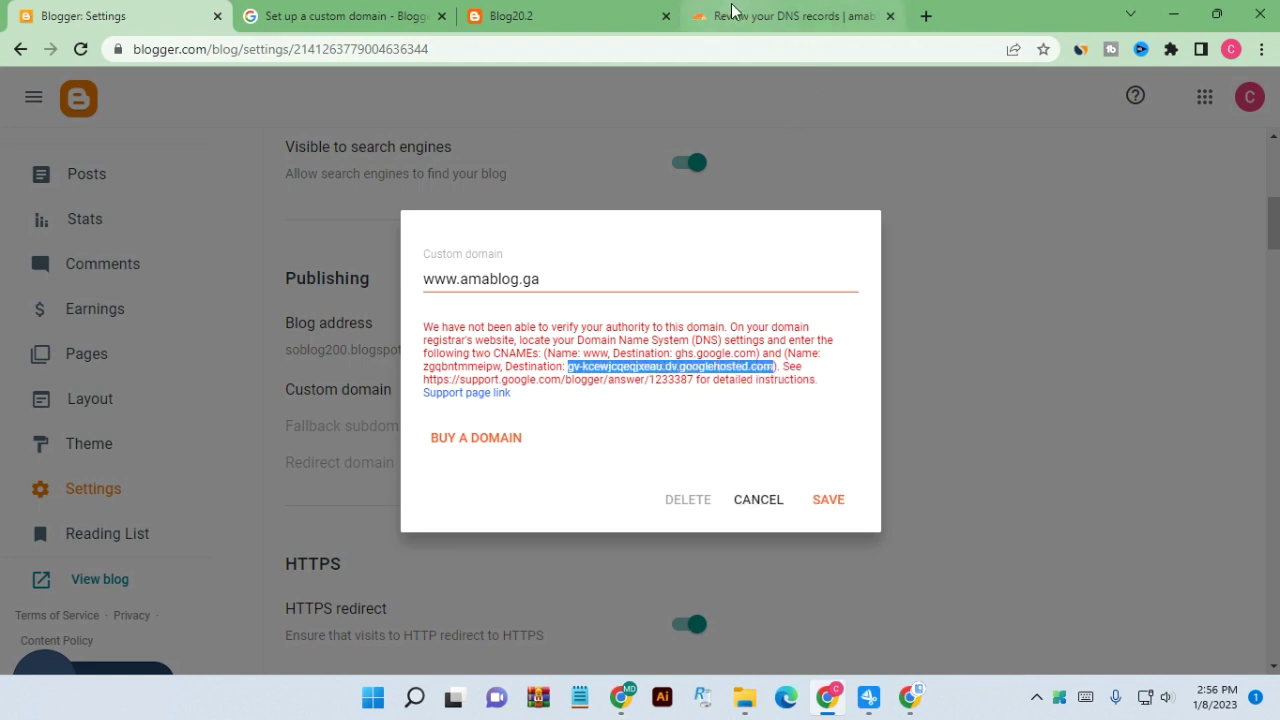
click(765, 16)
right_click(695, 348)
click(710, 195)
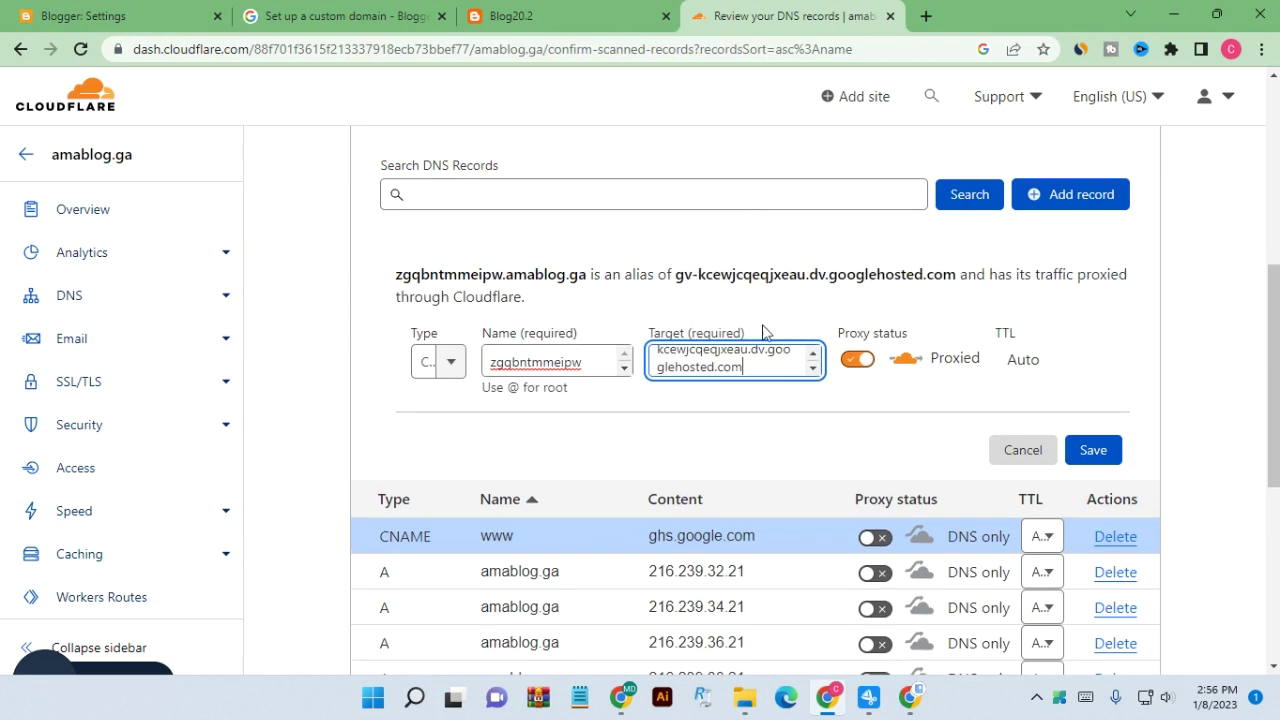
scroll(691, 363, up, 1)
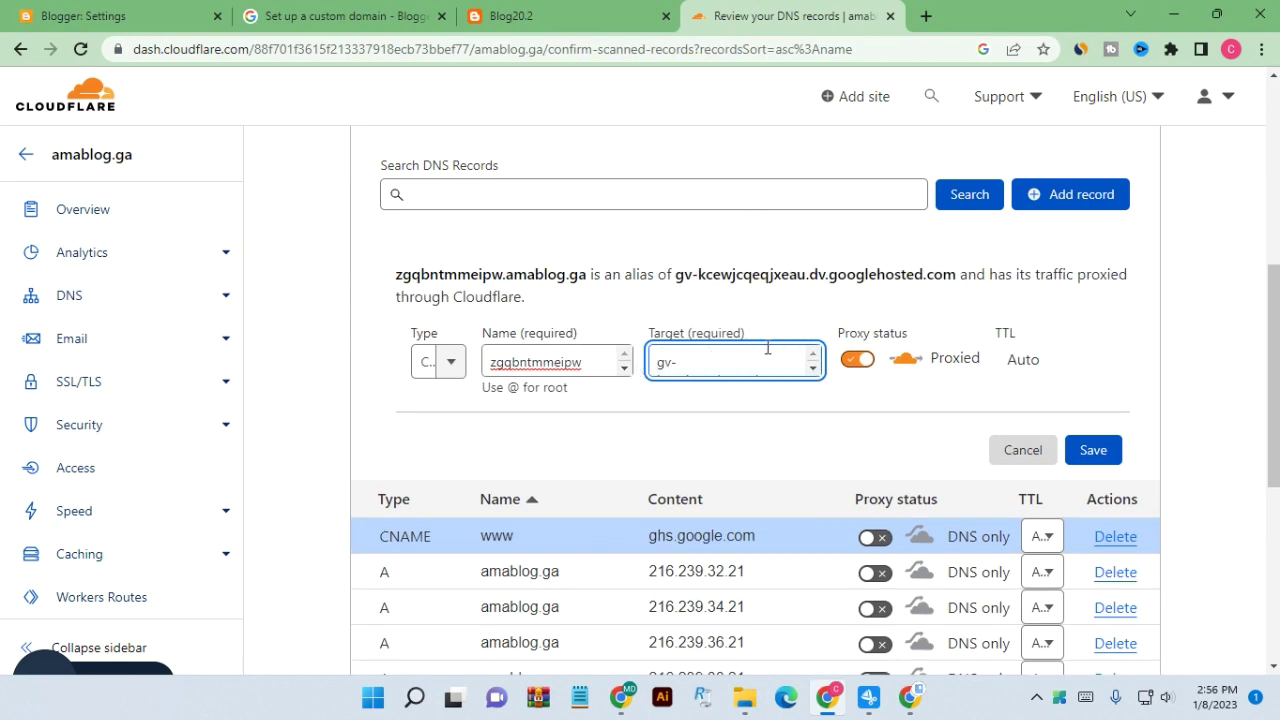
Set the second CNAME record's proxy status to DNS only and save the record
click(856, 359)
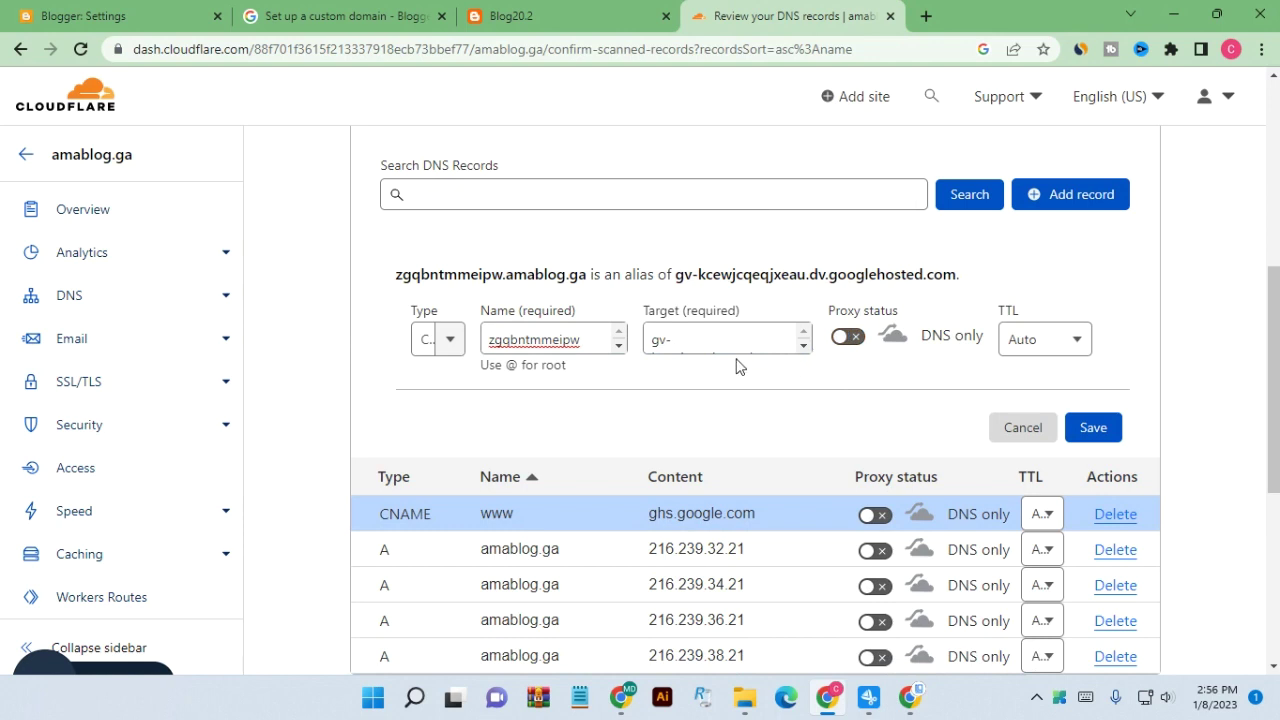
scroll(752, 362, up, 1)
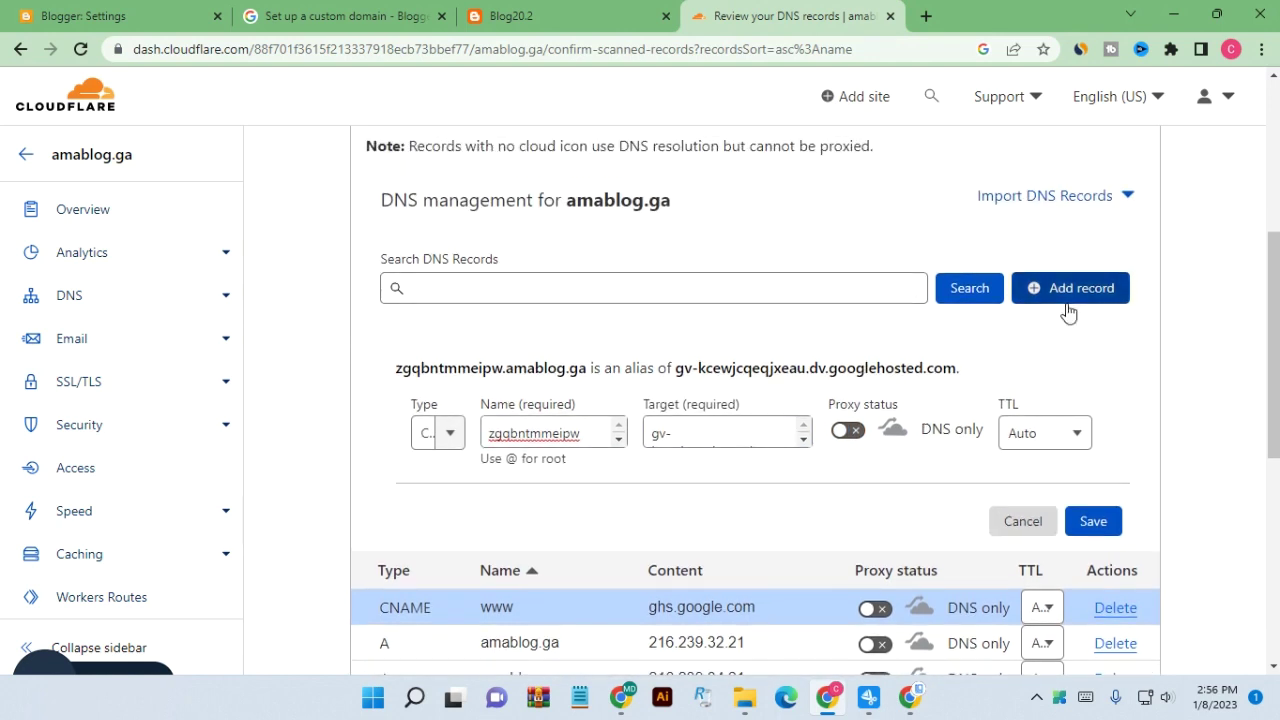
click(1093, 521)
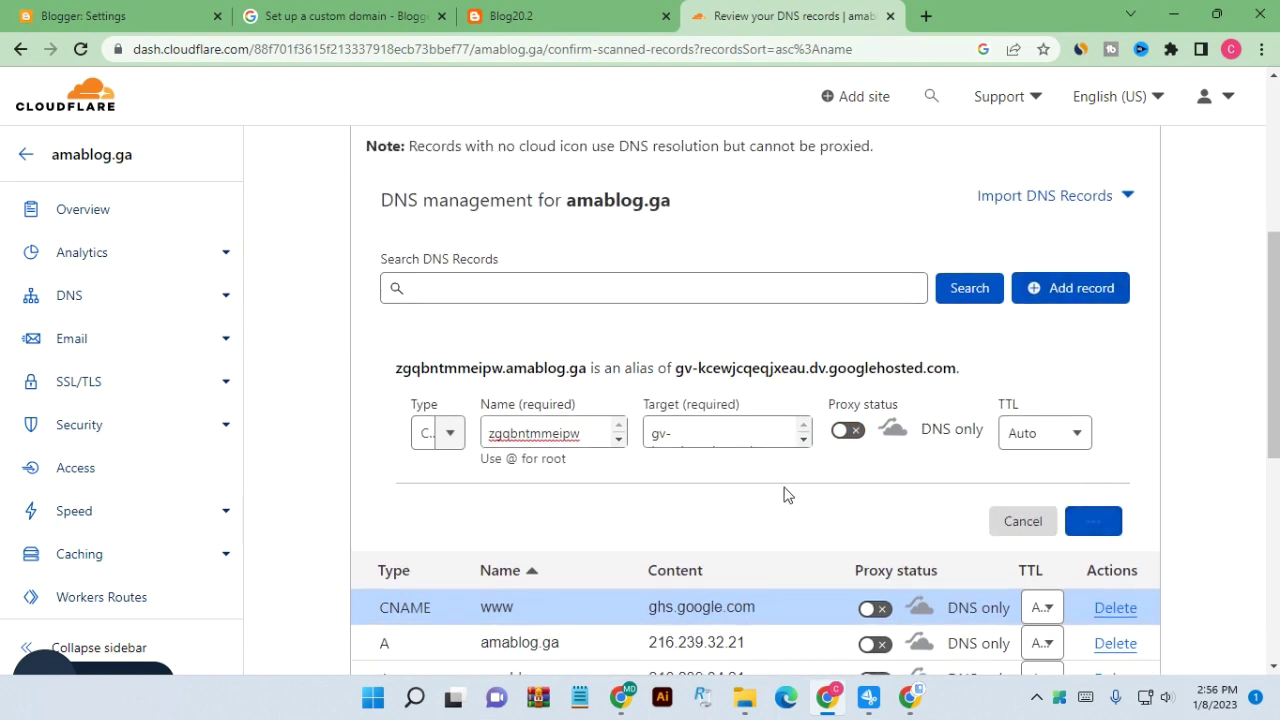
Continue from the DNS record review to Cloudflare's instructions for changing amablog.ga's nameservers
scroll(646, 466, down, 1)
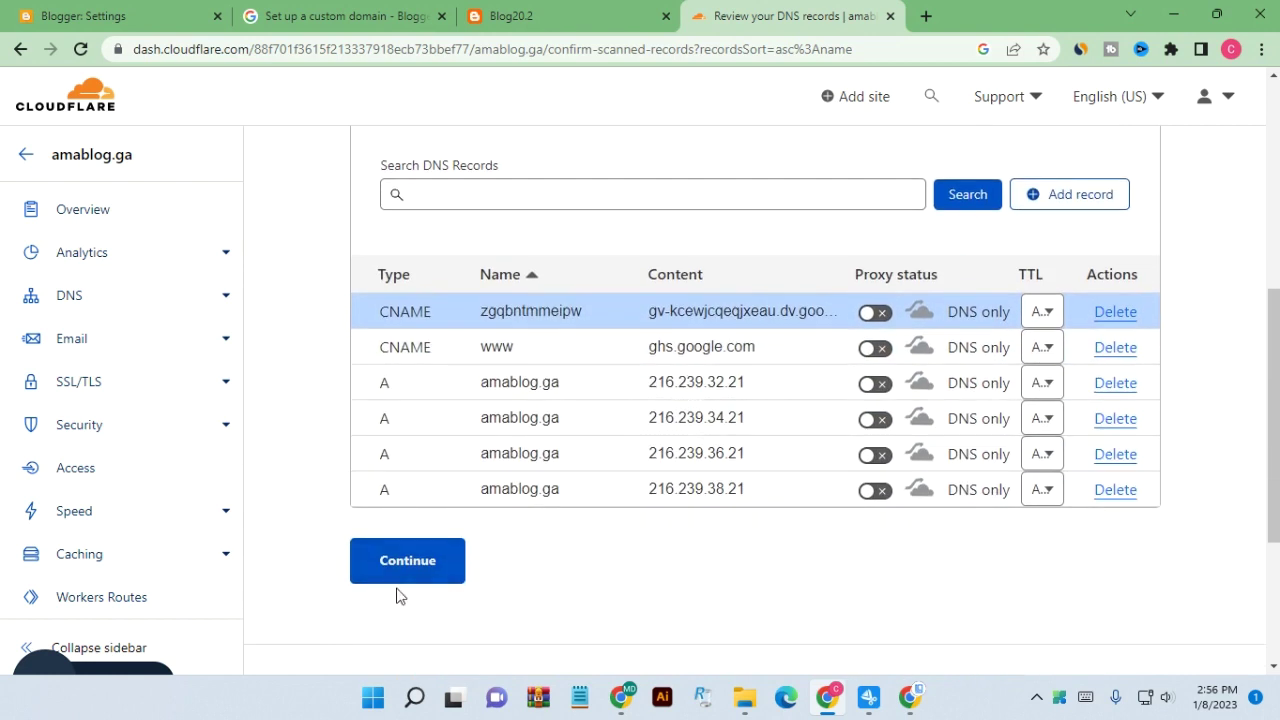
click(404, 578)
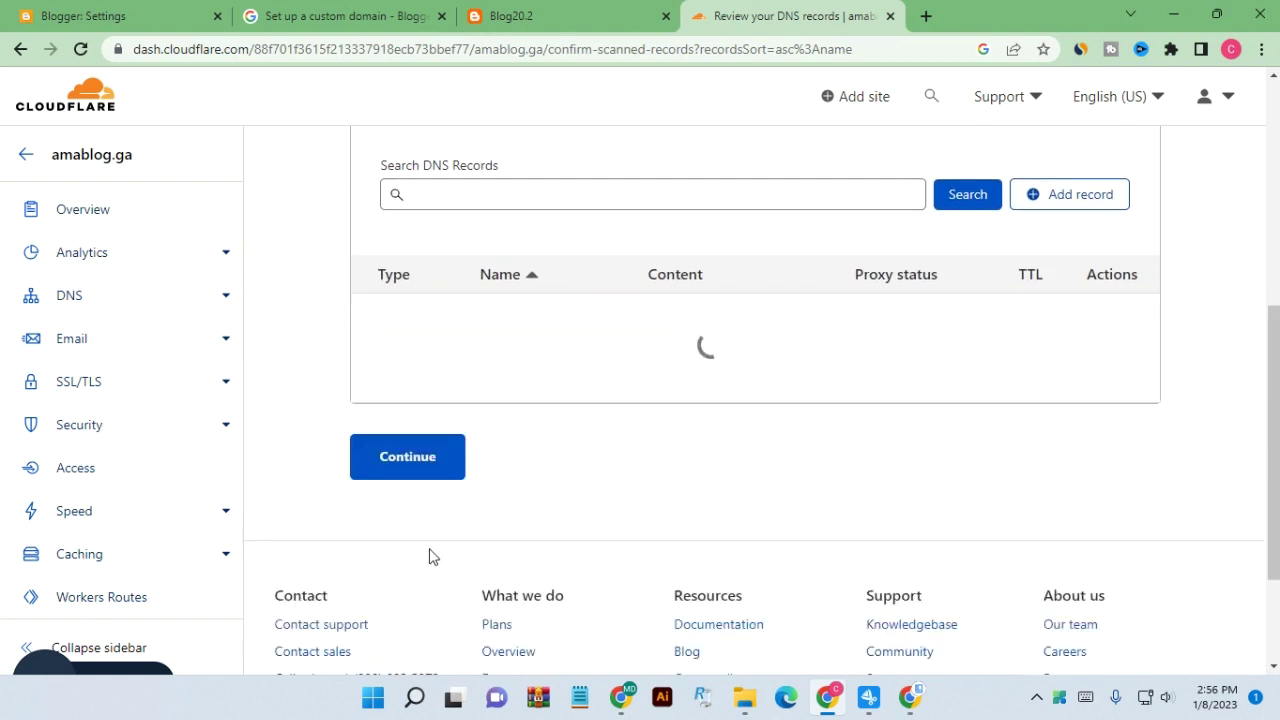
scroll(471, 520, down, 1)
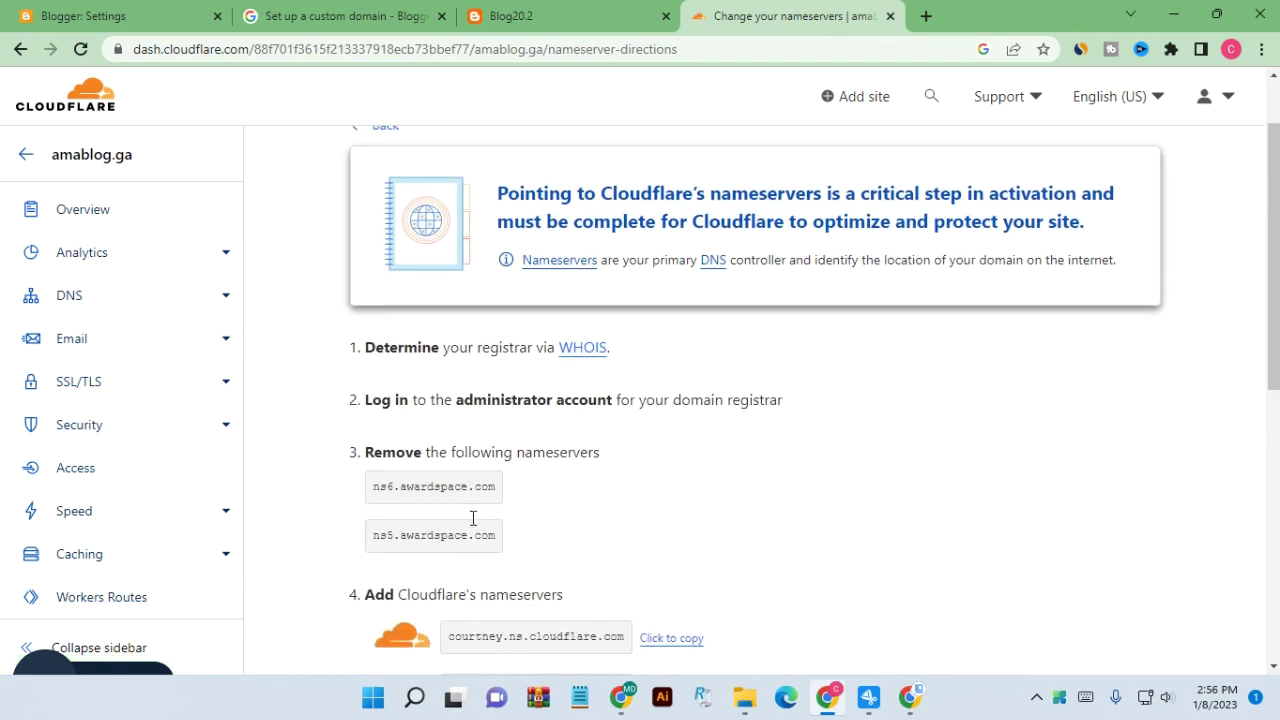
scroll(381, 467, down, 1)
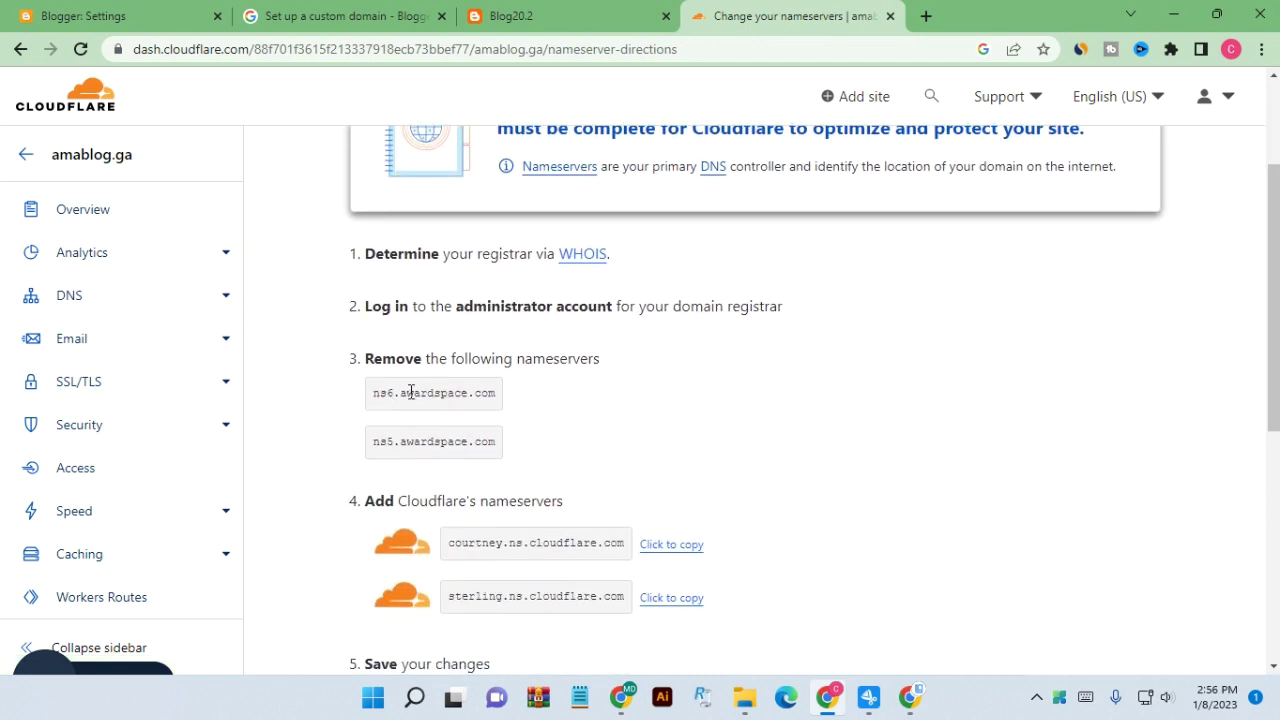
Switch to Freenom and open amablog.ga's nameserver settings with the custom nameservers option selected
click(912, 700)
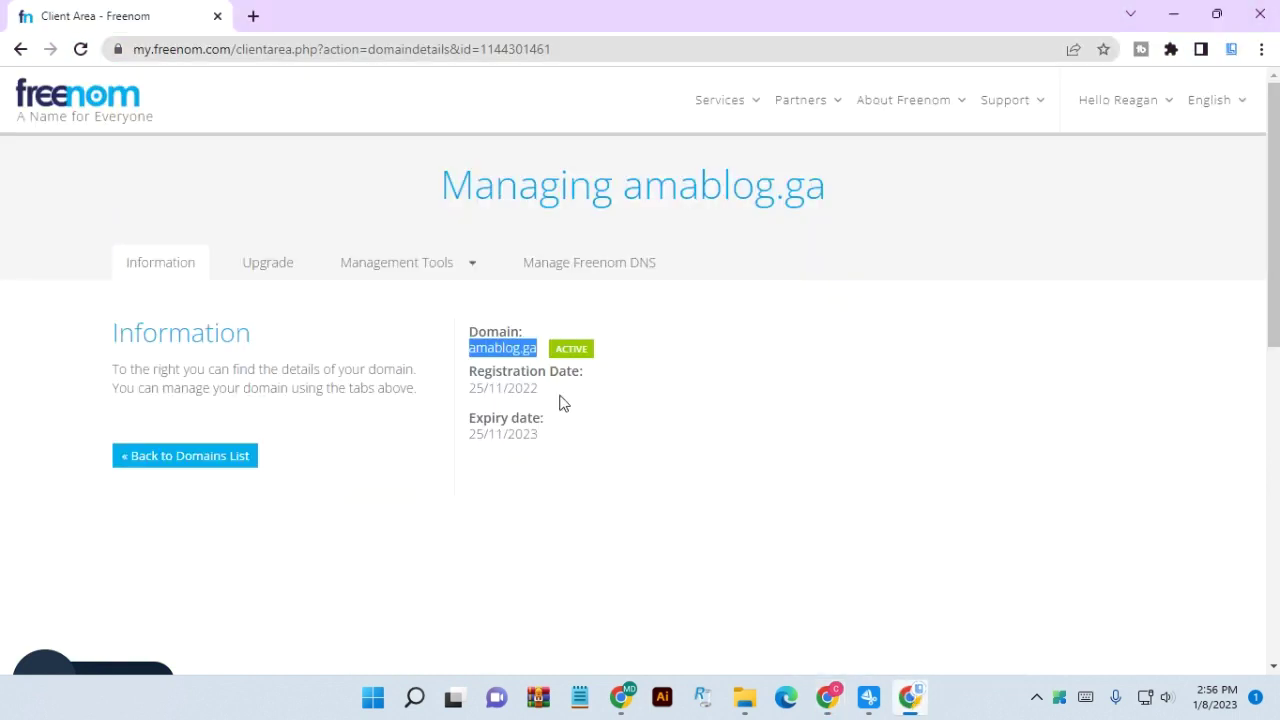
click(497, 368)
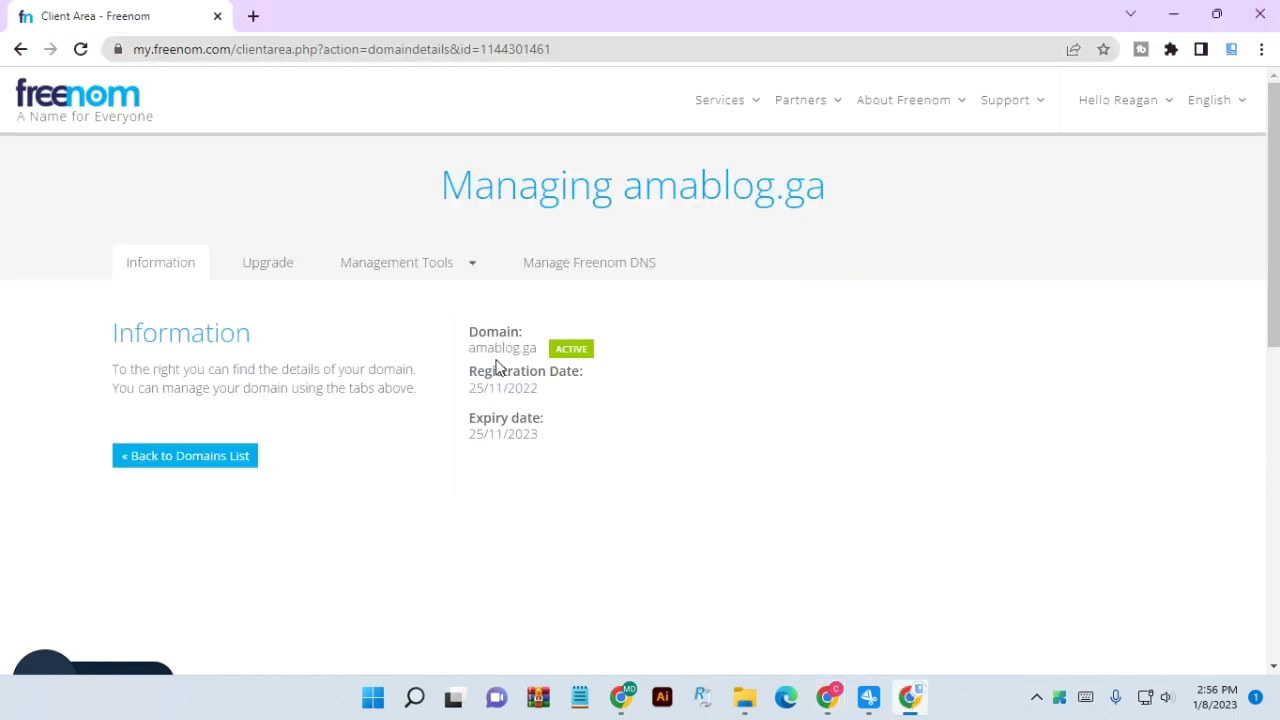
click(381, 262)
click(415, 302)
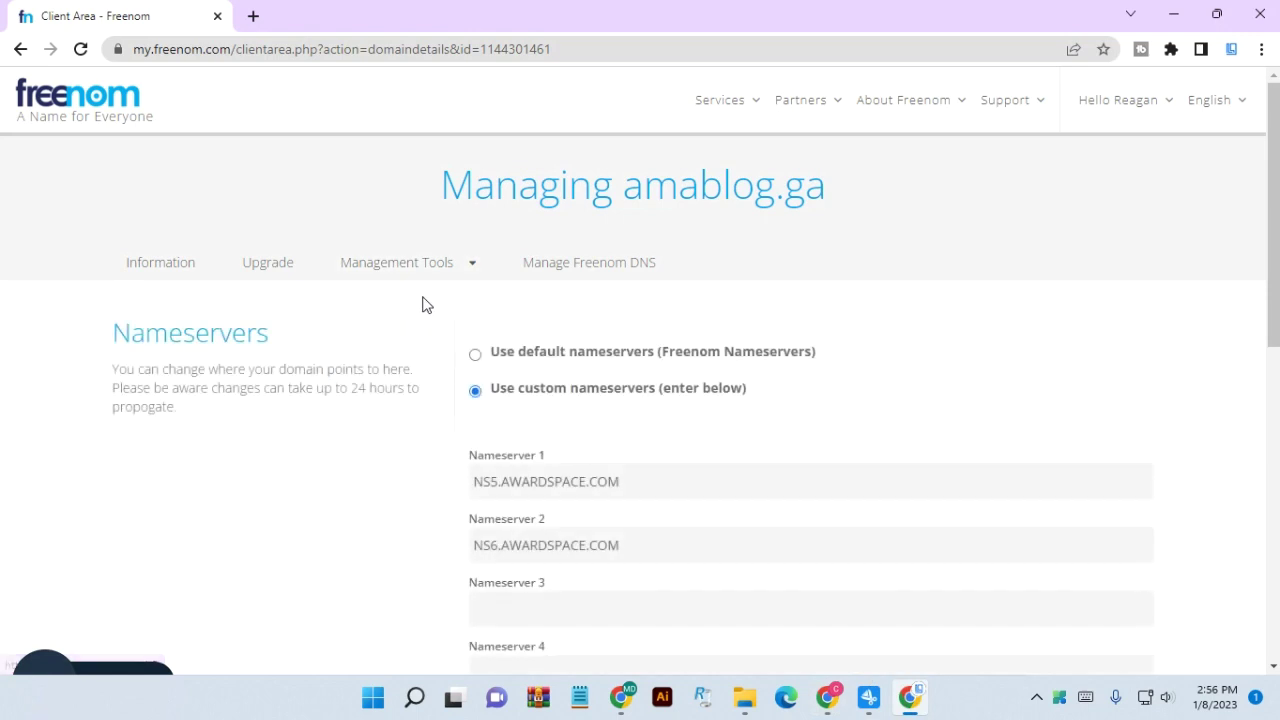
click(530, 356)
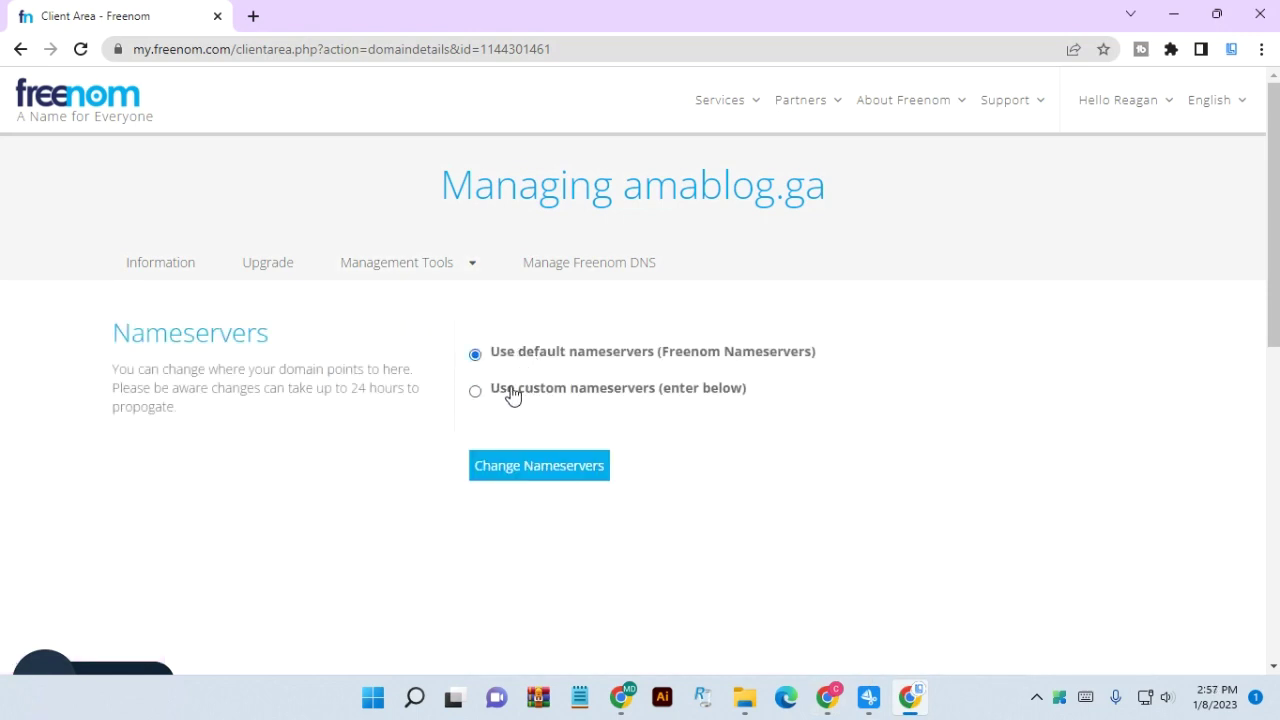
click(588, 398)
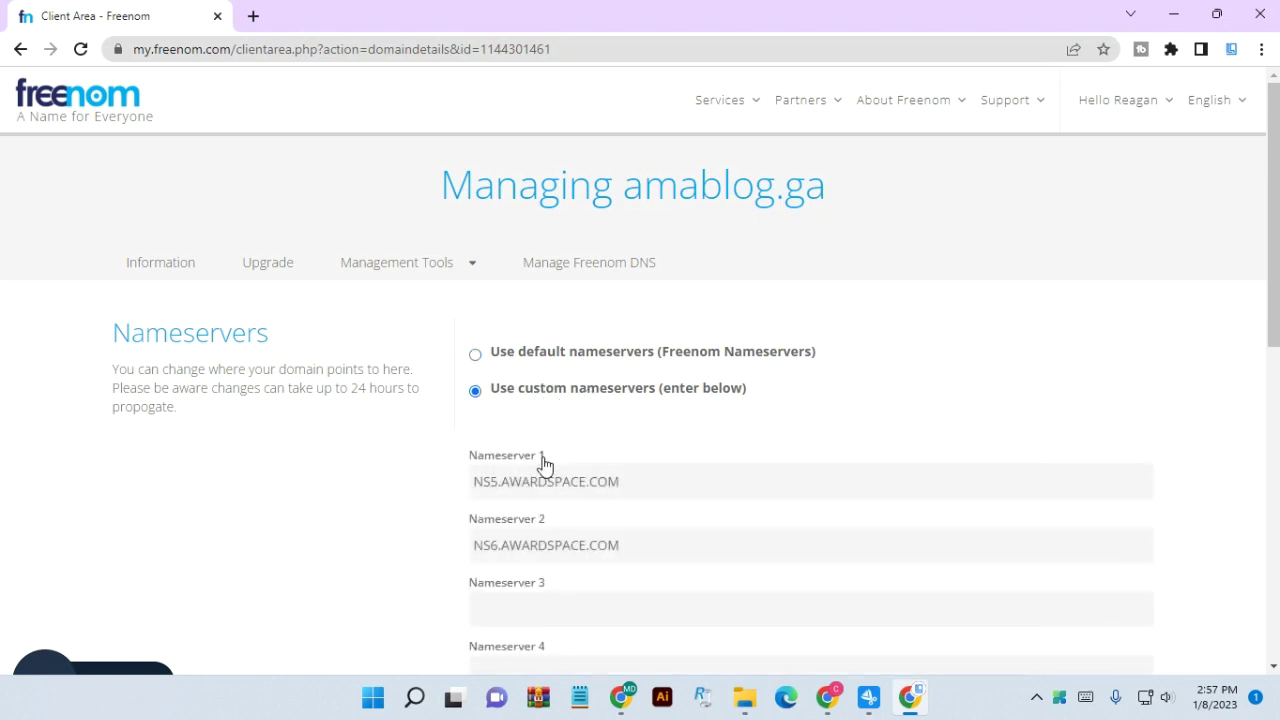
Clear the existing AwardSpace entries from Nameserver 1 and Nameserver 2 in Freenom
click(620, 481)
drag(620, 481, 478, 481)
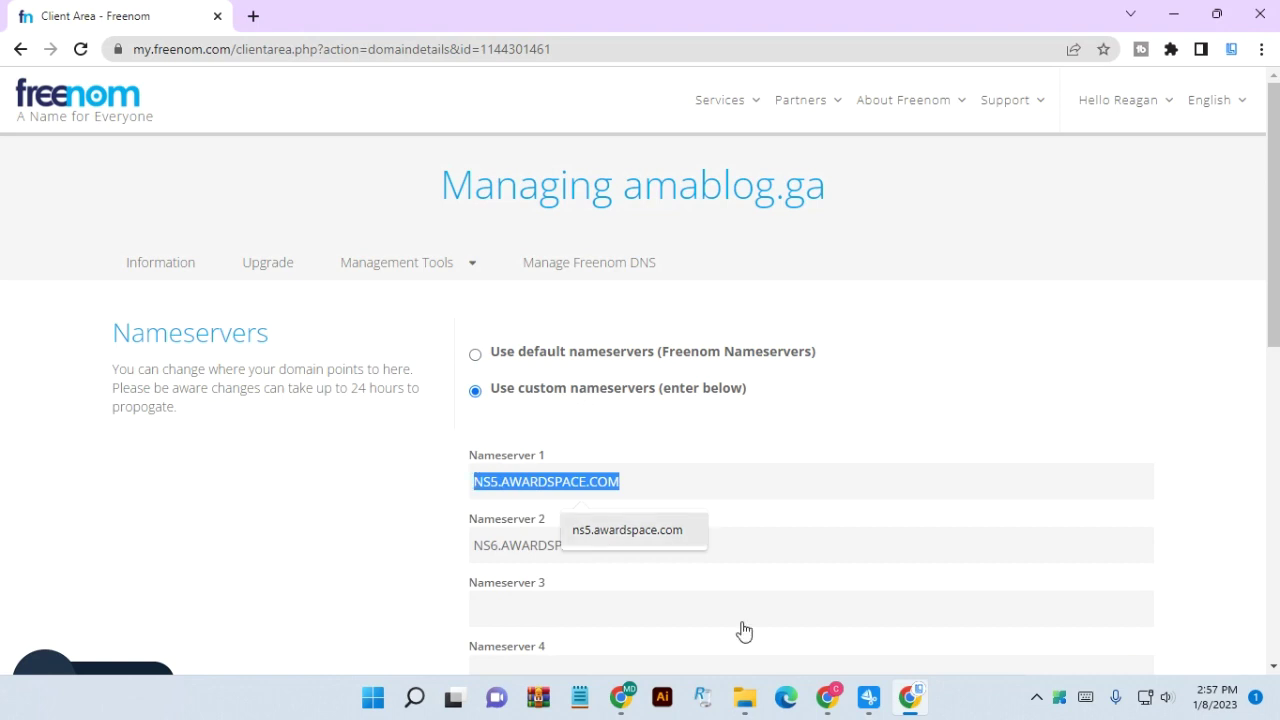
key(Right)
click(826, 700)
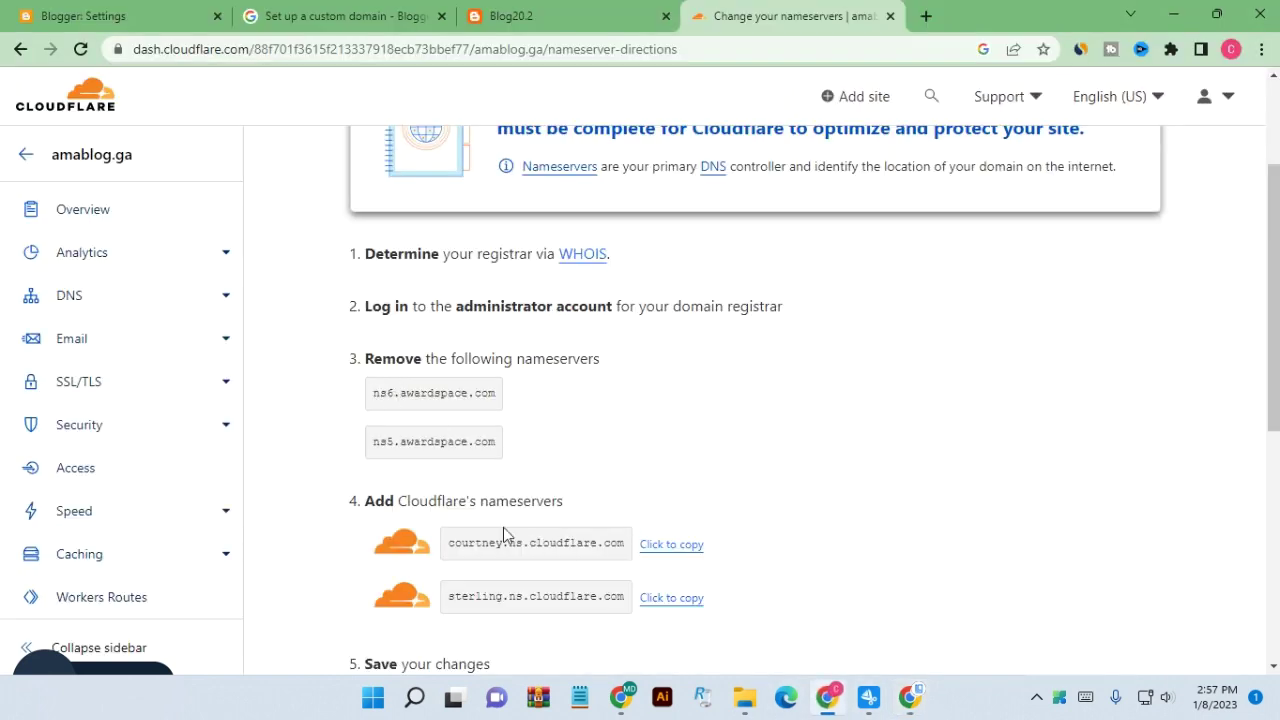
click(910, 697)
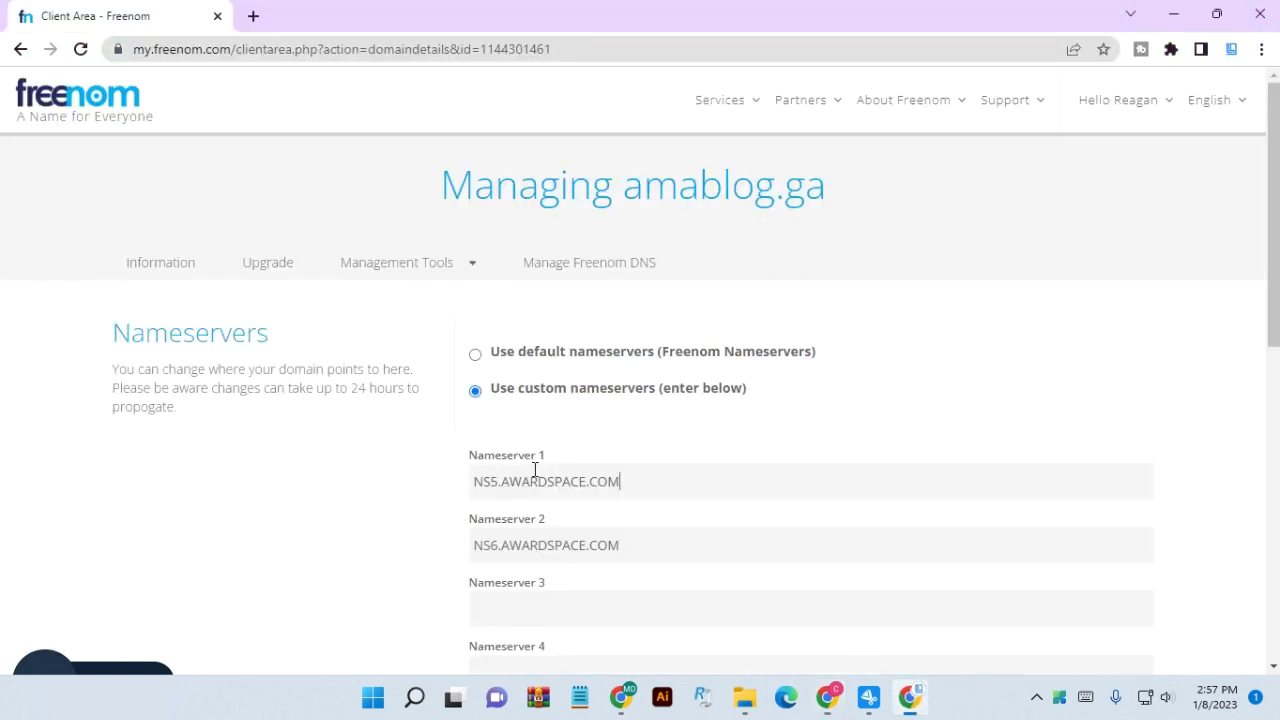
drag(628, 481, 397, 488)
key(BackSpace)
drag(640, 546, 398, 561)
key(BackSpace)
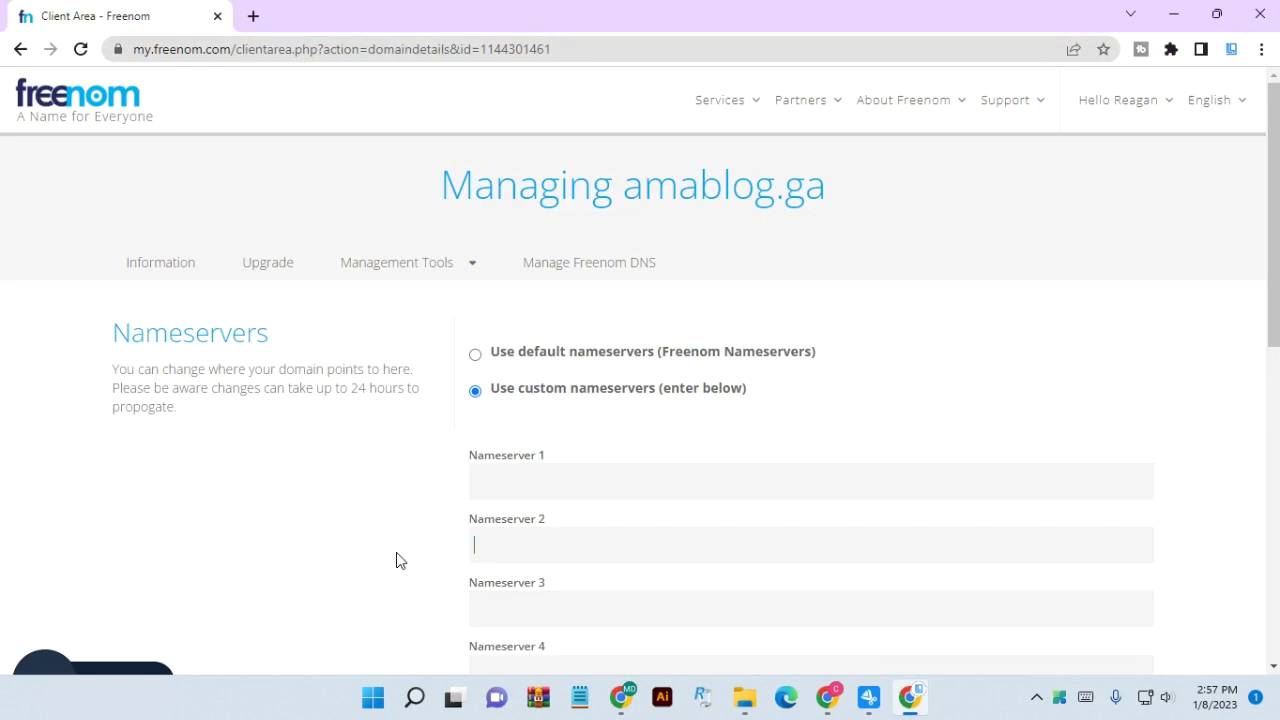
Copy Cloudflare's first nameserver, courtney.ns.cloudflare.com, and paste it as Nameserver 1 in Freenom
click(828, 697)
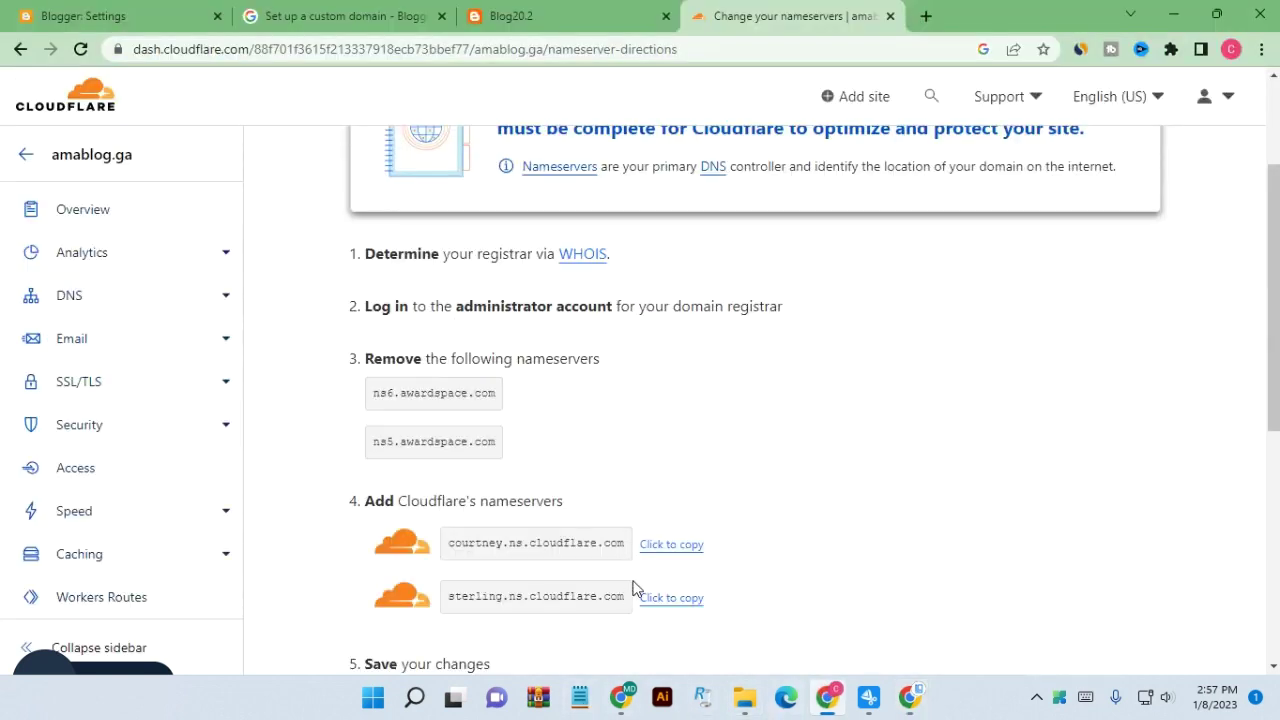
click(665, 546)
click(910, 697)
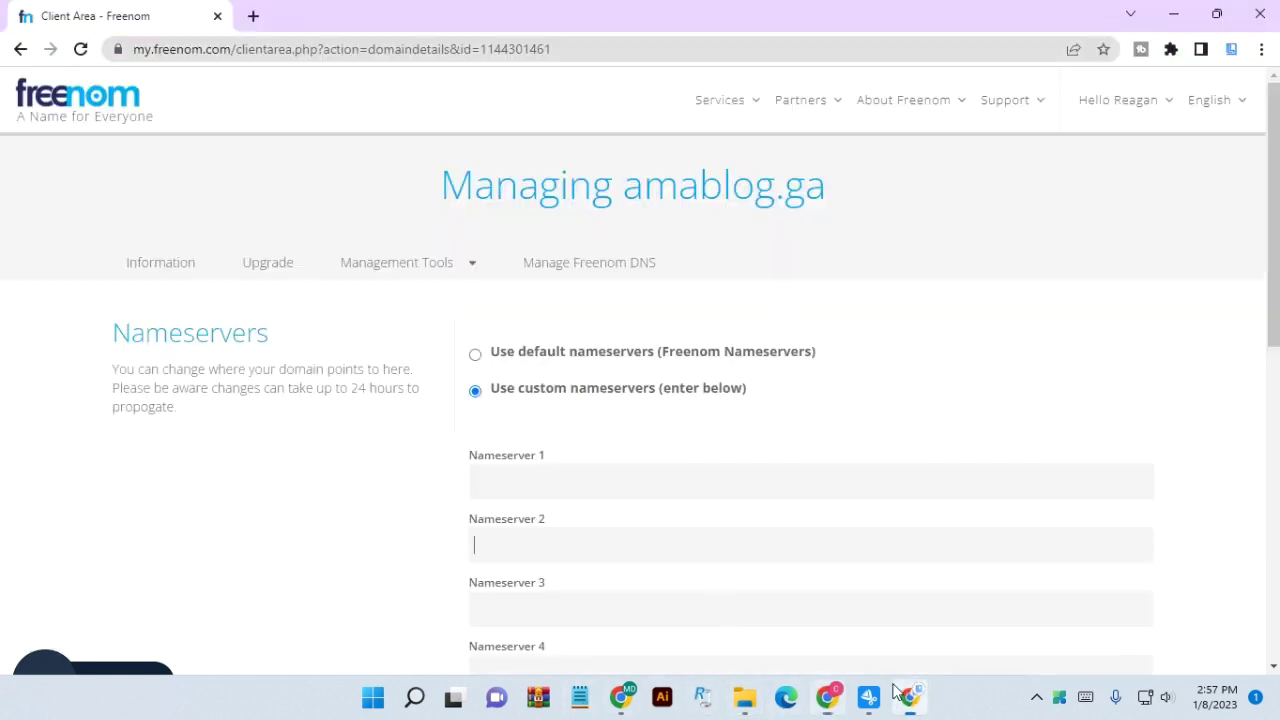
right_click(532, 483)
click(600, 331)
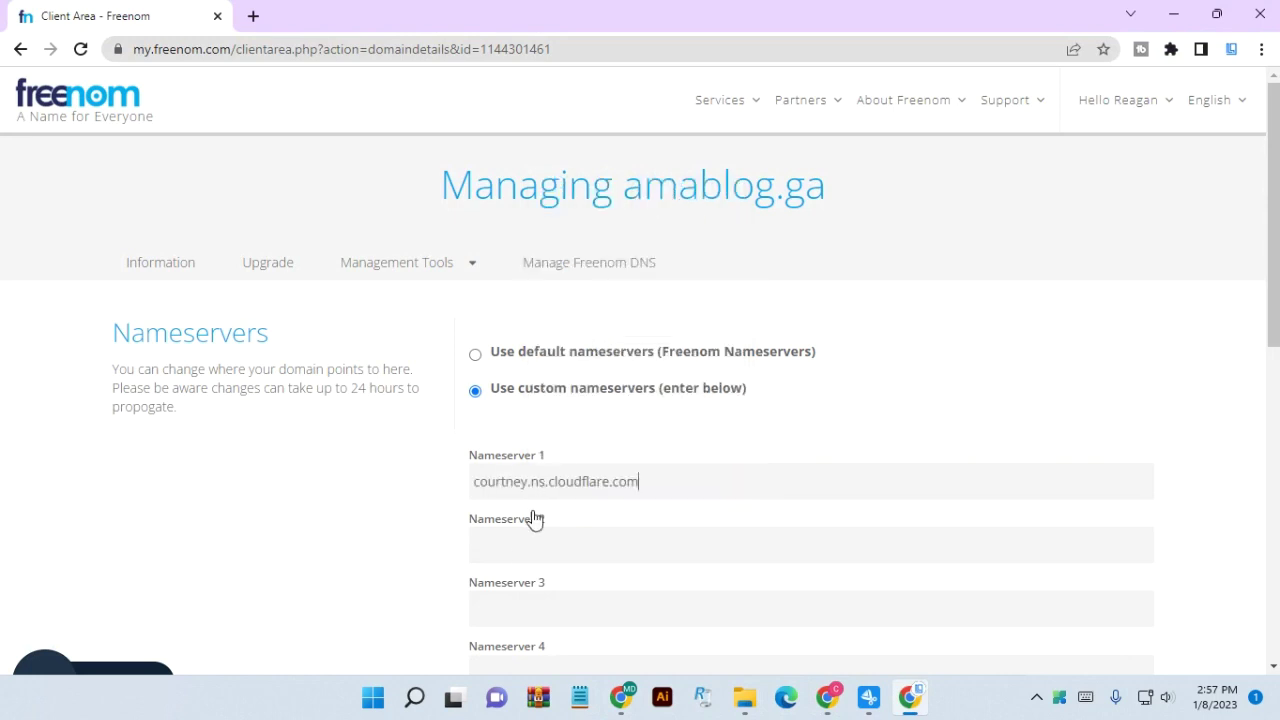
Copy Cloudflare's second nameserver, sterling.ns.cloudflare.com, and paste it as Nameserver 2 in Freenom
click(828, 697)
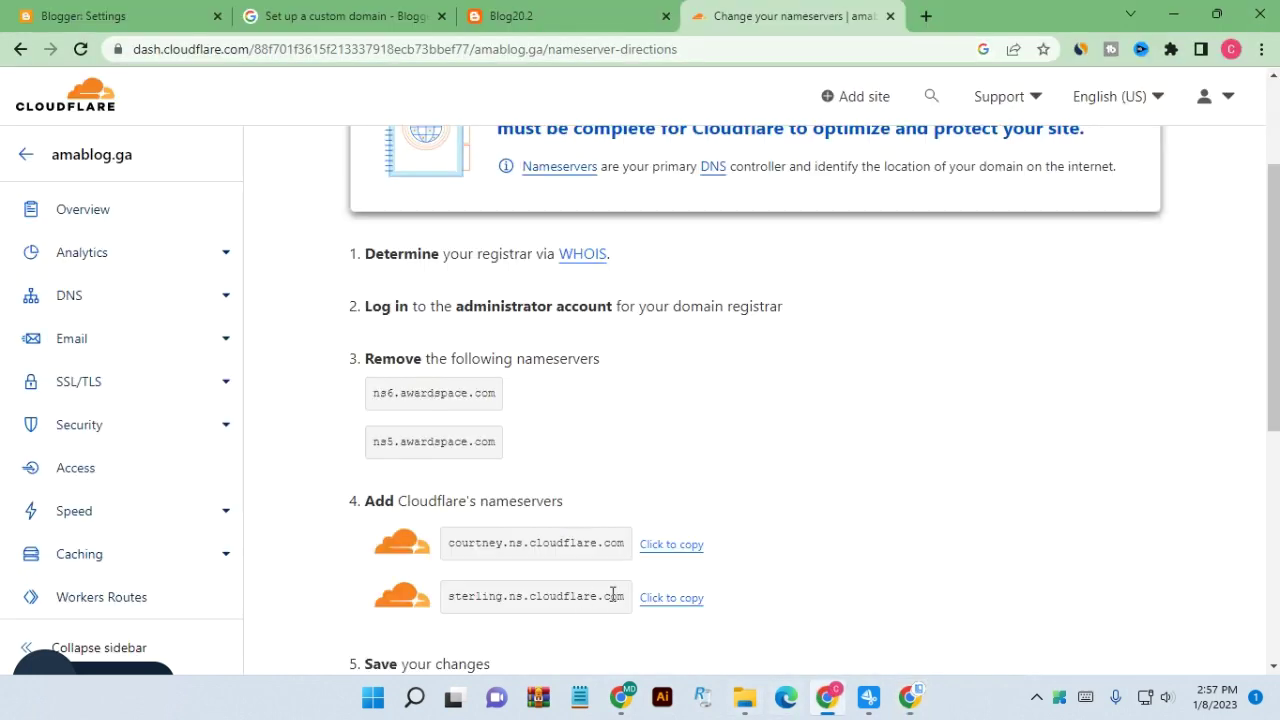
click(665, 597)
click(910, 697)
click(506, 543)
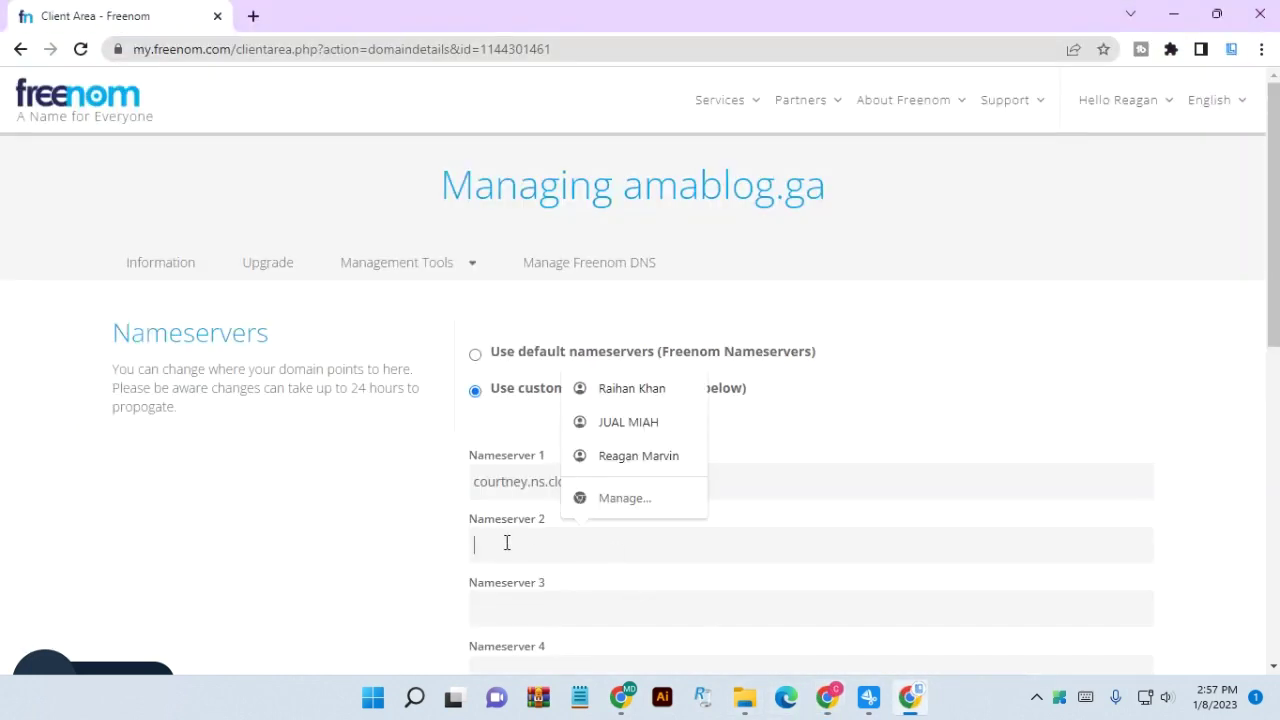
right_click(506, 543)
click(553, 391)
Submit the nameserver change and sign back in to Freenom with the prefilled credentials and Remember Me enabled
scroll(543, 525, down, 3)
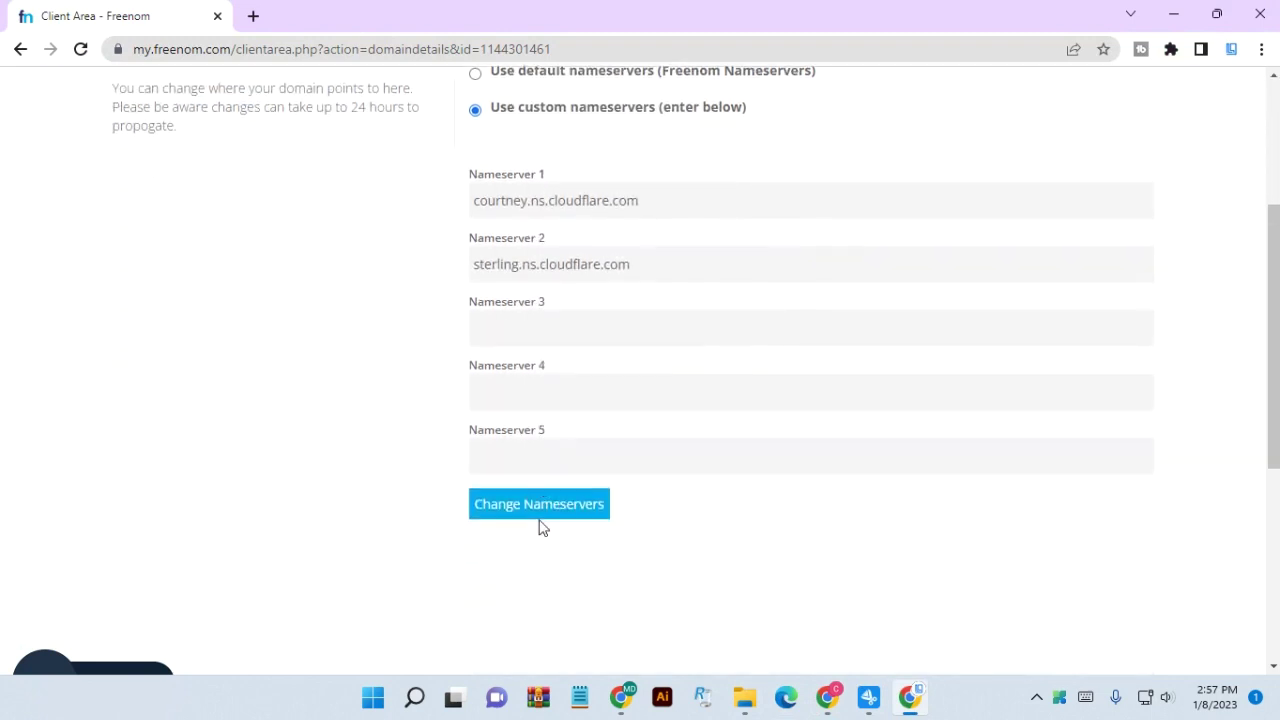
click(537, 516)
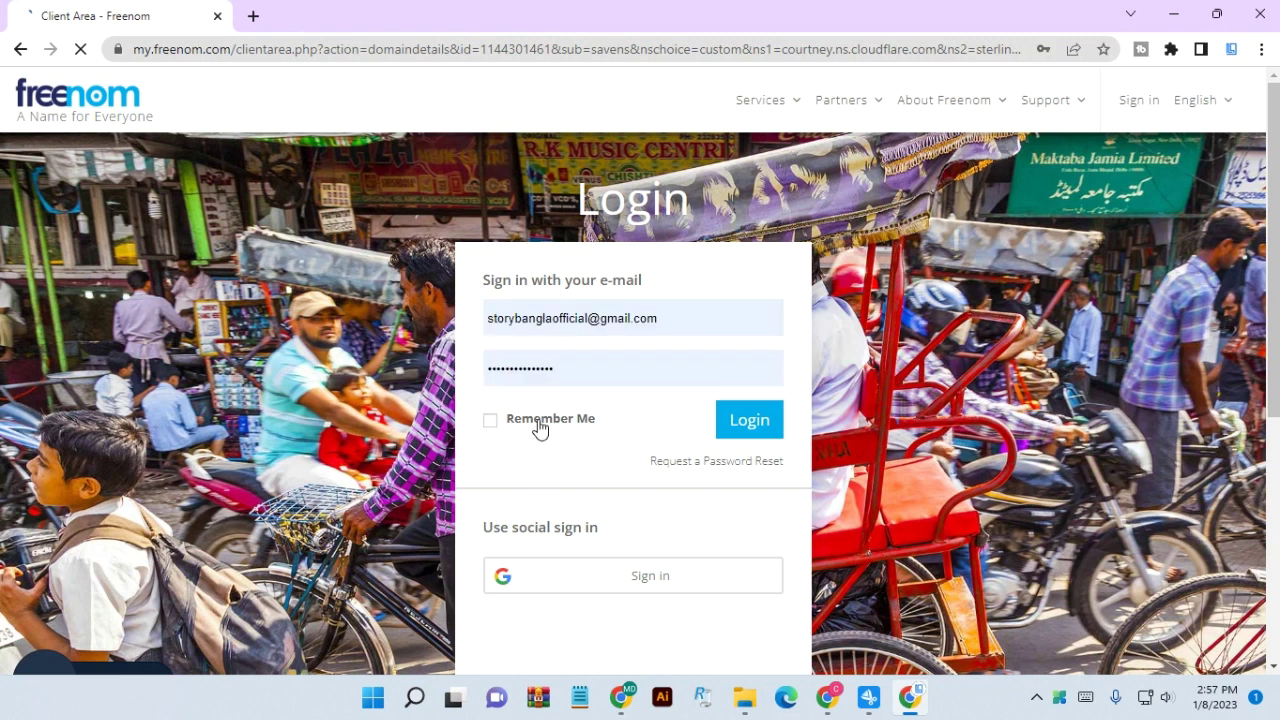
click(519, 428)
click(743, 424)
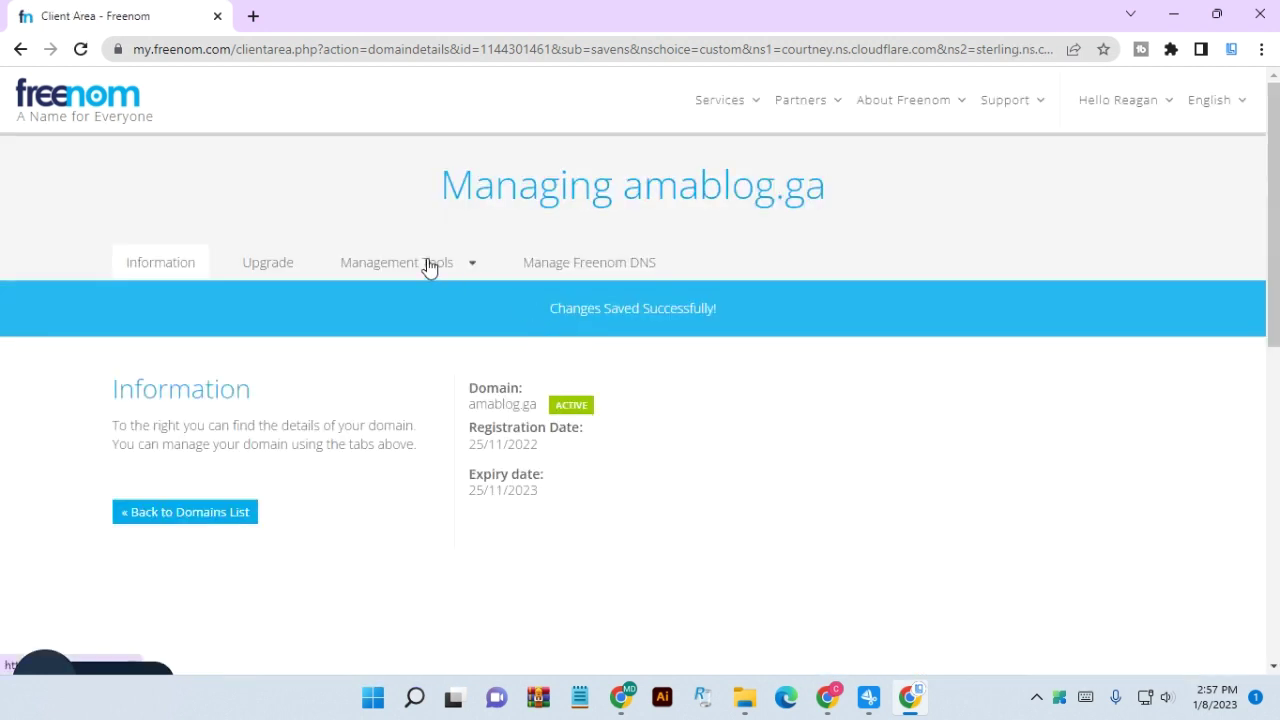
Reopen amablog.ga's nameserver settings in Freenom and review the saved custom nameservers
drag(531, 316, 770, 314)
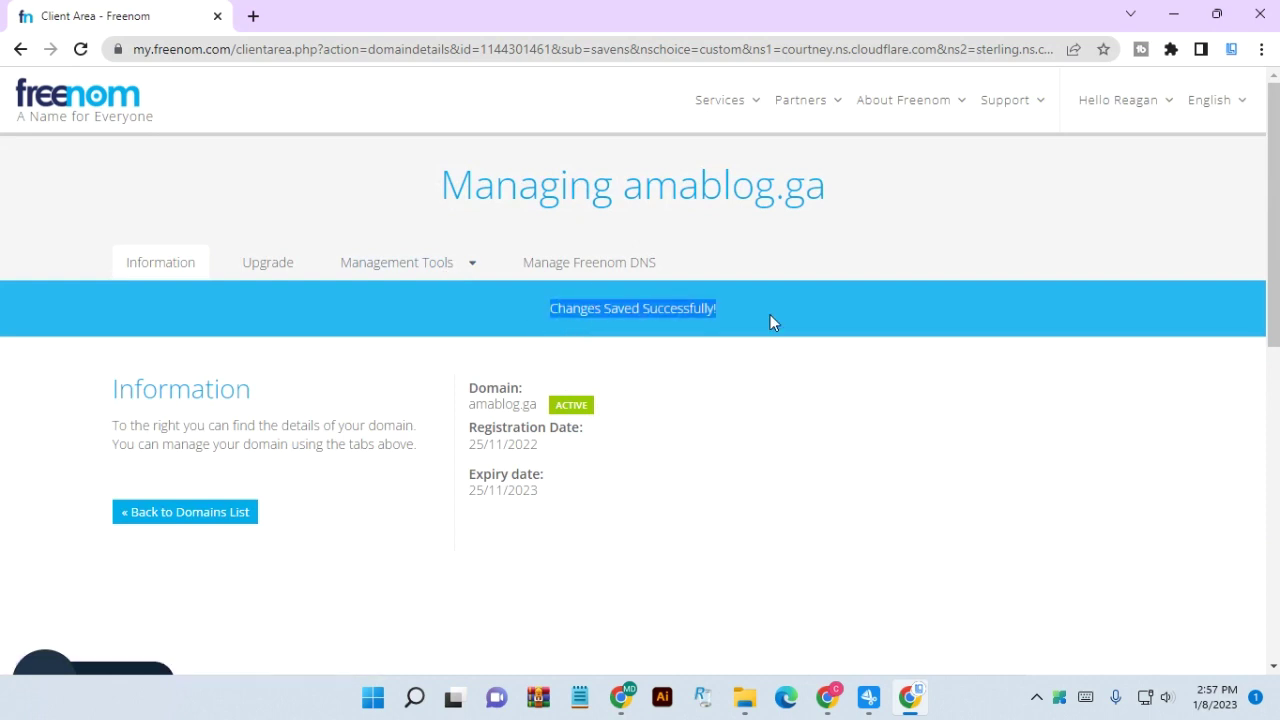
click(448, 275)
click(392, 303)
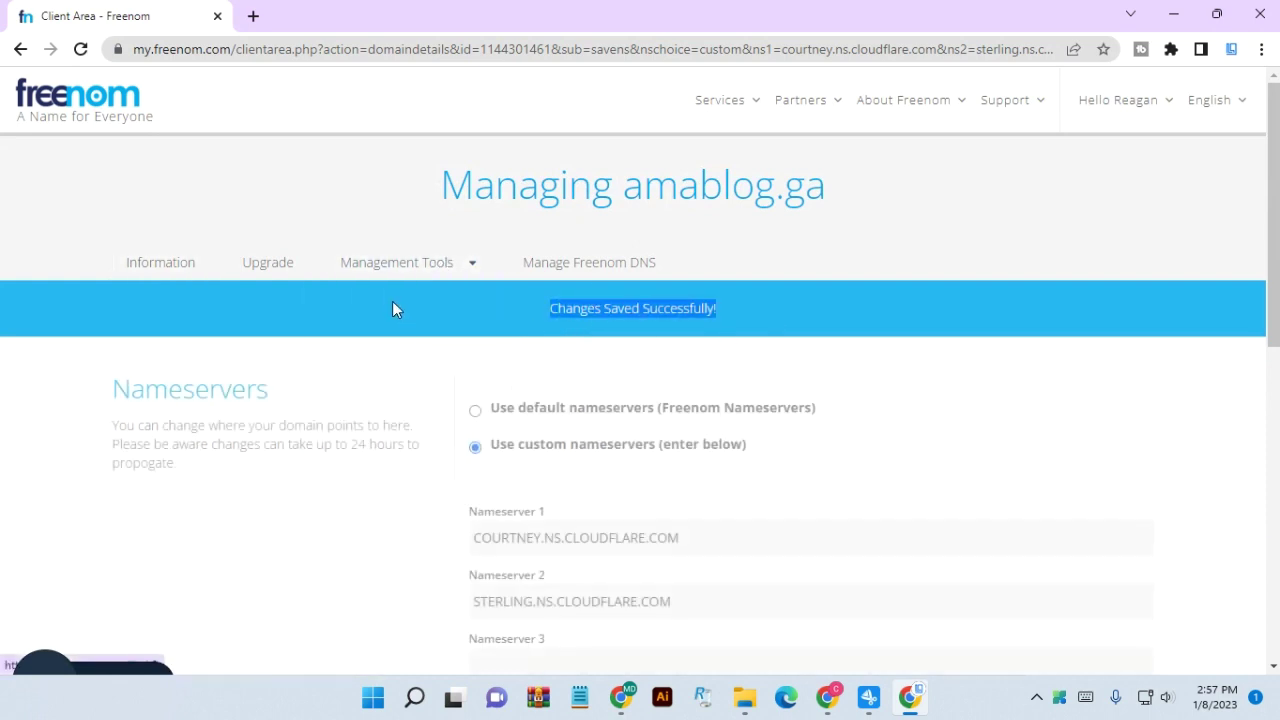
scroll(548, 443, down, 1)
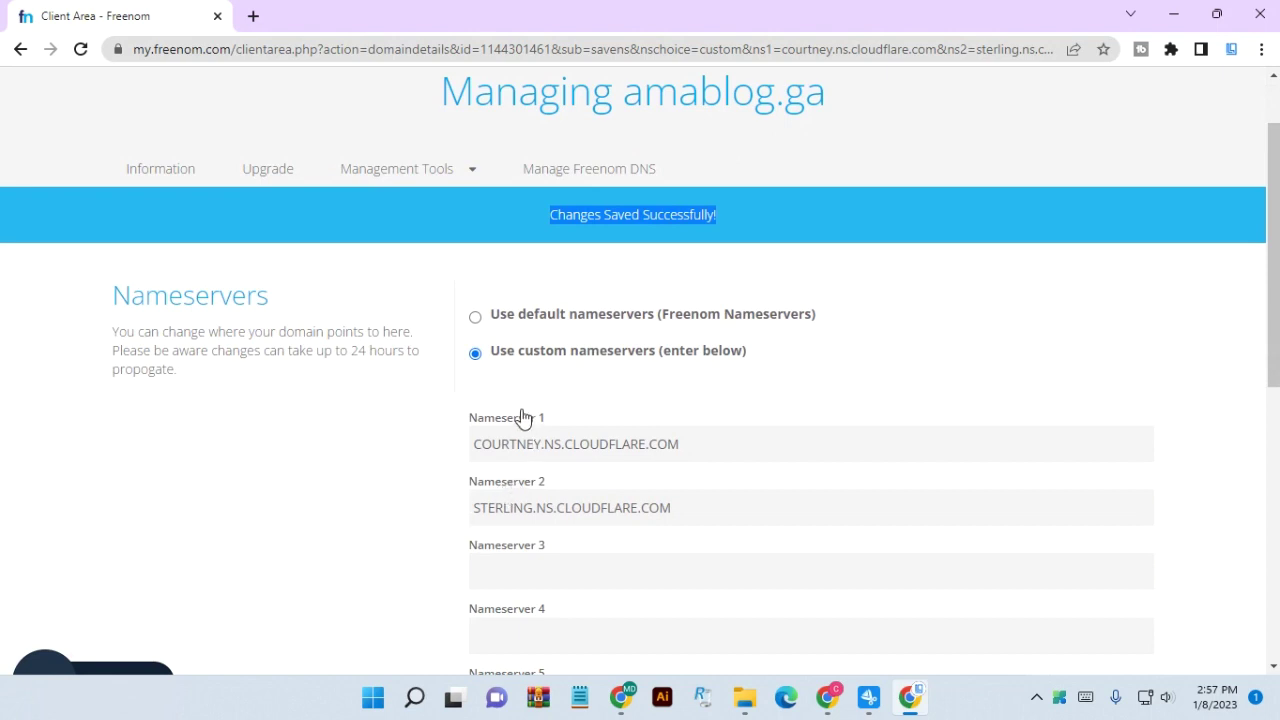
scroll(577, 520, down, 3)
Switch back to Cloudflare, confirm that the nameserver change is done, and skip the Quick Start Guide
click(827, 697)
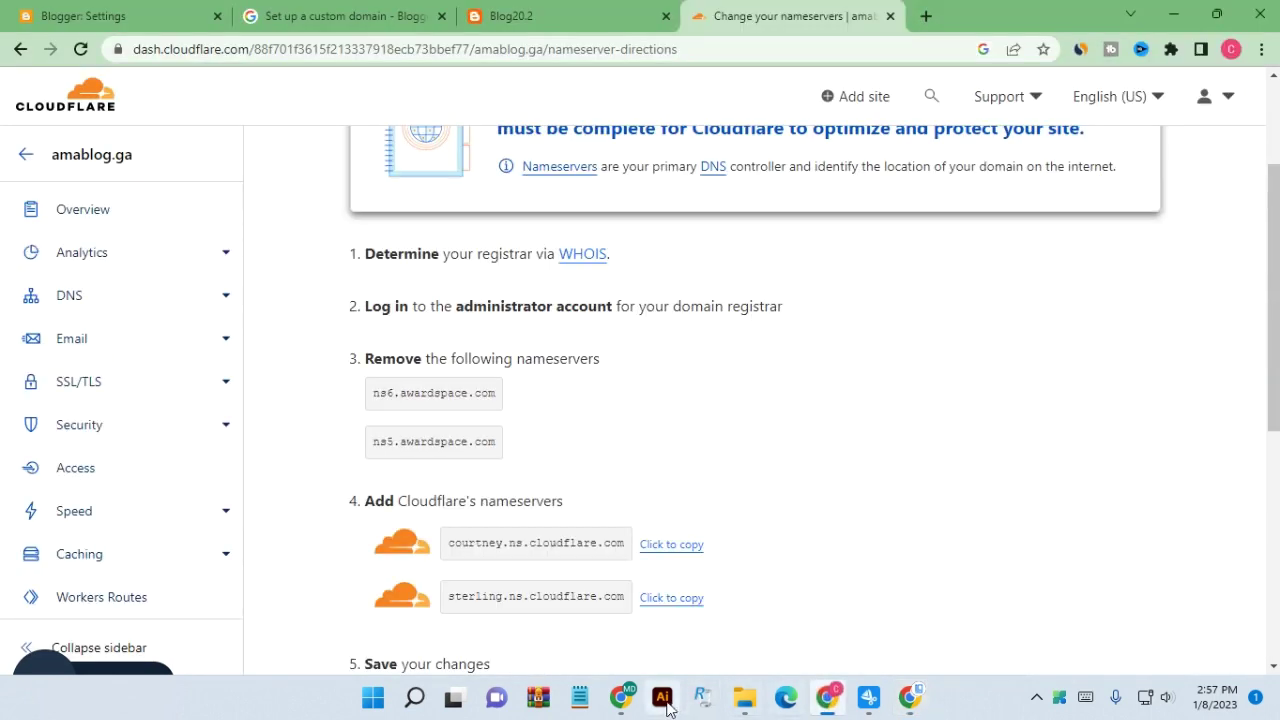
scroll(537, 574, down, 5)
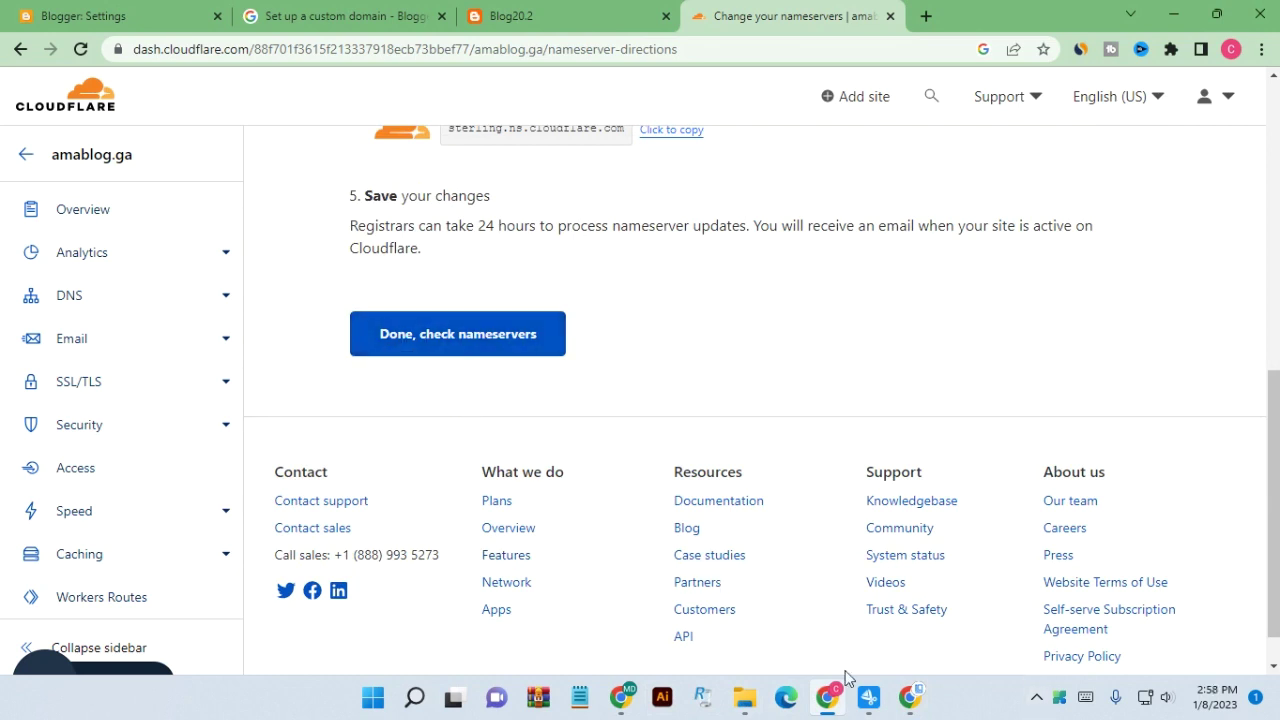
click(458, 348)
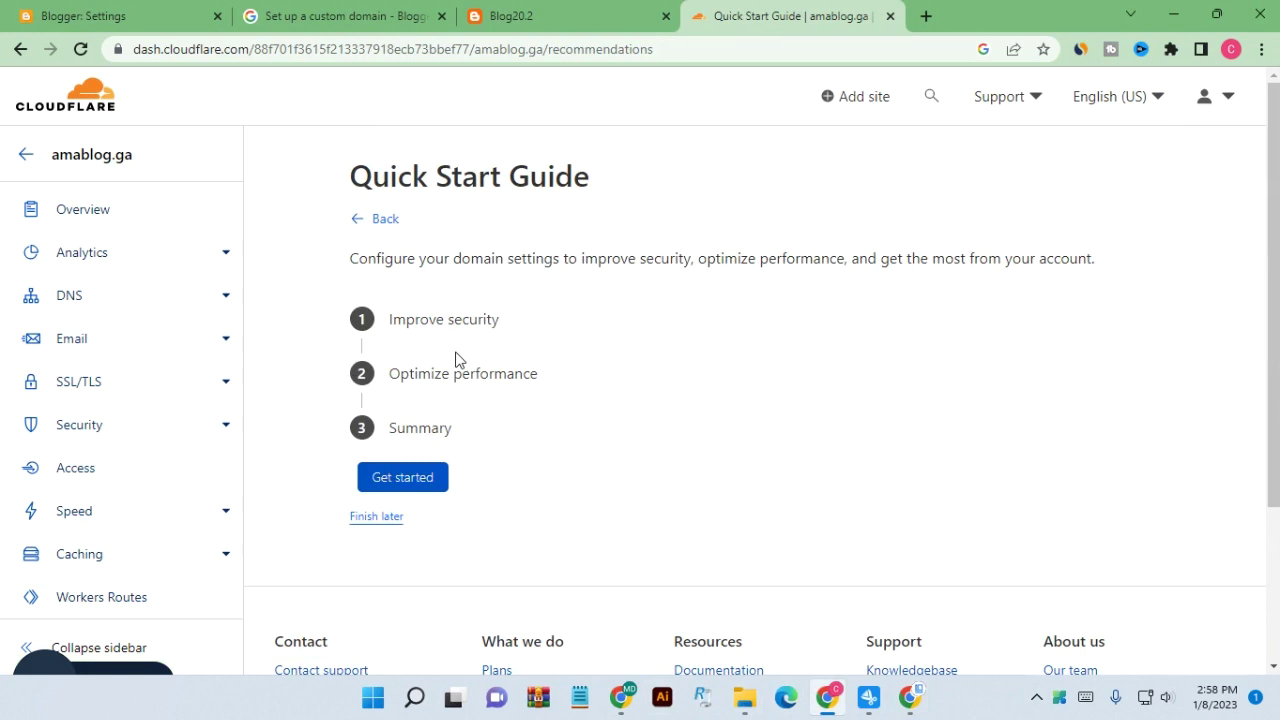
click(379, 520)
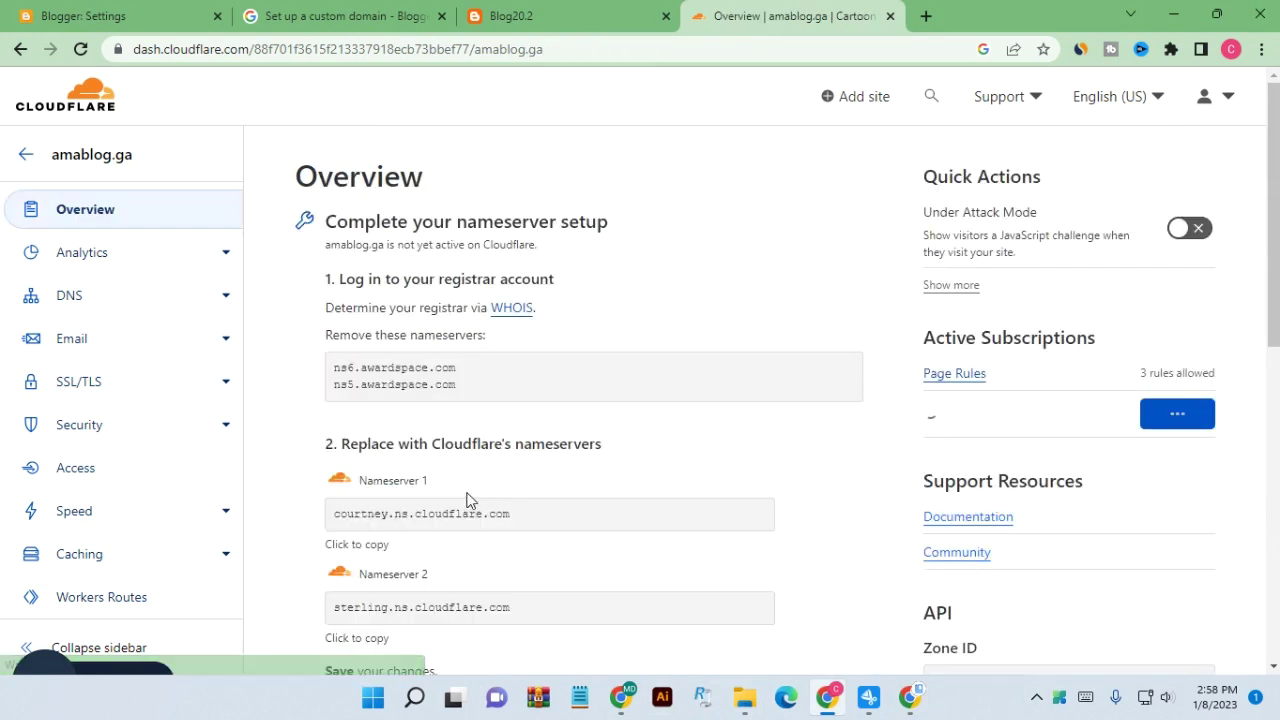
Request a nameserver check for amablog.ga from its Cloudflare overview
scroll(517, 483, down, 5)
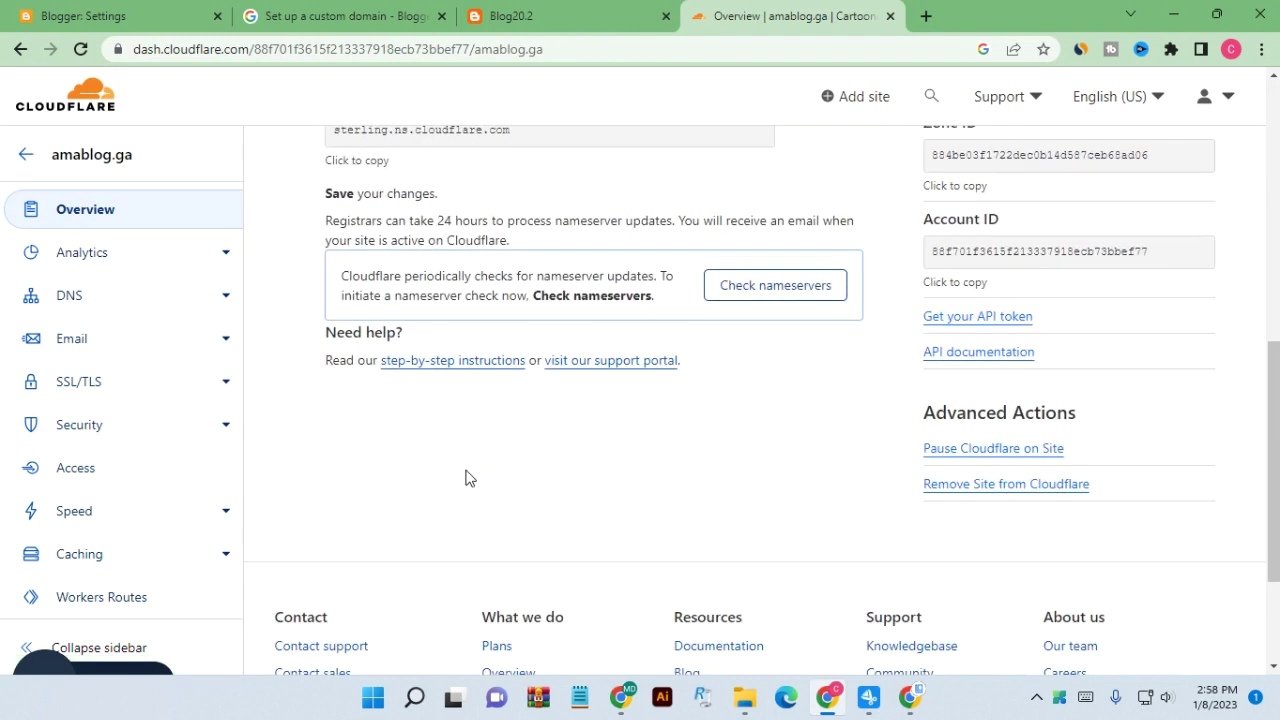
click(755, 288)
scroll(375, 298, up, 5)
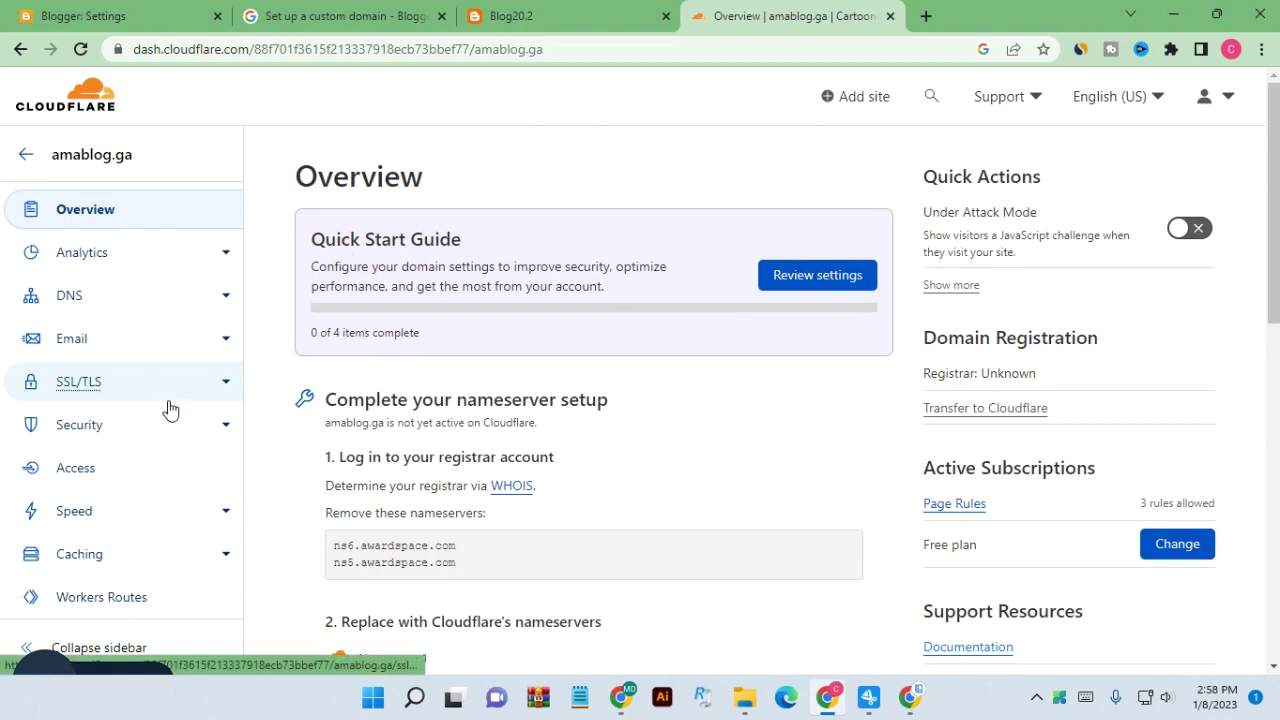
Look at the blog's current web address in its open page and return to the Cloudflare overview
click(547, 10)
click(134, 47)
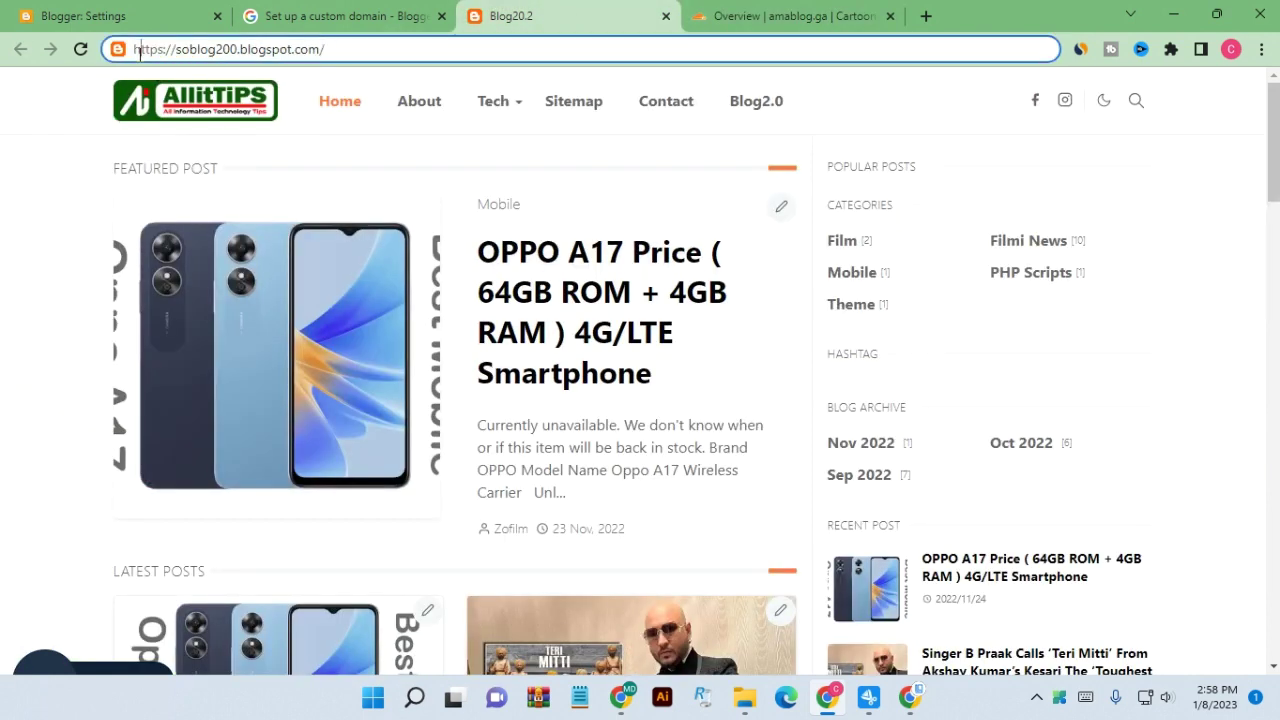
click(785, 16)
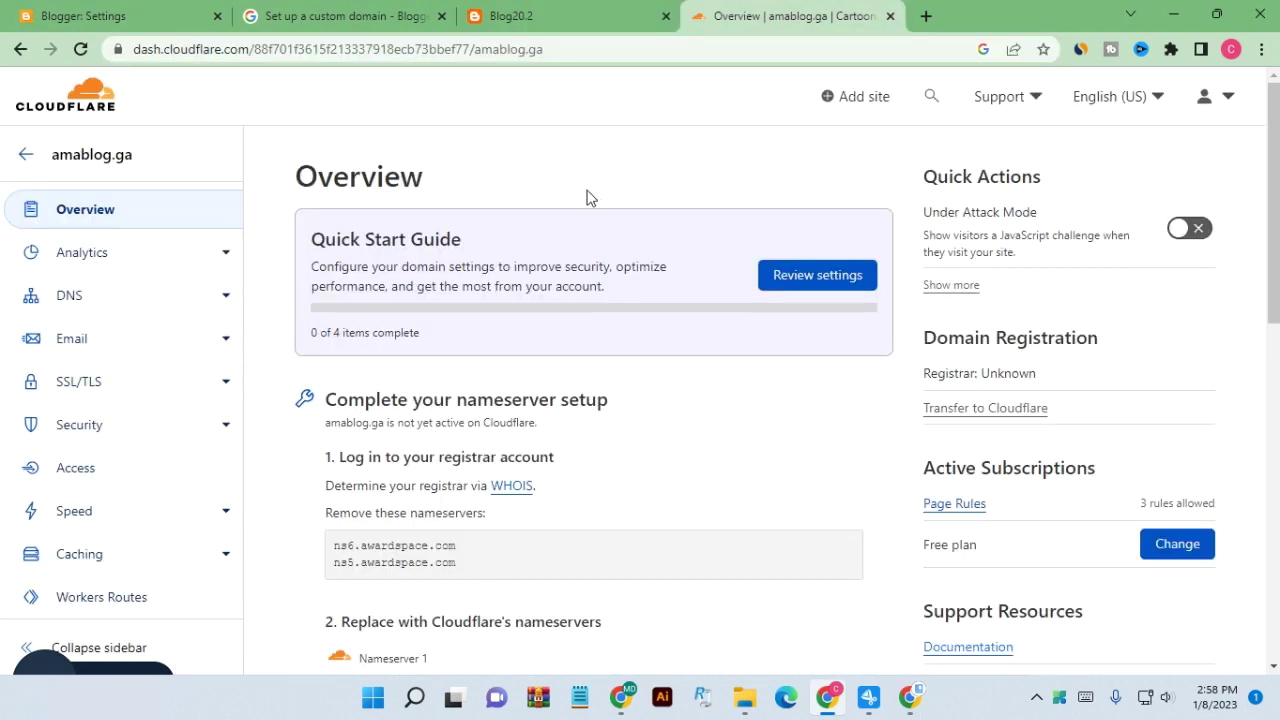
Set amablog.ga's SSL/TLS encryption mode to Flexible and enable the SSL/TLS Recommender
click(88, 396)
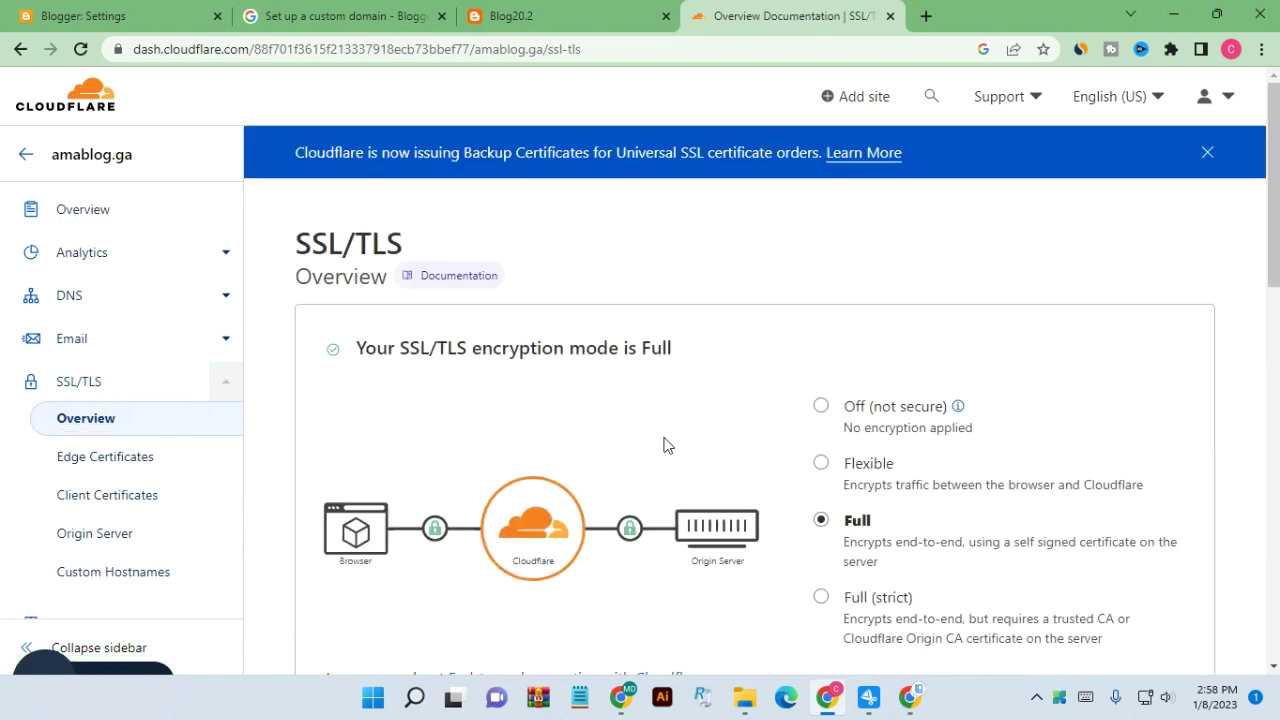
scroll(720, 450, down, 1)
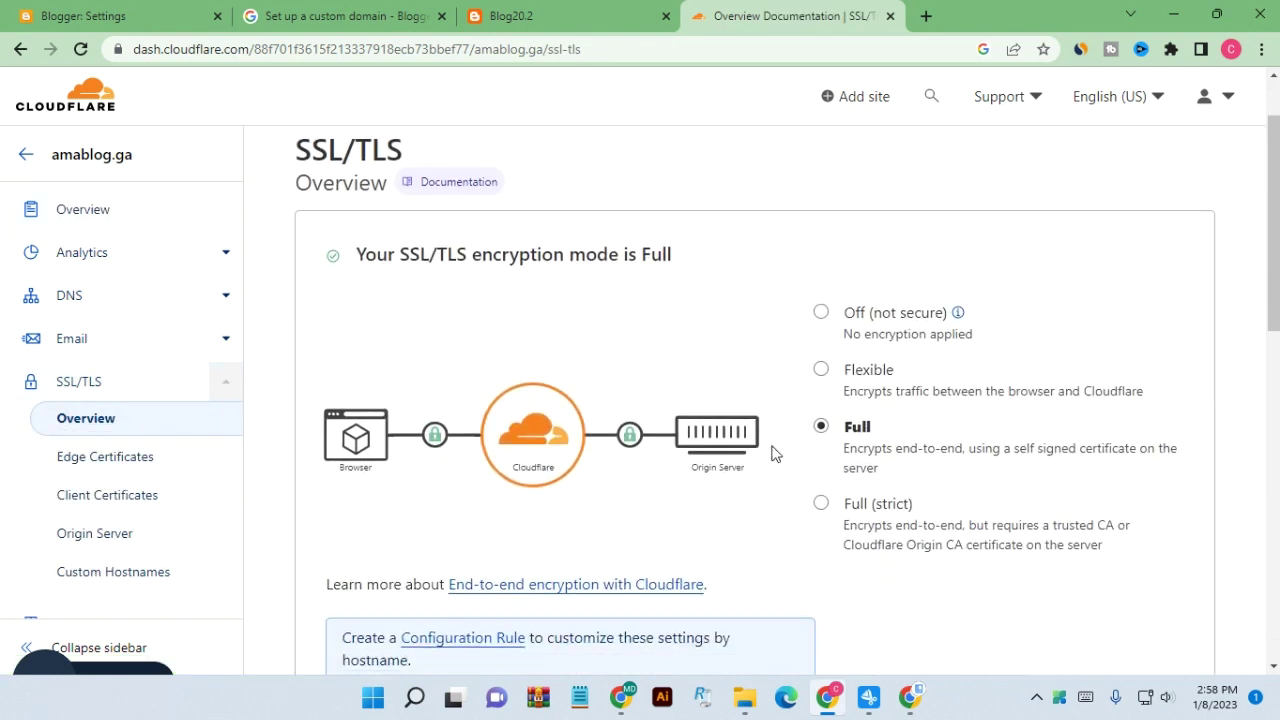
click(819, 372)
scroll(790, 450, down, 5)
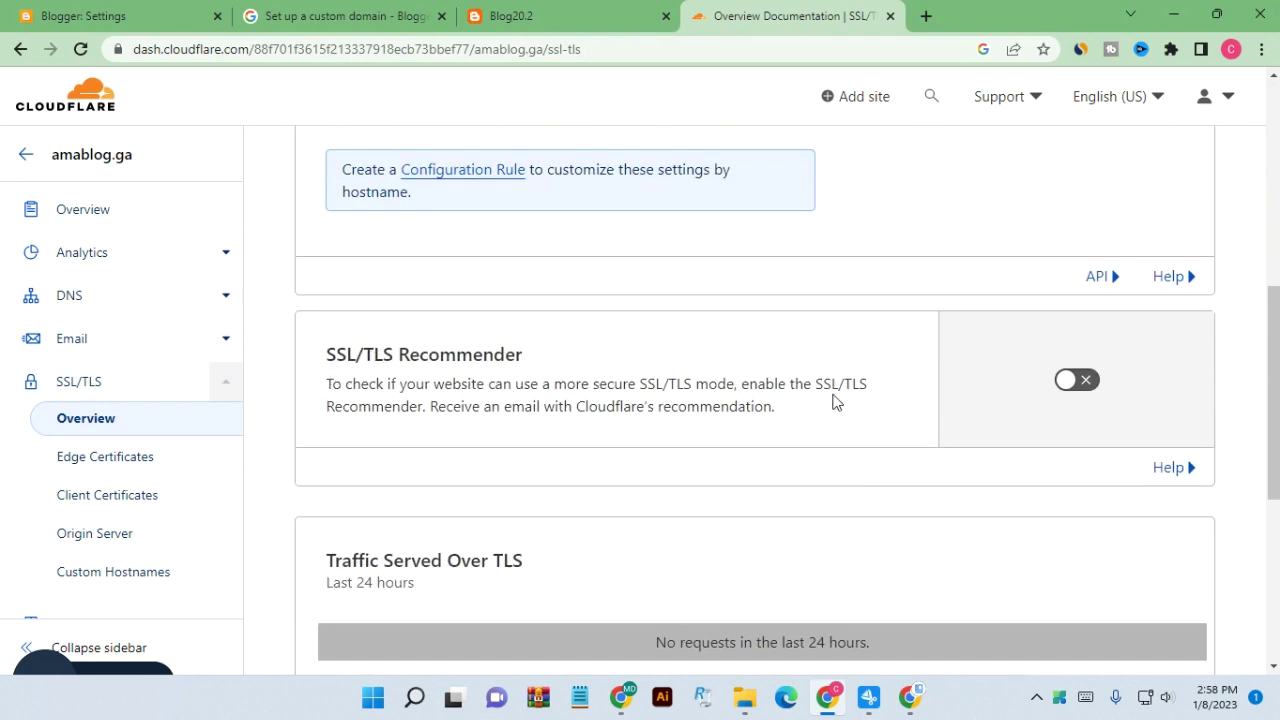
click(1062, 385)
scroll(1056, 395, down, 3)
scroll(966, 424, up, 8)
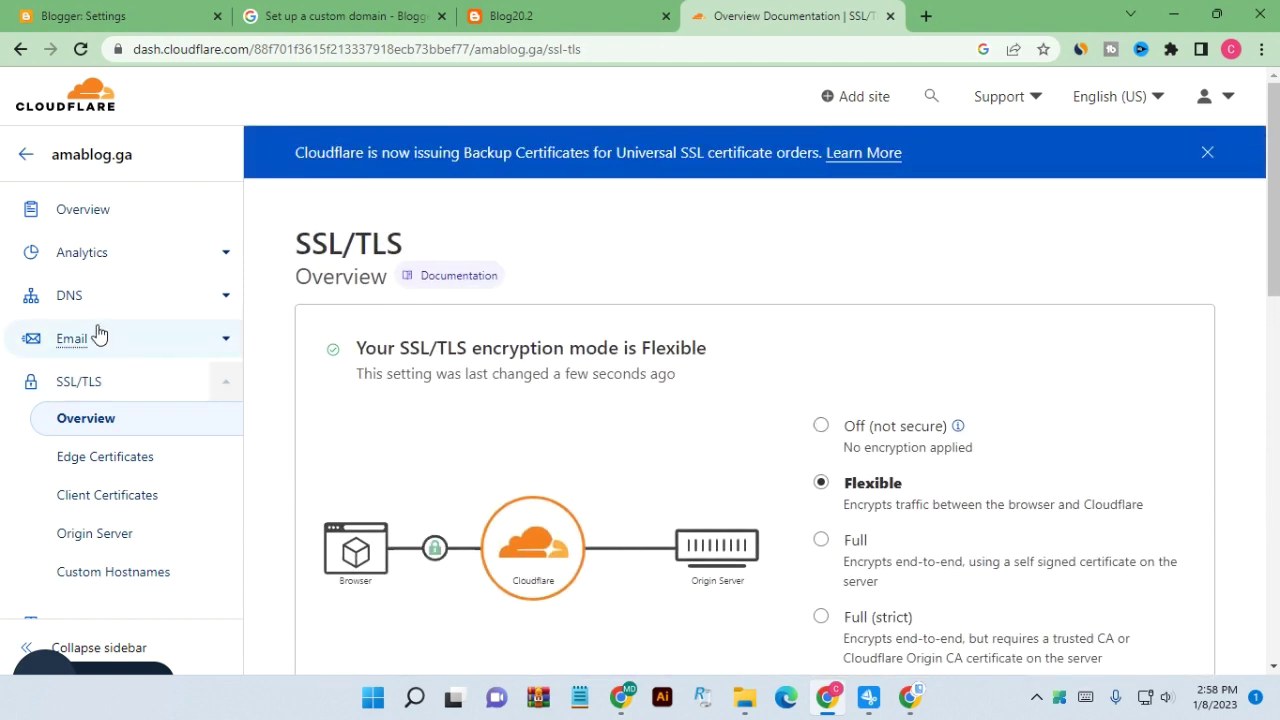
Check amablog.ga's activation on its Cloudflare overview and go back to the account's website list
click(70, 206)
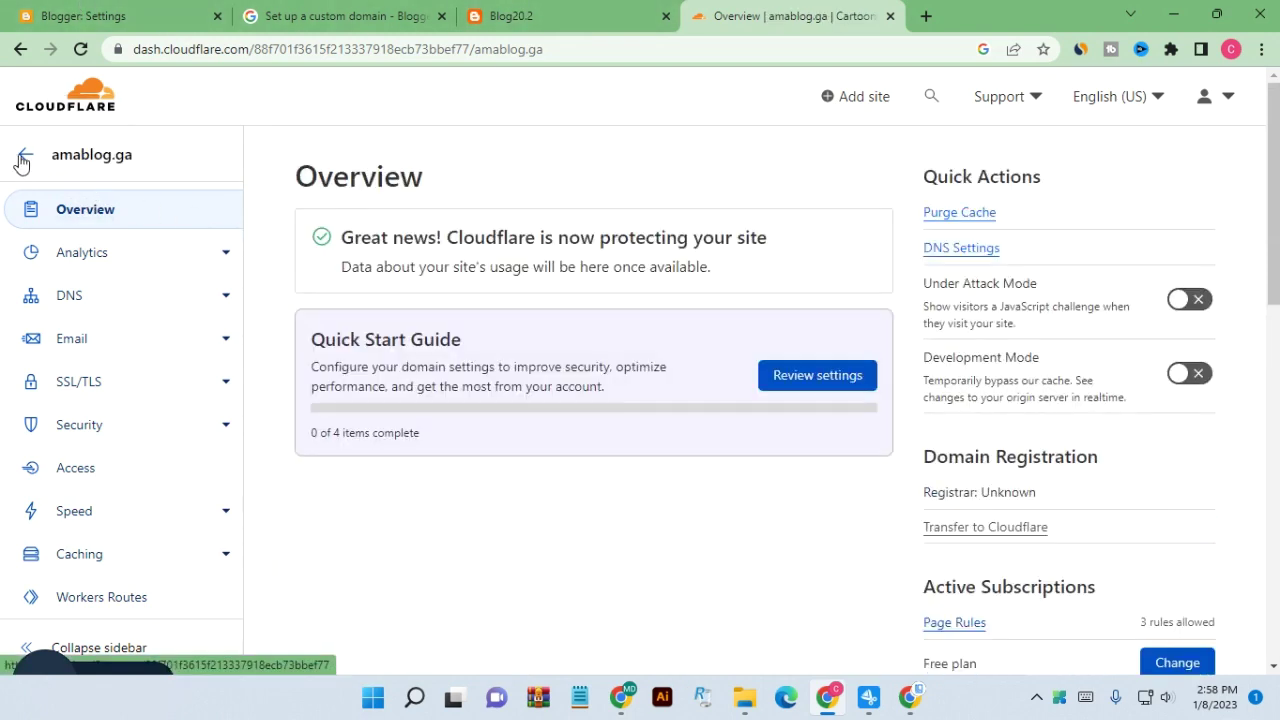
click(100, 213)
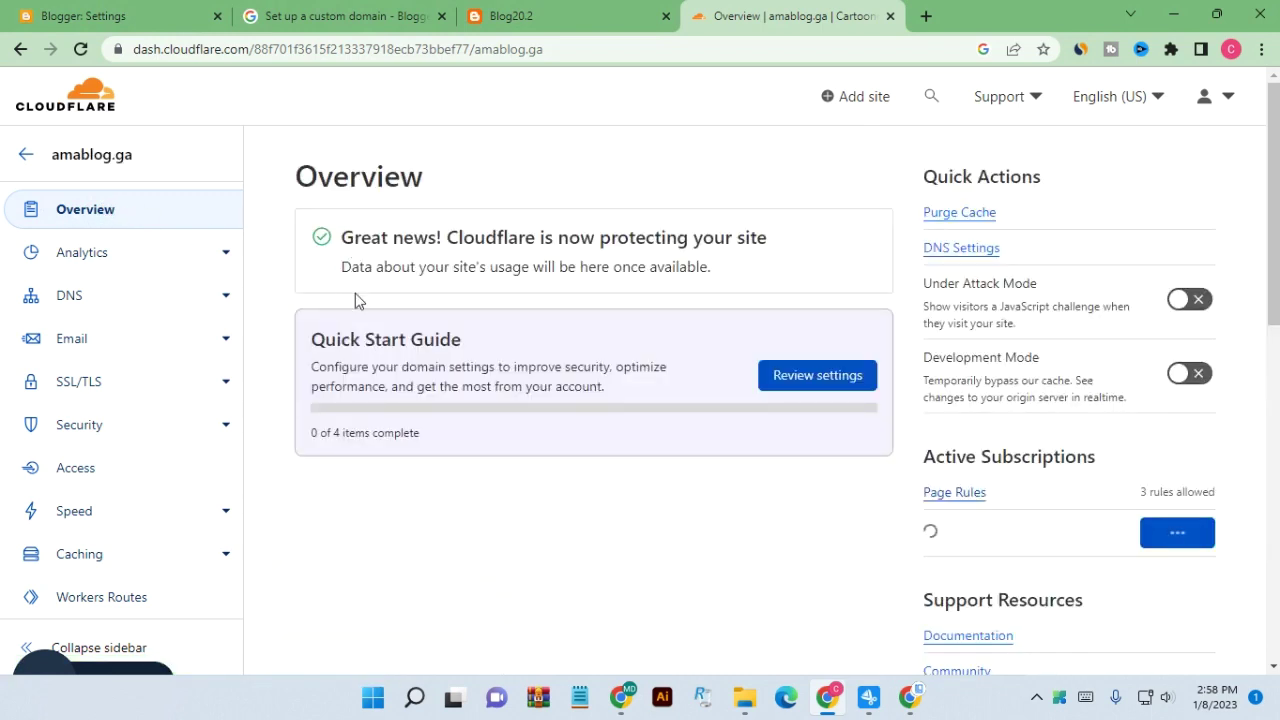
click(27, 159)
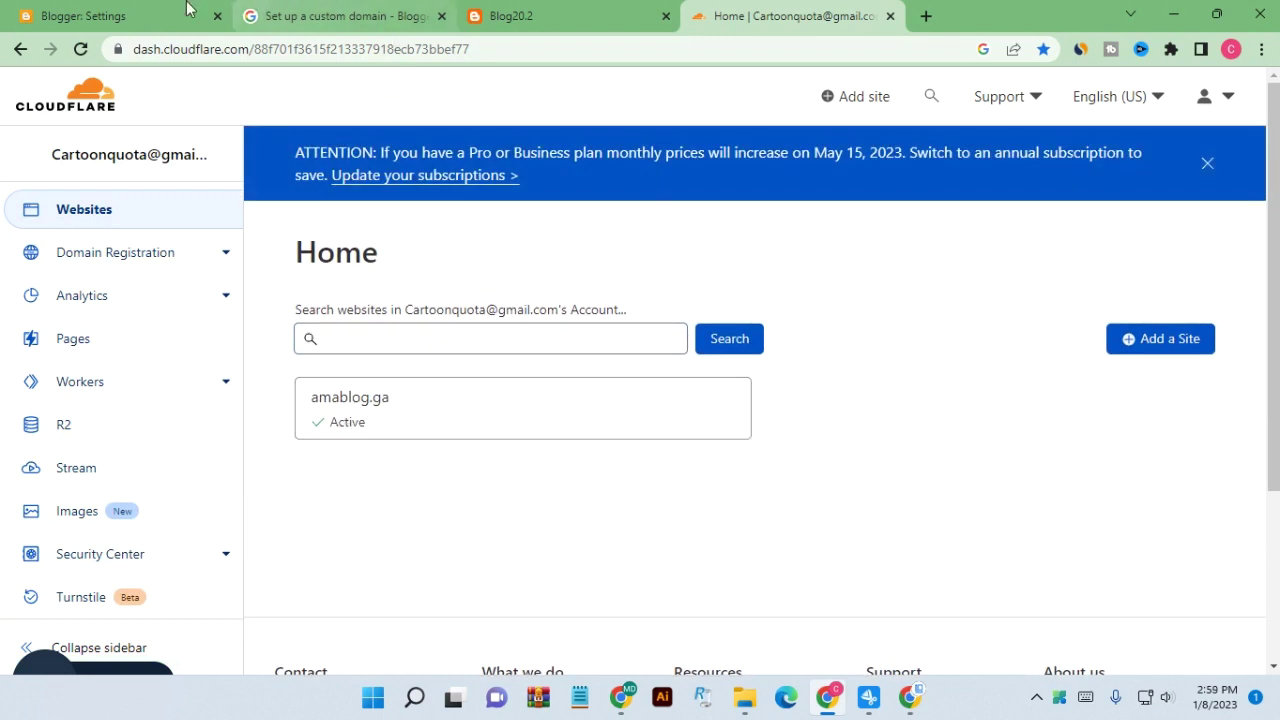
click(113, 18)
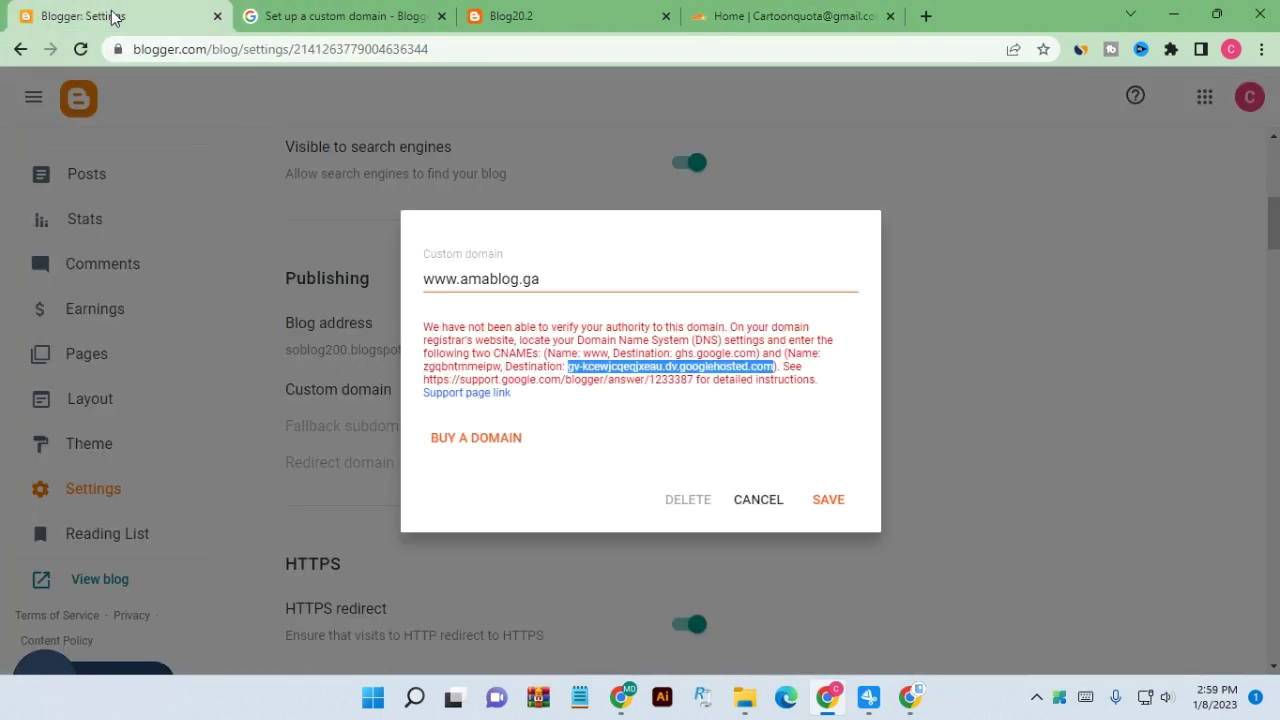
click(640, 362)
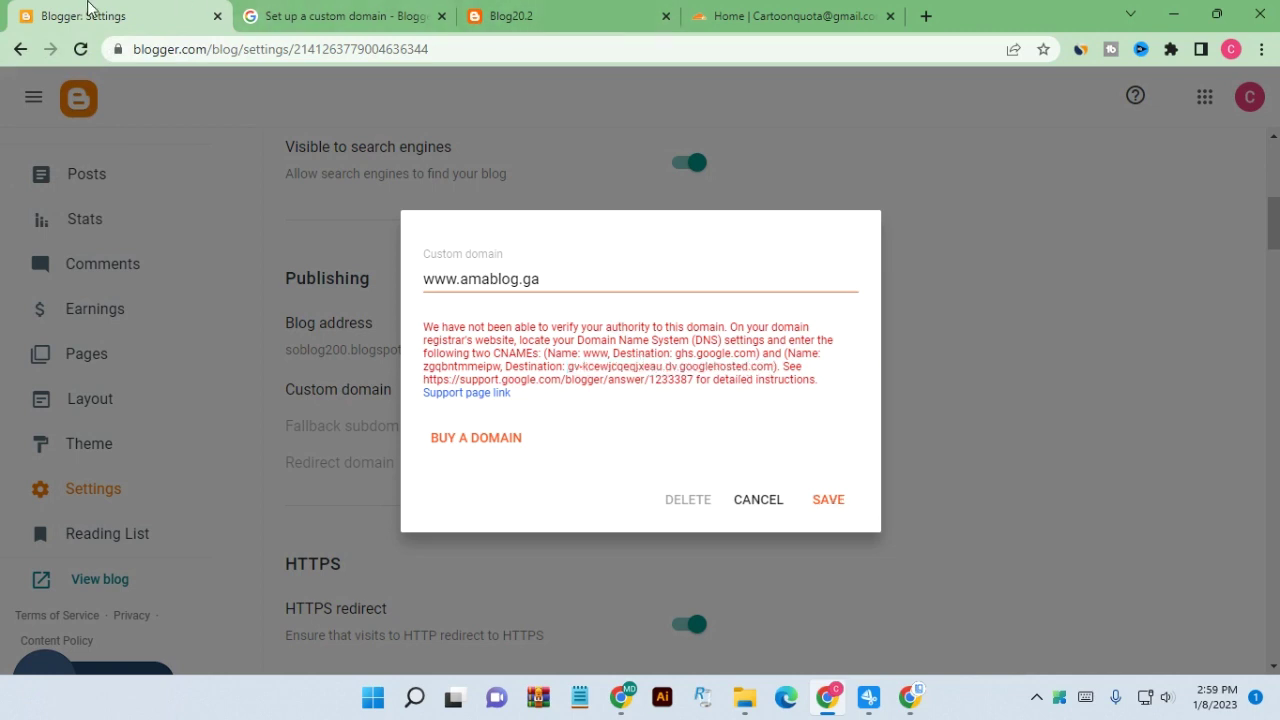
click(476, 281)
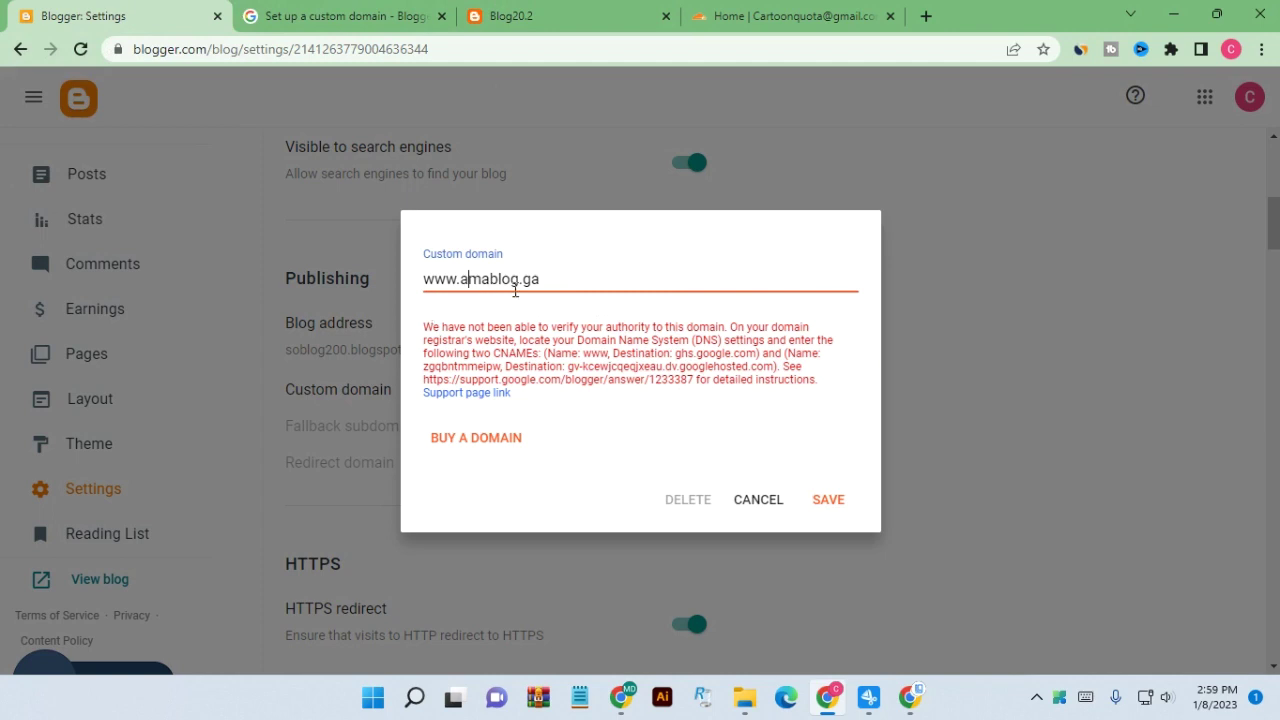
drag(471, 281, 580, 274)
click(577, 272)
click(824, 502)
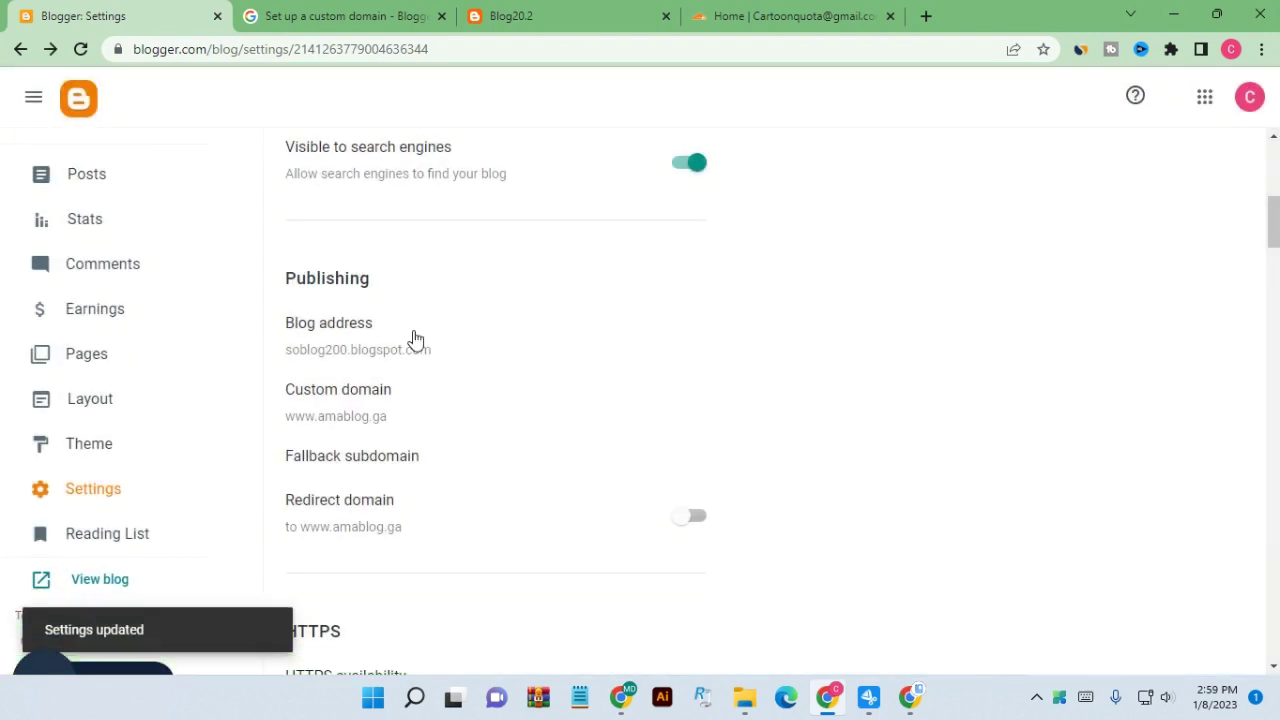
scroll(483, 442, down, 1)
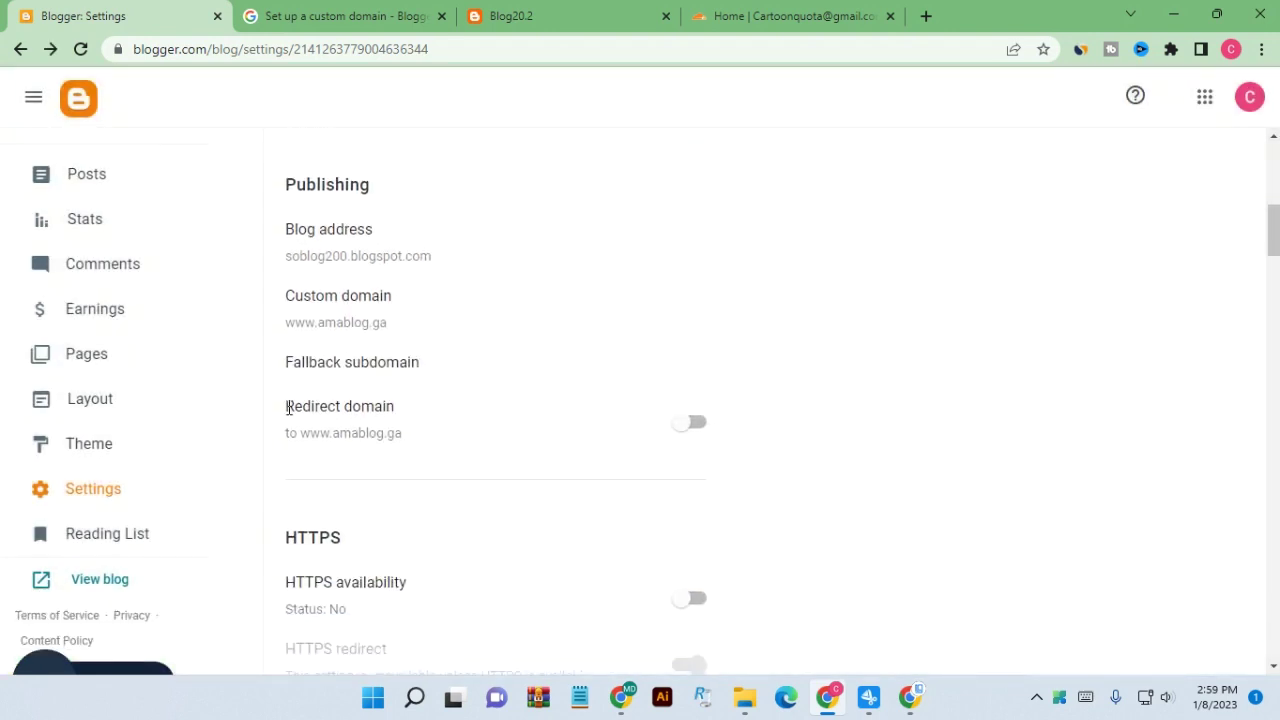
drag(285, 415, 466, 429)
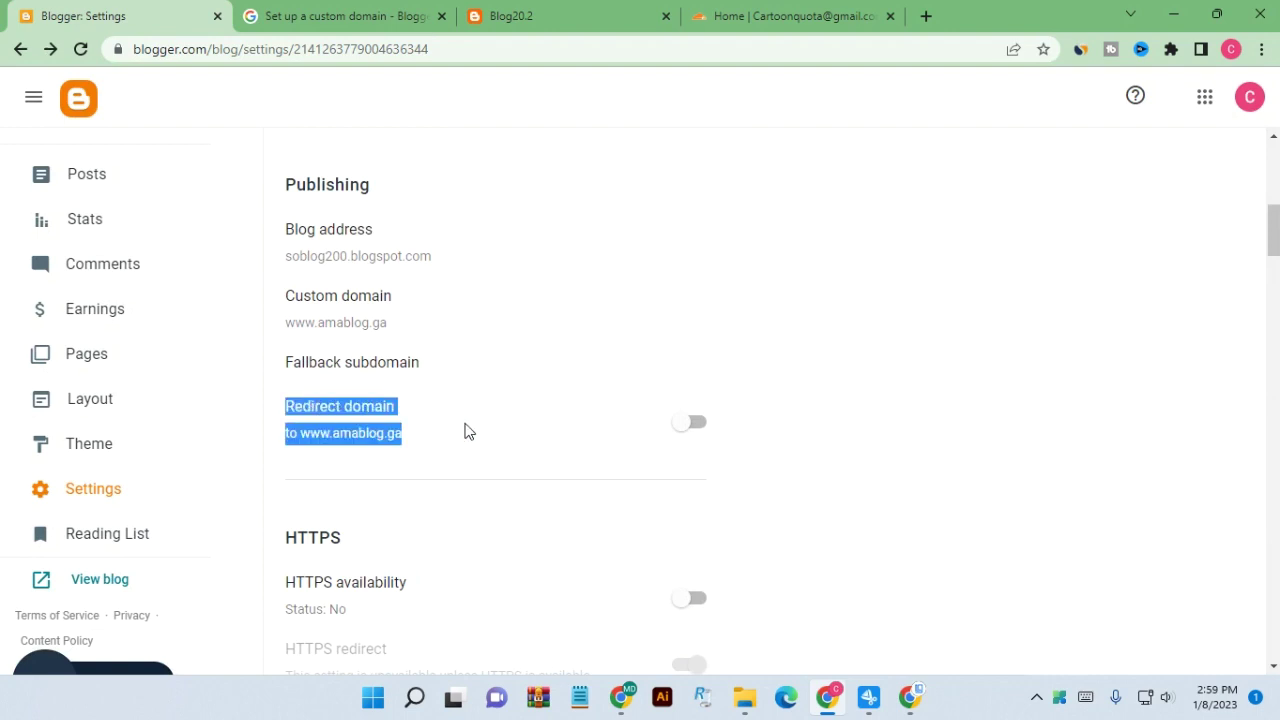
click(515, 470)
click(694, 424)
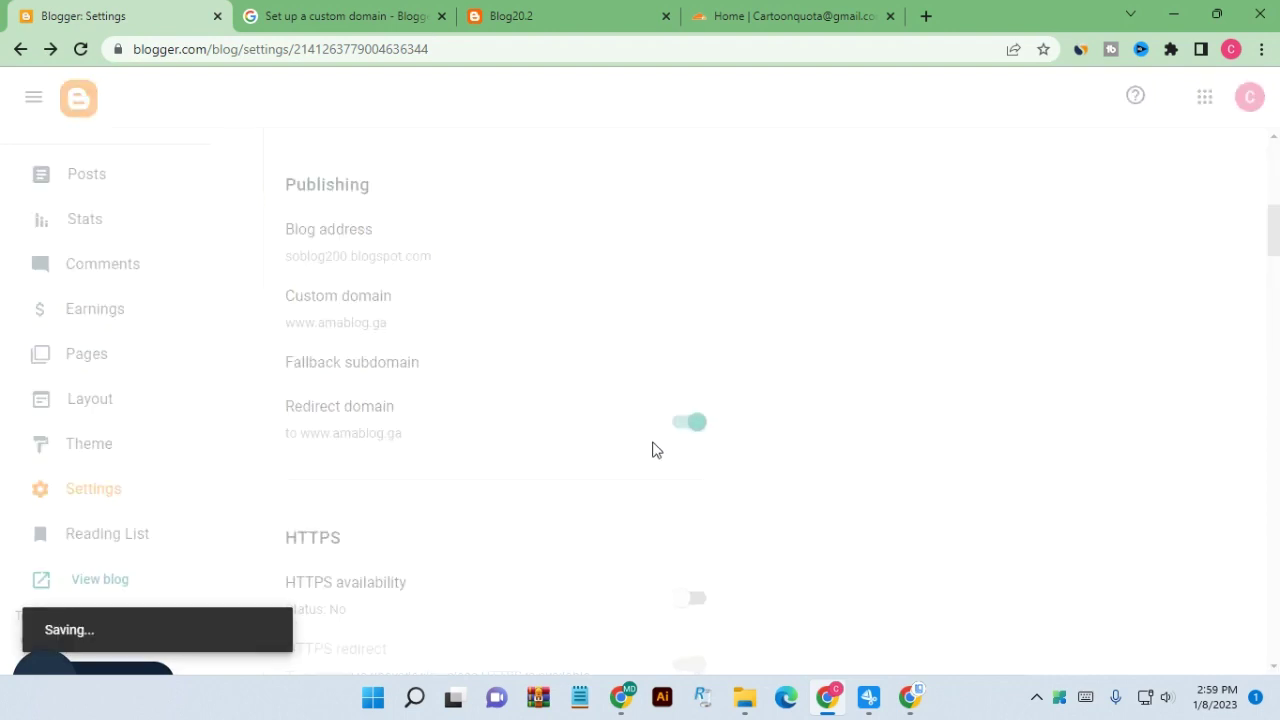
Turn on HTTPS availability for the blog and look at the HTTPS redirect setting
scroll(334, 417, down, 2)
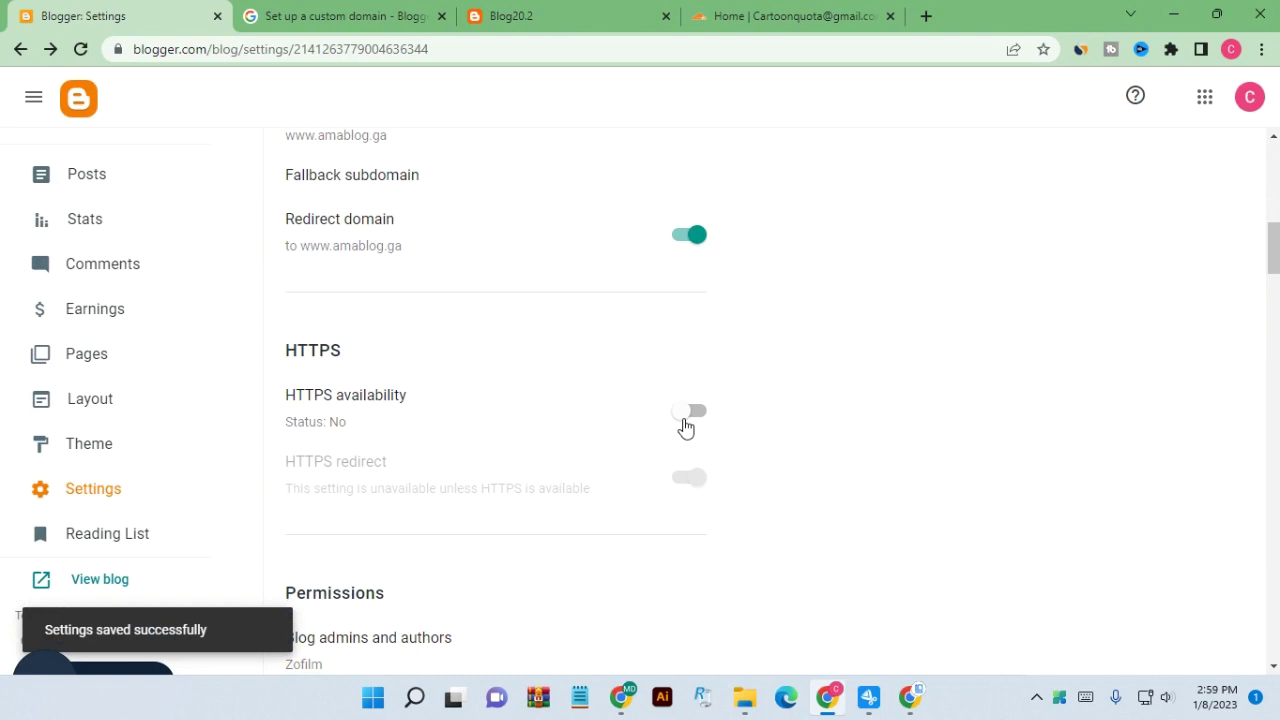
drag(280, 433, 380, 433)
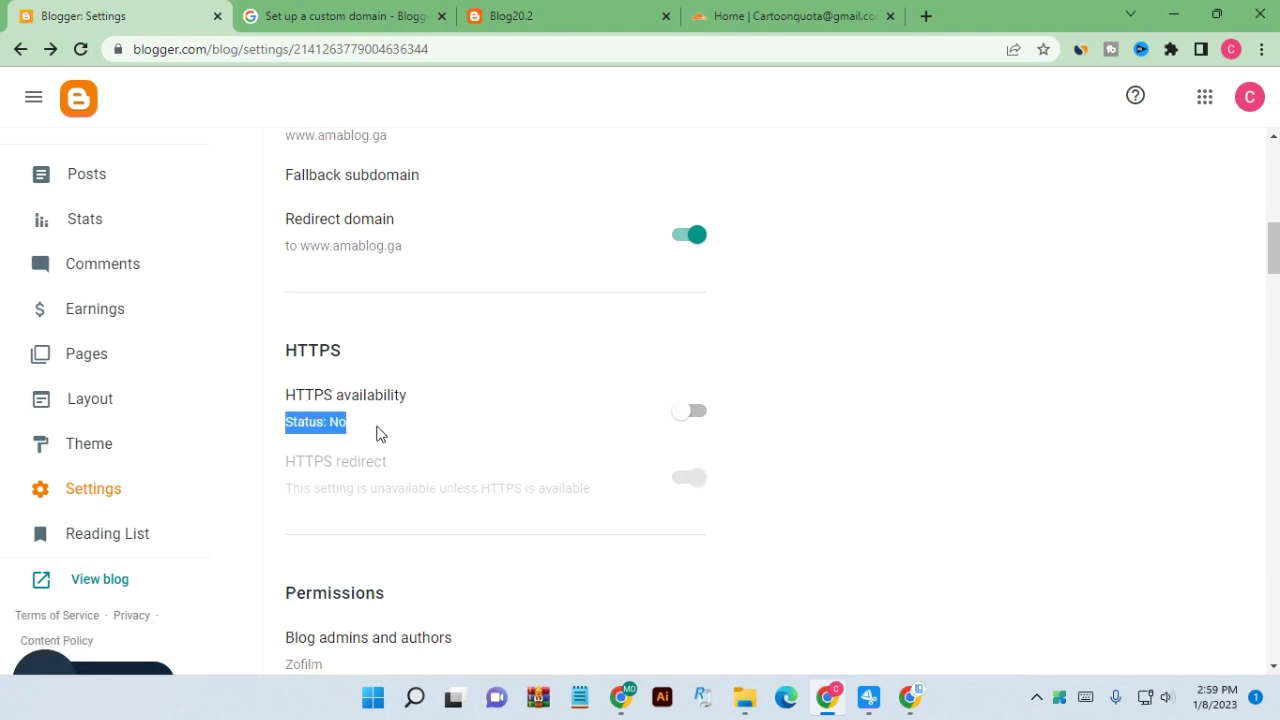
click(490, 412)
click(686, 412)
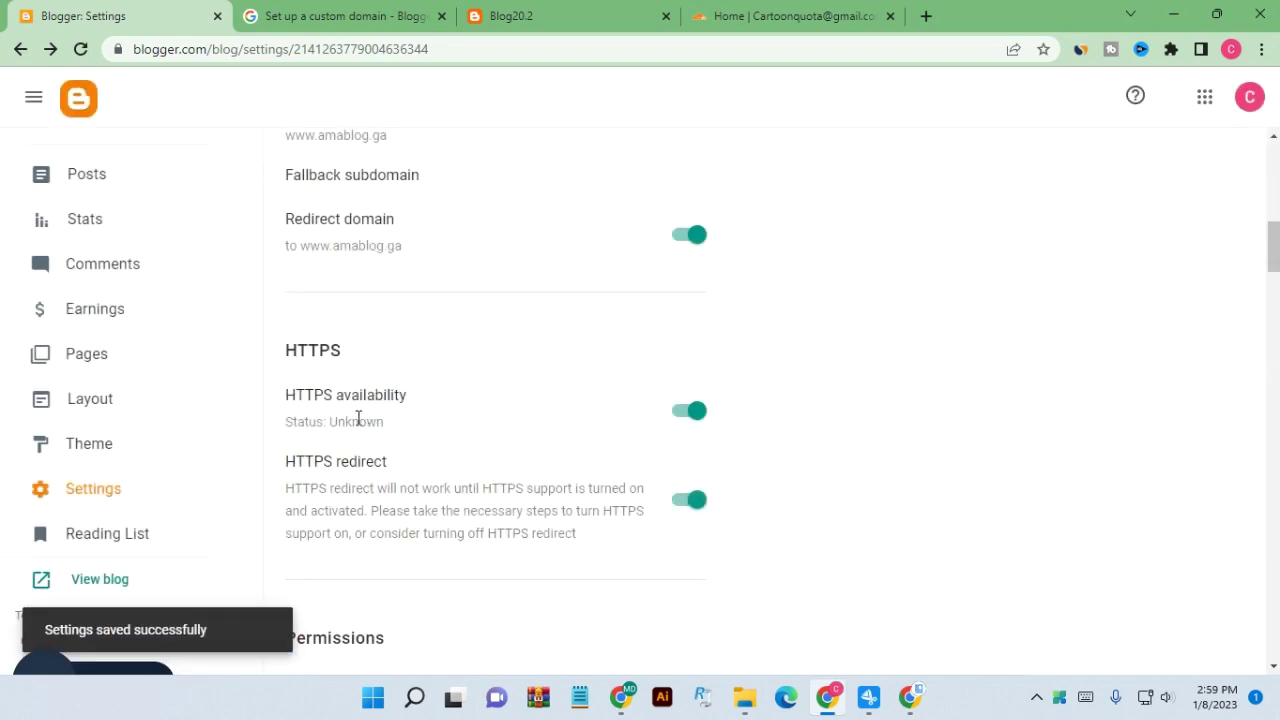
scroll(342, 427, down, 1)
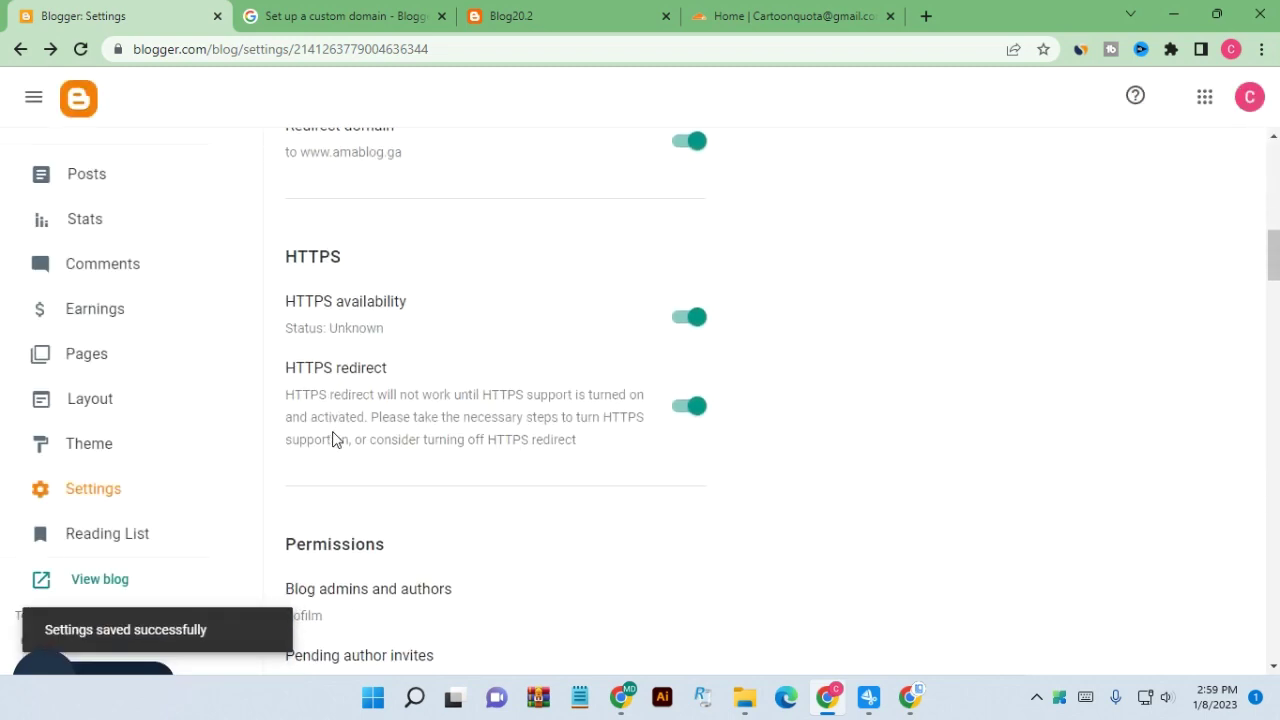
Reload the blog settings and check the HTTPS availability status
click(81, 49)
scroll(409, 294, down, 6)
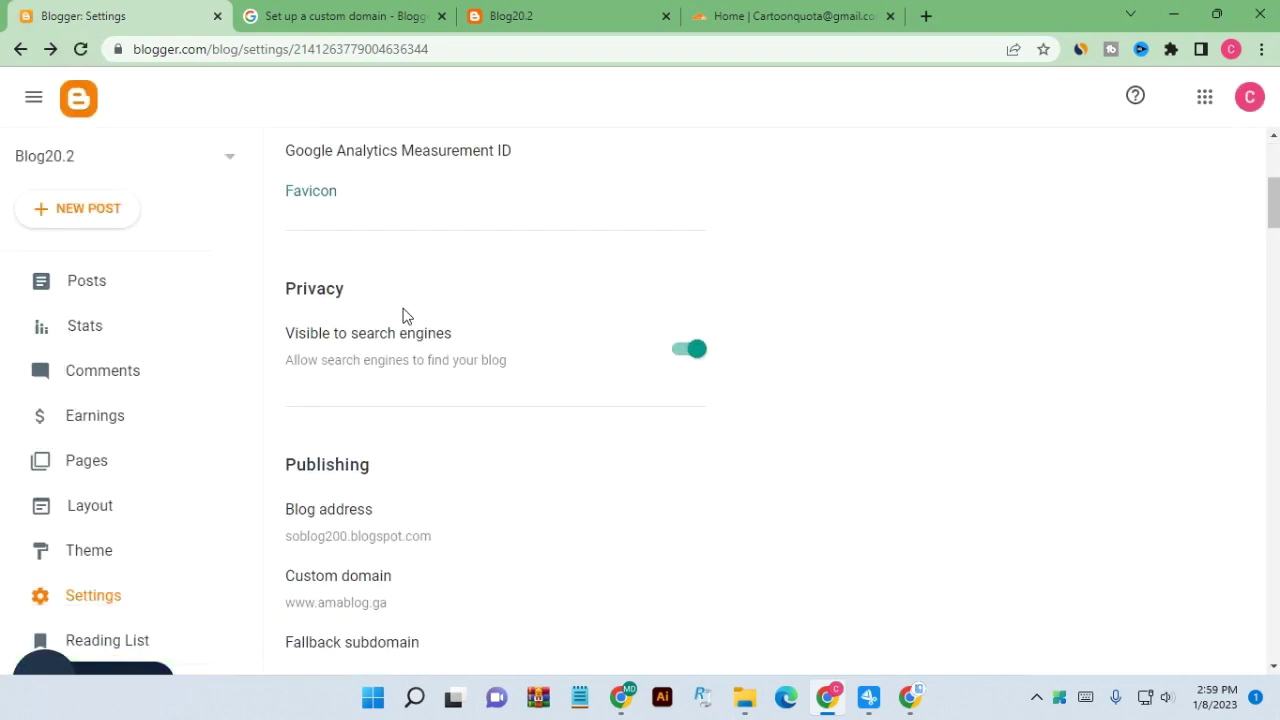
scroll(404, 311, down, 2)
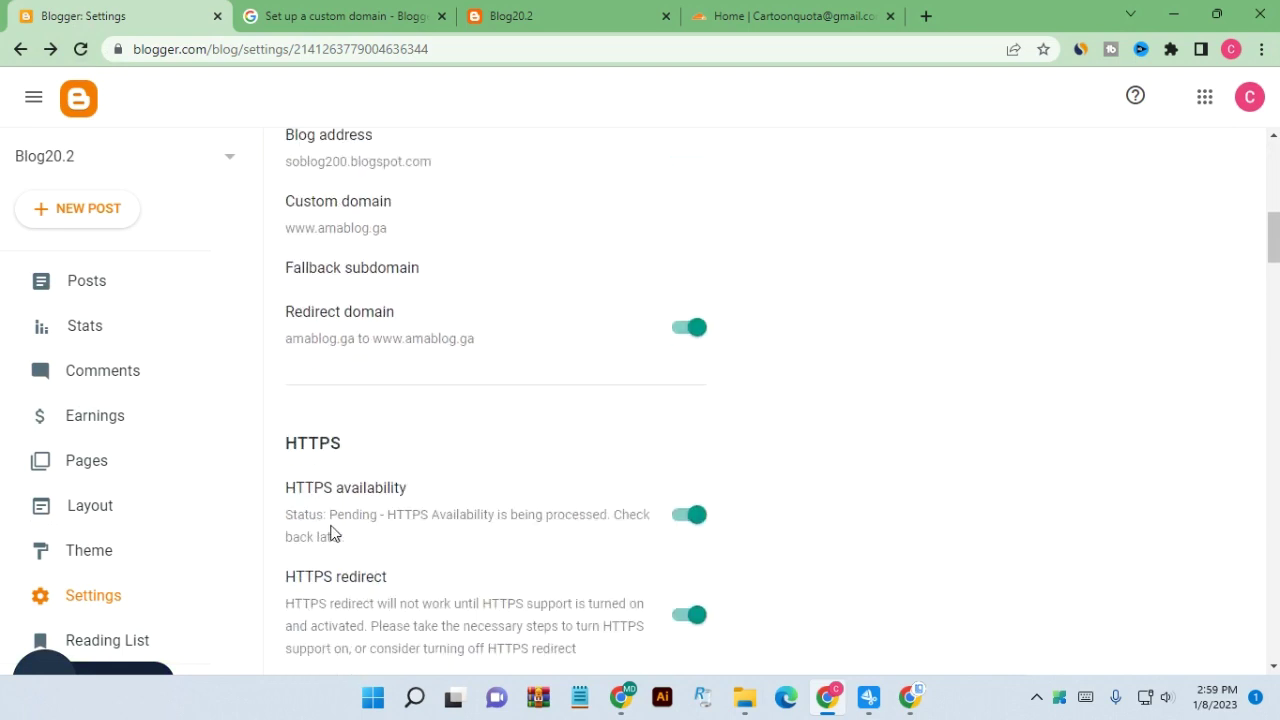
drag(338, 520, 572, 518)
click(514, 517)
scroll(377, 529, down, 1)
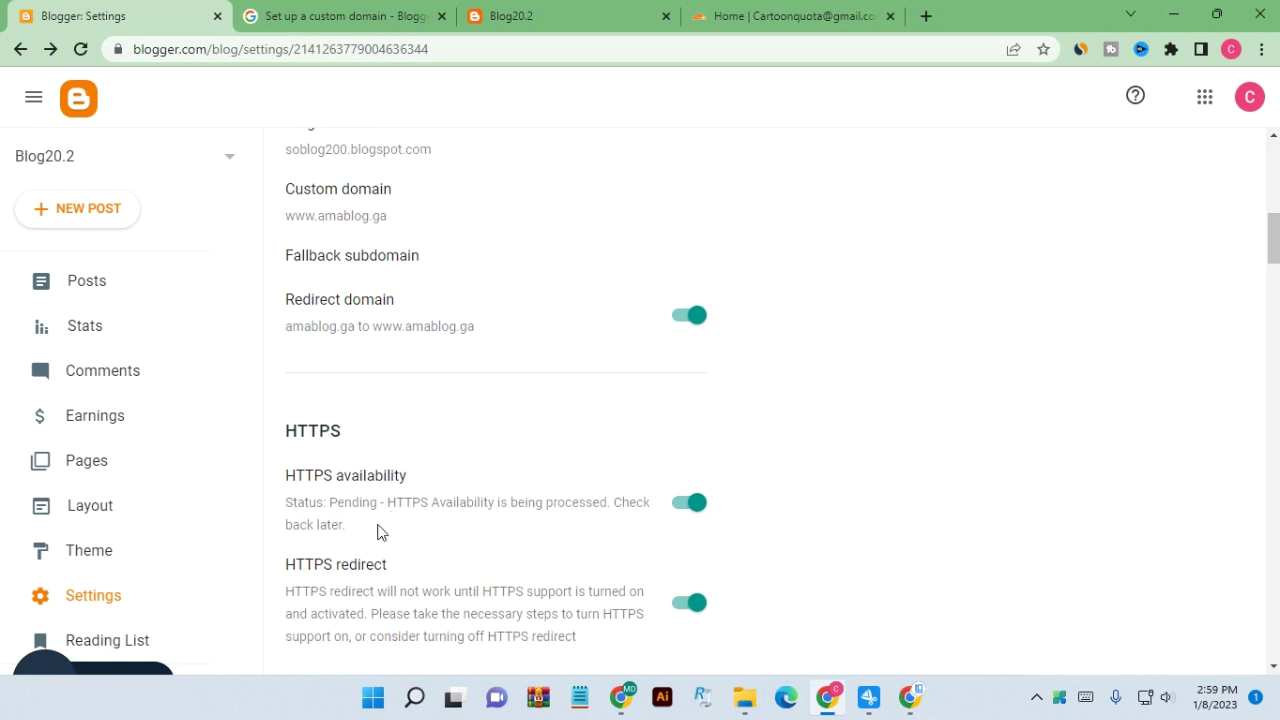
View the live blog in a new tab and try to load amablog.ga from its address
scroll(110, 537, down, 2)
click(96, 541)
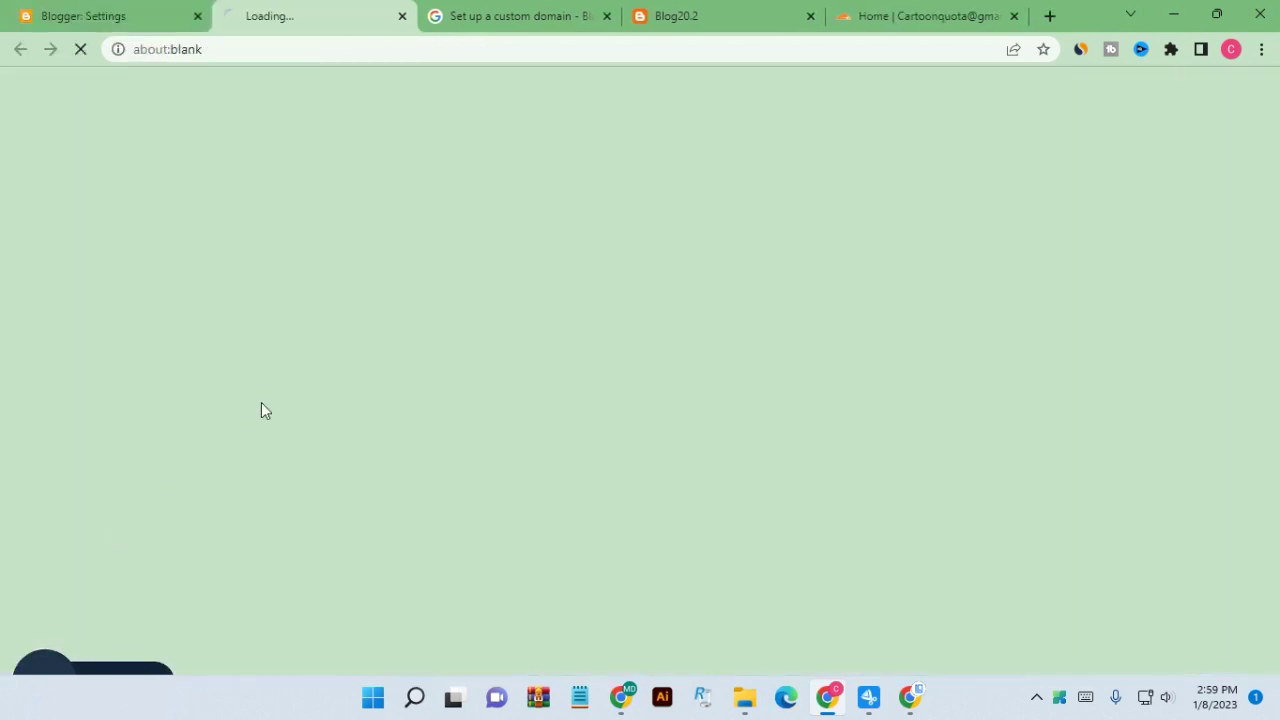
click(176, 48)
click(215, 48)
drag(282, 54, 138, 55)
click(175, 50)
key(Return)
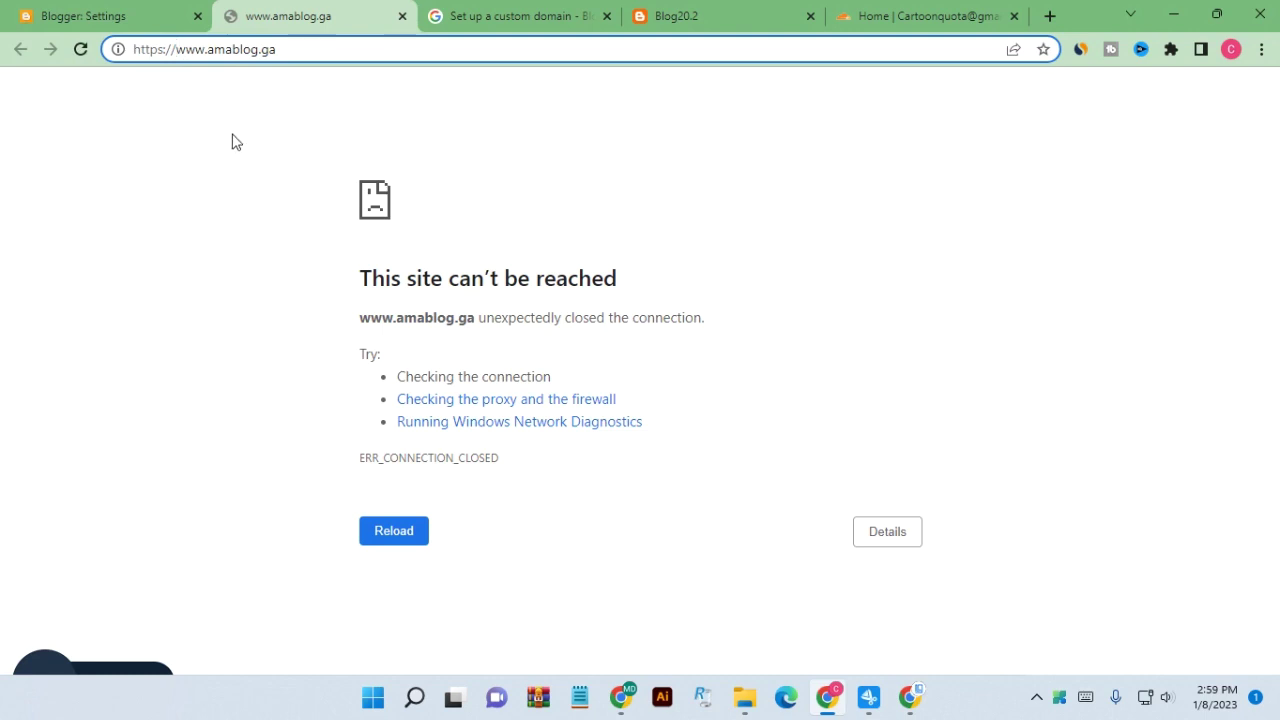
Recheck the HTTPS availability status in the Blogger settings and reload the amablog.ga page
click(137, 14)
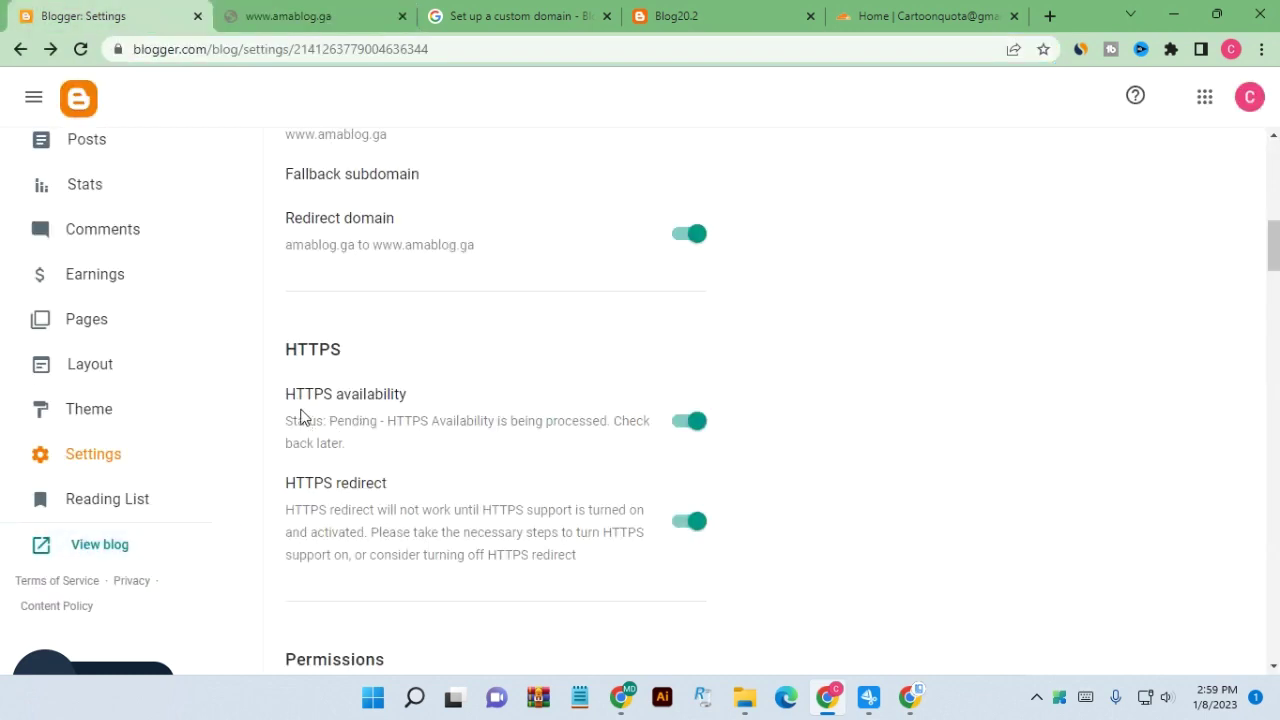
drag(332, 426, 652, 428)
click(270, 17)
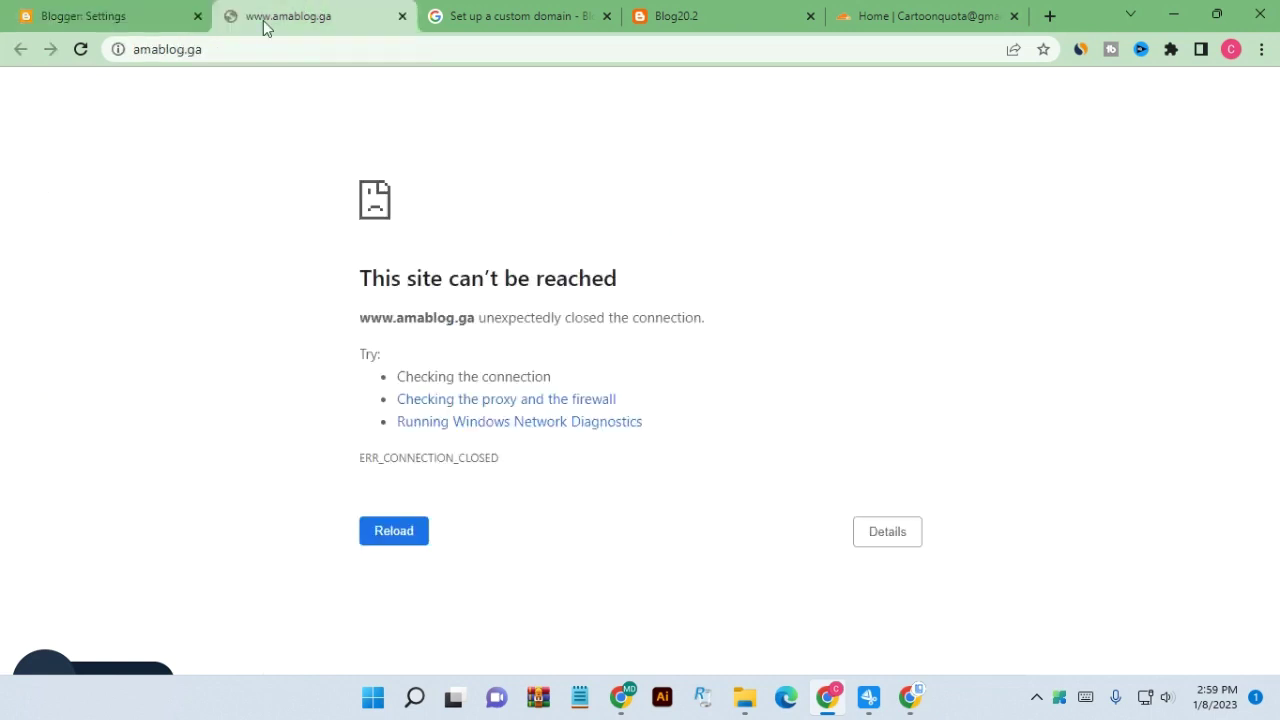
click(80, 50)
click(120, 14)
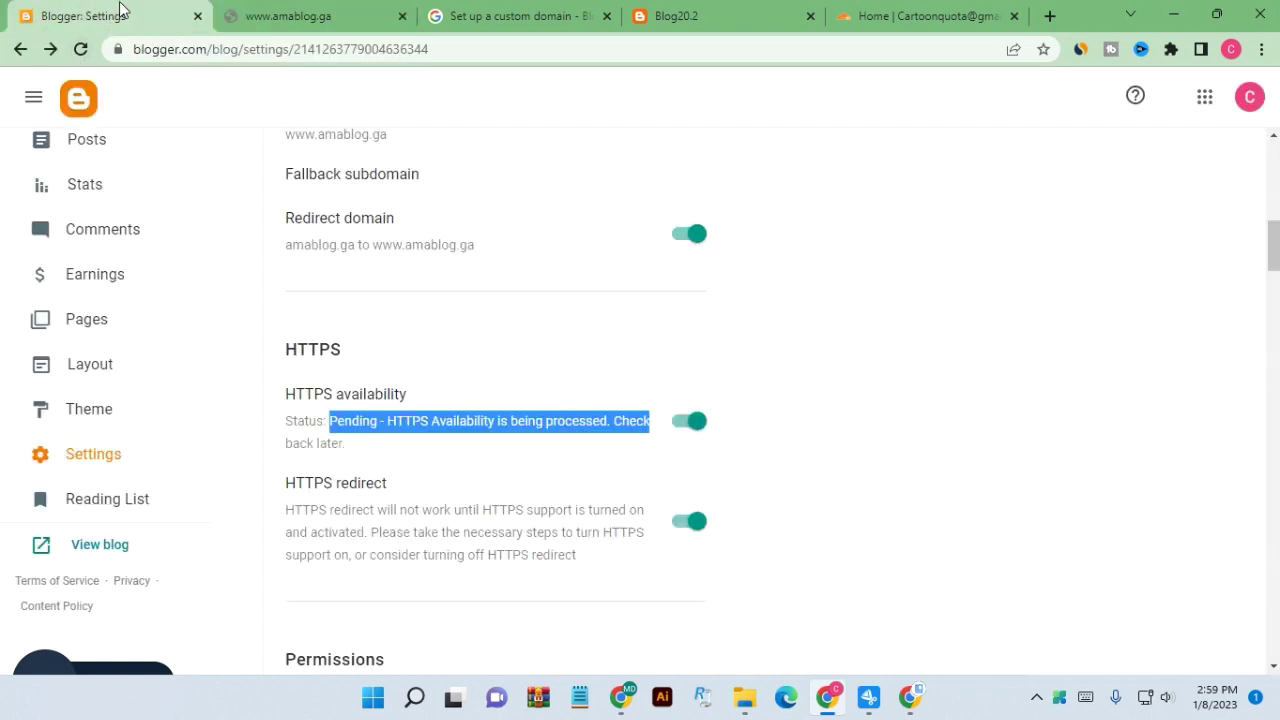
click(332, 418)
Look through the blog's settings, from the Basic and Publishing sections through HTTPS, Permissions, Email and Monetization to Manage Blog
scroll(330, 416, down, 2)
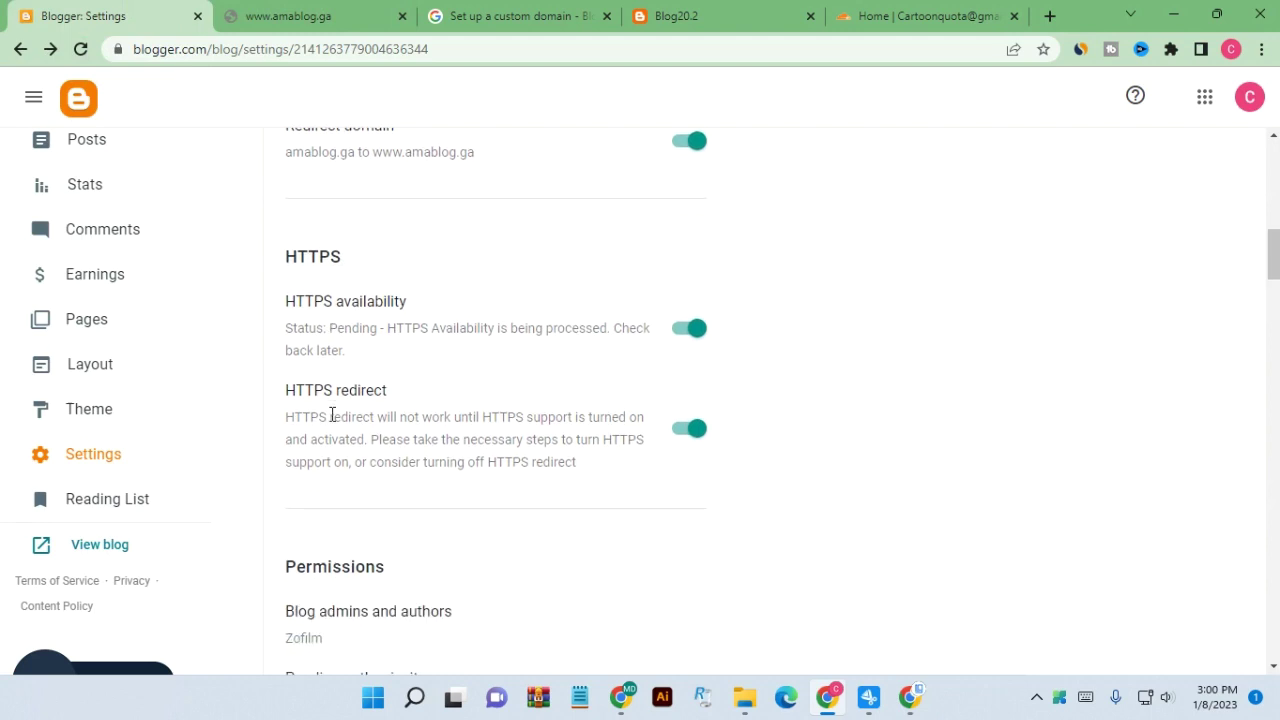
scroll(330, 416, up, 8)
scroll(330, 421, up, 2)
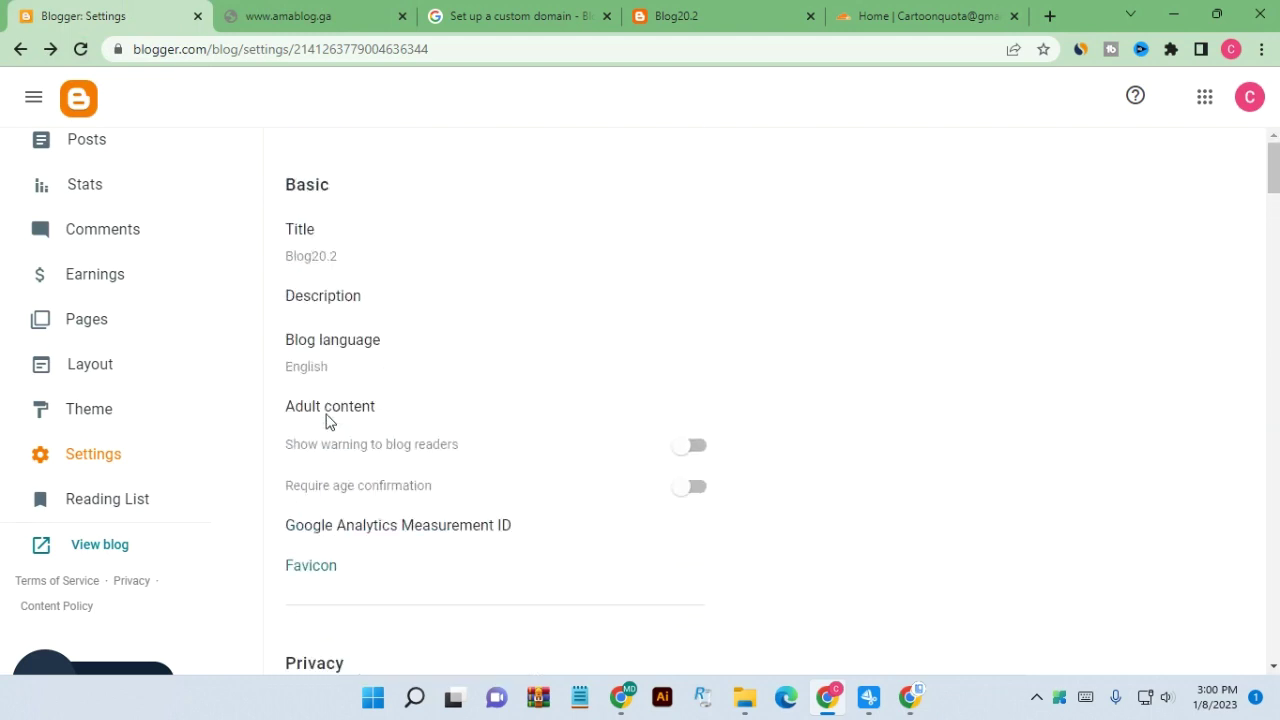
scroll(400, 423, down, 5)
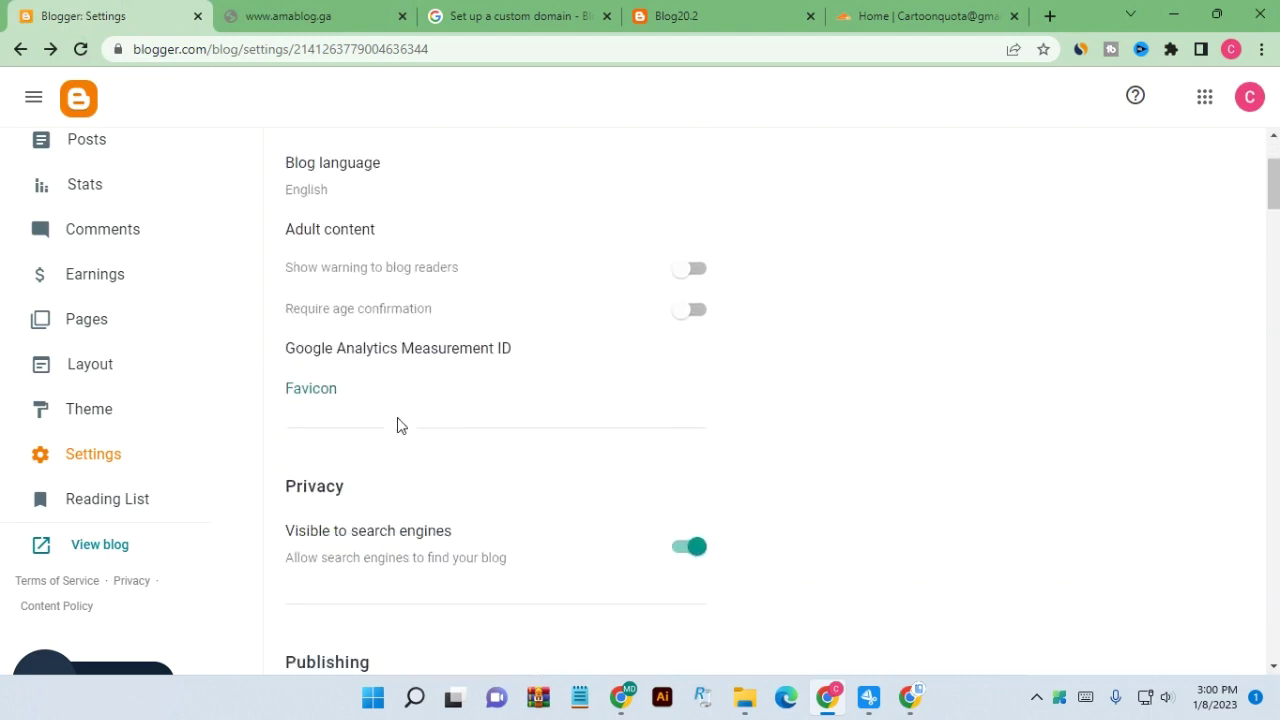
scroll(398, 425, down, 2)
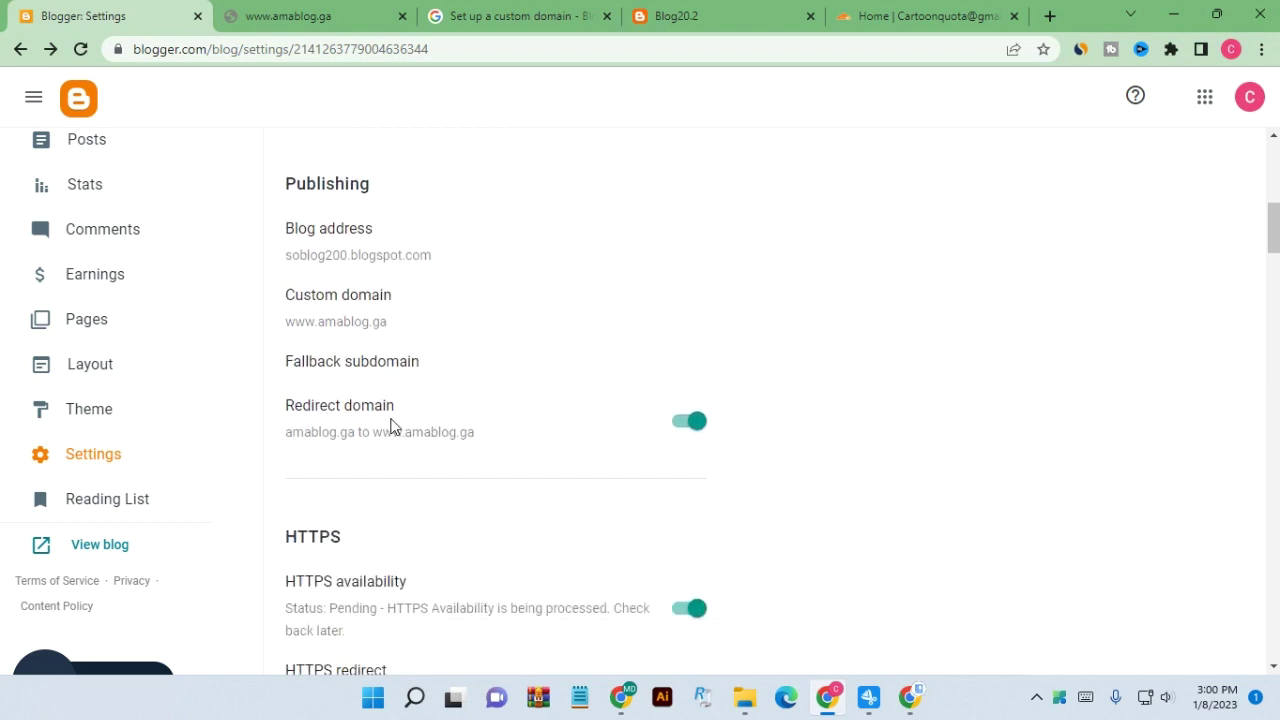
scroll(391, 425, down, 3)
scroll(385, 422, down, 3)
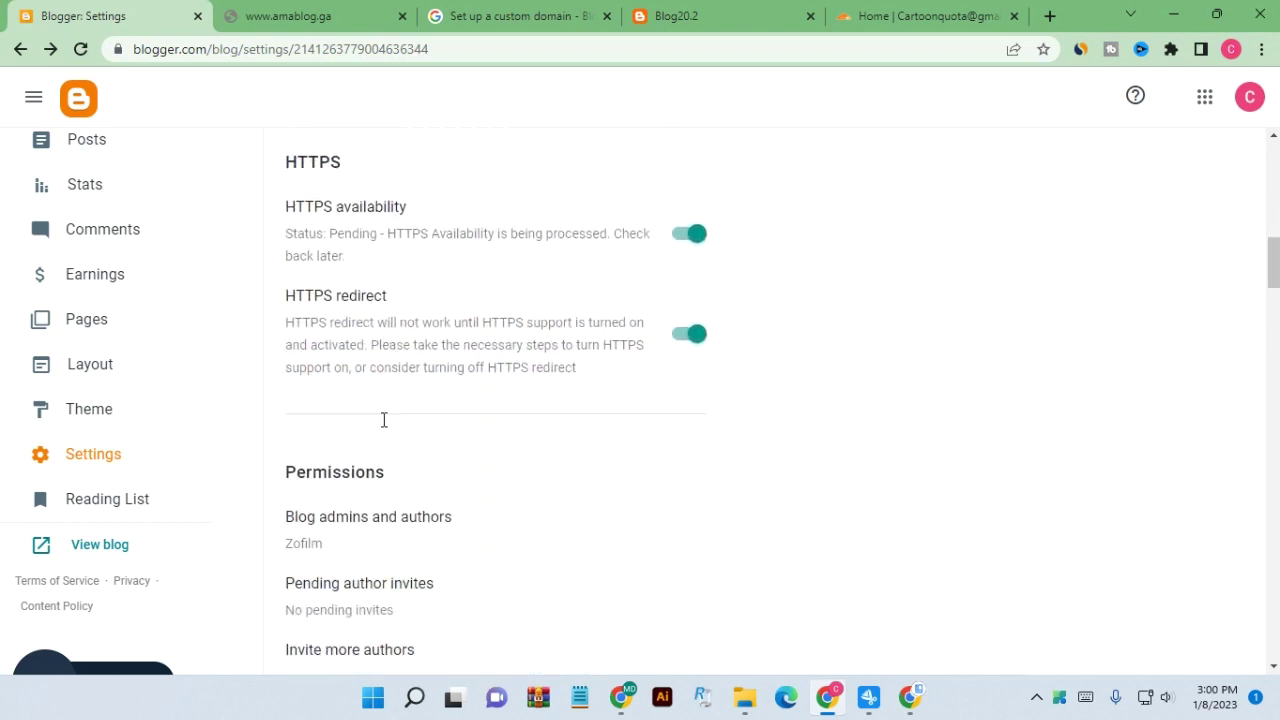
drag(284, 358, 340, 369)
drag(400, 424, 247, 425)
click(276, 450)
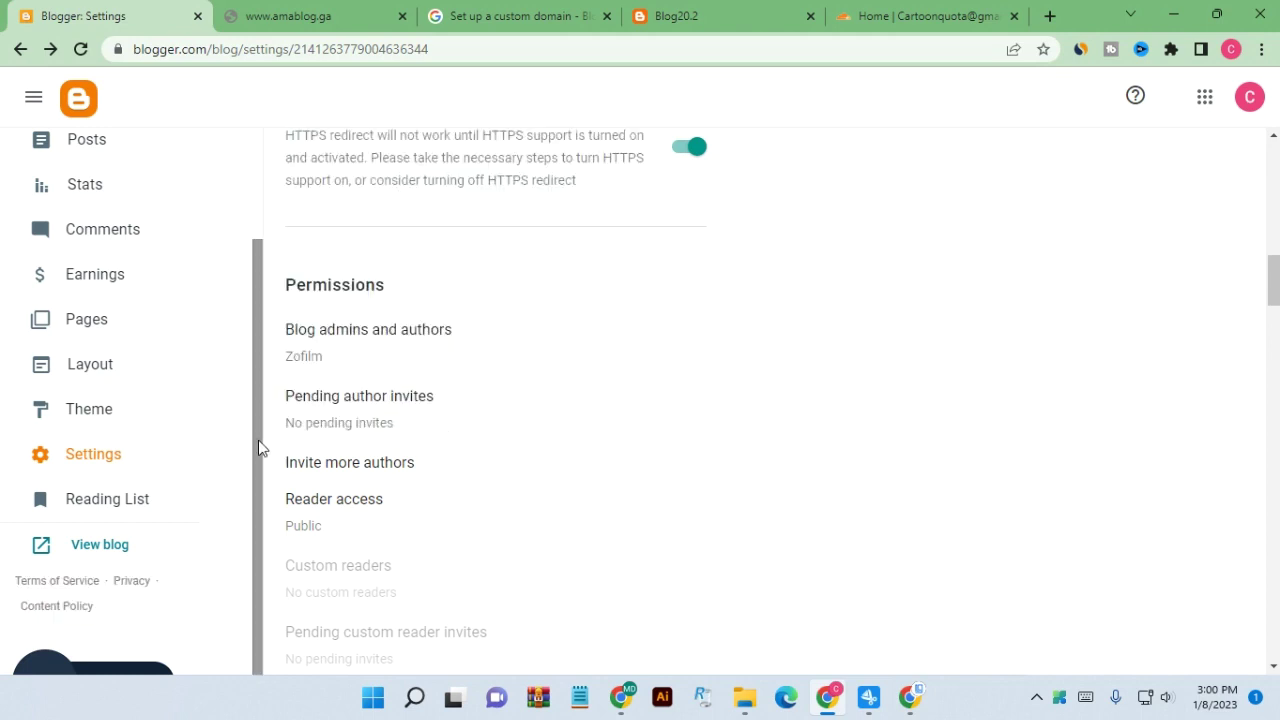
scroll(323, 442, down, 10)
scroll(323, 442, down, 5)
drag(333, 186, 271, 194)
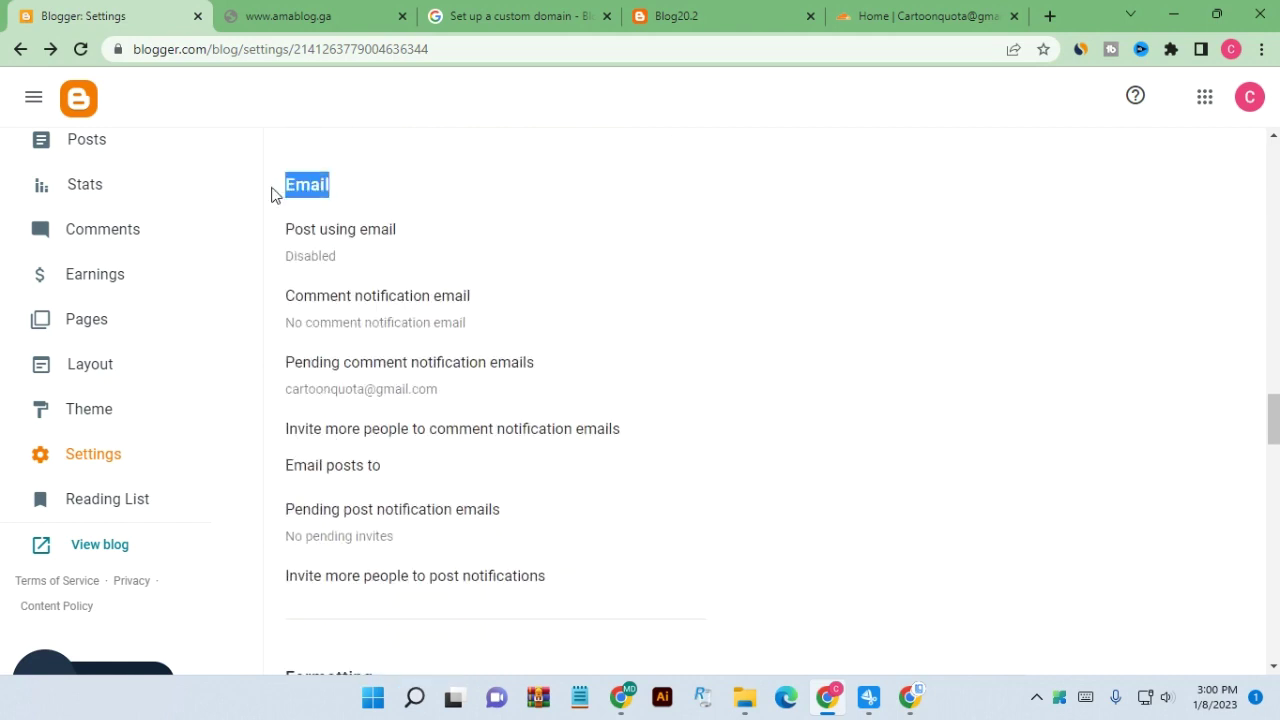
click(271, 209)
scroll(345, 423, down, 4)
scroll(345, 423, down, 11)
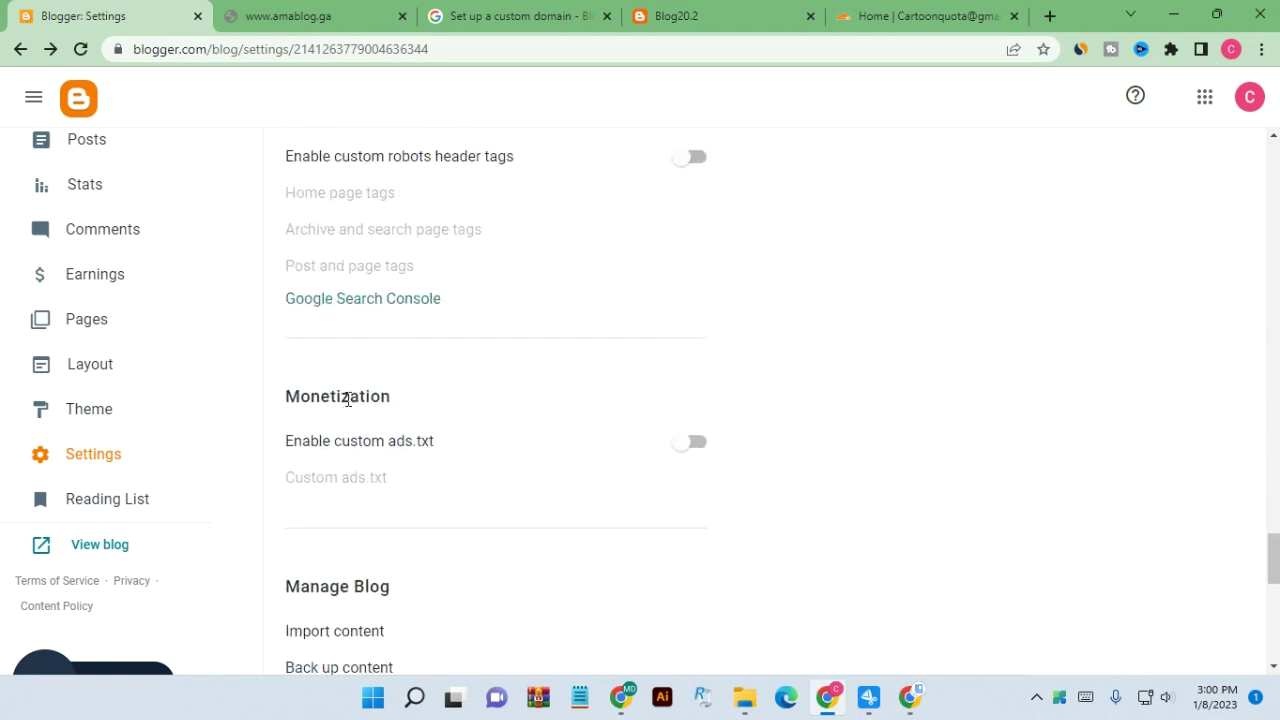
scroll(389, 386, down, 3)
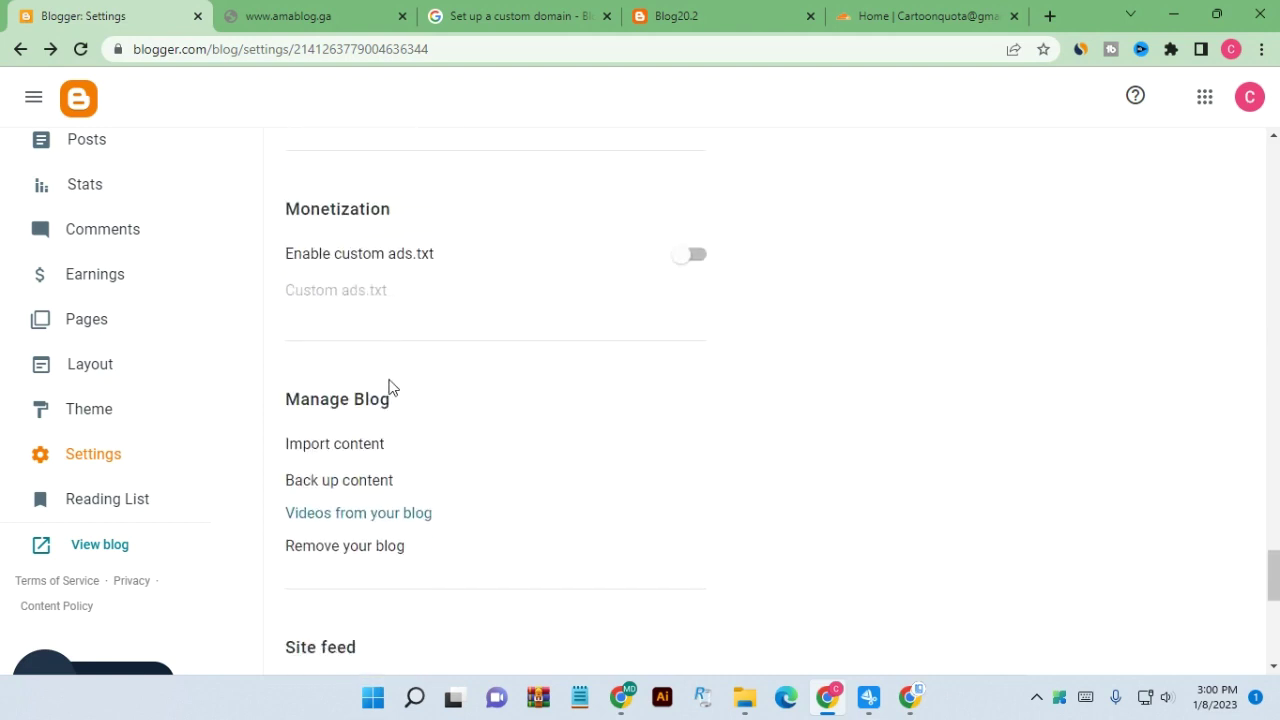
drag(407, 304, 285, 314)
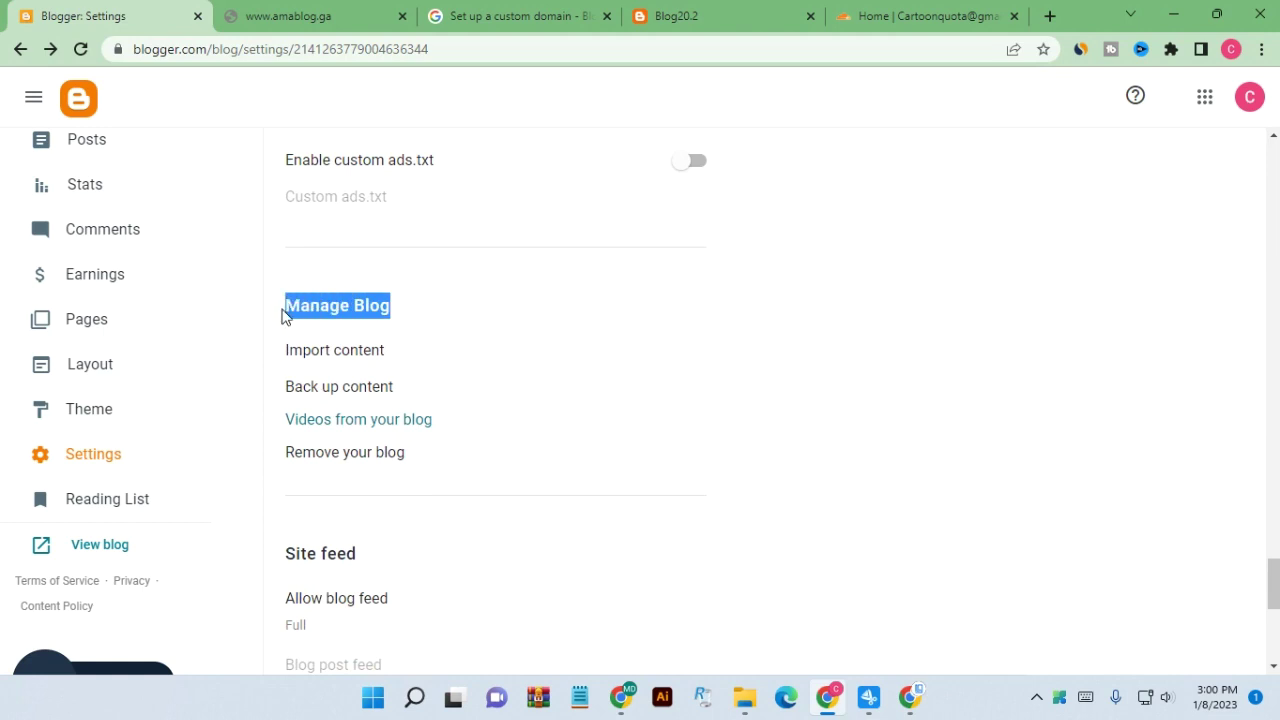
click(277, 313)
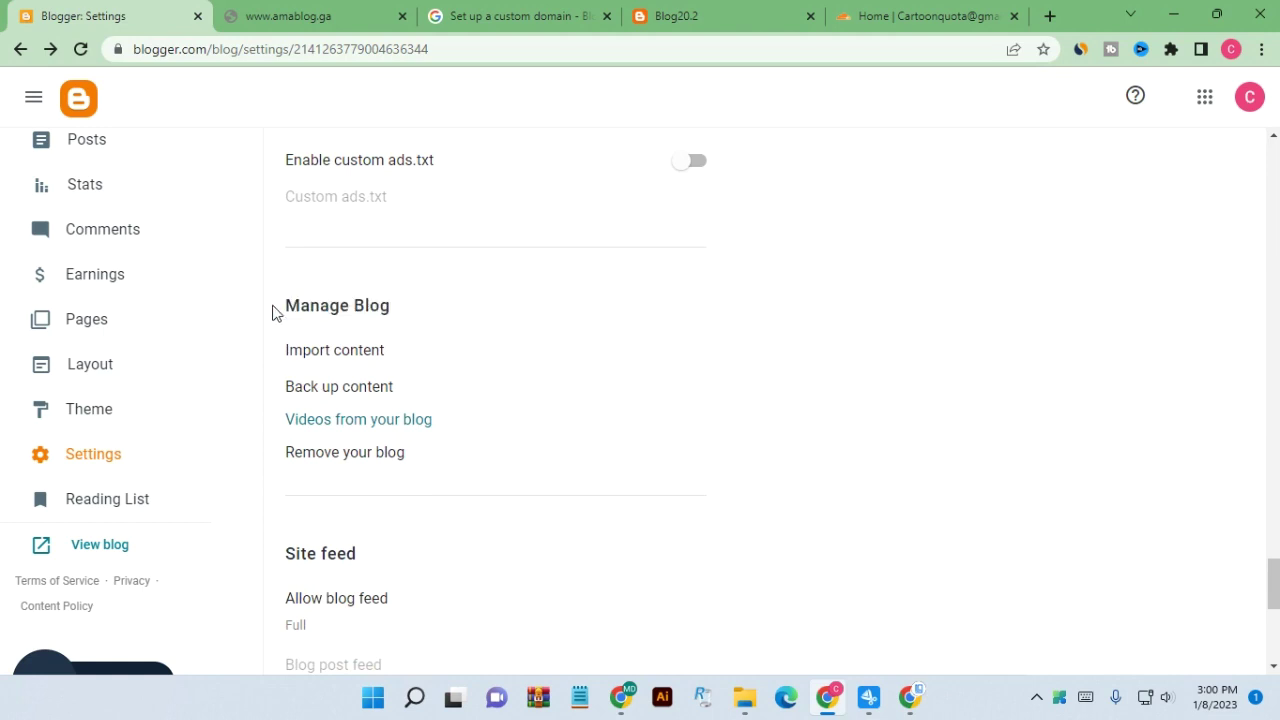
mouse_move(281, 311)
mouse_down()
mouse_move(403, 306)
mouse_move(285, 314)
mouse_up()
click(439, 303)
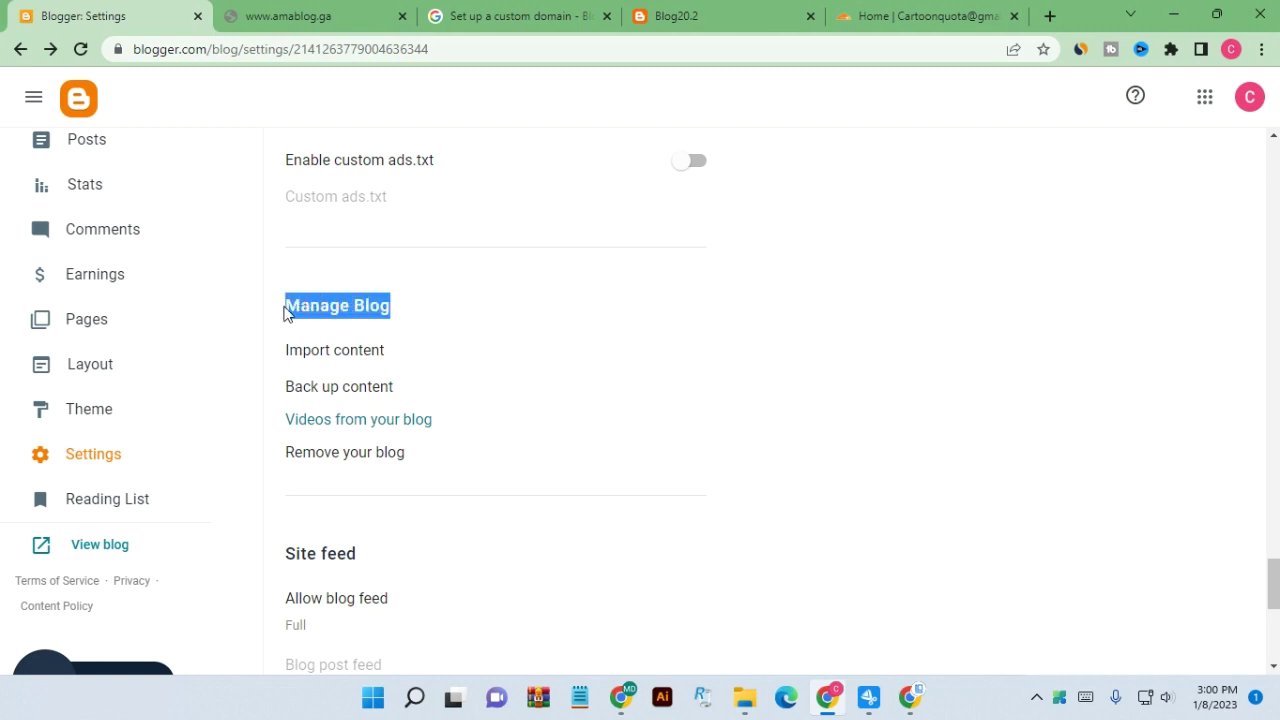
click(285, 313)
drag(399, 312, 282, 318)
click(302, 308)
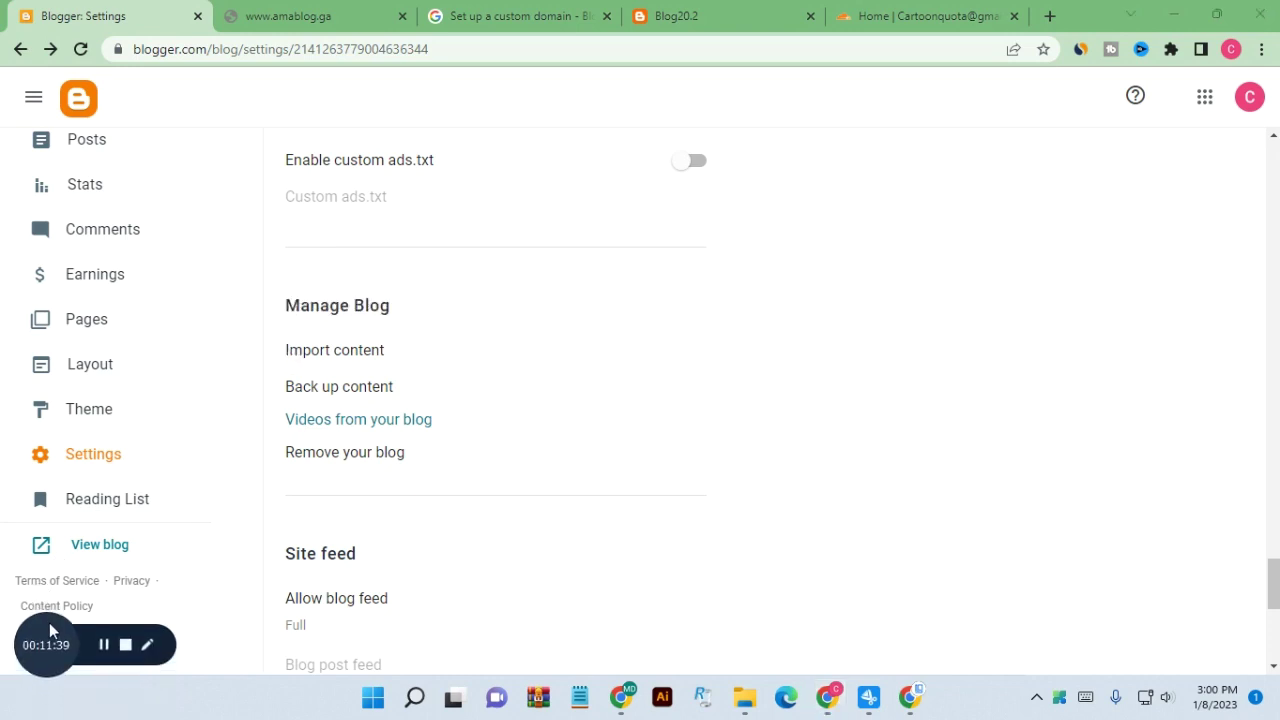
click(103, 648)
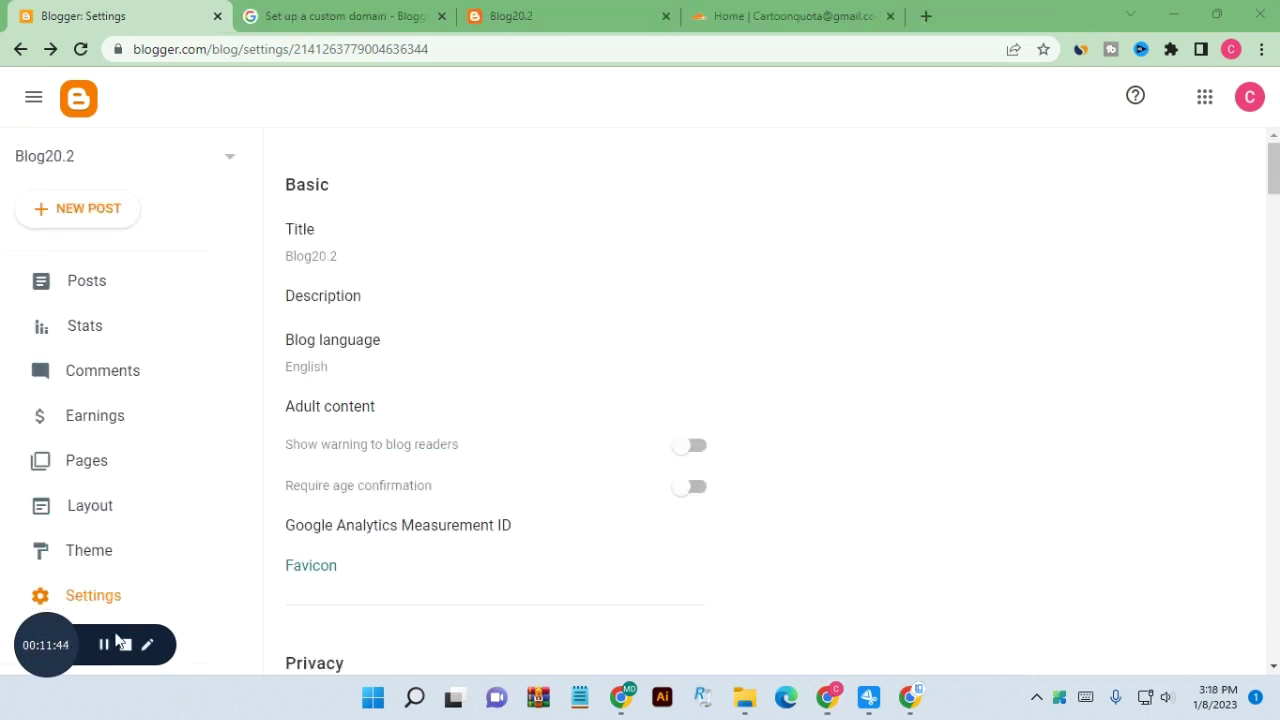
Check the HTTPS availability status and the HTTPS redirect setting in the blog's settings
scroll(314, 375, down, 3)
scroll(329, 420, down, 3)
scroll(371, 374, up, 4)
scroll(369, 397, up, 2)
scroll(369, 397, down, 10)
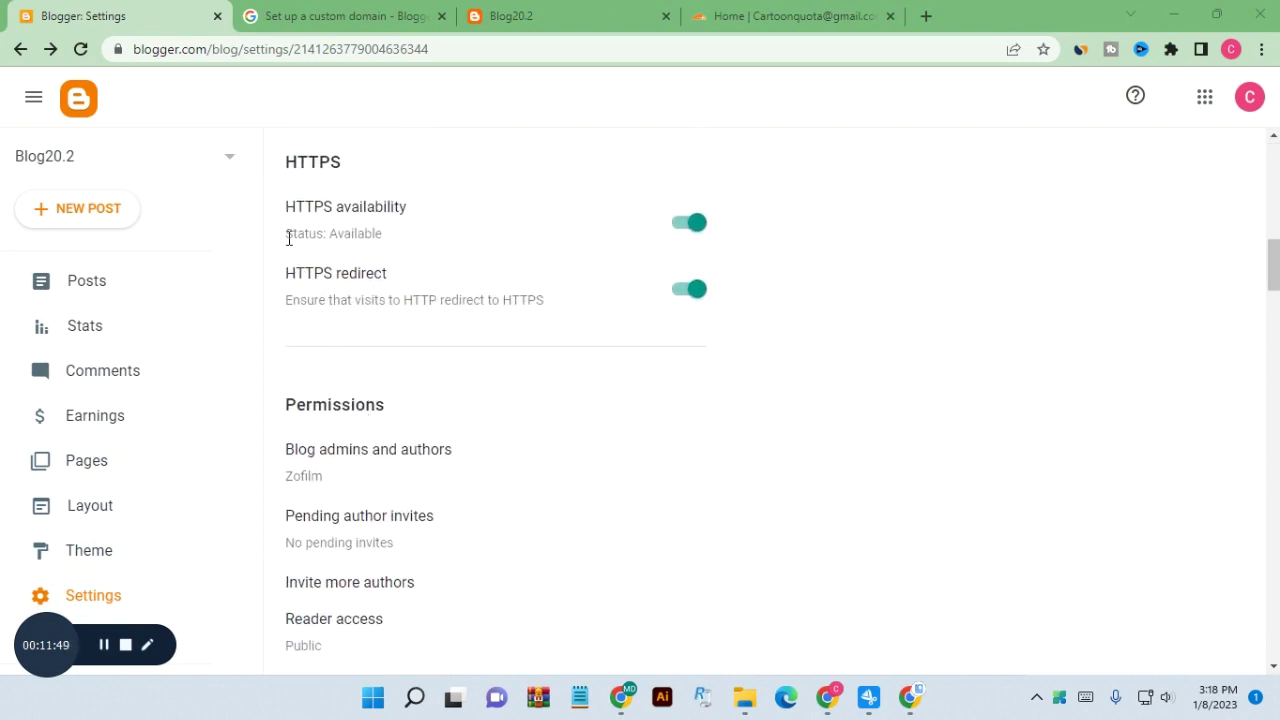
drag(288, 208, 403, 206)
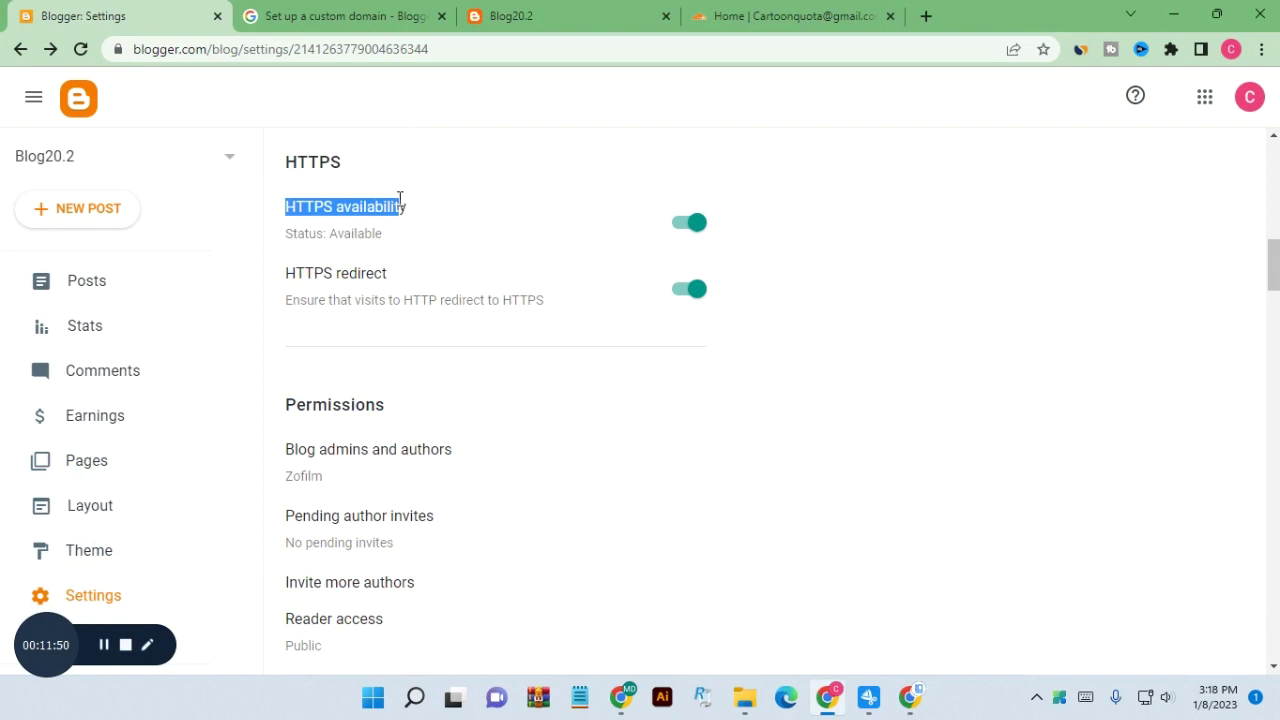
click(282, 243)
drag(282, 243, 403, 241)
click(332, 273)
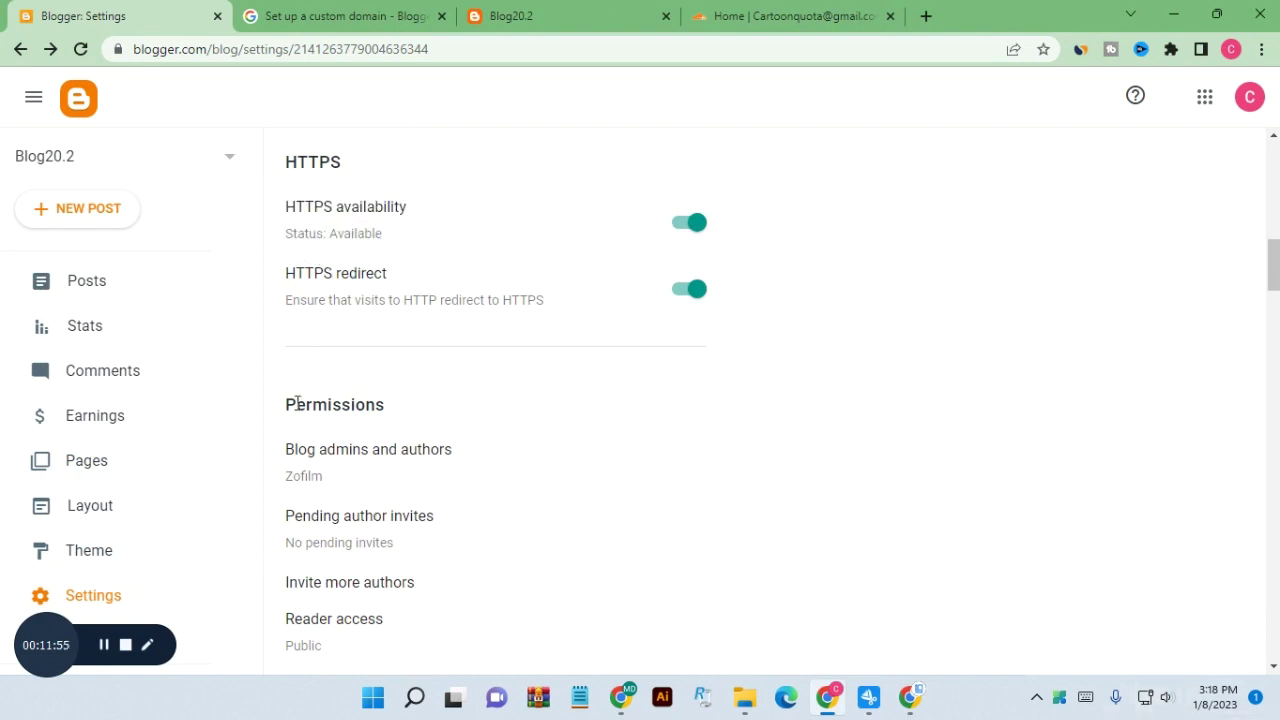
scroll(406, 311, up, 3)
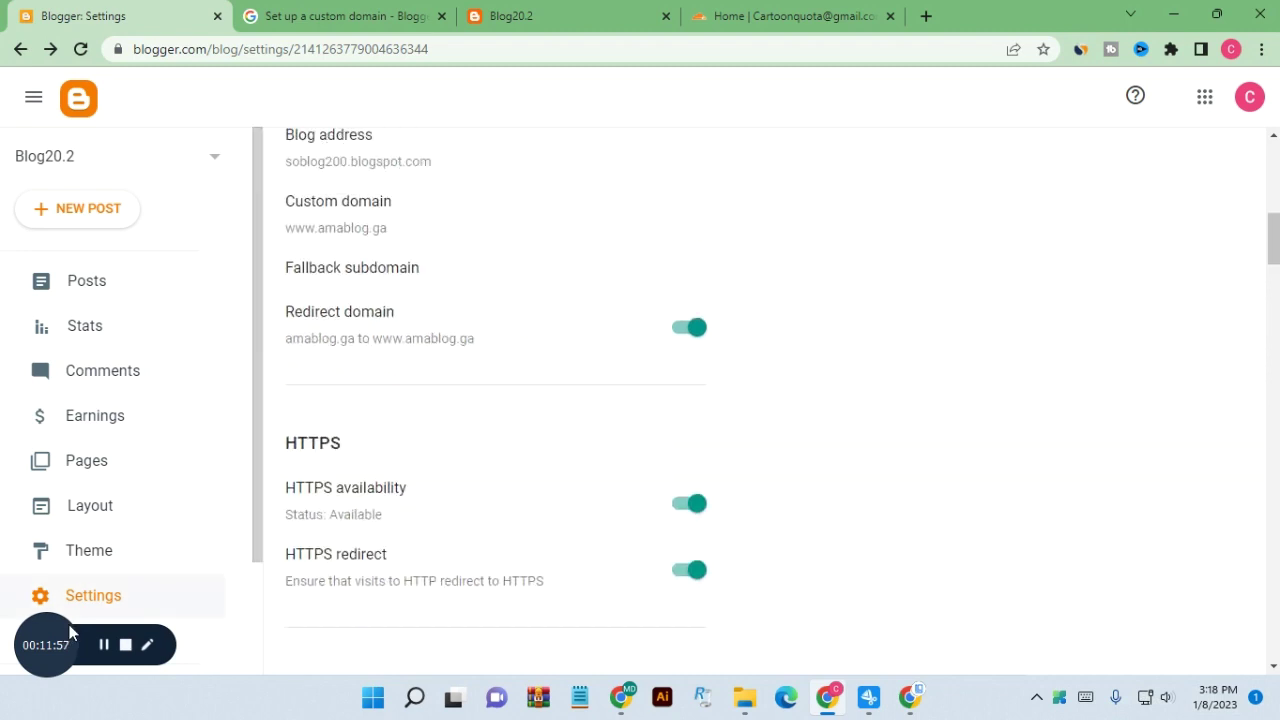
View the live blog in a new tab and inspect its full web address
scroll(95, 540, down, 2)
click(99, 545)
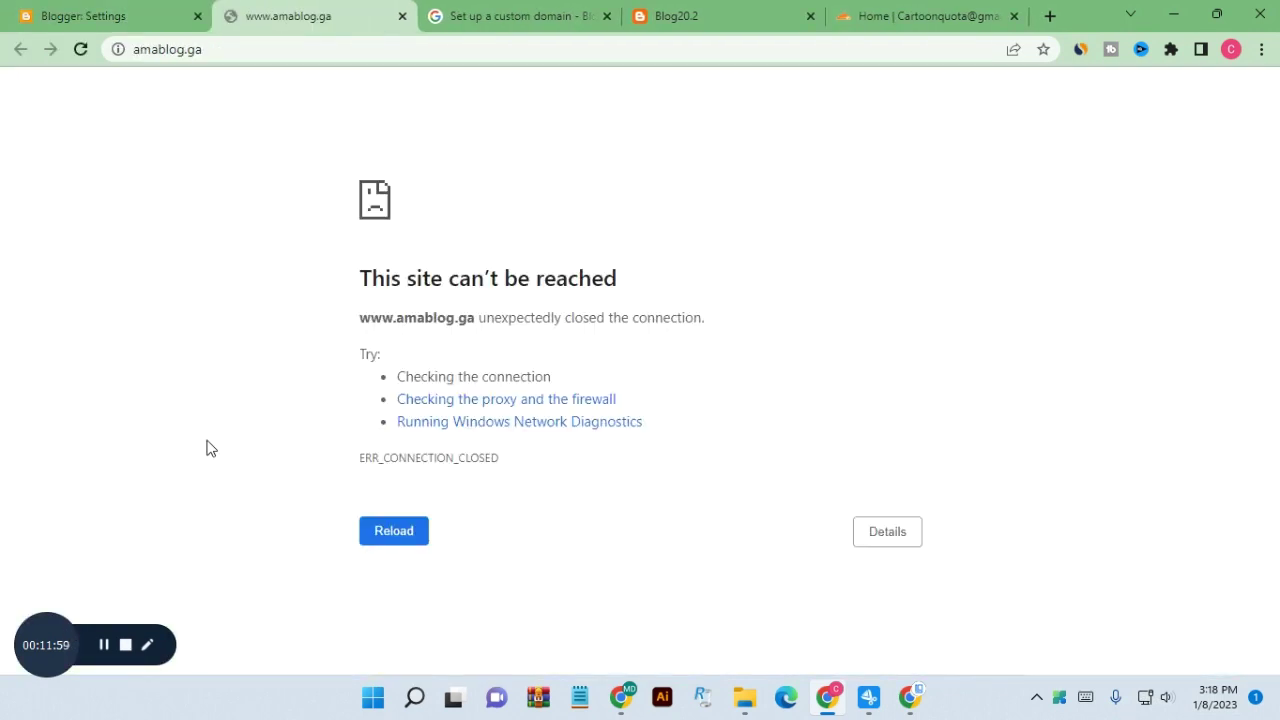
click(187, 57)
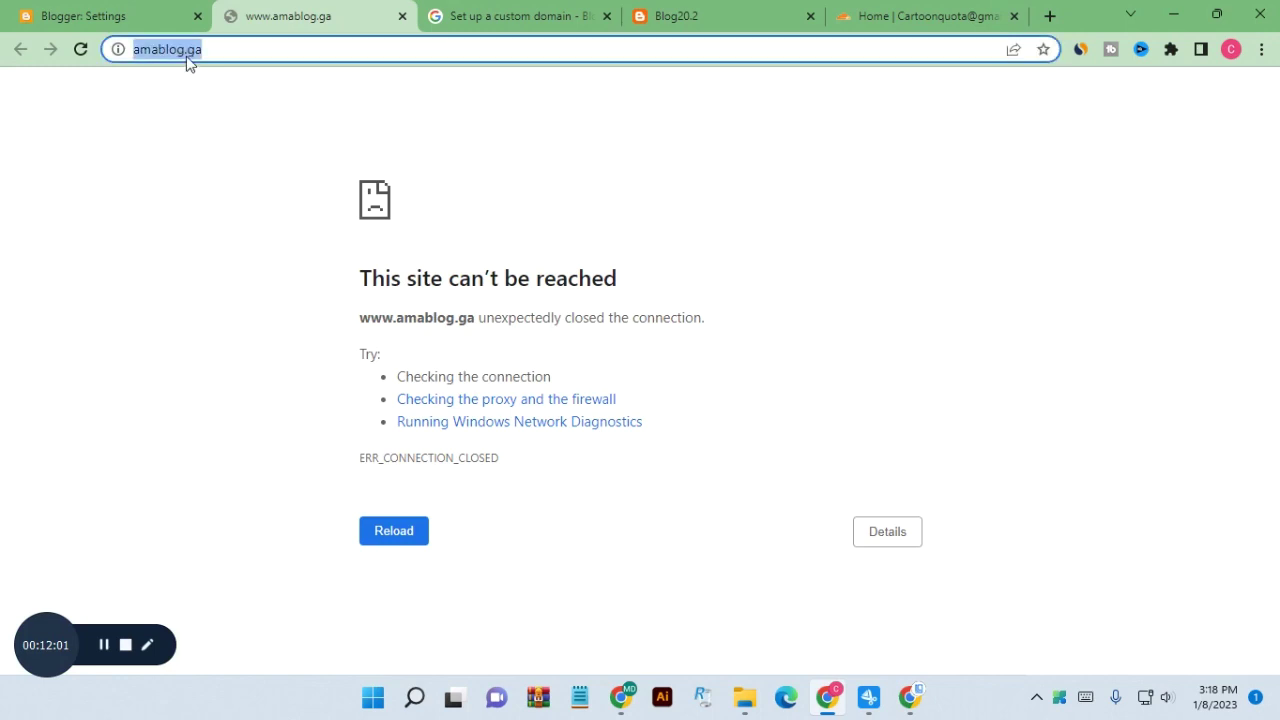
triple_click(226, 55)
click(245, 58)
click(262, 210)
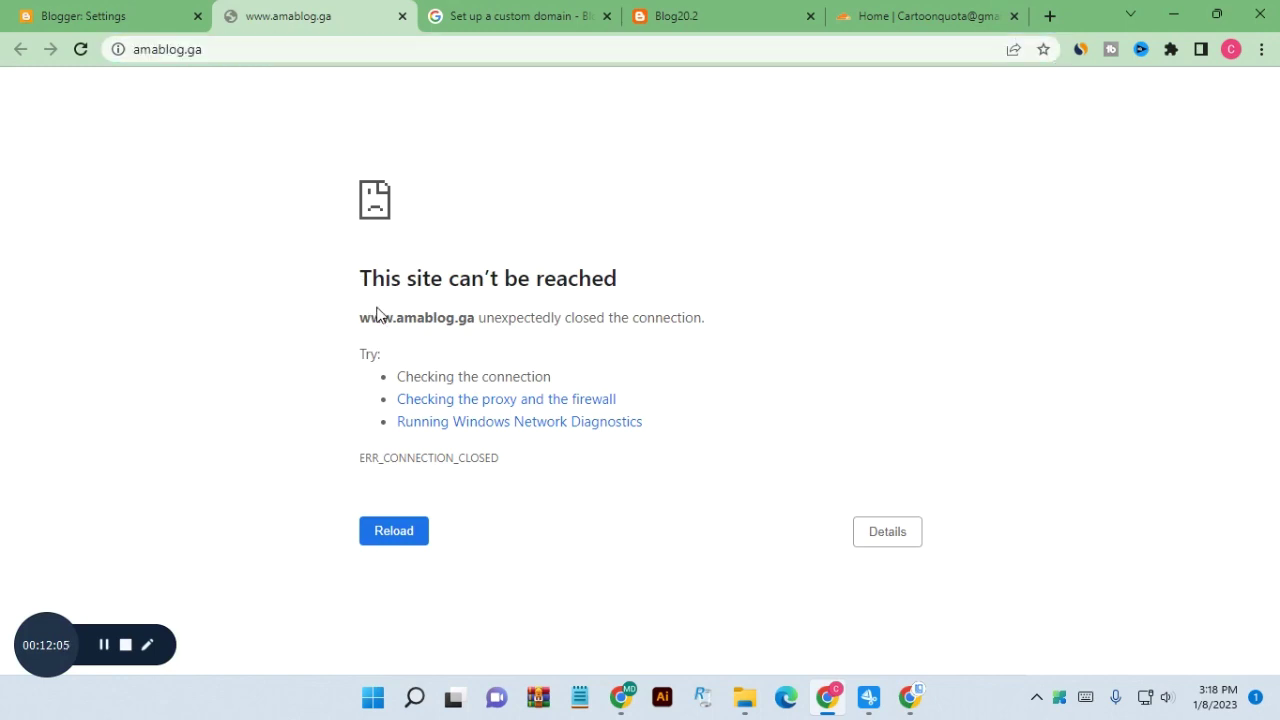
Examine the loaded page's message and compare the domain it names with the full blog address
drag(360, 320, 476, 318)
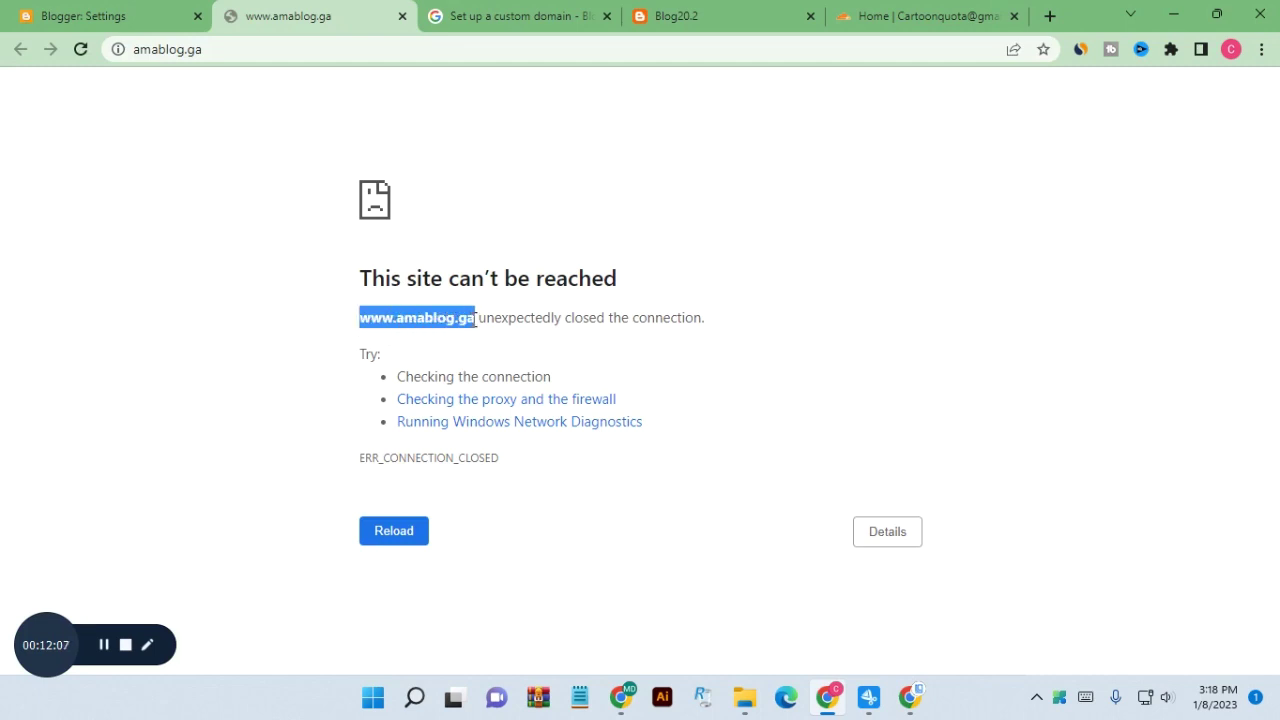
click(452, 320)
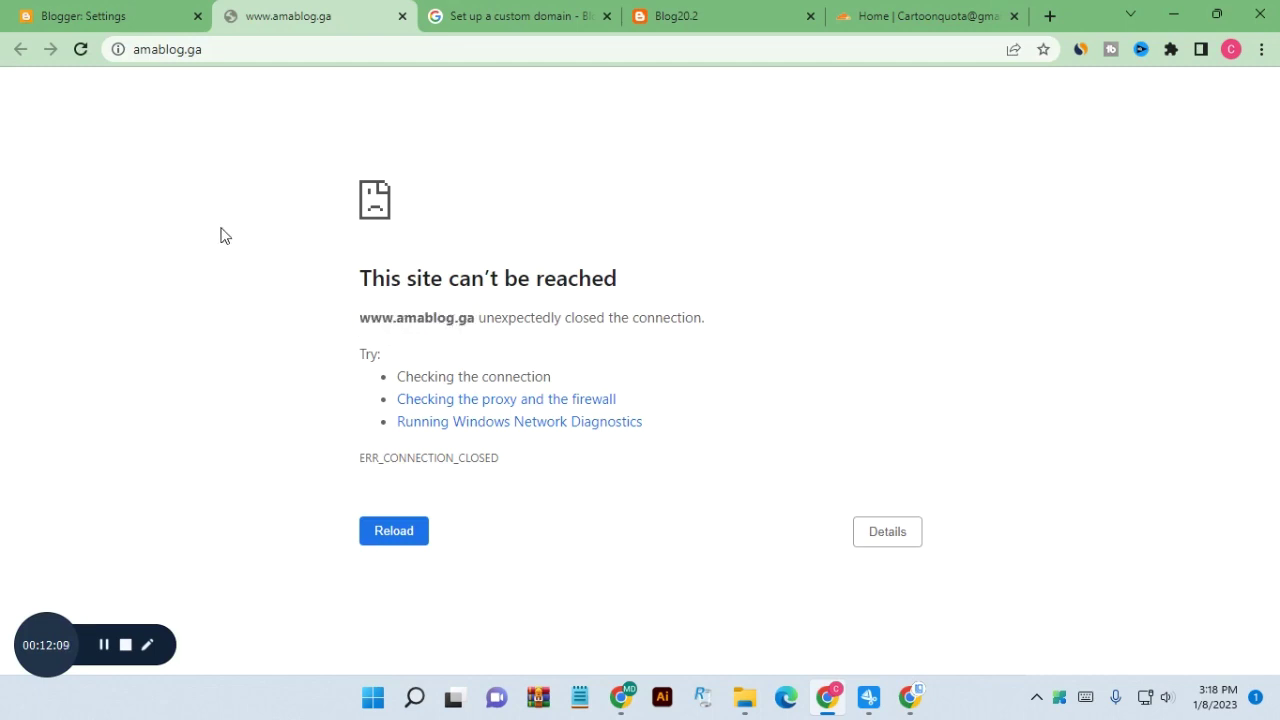
click(177, 51)
double_click(232, 49)
click(241, 50)
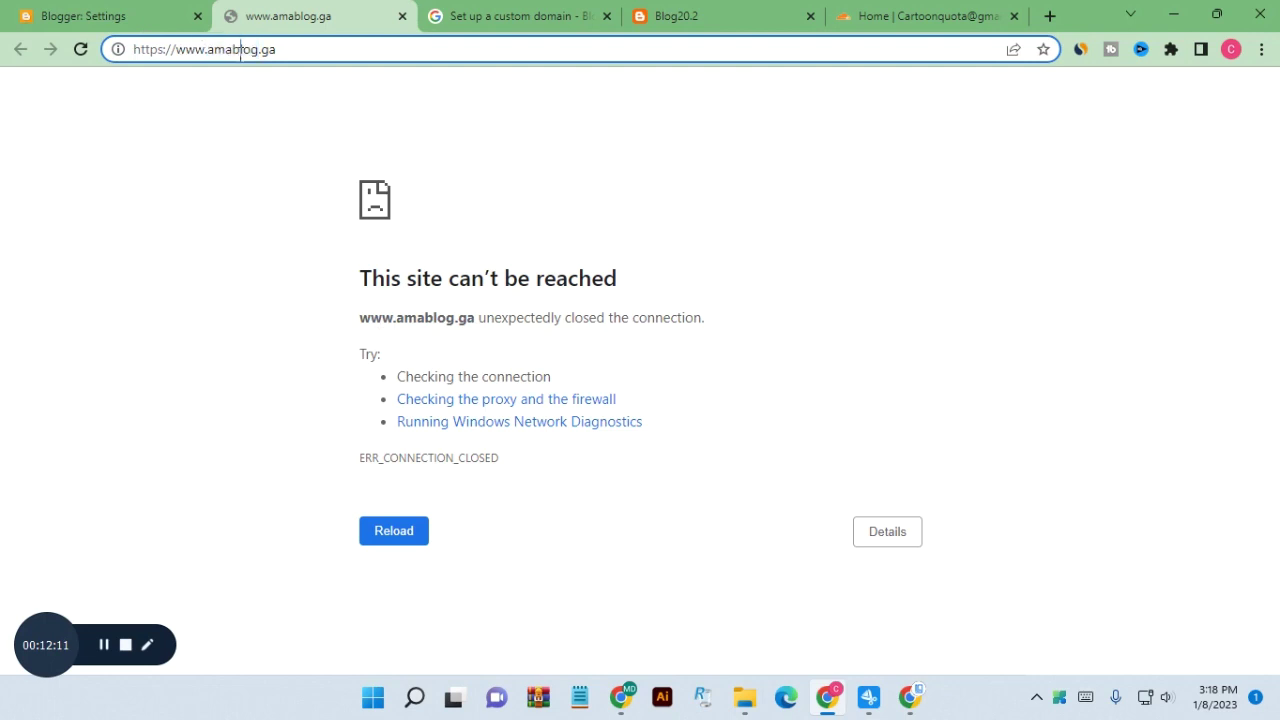
drag(353, 48, 141, 53)
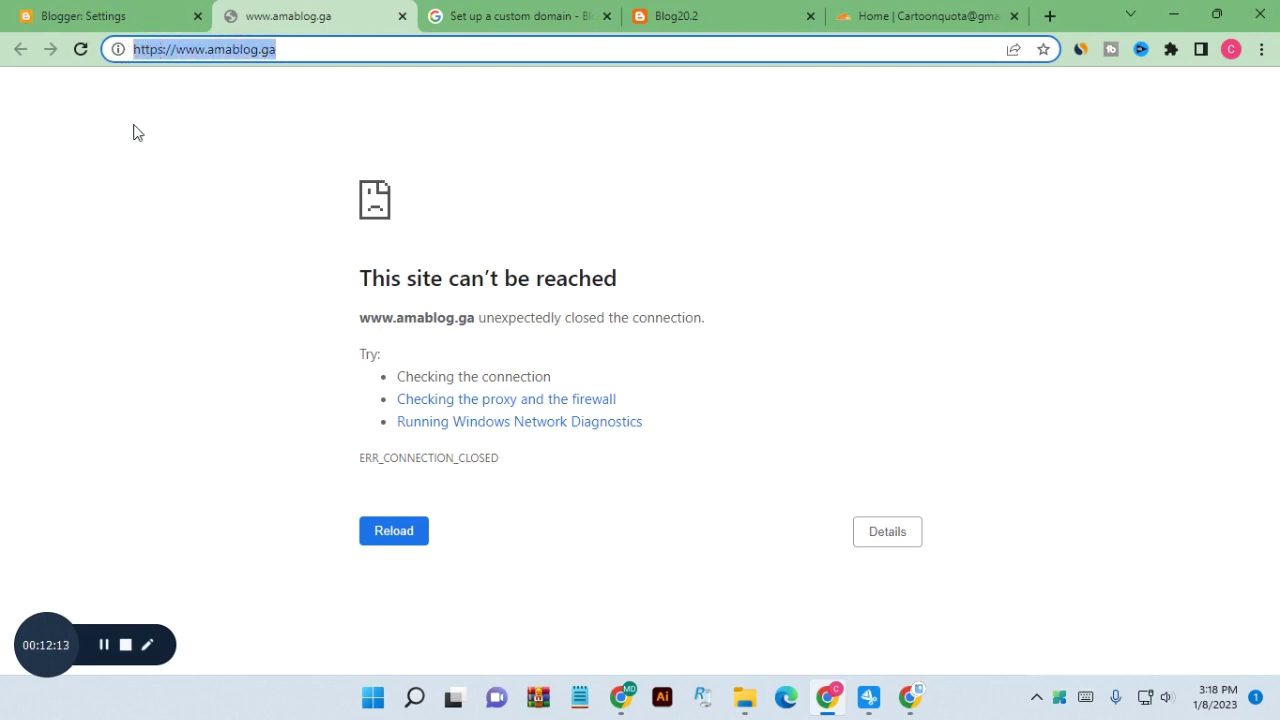
click(200, 240)
drag(366, 323, 479, 318)
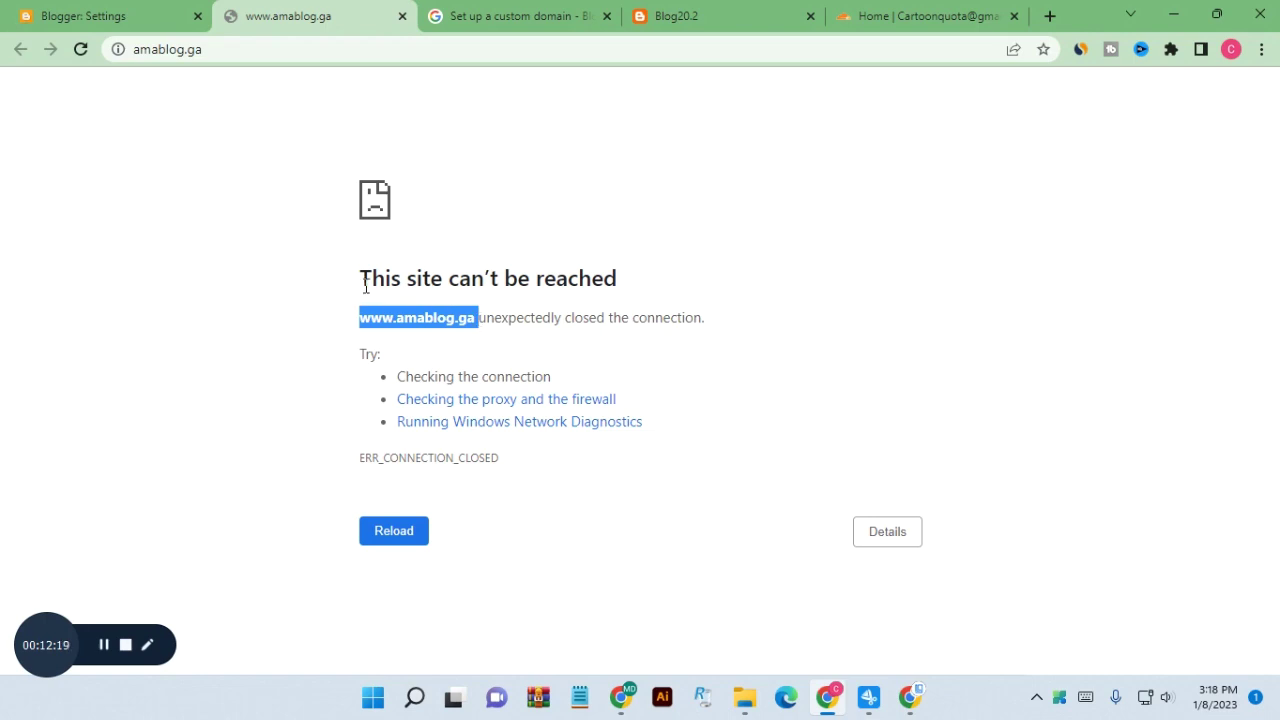
drag(362, 290, 640, 288)
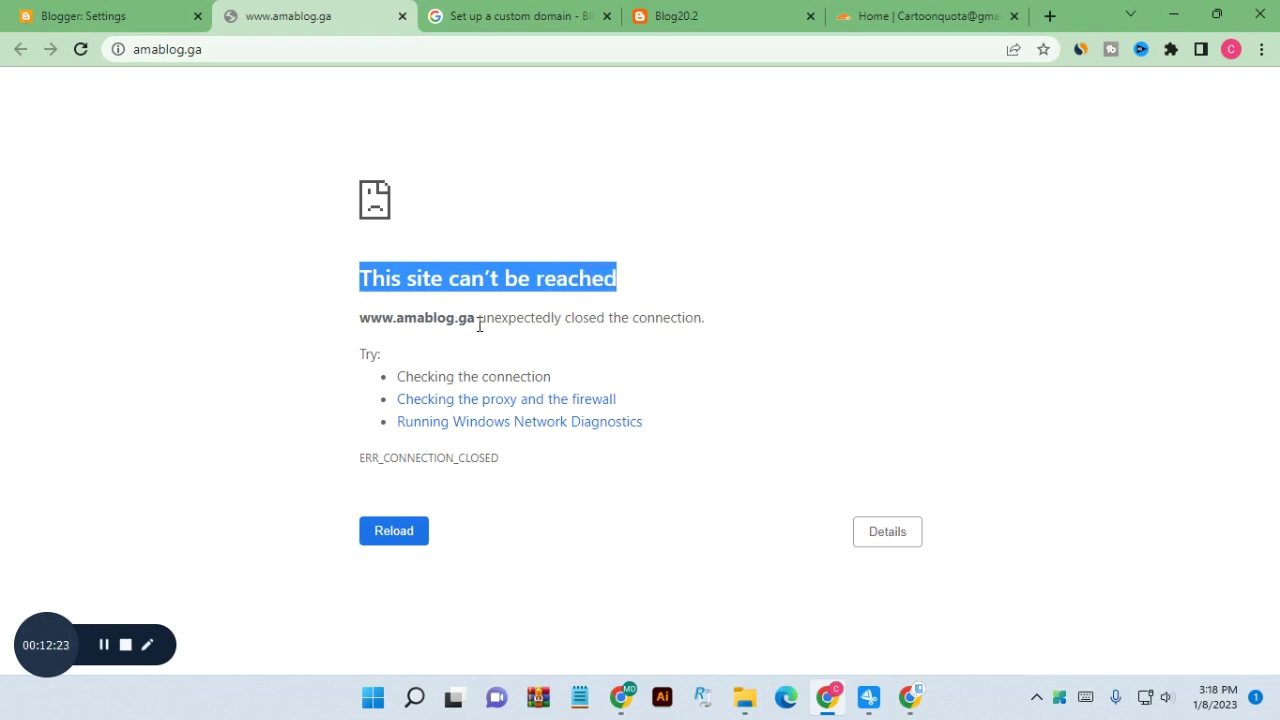
drag(479, 325, 359, 335)
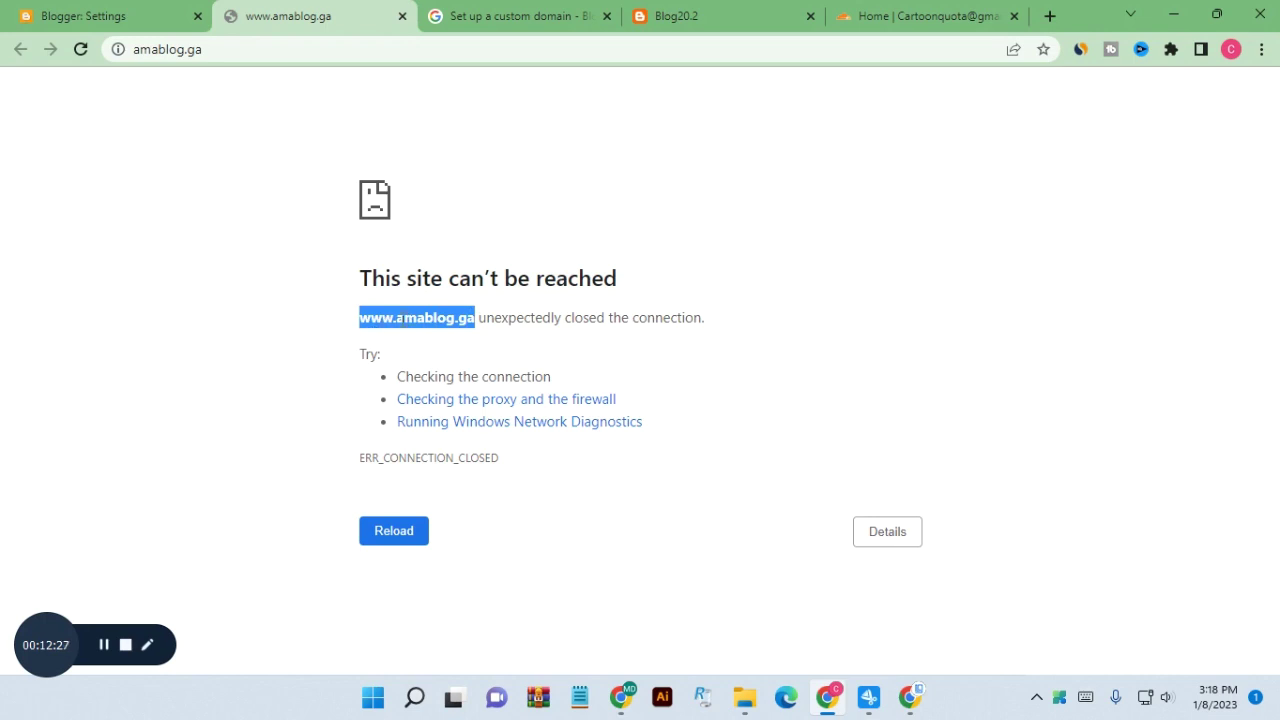